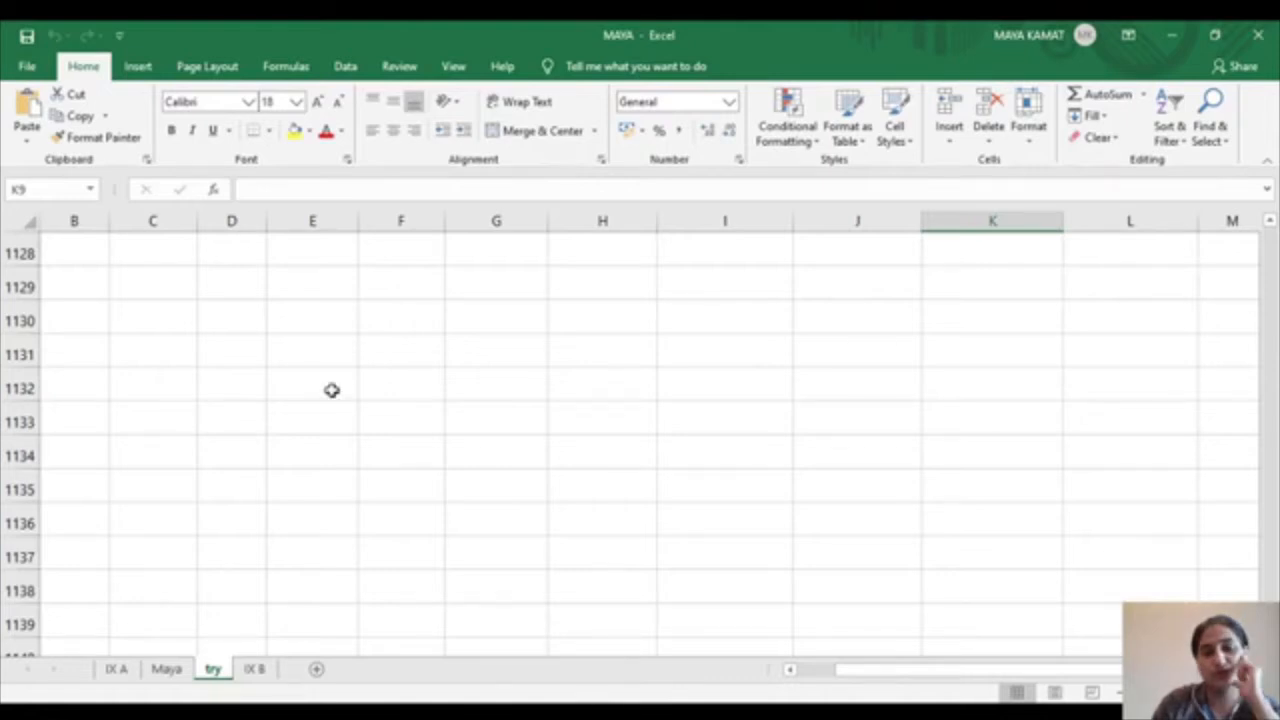
# Select cell F1131, the whole of column F and the whole of row 1131 in turn
pyautogui.click(401, 345)
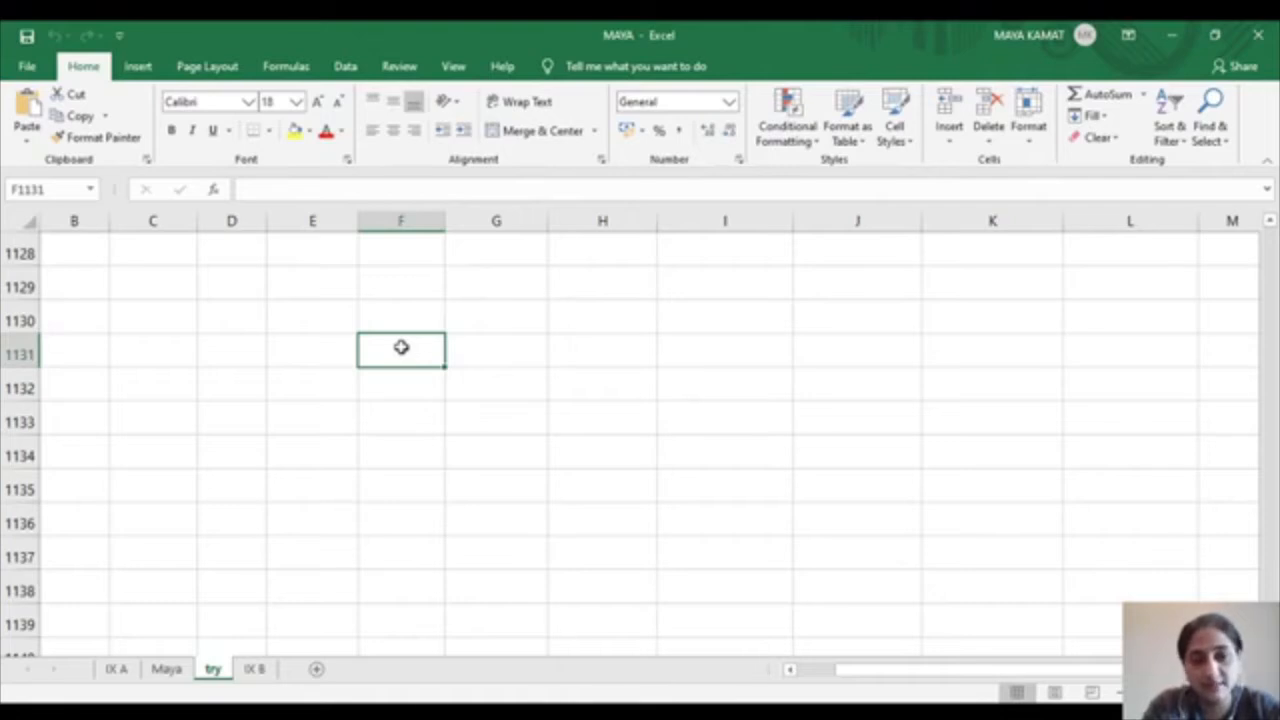
pyautogui.click(425, 210)
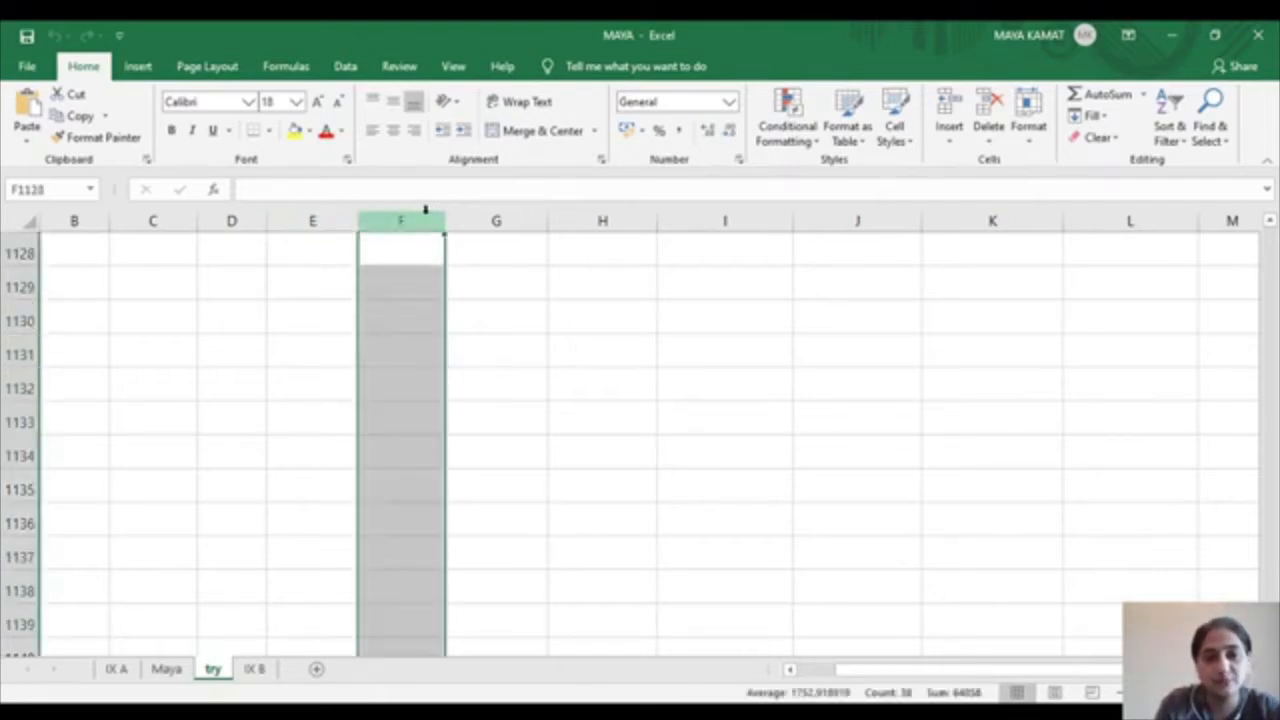
pyautogui.click(13, 345)
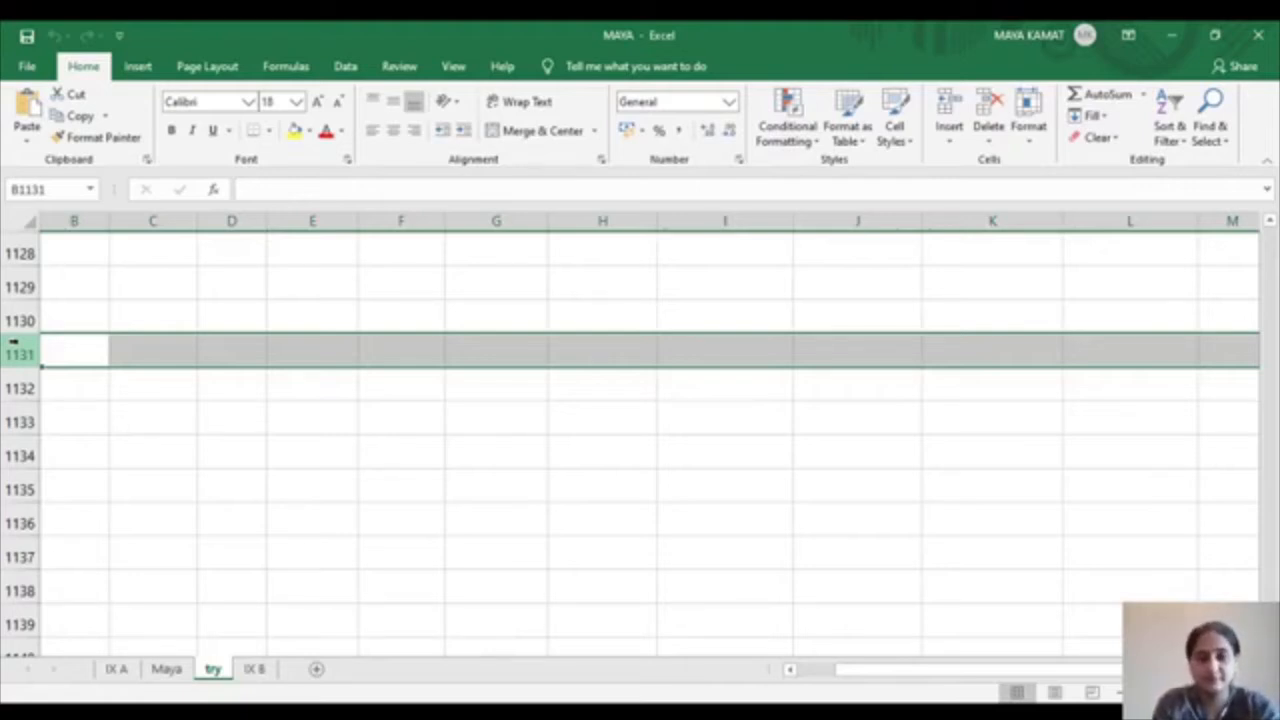
pyautogui.click(396, 325)
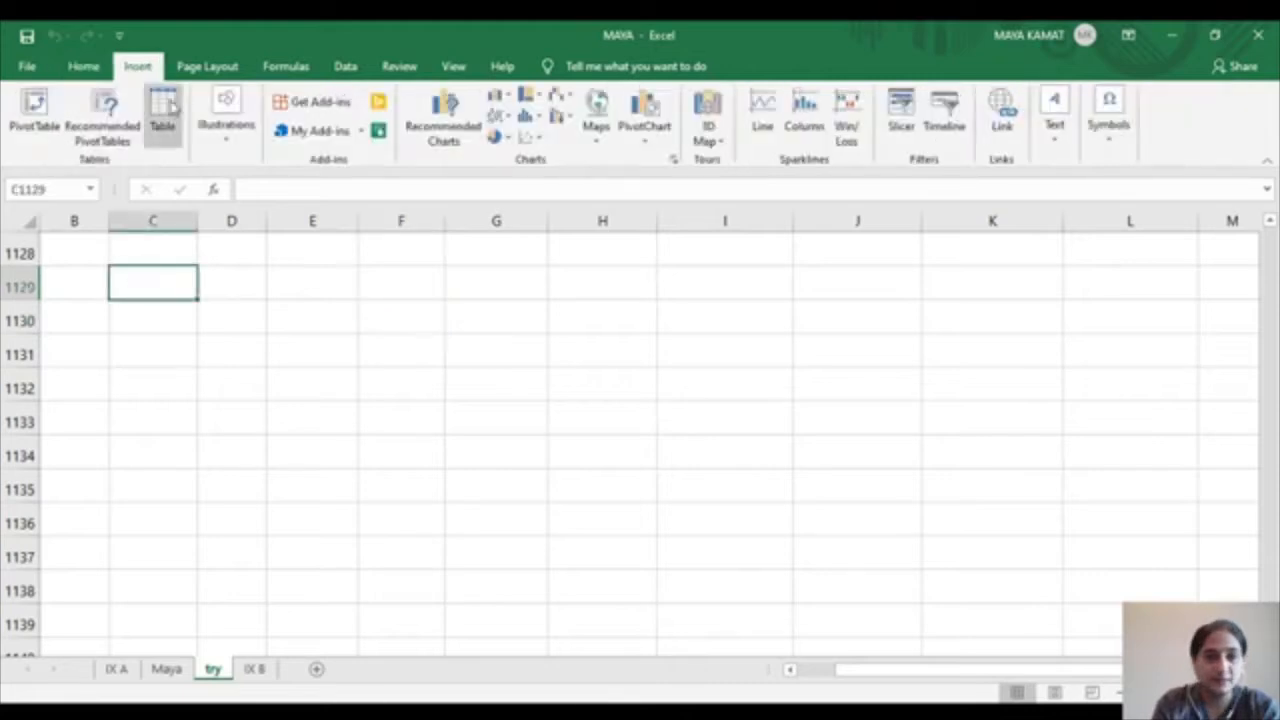
pyautogui.click(290, 66)
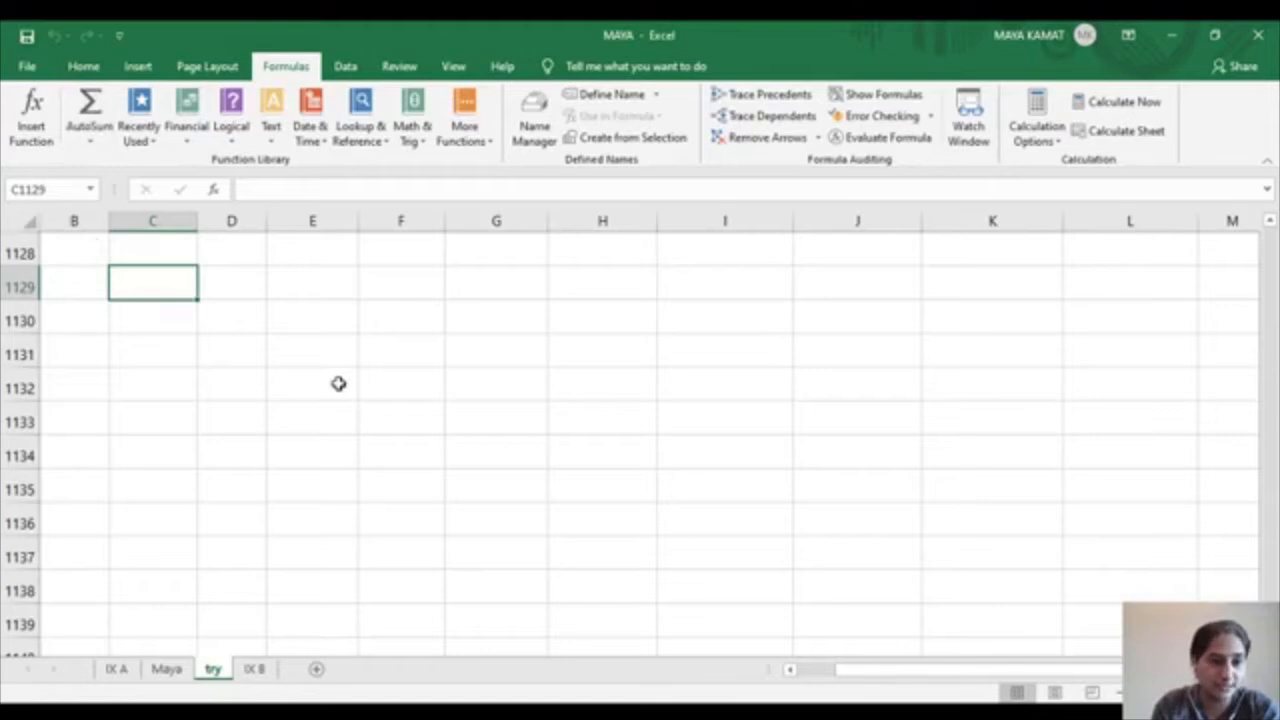
pyautogui.click(134, 67)
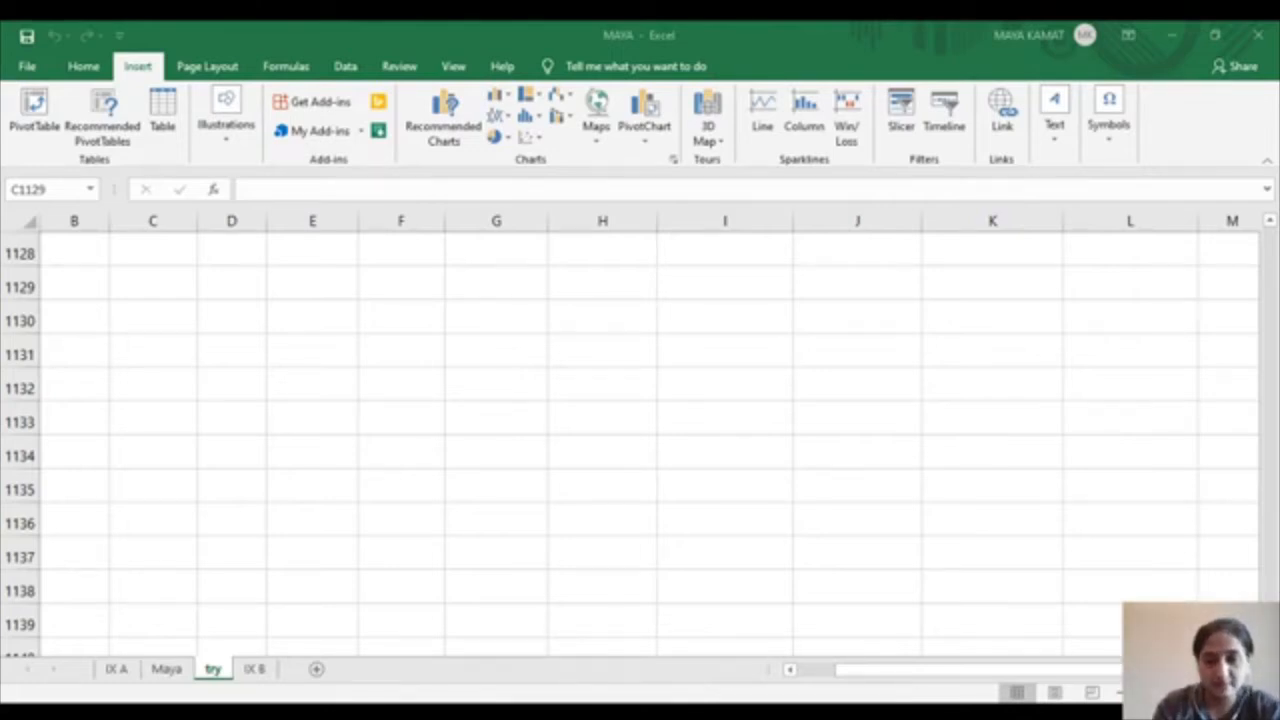
pyautogui.click(323, 485)
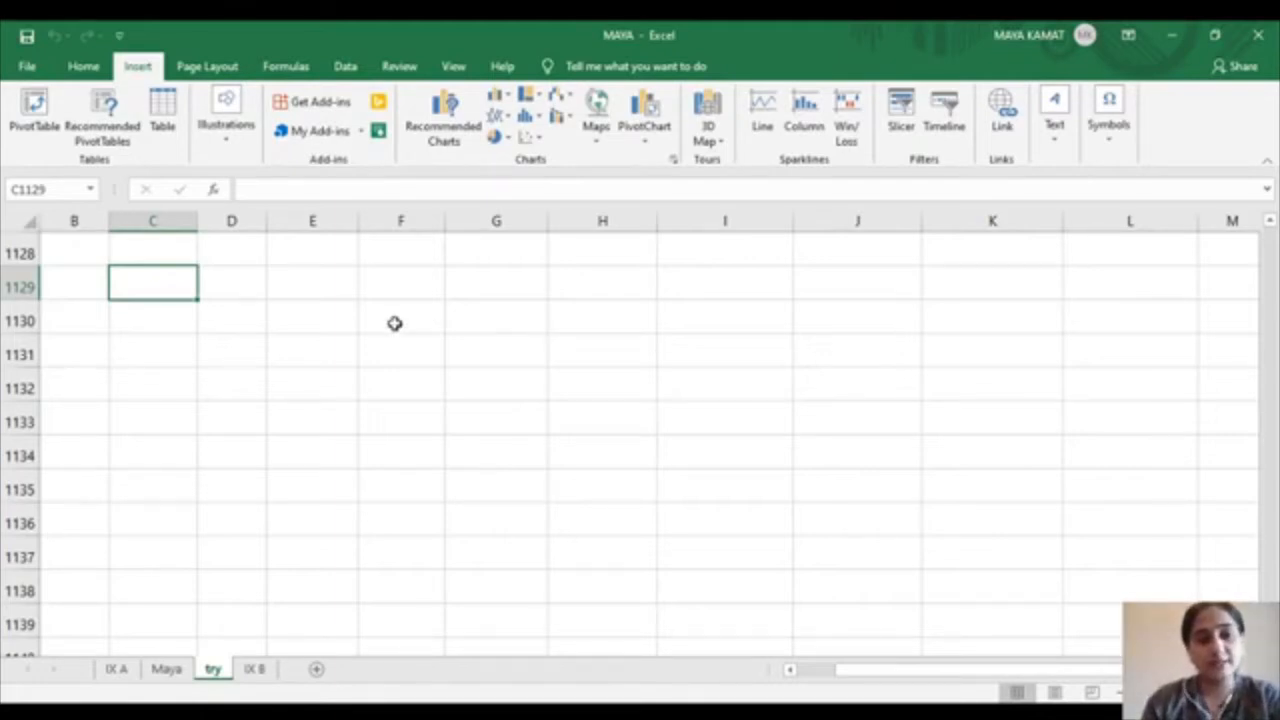
pyautogui.click(318, 320)
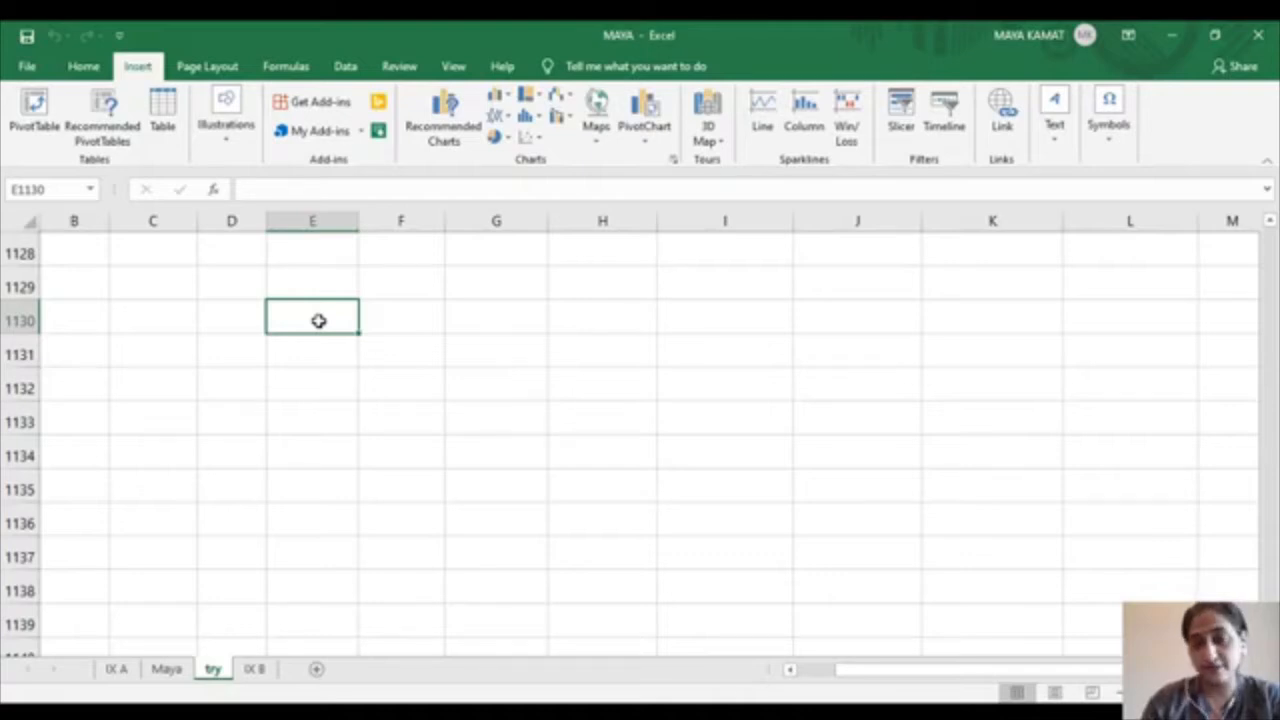
# Return from the empty rows around 1130 to the marks table at the start of the try sheet
pyautogui.press('Up')
pyautogui.press('Up')
pyautogui.press('Up')
pyautogui.press('Up')
pyautogui.press('Up')
pyautogui.press('Up')
pyautogui.press('Up')
pyautogui.press('Up')
pyautogui.press('Up')
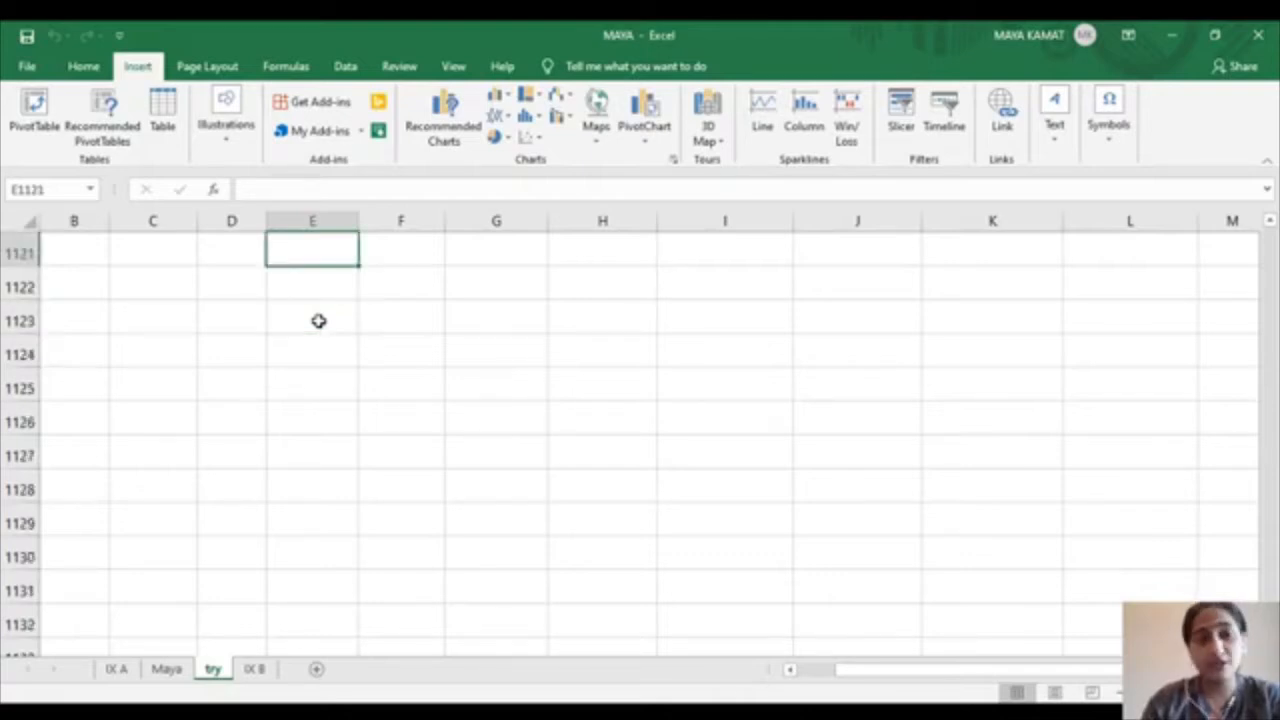
pyautogui.press('Up')
pyautogui.press('Up')
pyautogui.press('Up')
pyautogui.press('Up')
pyautogui.press('Up')
pyautogui.press('Up')
pyautogui.press('Up')
pyautogui.press('Up')
pyautogui.press('Up')
pyautogui.press('Up')
pyautogui.press('Up')
pyautogui.press('Up')
pyautogui.press('Up')
pyautogui.press('Up')
pyautogui.press('Up')
pyautogui.press('Up')
pyautogui.press('Up')
pyautogui.press('Up')
pyautogui.press('Up')
pyautogui.press('Up')
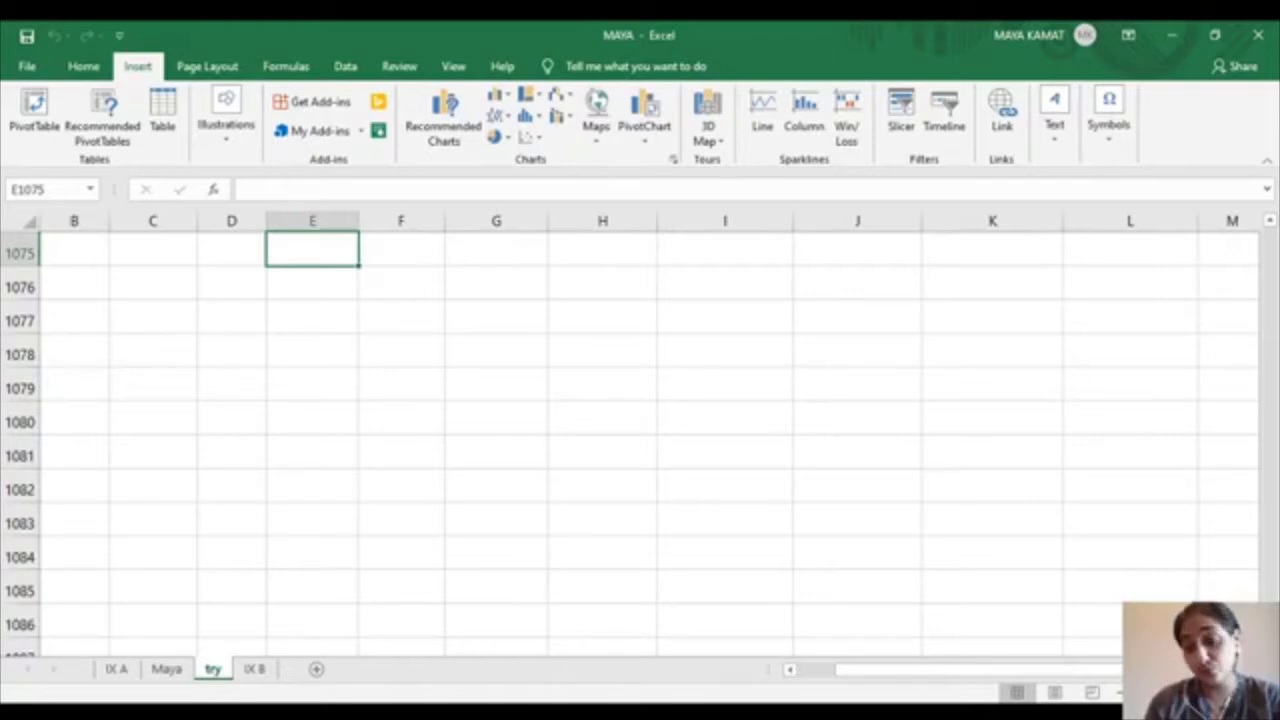
pyautogui.moveTo(1269, 632); pyautogui.dragTo(1259, 251)
pyautogui.scroll(4, 1257, 251)
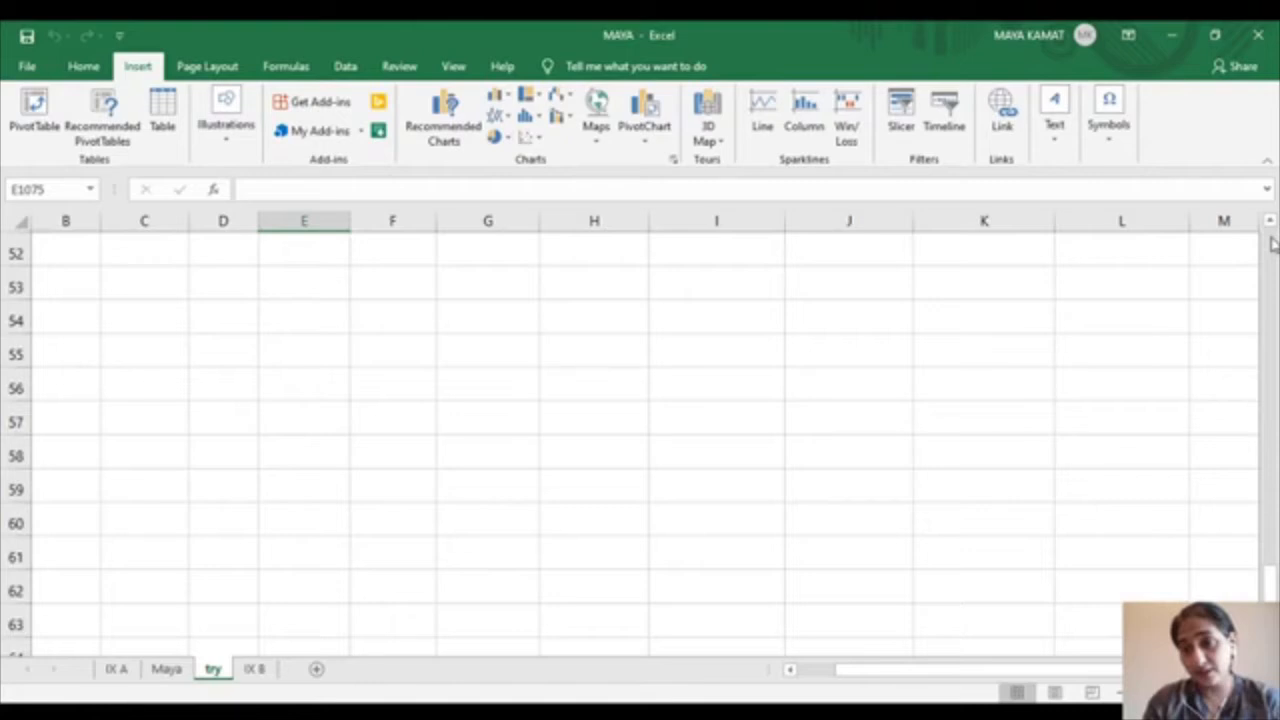
pyautogui.scroll(17, 1270, 248)
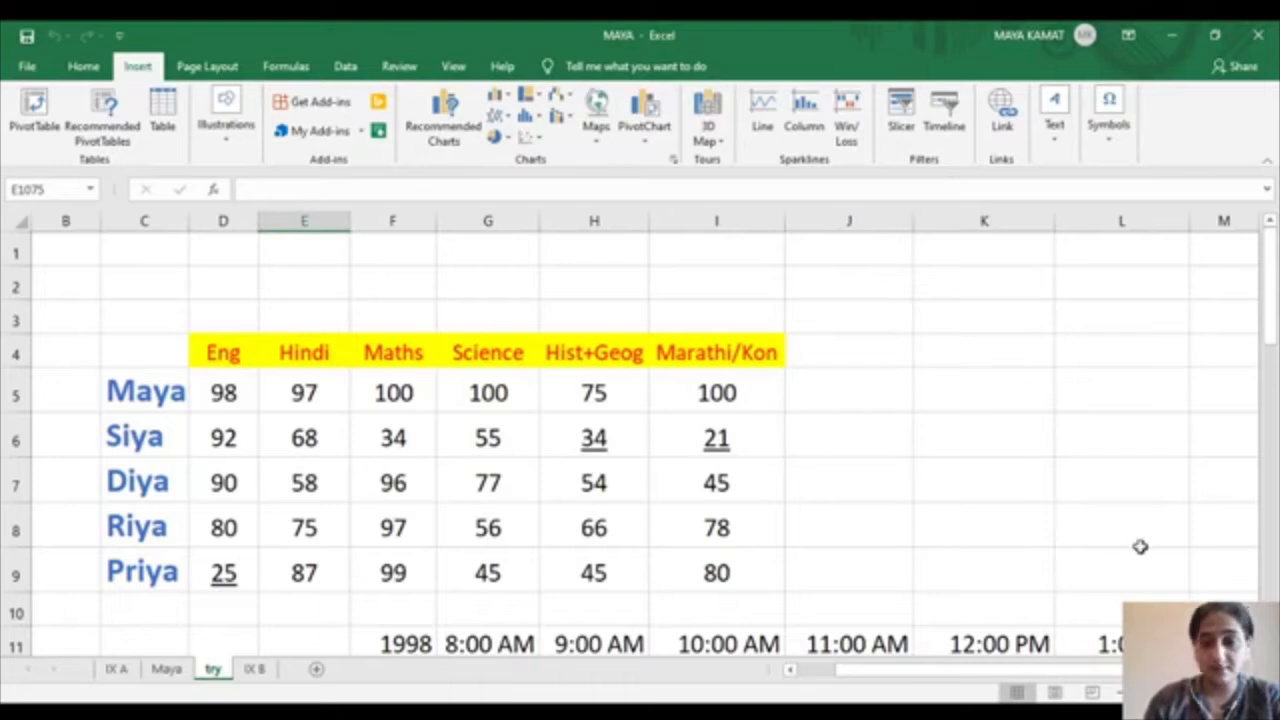
# Examine the marks table, the series of years in column F and the series of times in row 11
pyautogui.scroll(-1, 640, 450)
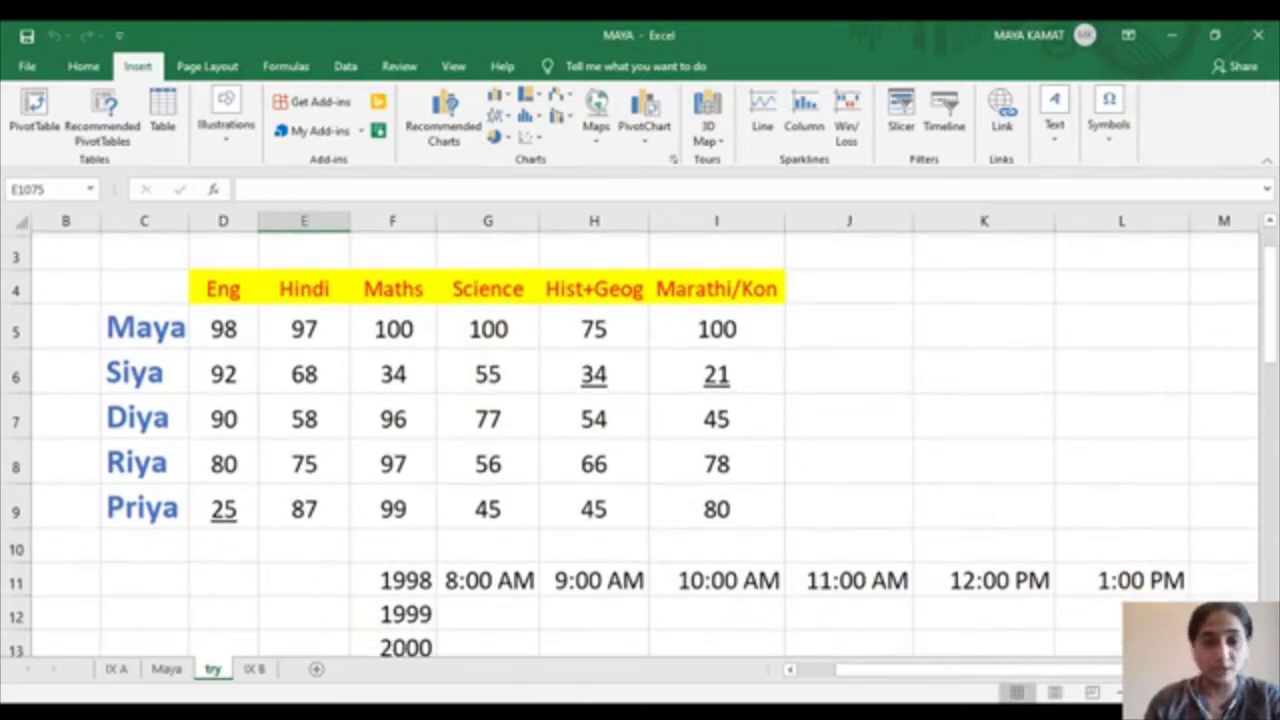
pyautogui.scroll(-2, 640, 450)
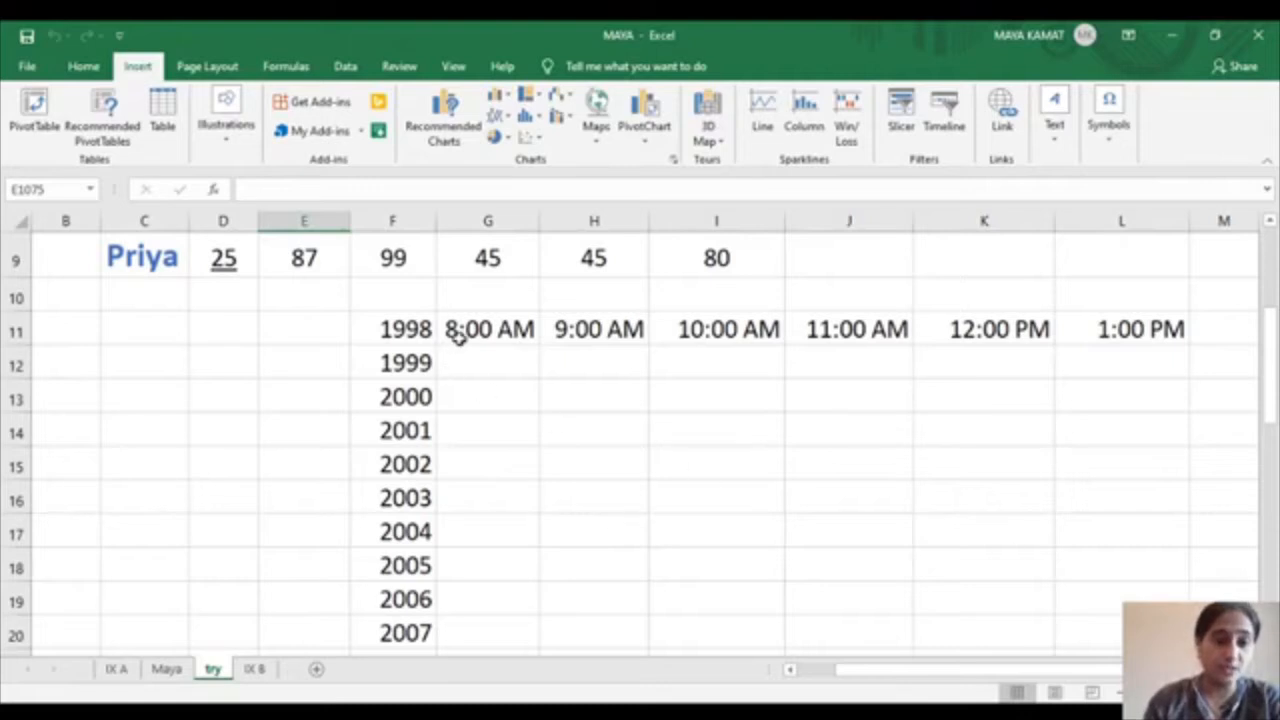
pyautogui.click(421, 329)
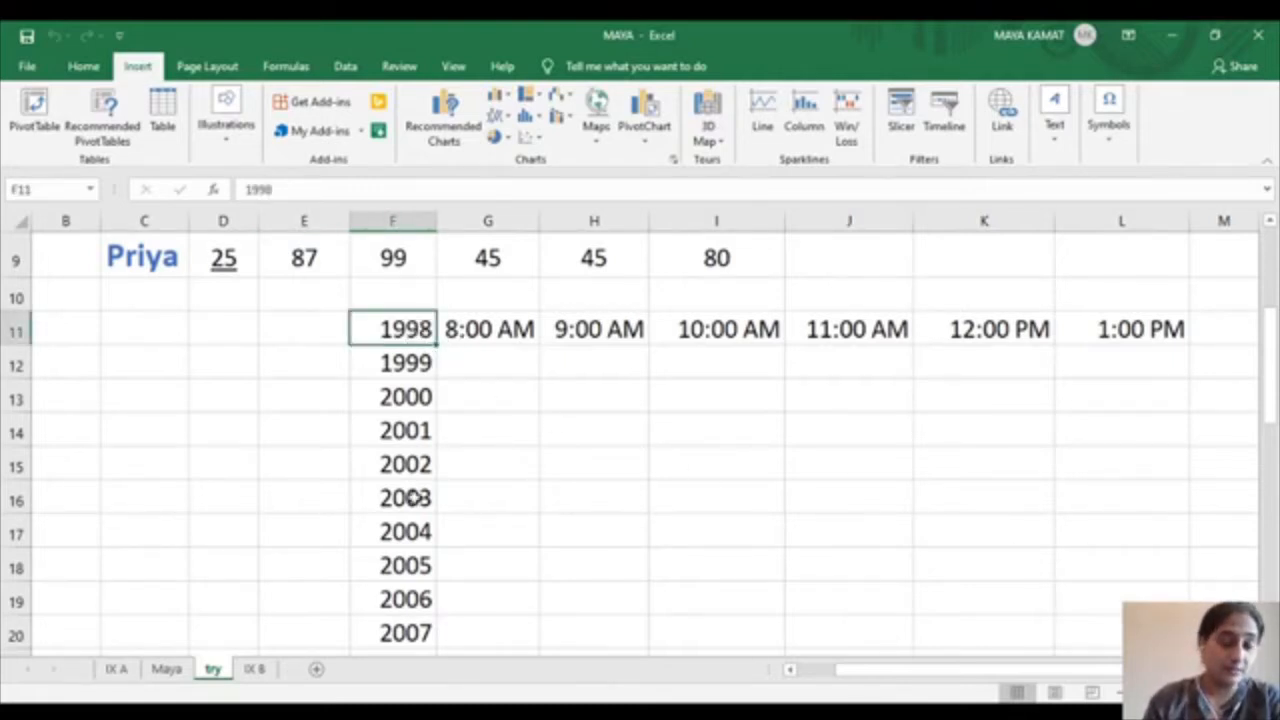
pyautogui.click(452, 327)
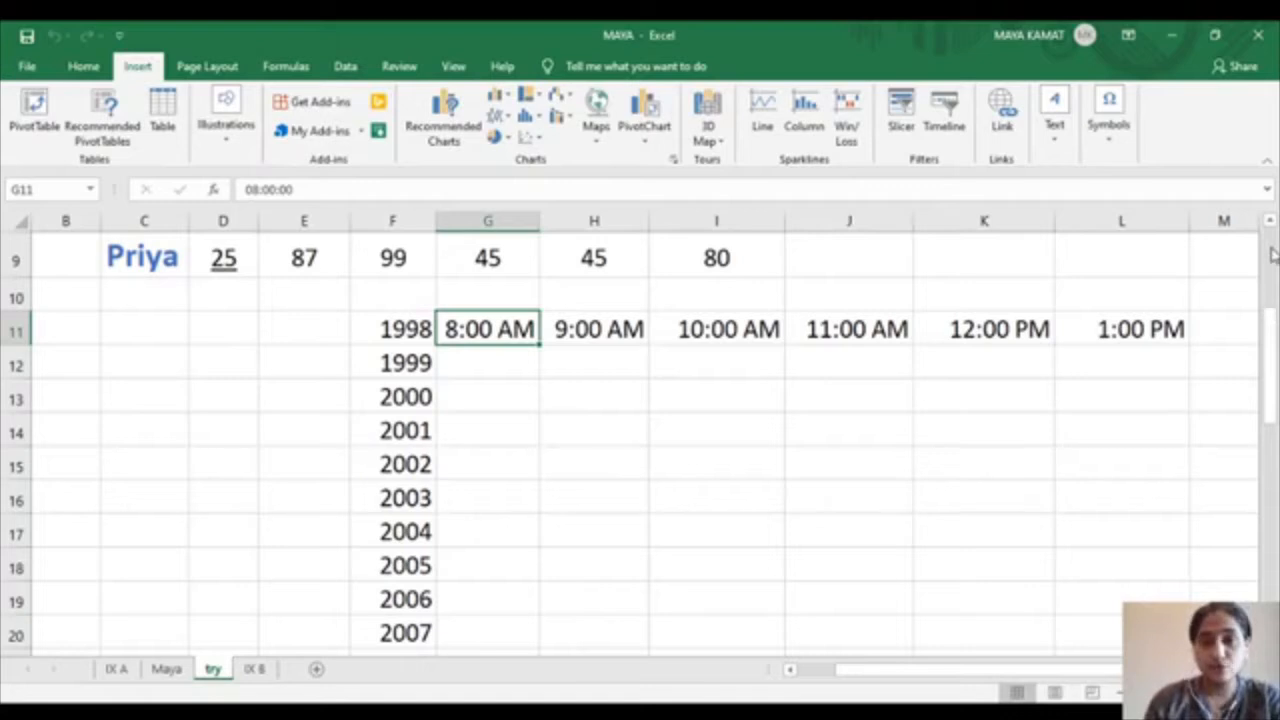
pyautogui.scroll(1, 1270, 226)
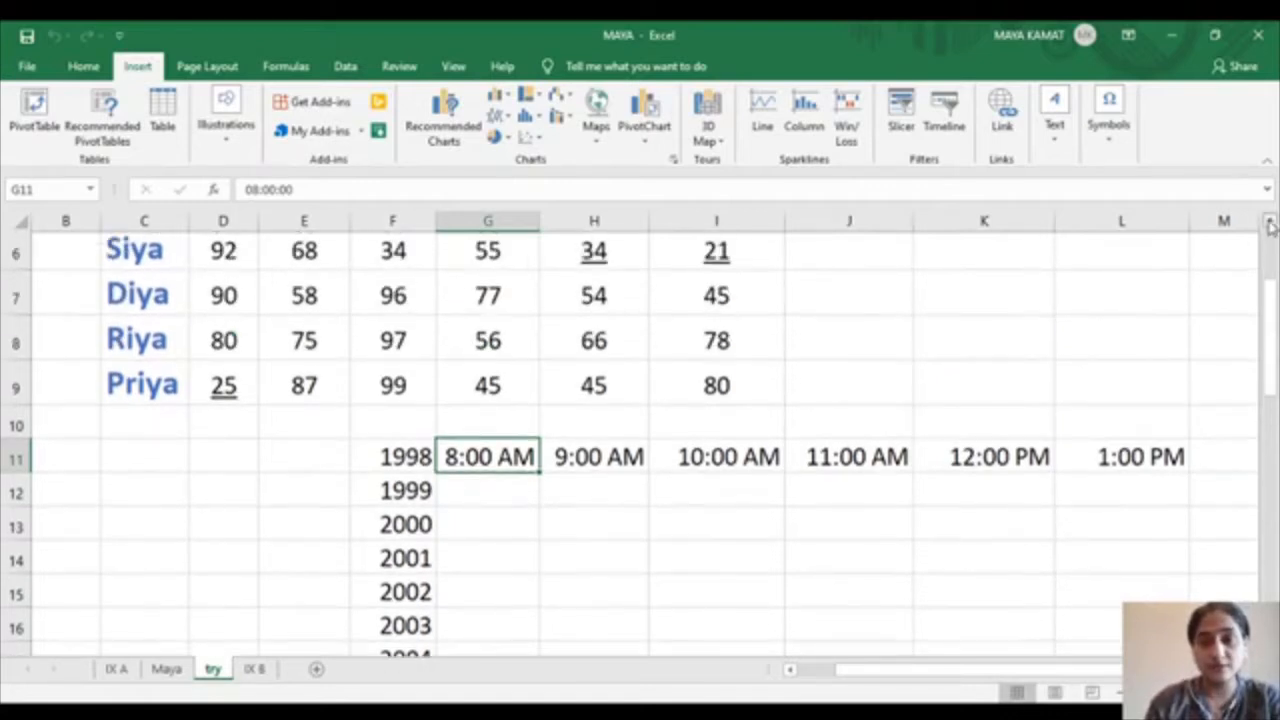
pyautogui.scroll(2, 1270, 226)
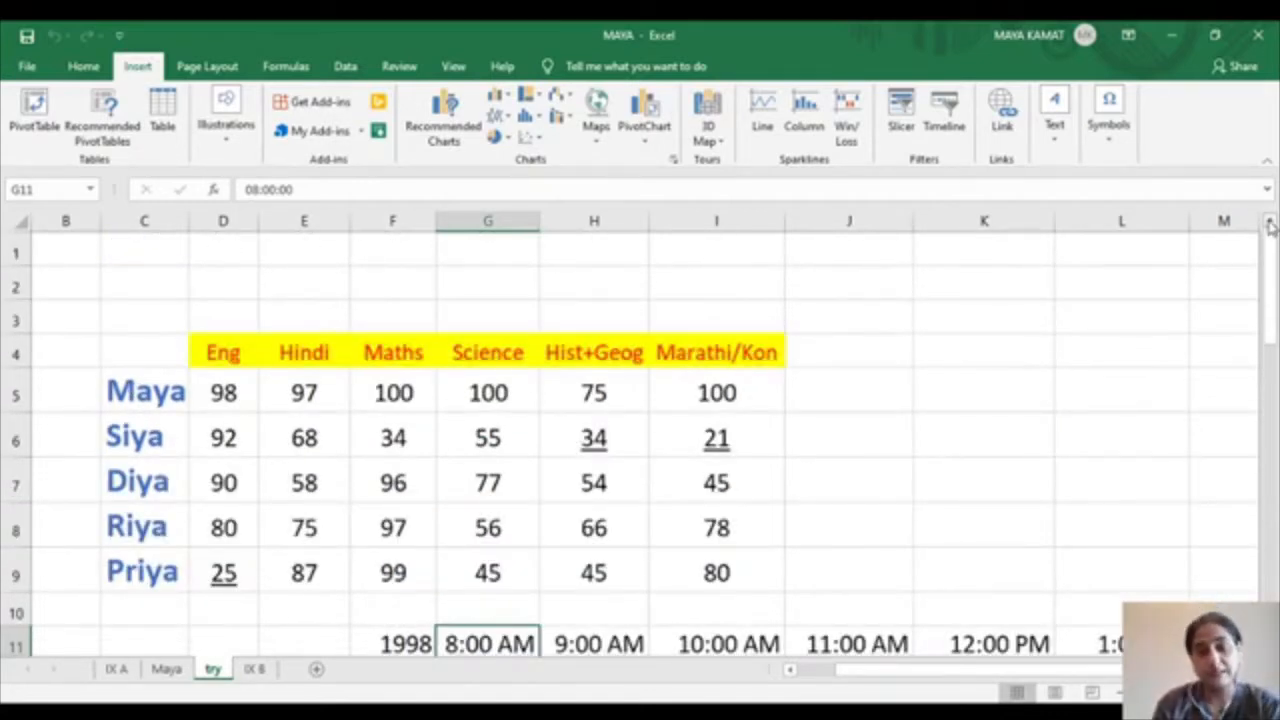
# Try inserting a blank column before the Hindi column, and undo the insertion
pyautogui.click(828, 373)
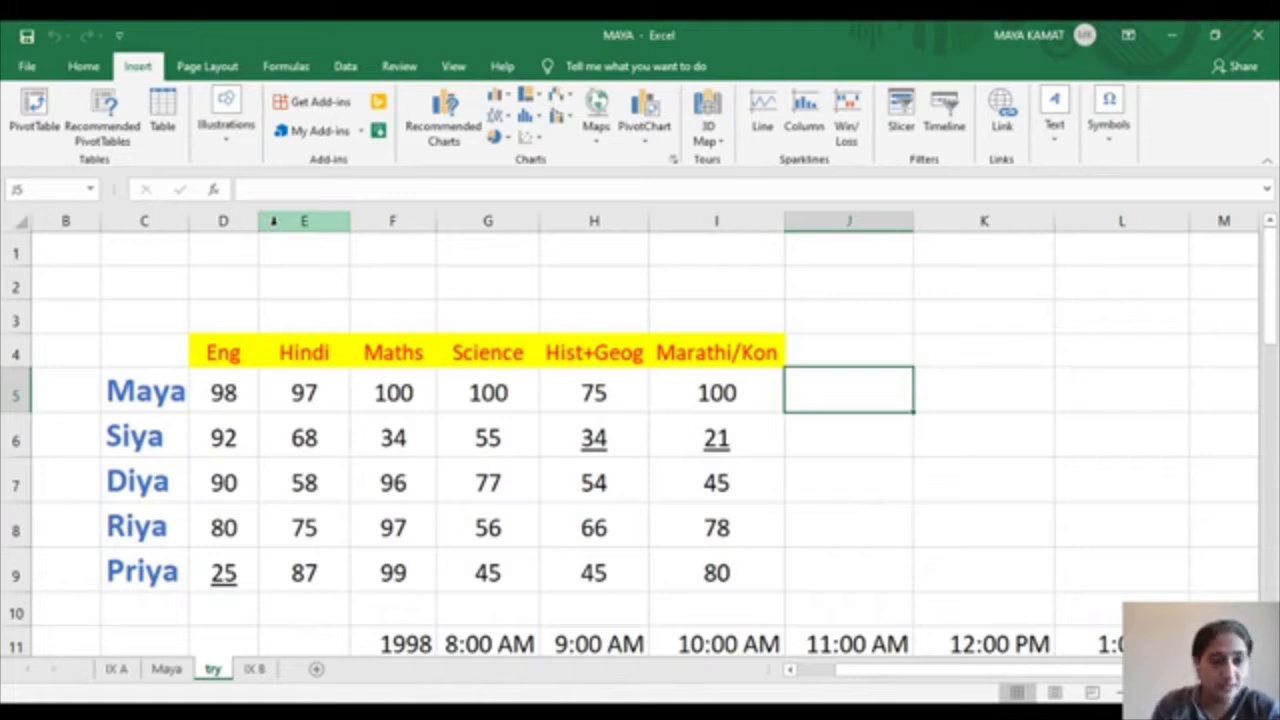
pyautogui.click(273, 221)
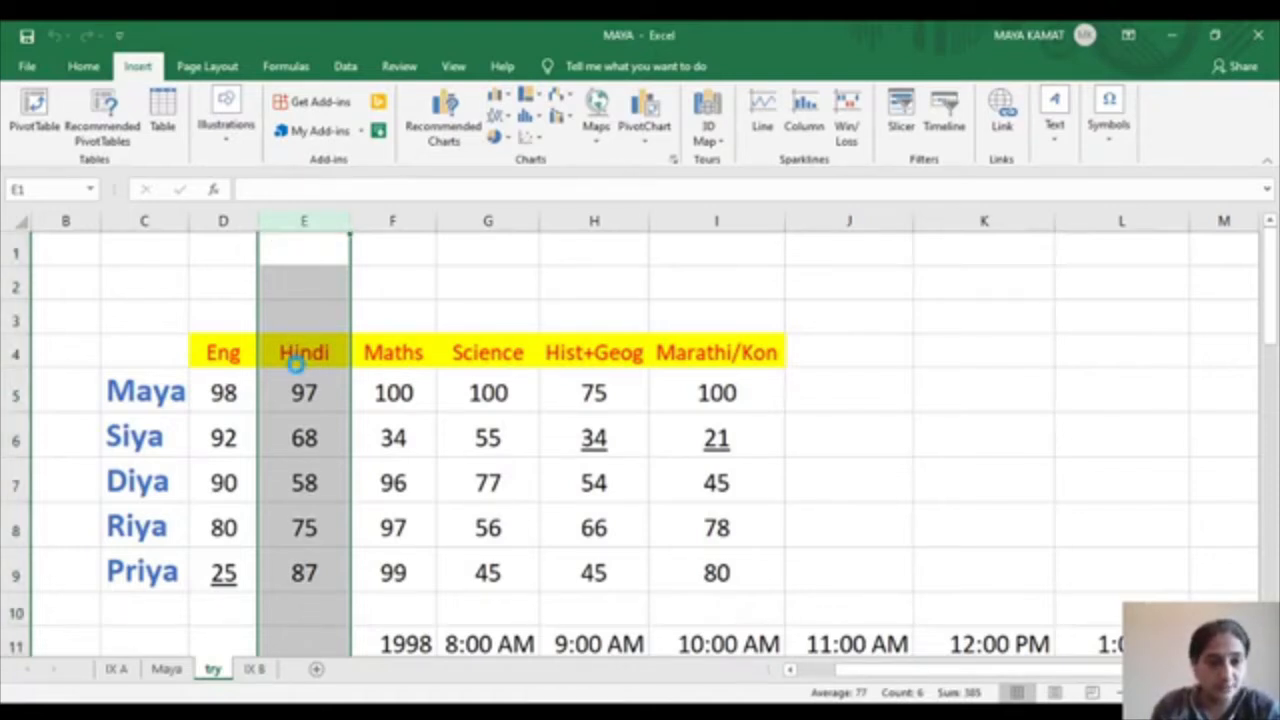
pyautogui.hotkey('ctrl', 'shift', '+')
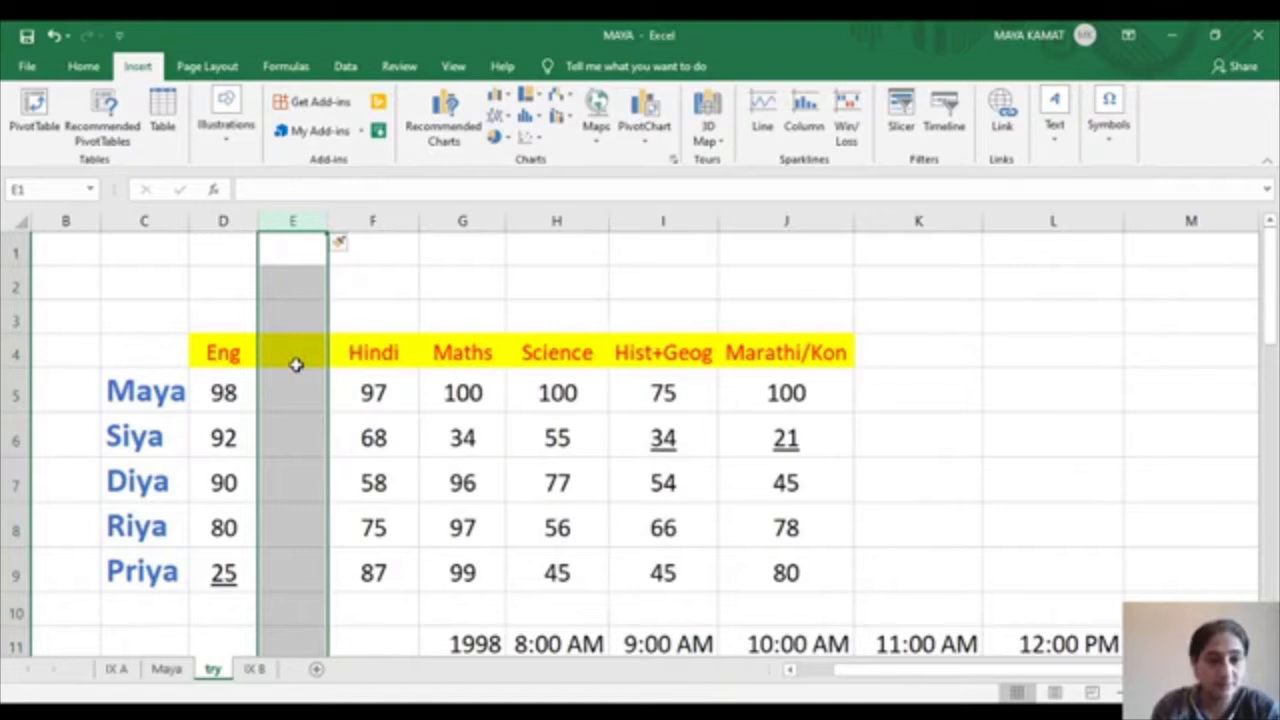
pyautogui.click(290, 243)
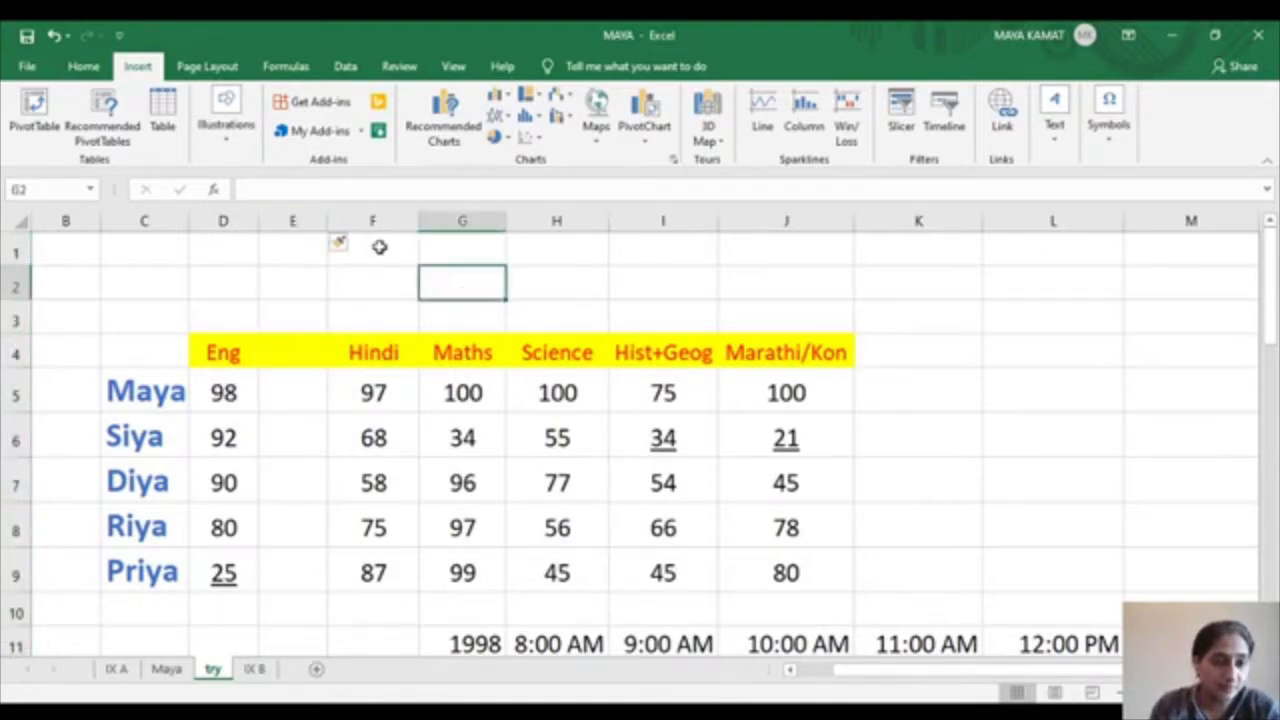
pyautogui.click(285, 351)
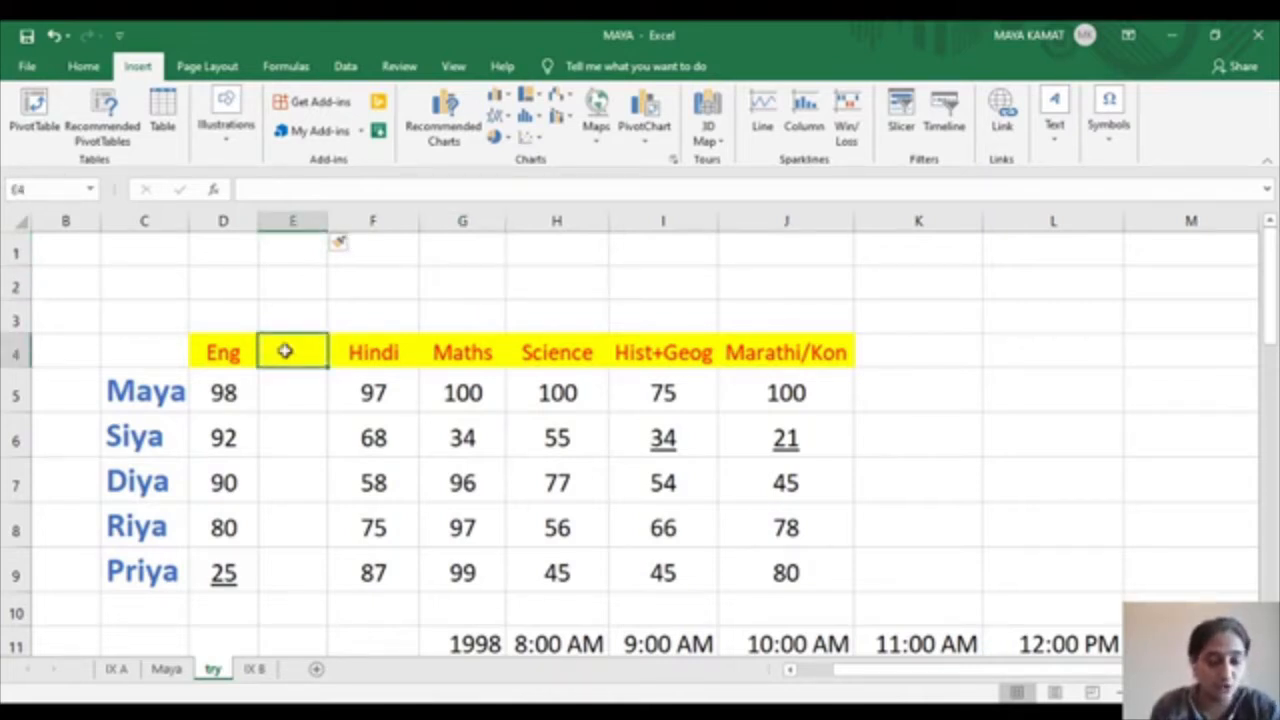
pyautogui.hotkey('ctrl', 'z')
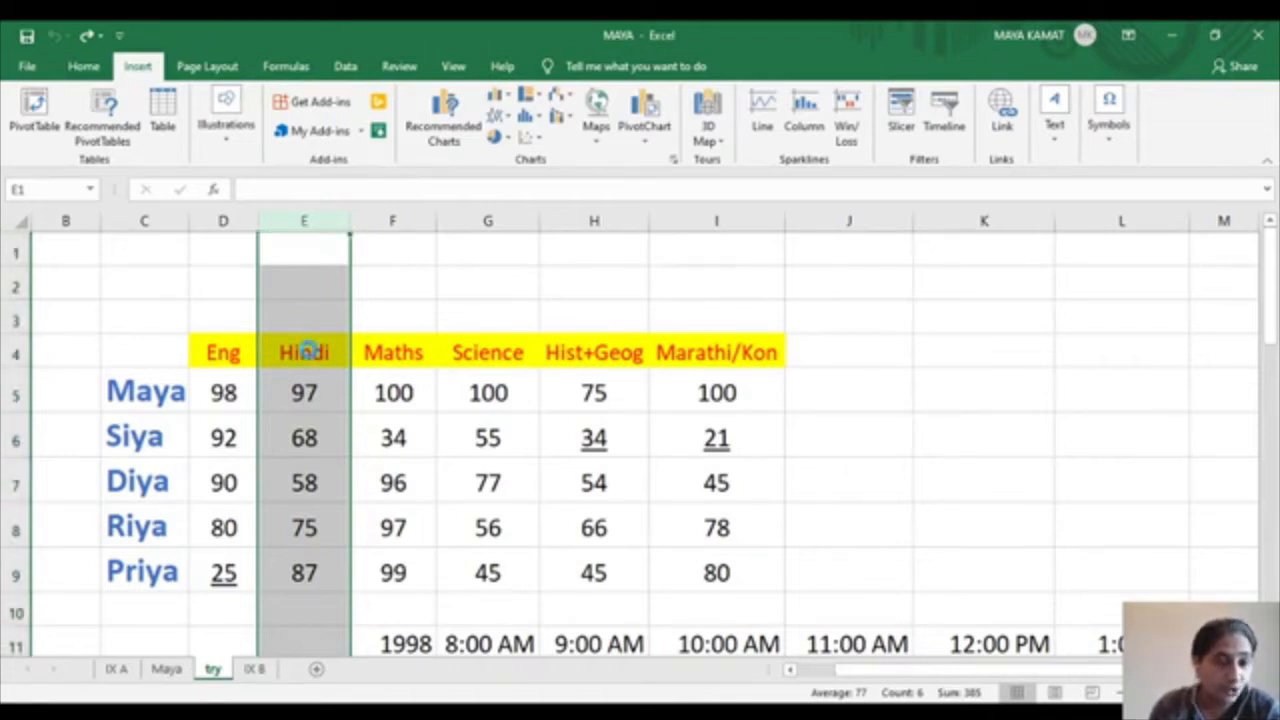
# Insert a blank column between Eng and Hindi and enter the heading "sanskrit" in cell E4
pyautogui.hotkey('ctrl', 'shift', '+')
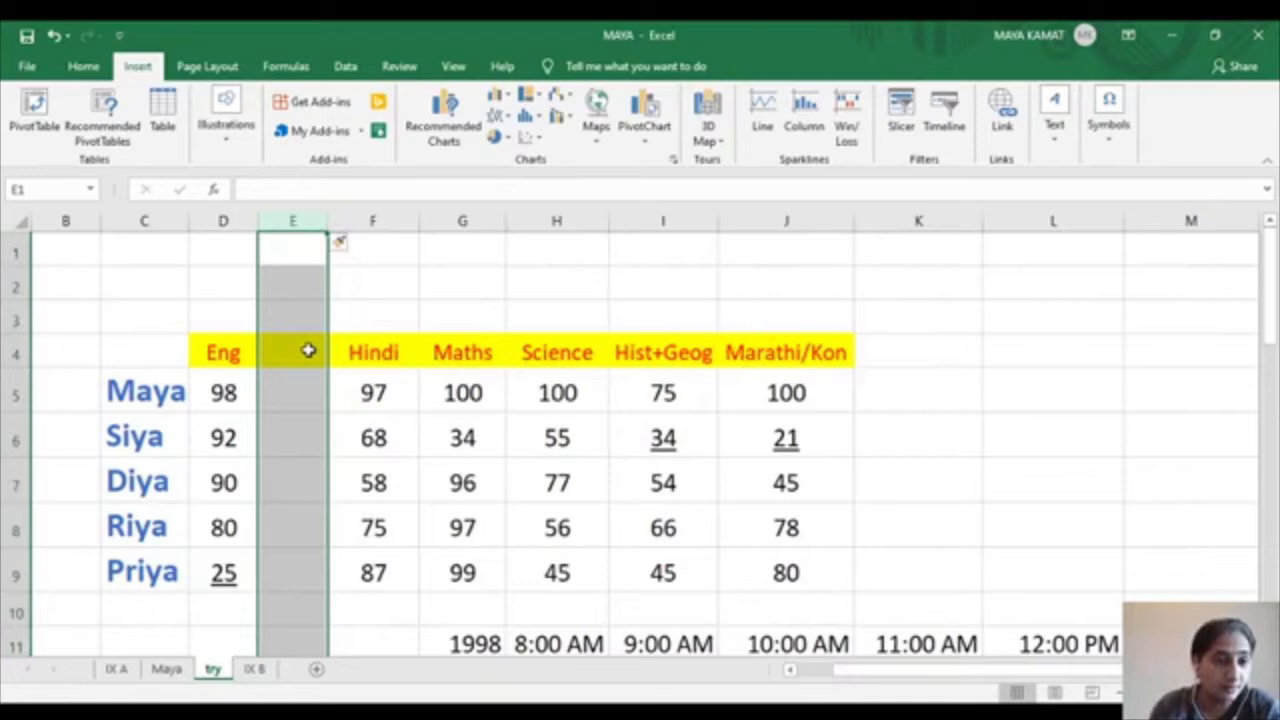
pyautogui.click(431, 304)
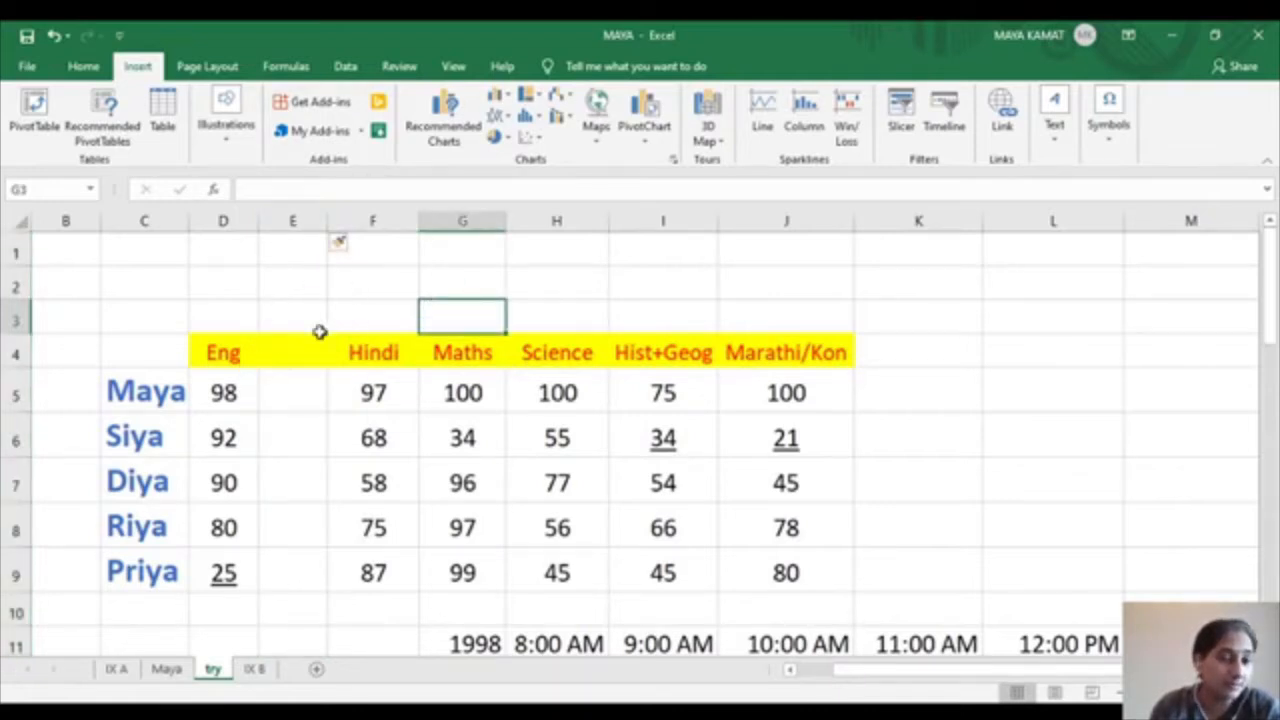
pyautogui.click(293, 352)
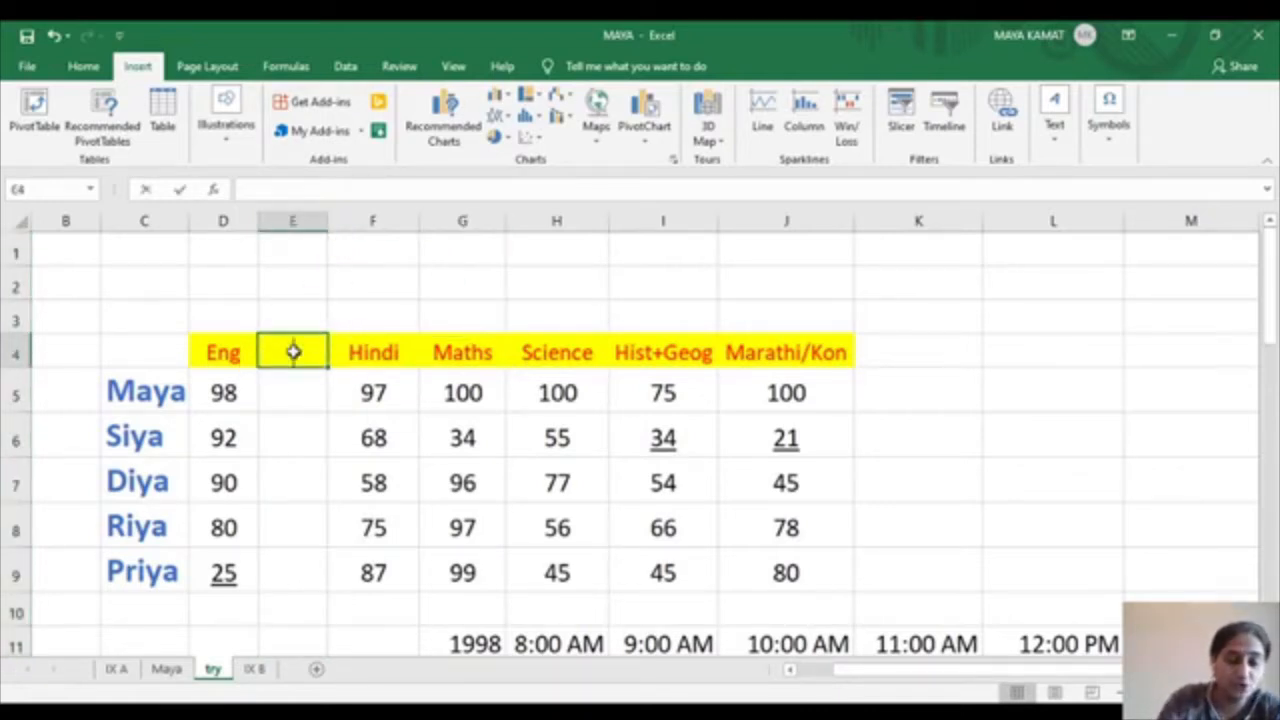
pyautogui.write('sanskr')
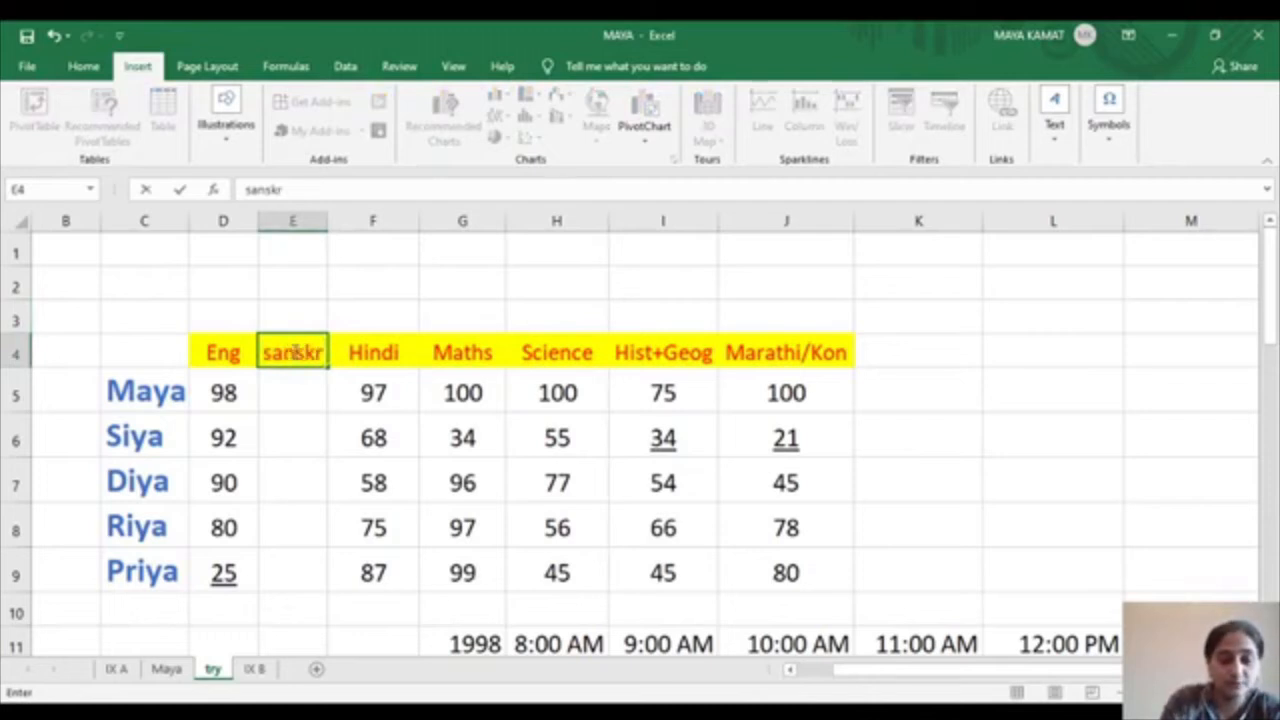
pyautogui.write('it')
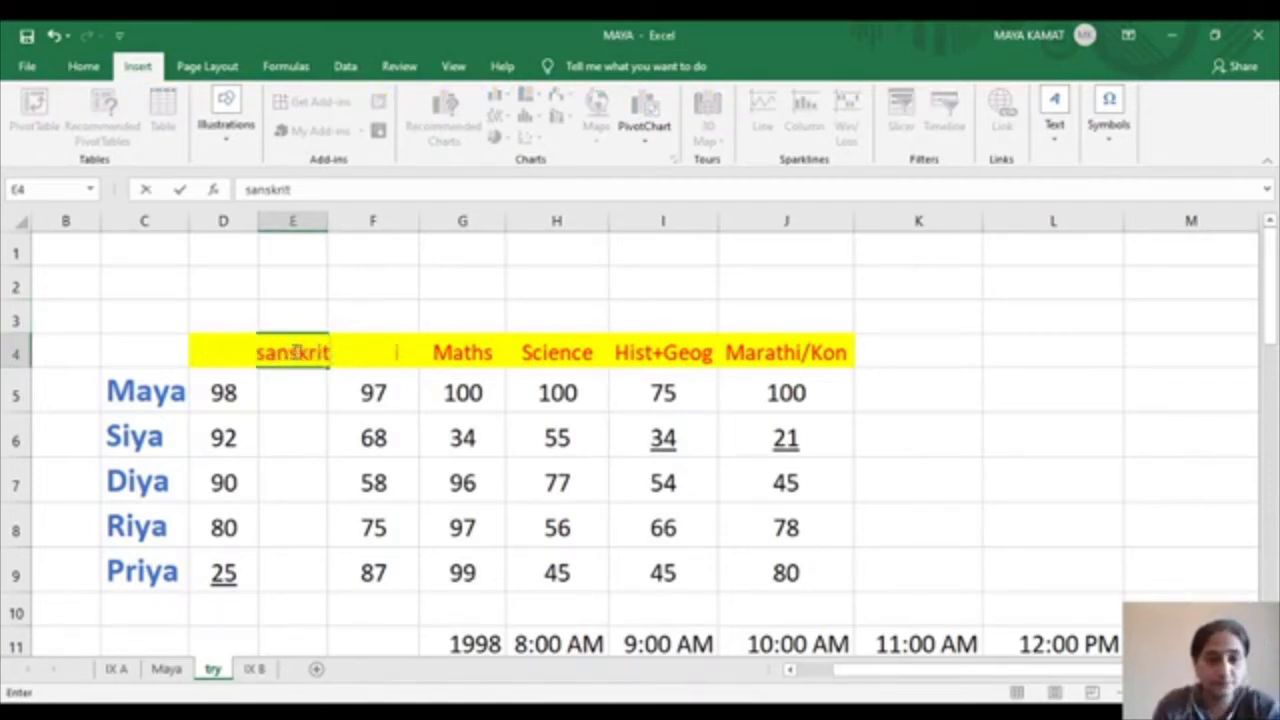
pyautogui.click(301, 411)
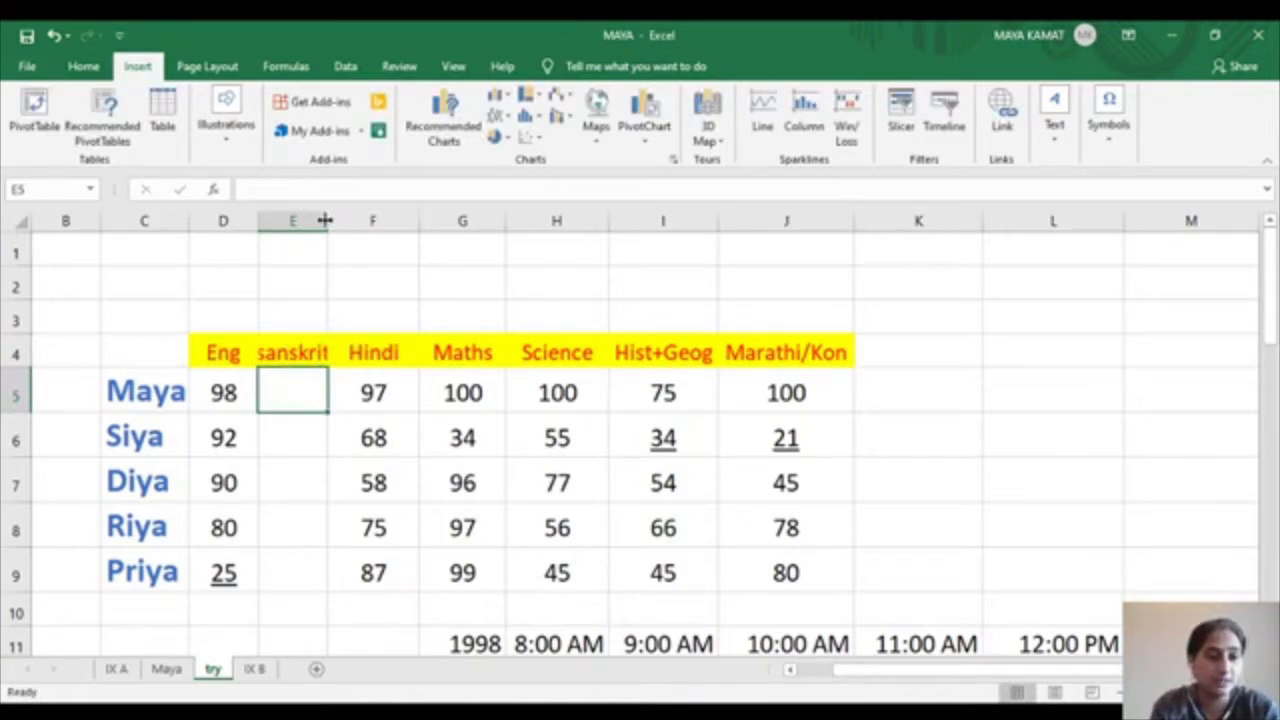
# Widen column E so that the sanskrit heading fits with some room to spare
pyautogui.moveTo(326, 220); pyautogui.dragTo(348, 223)
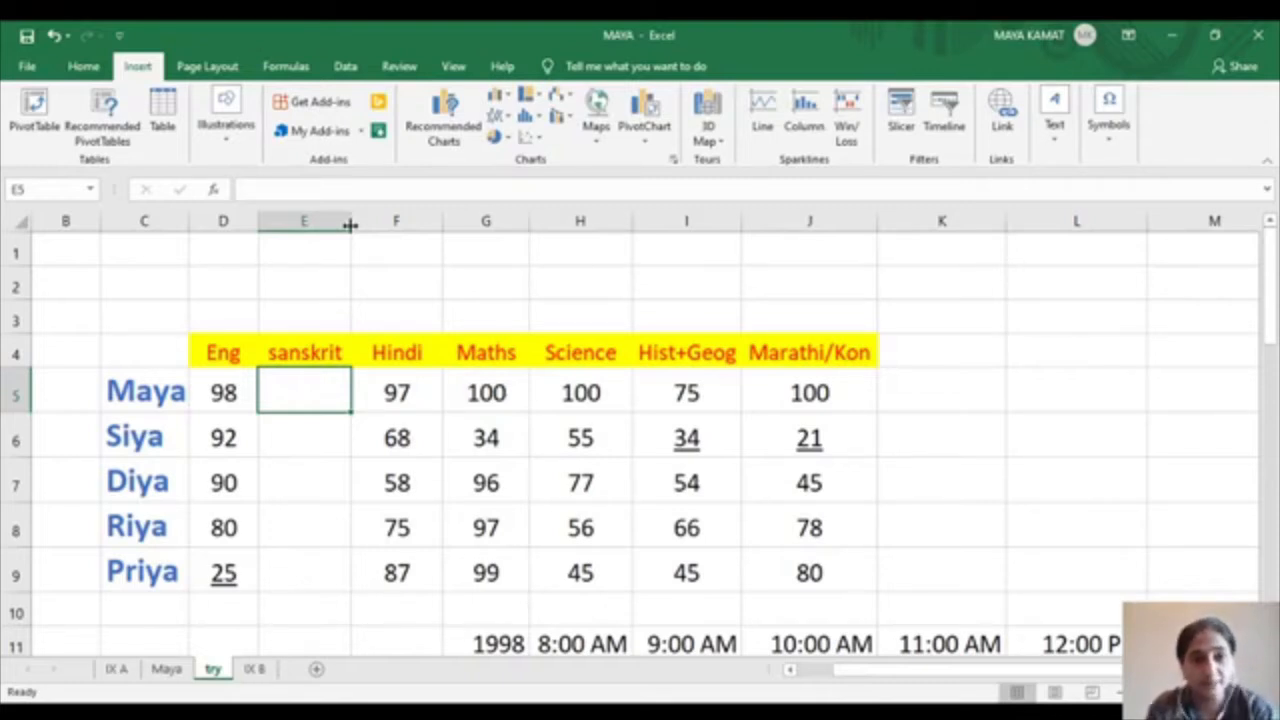
pyautogui.moveTo(350, 225)
pyautogui.mouseDown()
pyautogui.moveTo(323, 228)
pyautogui.moveTo(355, 233)
pyautogui.mouseUp()
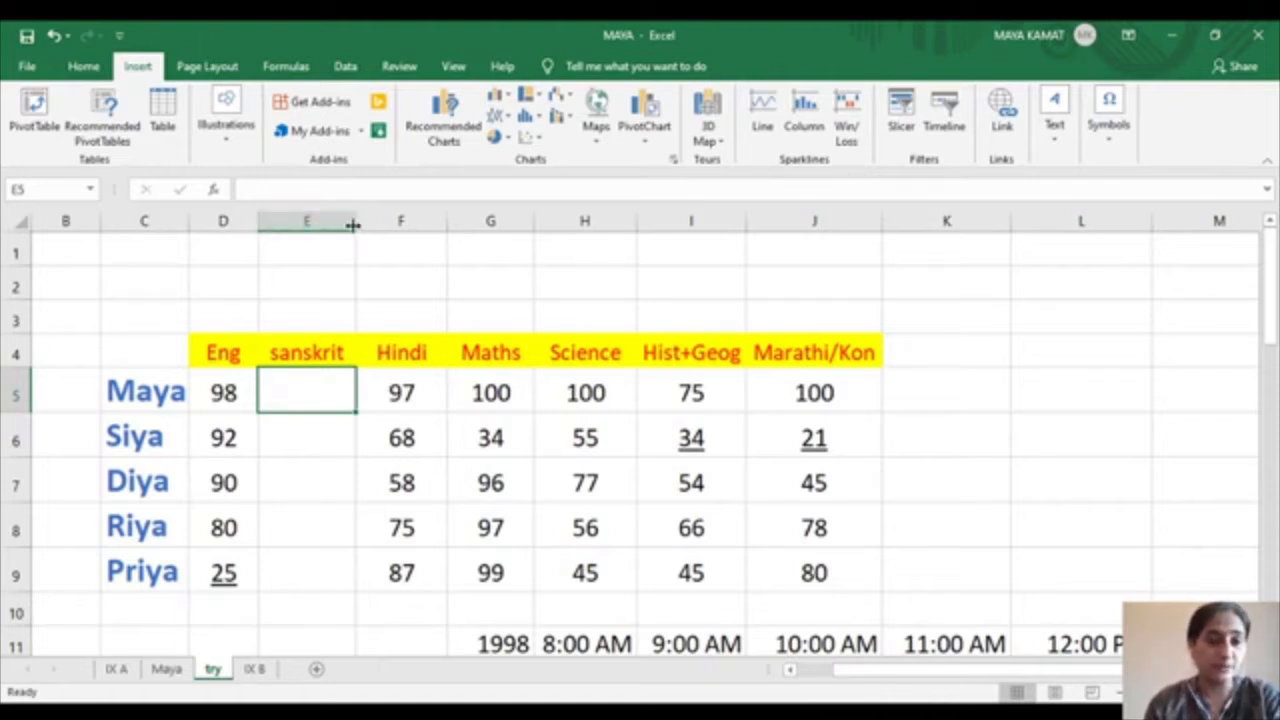
pyautogui.moveTo(355, 226)
pyautogui.mouseDown()
pyautogui.moveTo(328, 226)
pyautogui.moveTo(360, 226)
pyautogui.mouseUp()
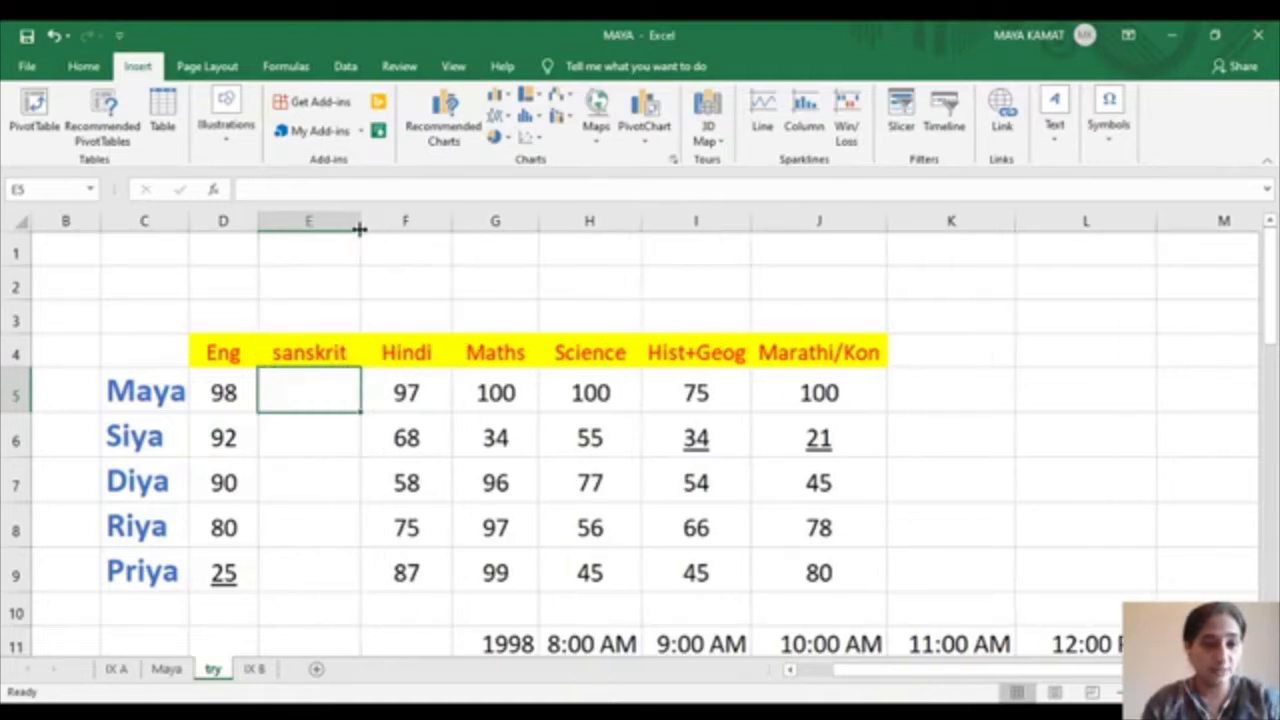
pyautogui.click(333, 345)
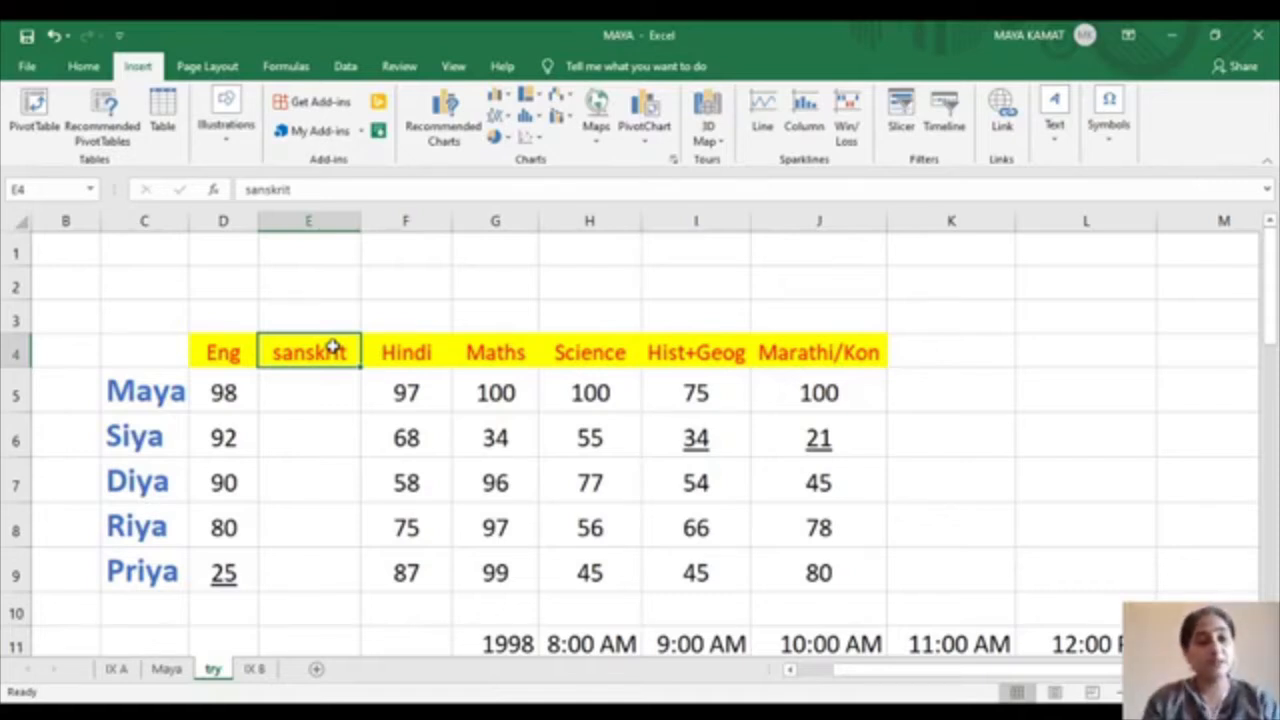
# Insert a blank row above row 7 of the marks table and enter the new student's first name in cell C7
pyautogui.click(36, 483)
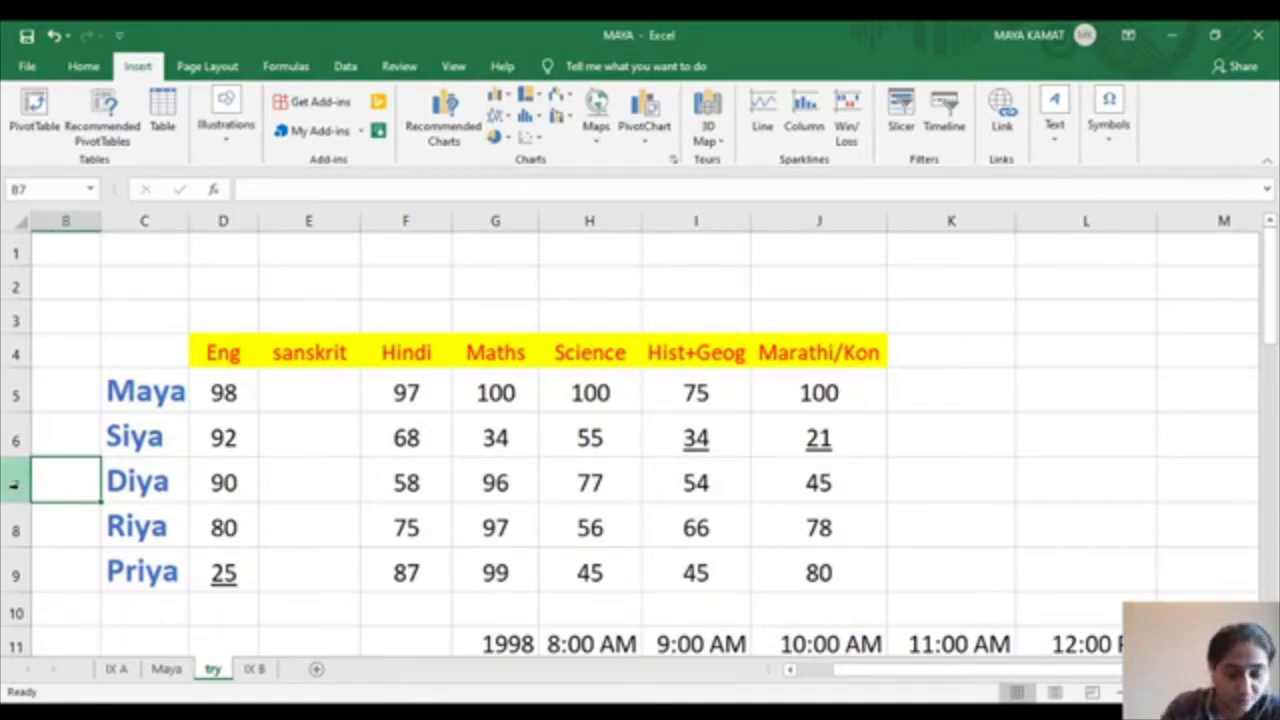
pyautogui.click(15, 484)
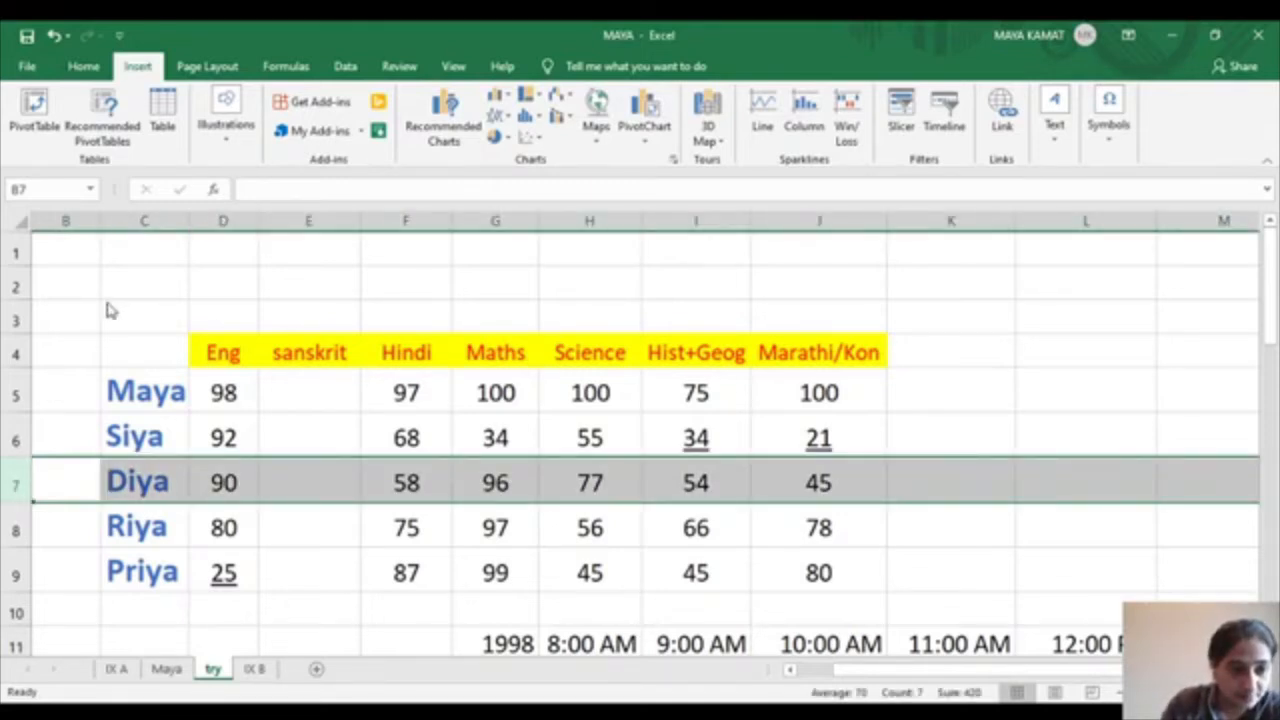
pyautogui.hotkey('ctrl', 'shift', '+')
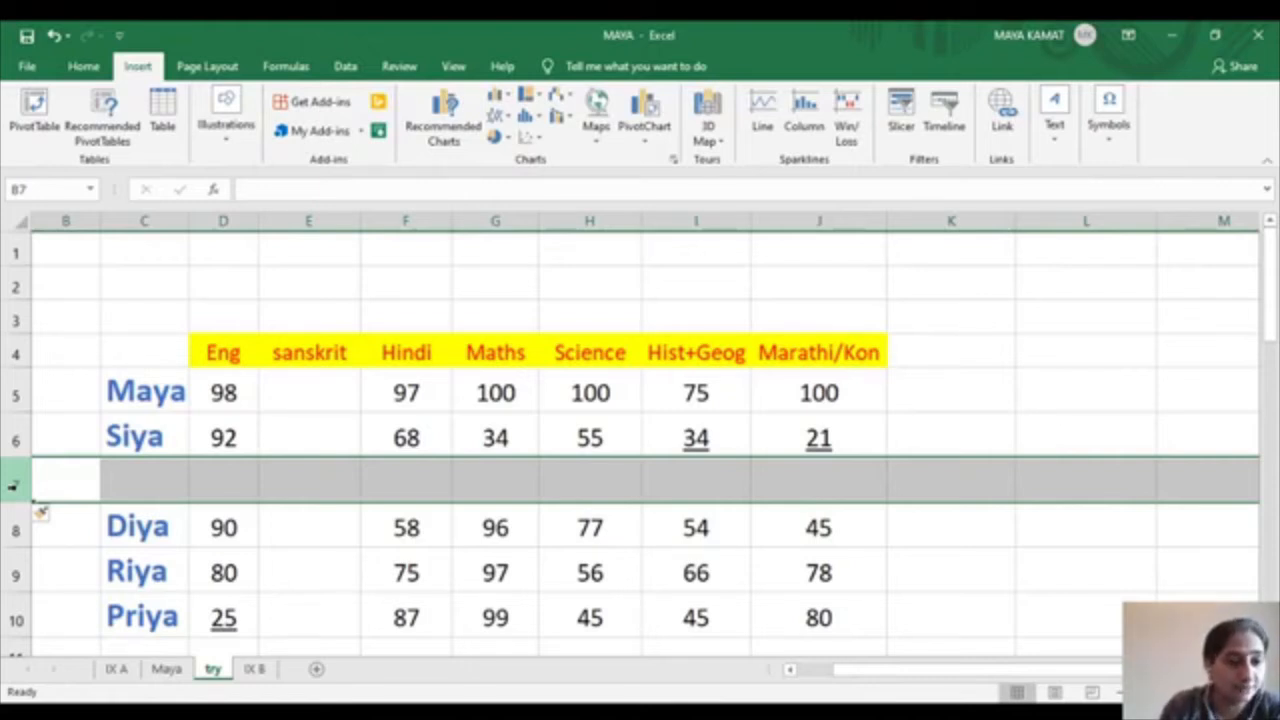
pyautogui.click(127, 487)
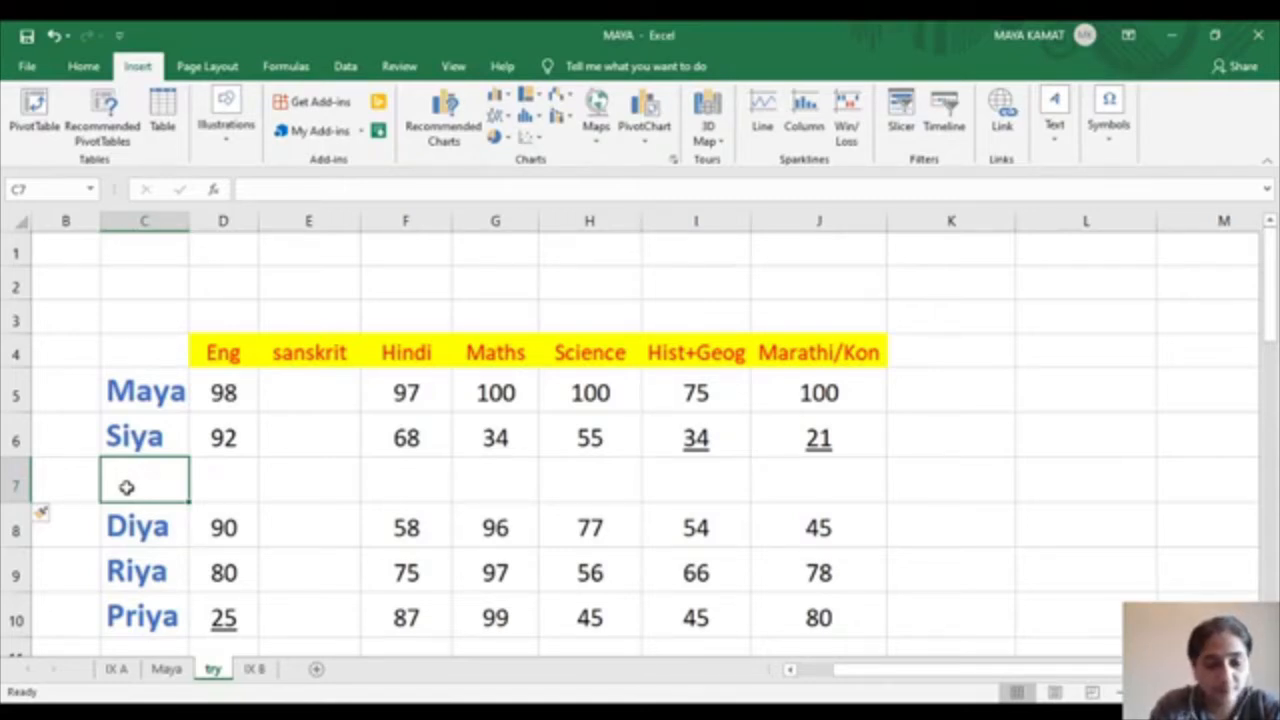
pyautogui.write('Tiya')
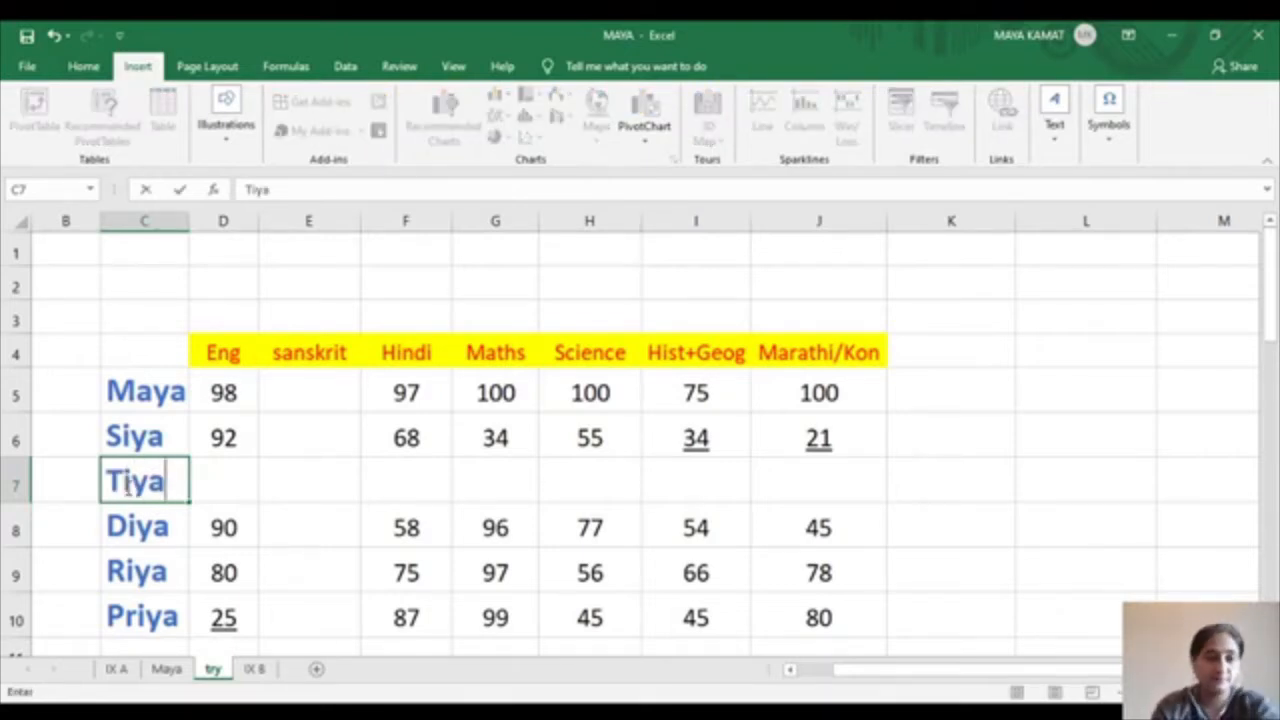
# Enter the marks 20, 23, 45, 55, 54, 98 and 32 in cells D7 to J7, from Eng to Marathi/Kon
pyautogui.click(212, 484)
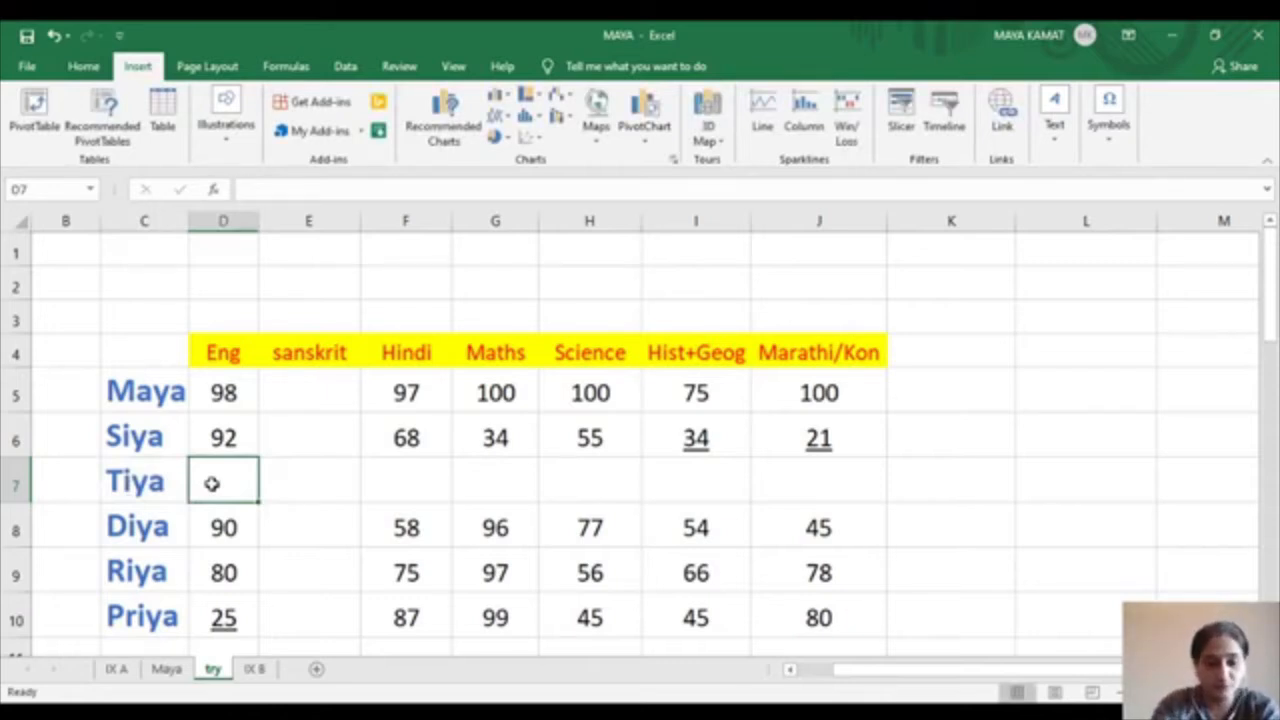
pyautogui.write('20')
pyautogui.press('Tab')
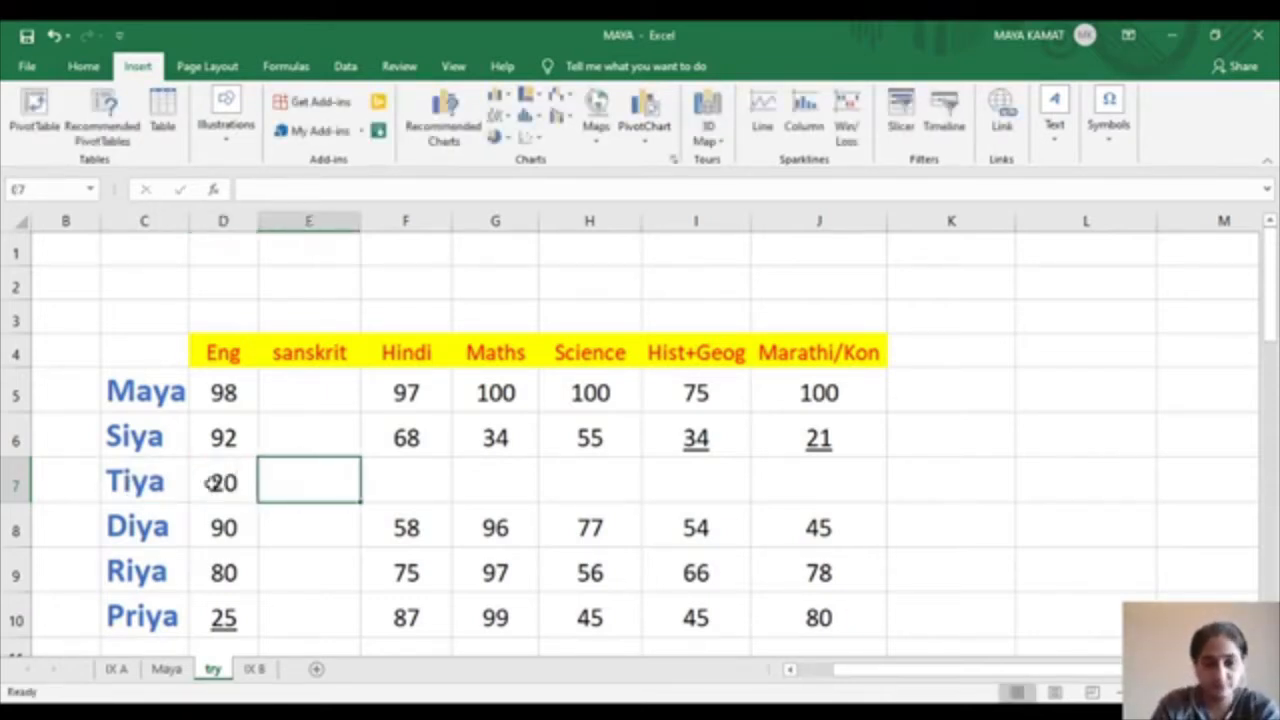
pyautogui.write('23')
pyautogui.press('Tab')
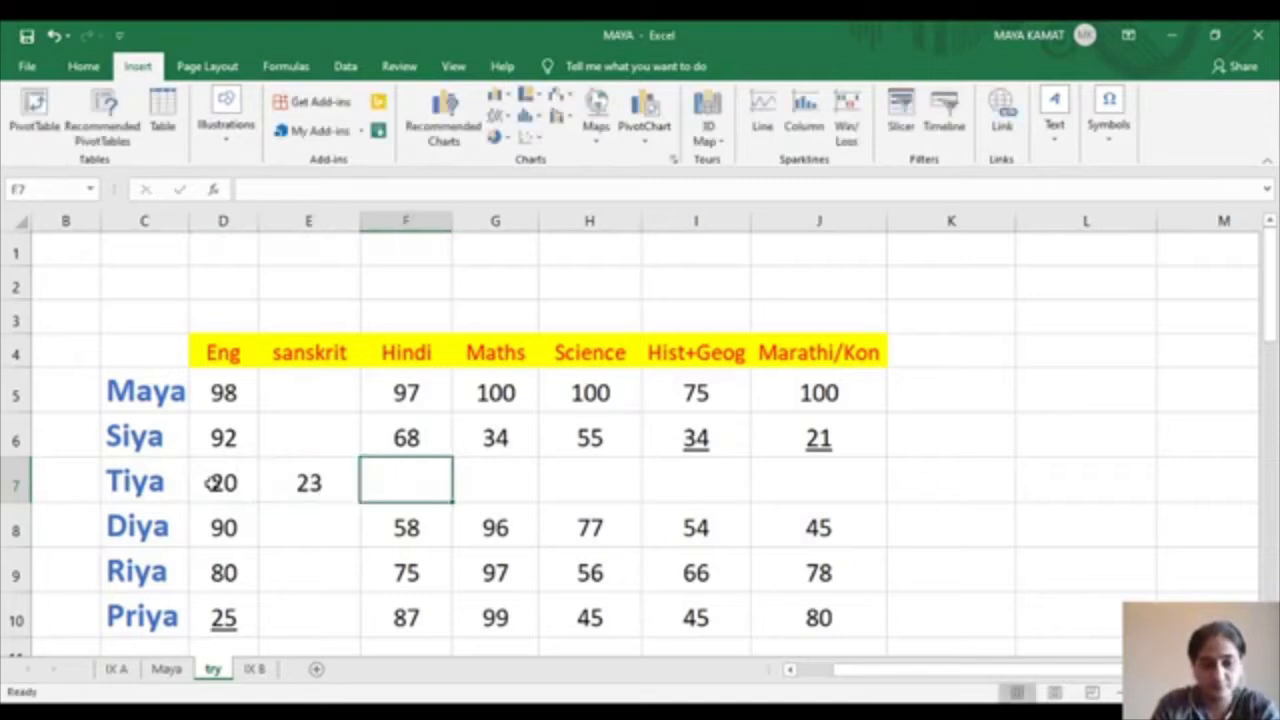
pyautogui.write('45')
pyautogui.press('Tab')
pyautogui.write('55')
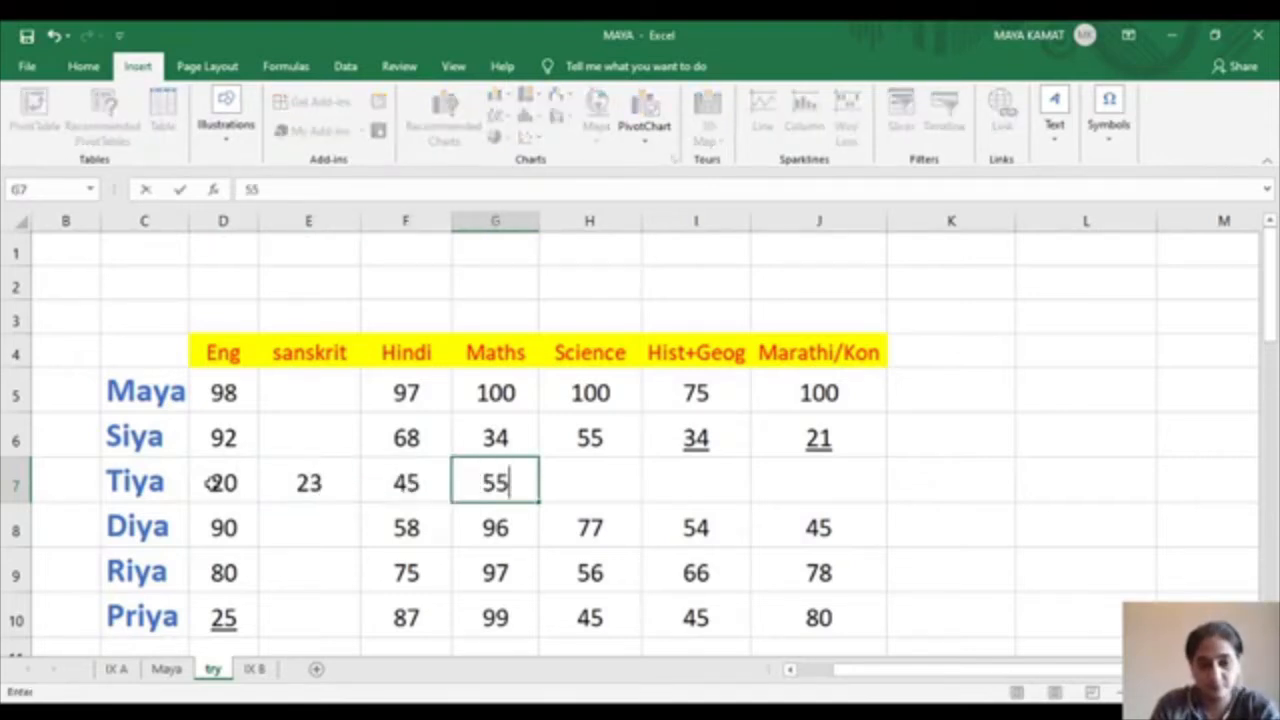
pyautogui.press('Tab')
pyautogui.write('54')
pyautogui.press('Tab')
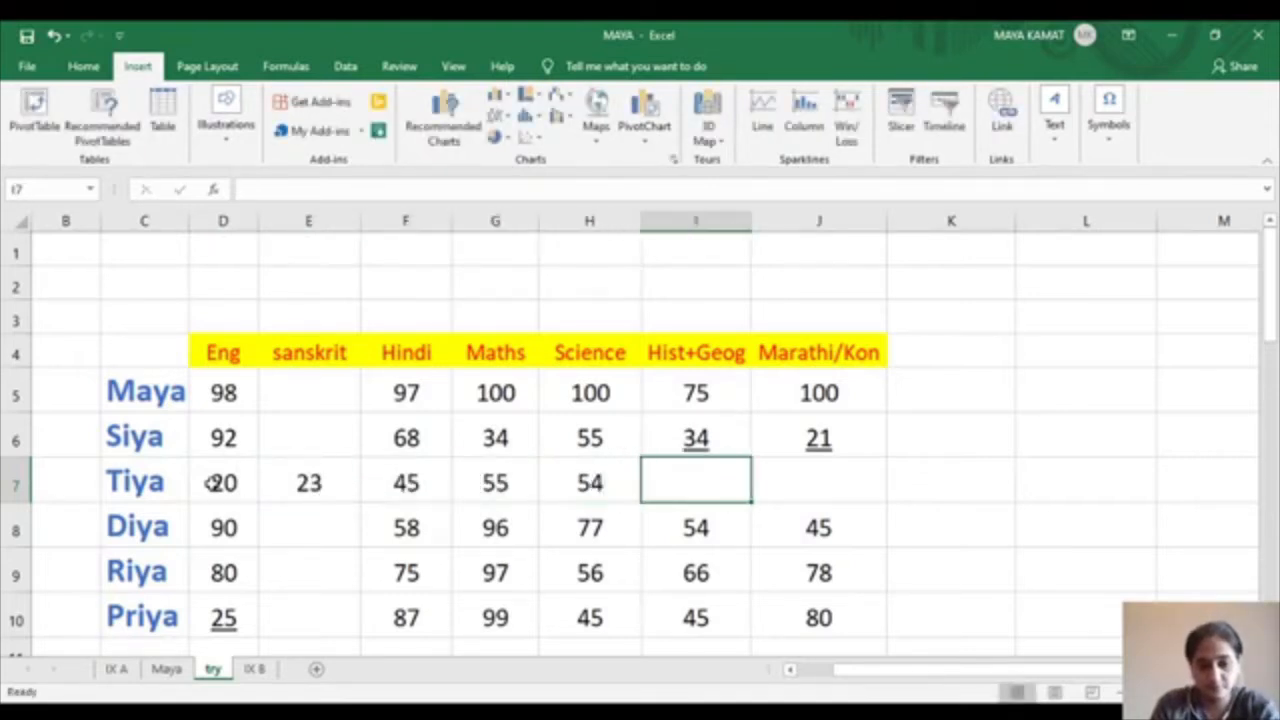
pyautogui.write('98')
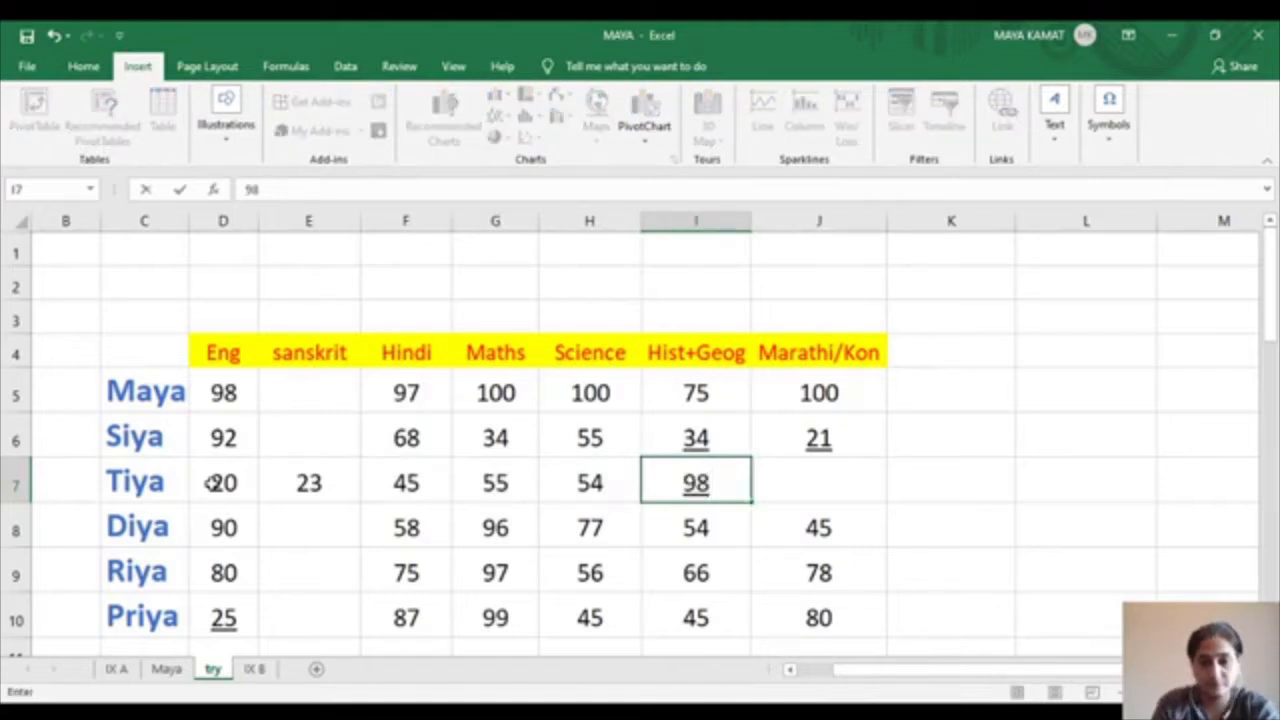
pyautogui.press('Tab')
pyautogui.write('32')
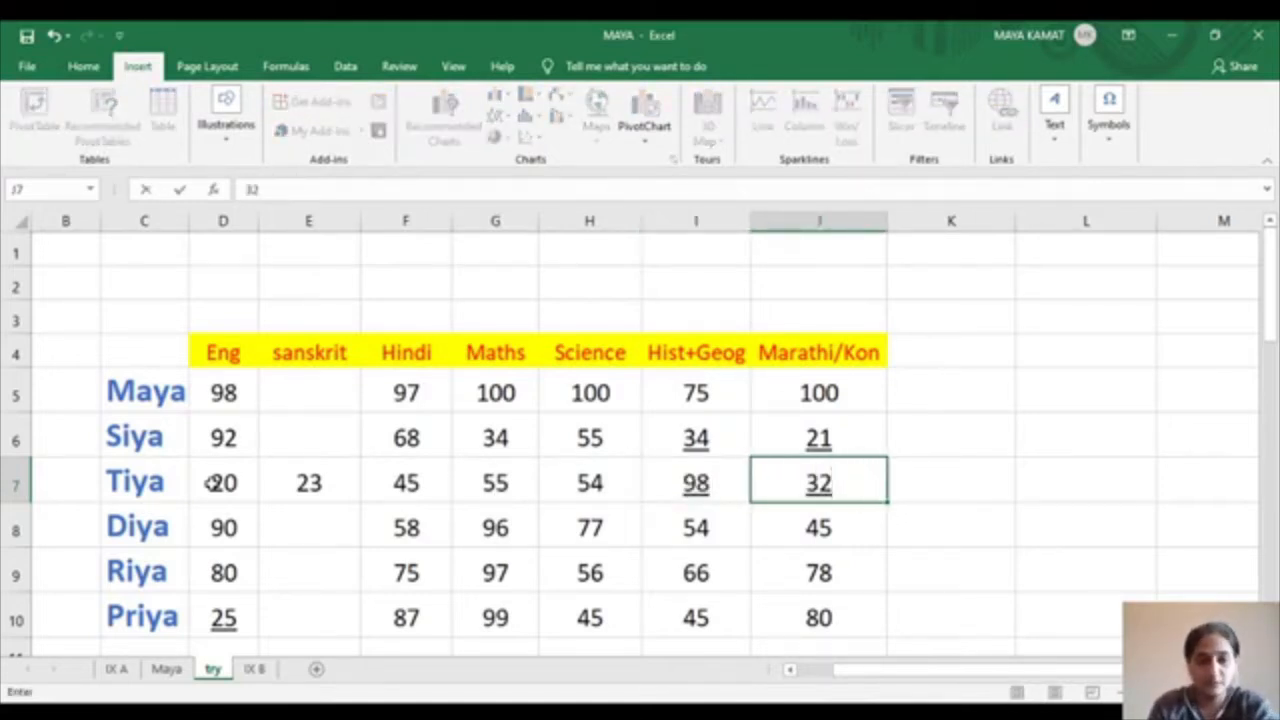
pyautogui.click(952, 530)
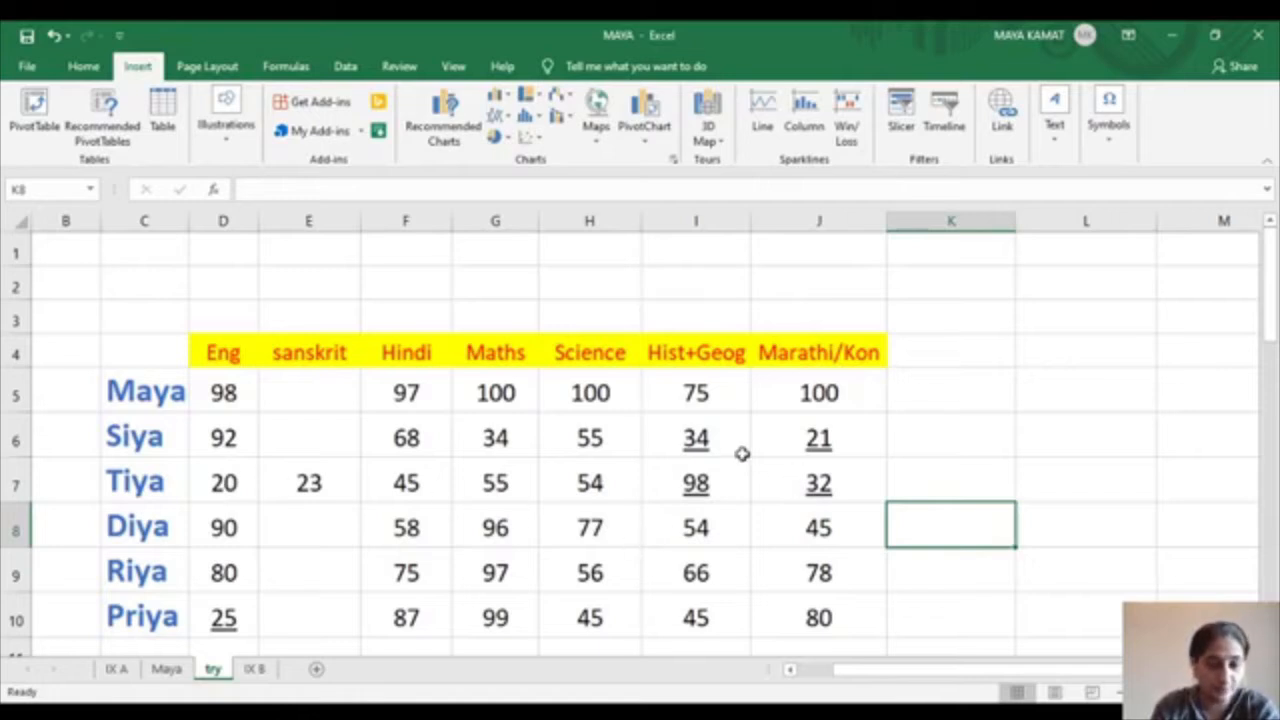
# Underline the low marks in the Maths cell G6, the sanskrit cell E7 and the Eng cell D7
pyautogui.click(696, 441)
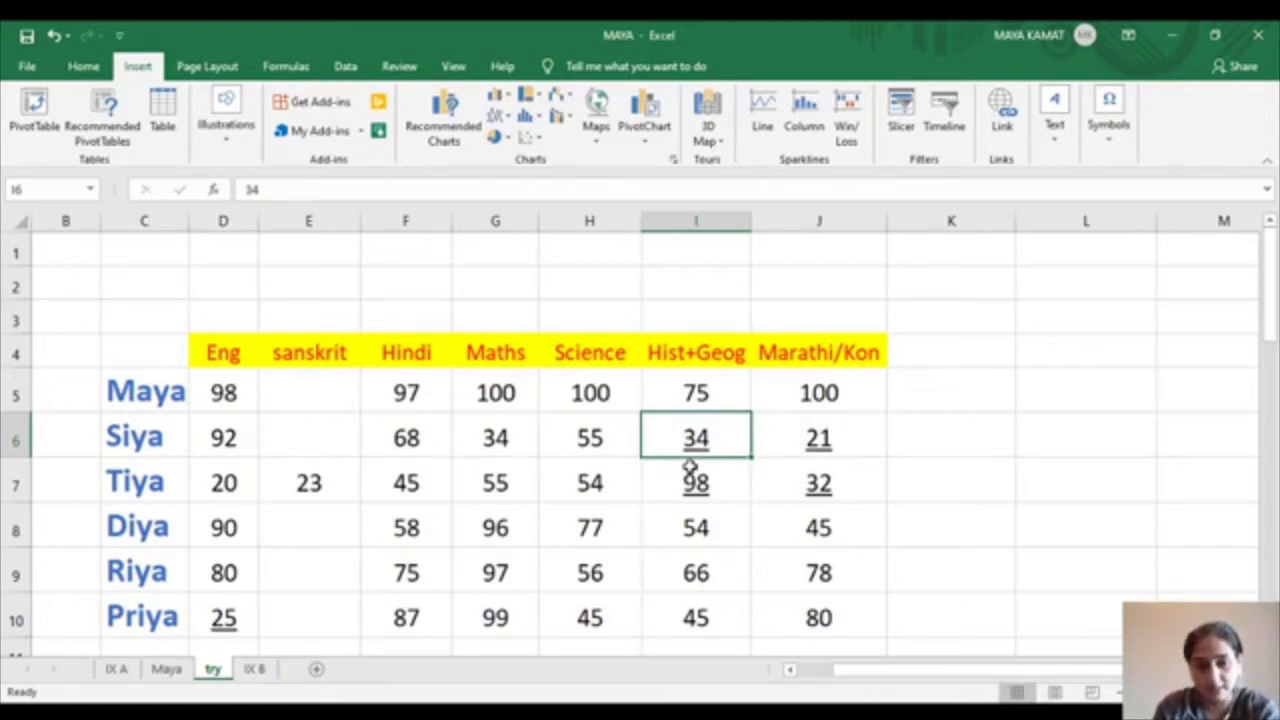
pyautogui.click(478, 437)
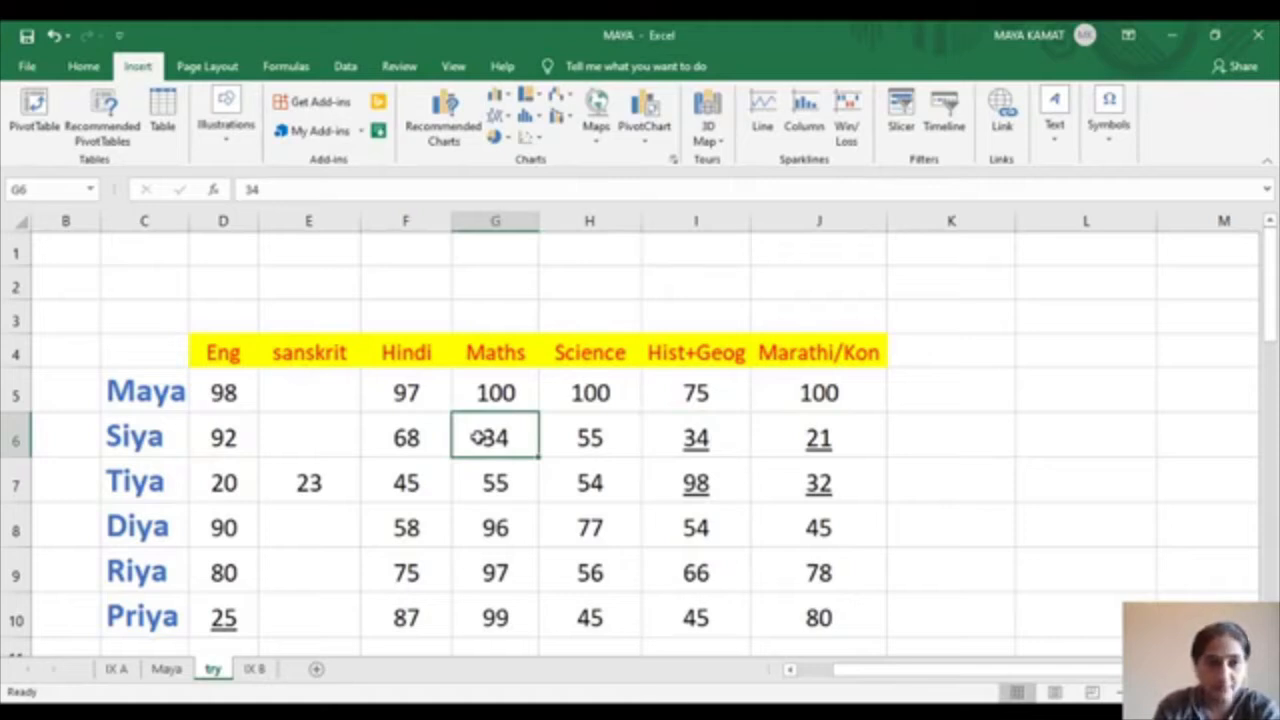
pyautogui.click(86, 68)
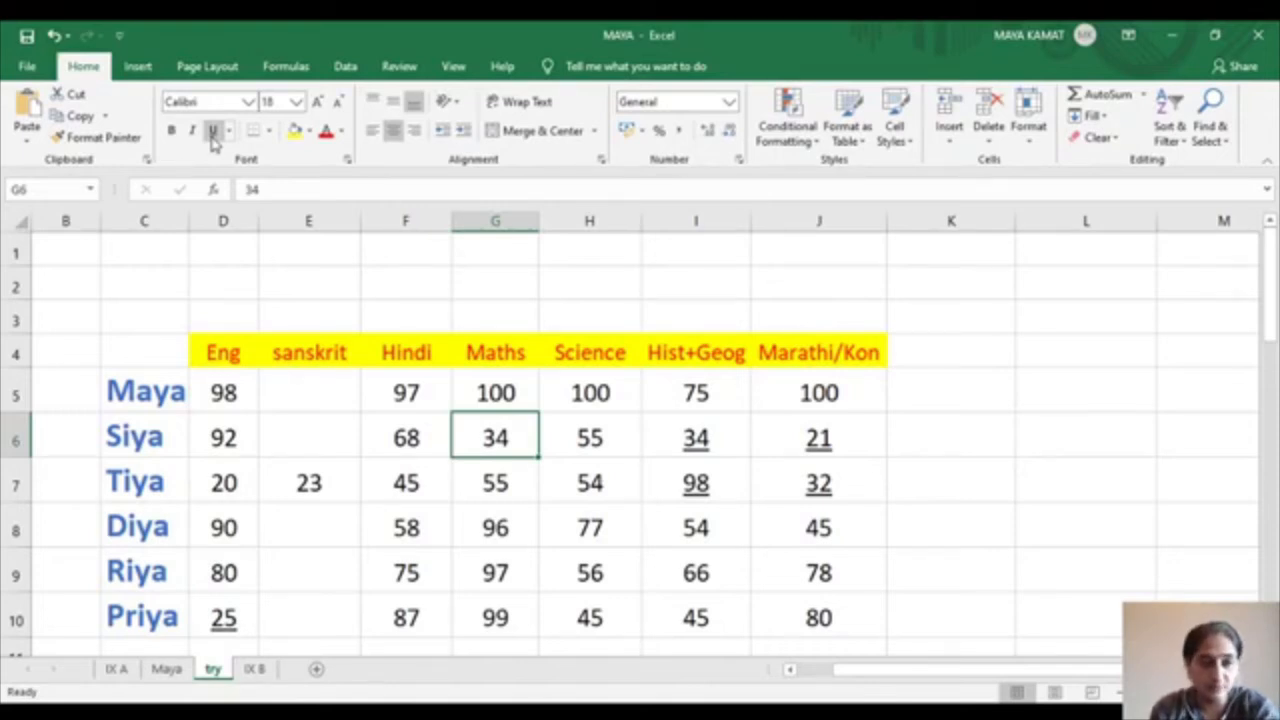
pyautogui.click(212, 137)
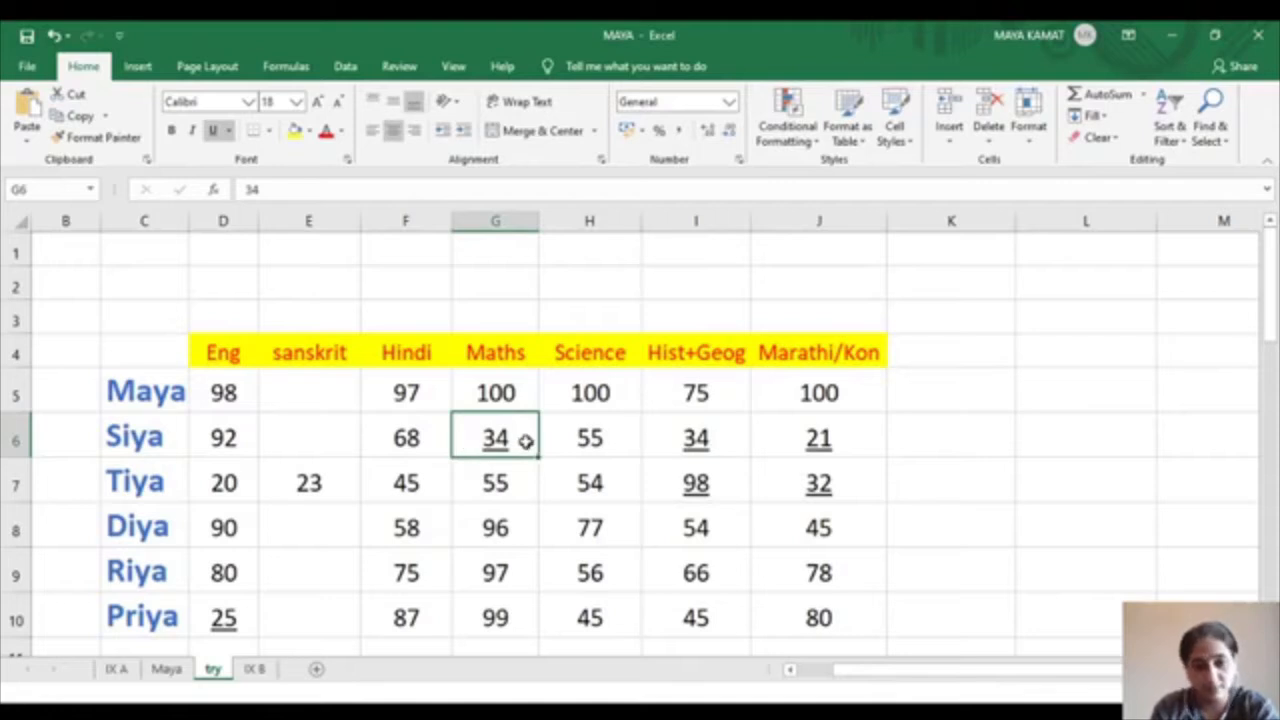
pyautogui.click(318, 484)
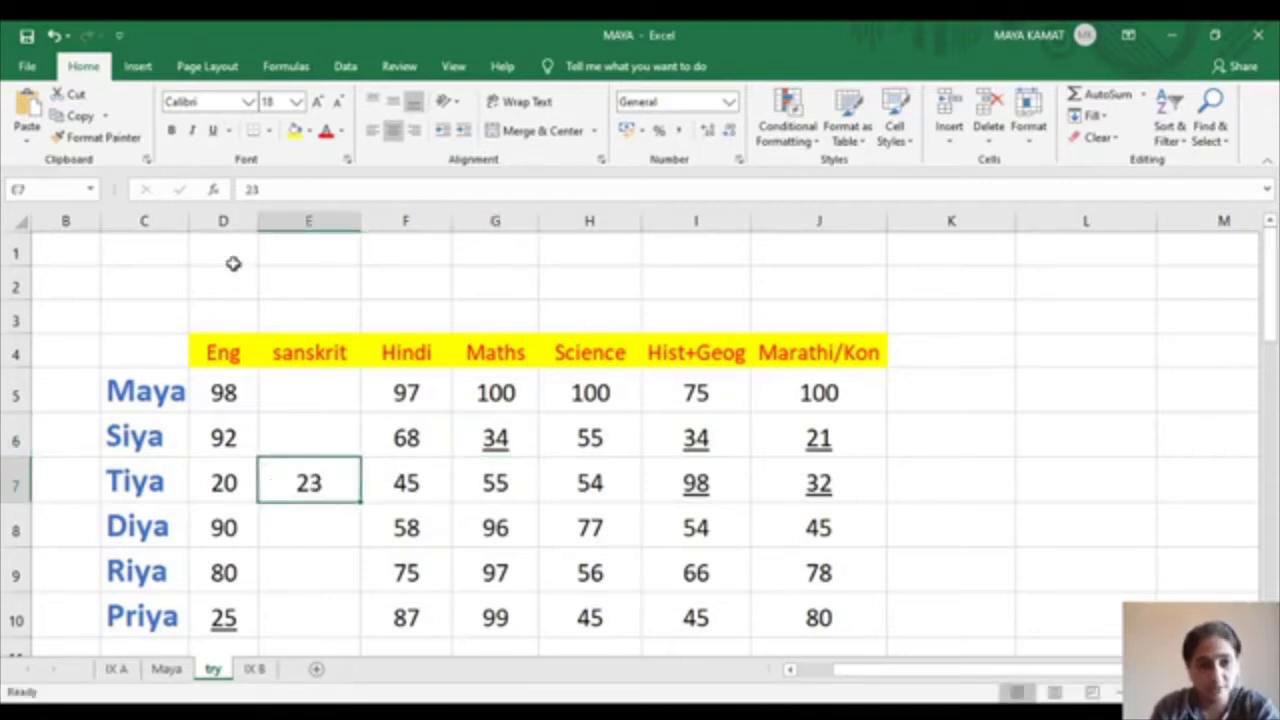
pyautogui.click(214, 132)
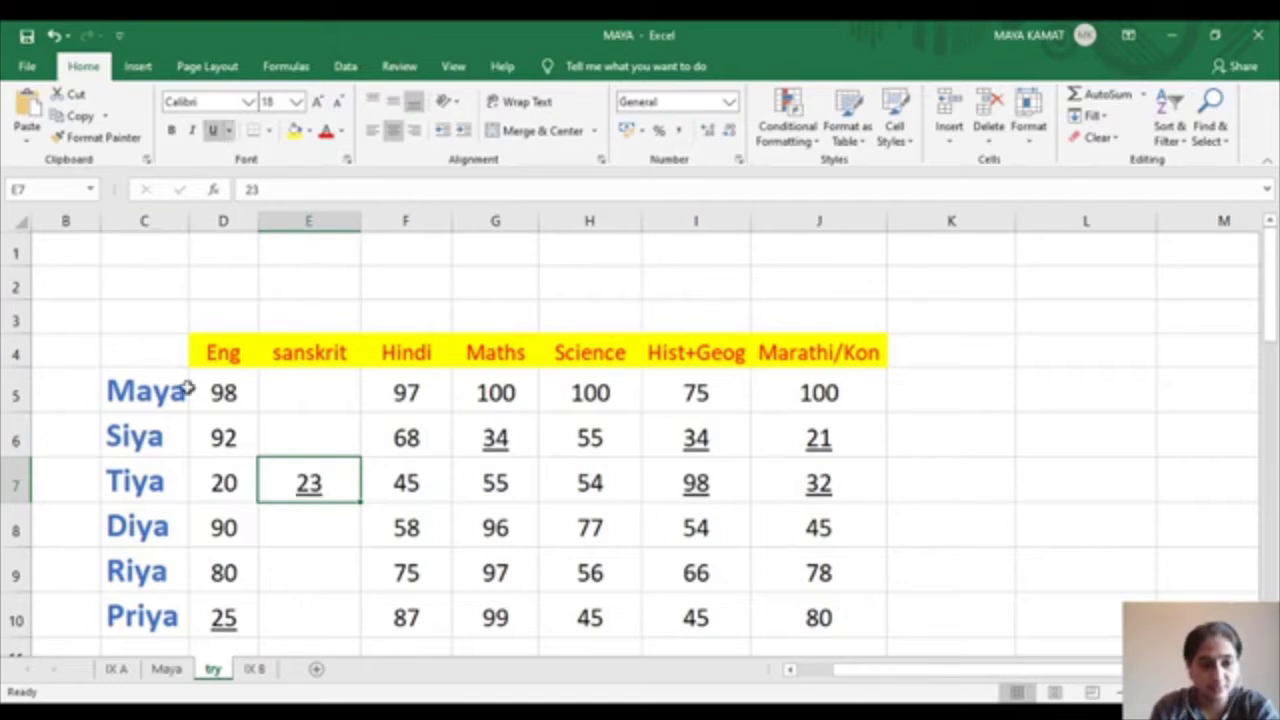
pyautogui.click(236, 486)
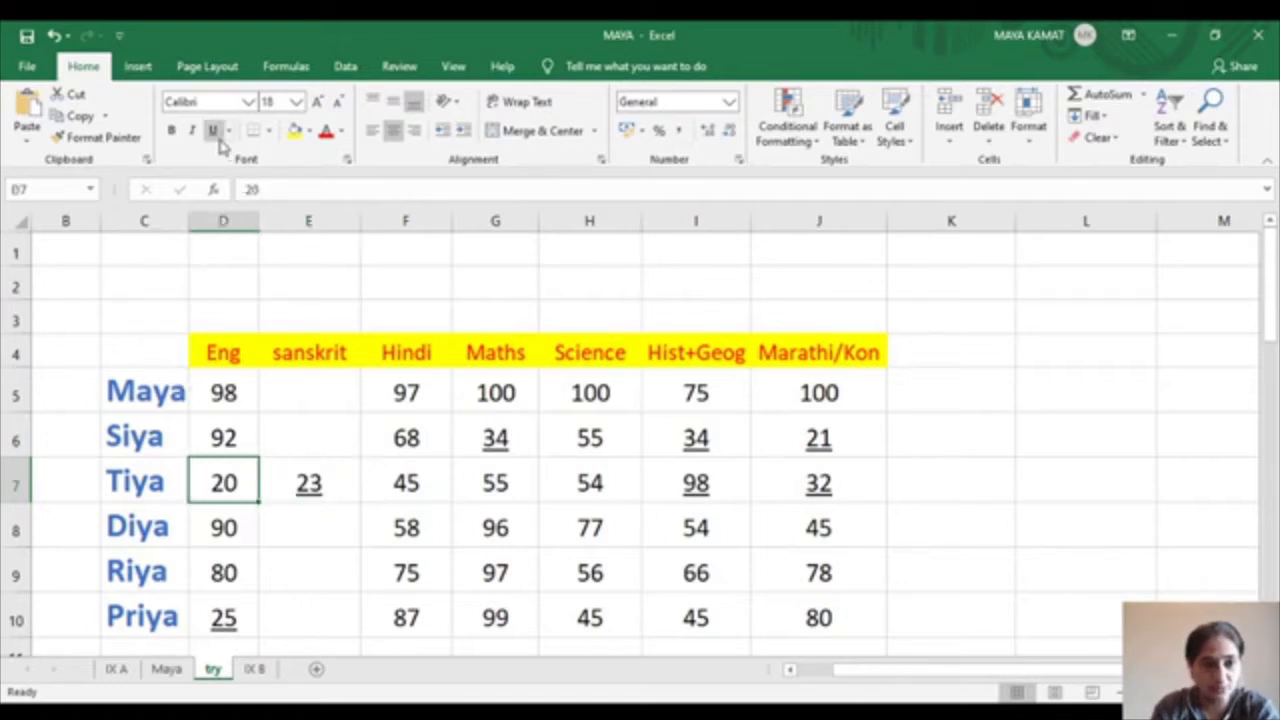
pyautogui.click(213, 131)
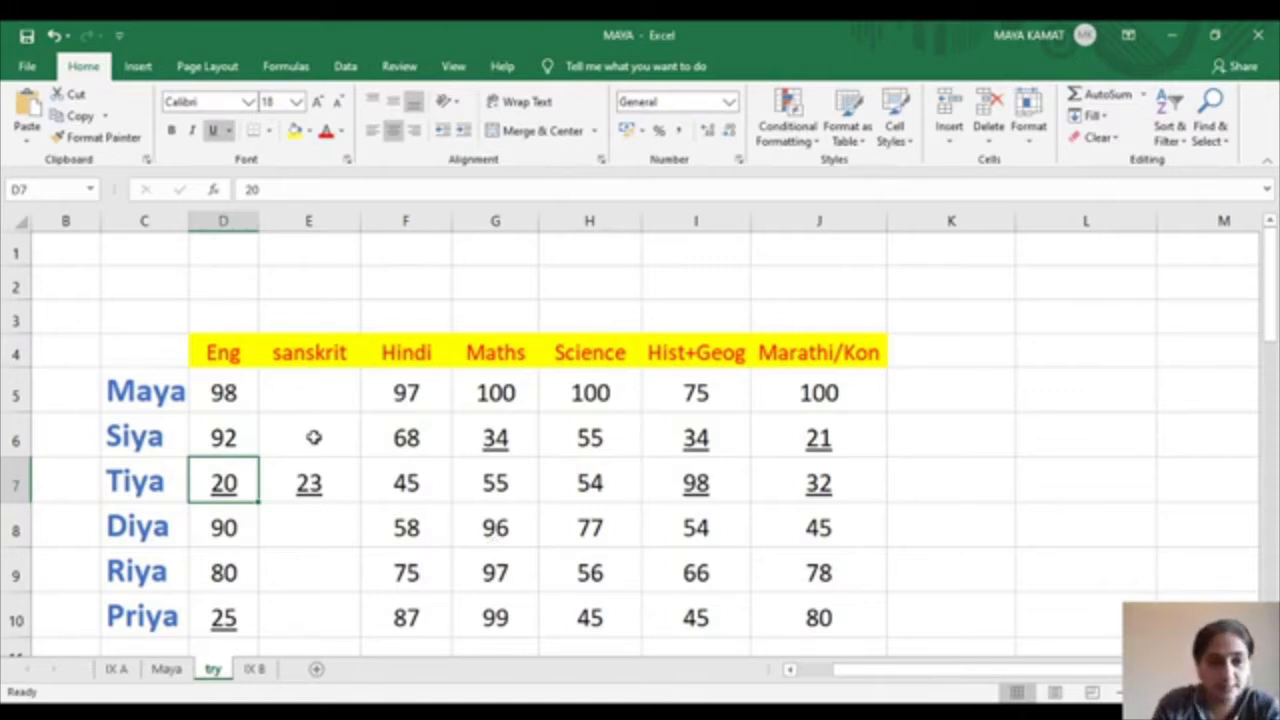
# Make the marks of 100 in row 5 bold under Maths, Science and Marathi/Kon
pyautogui.click(228, 393)
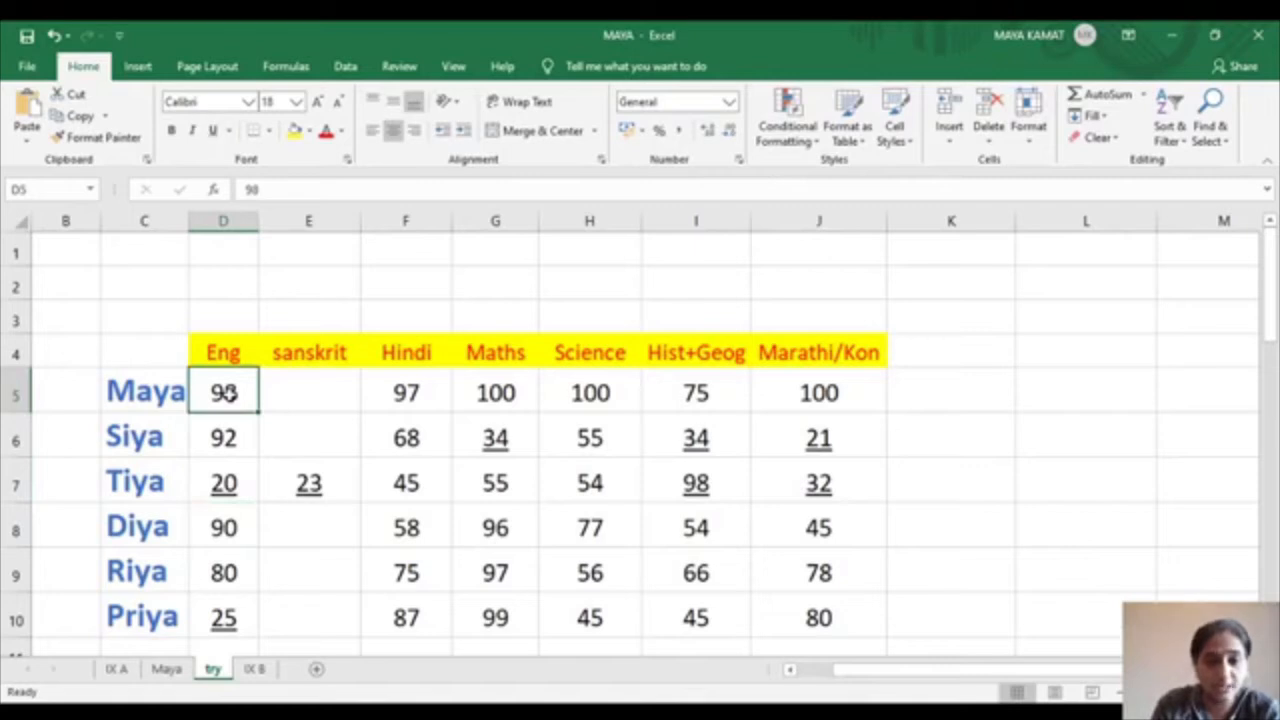
pyautogui.click(510, 391)
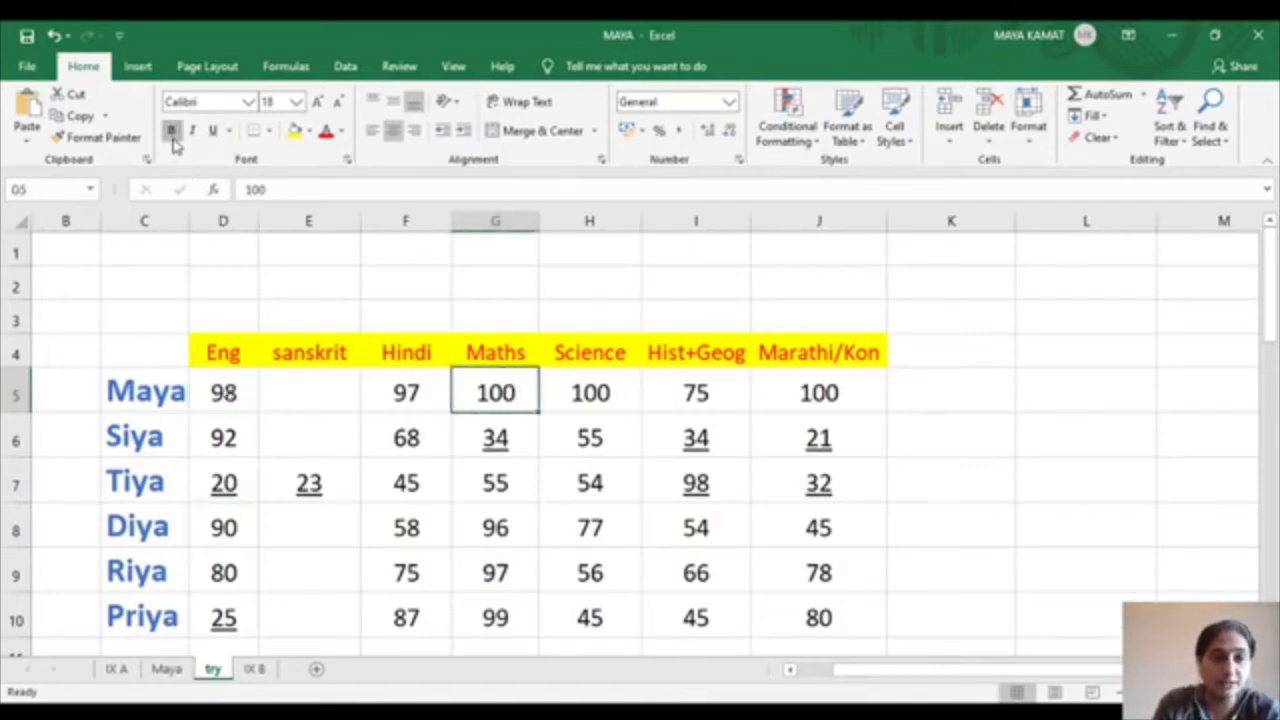
pyautogui.click(171, 132)
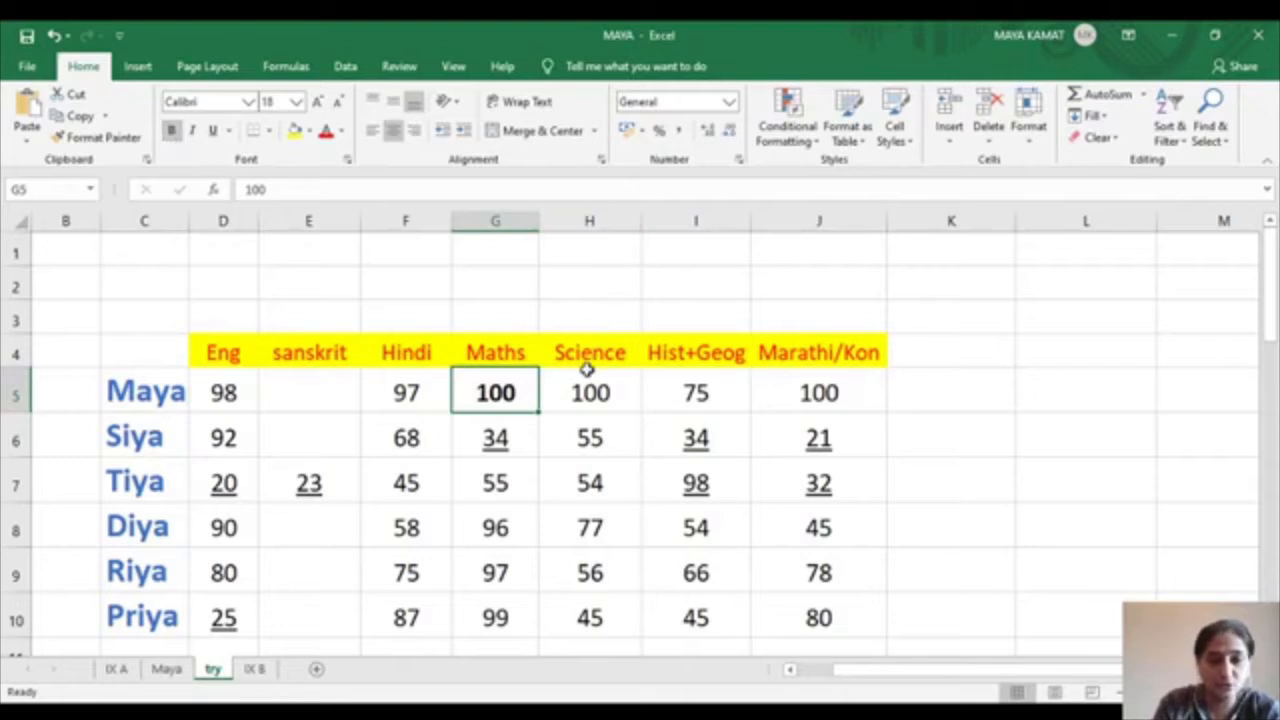
pyautogui.click(580, 391)
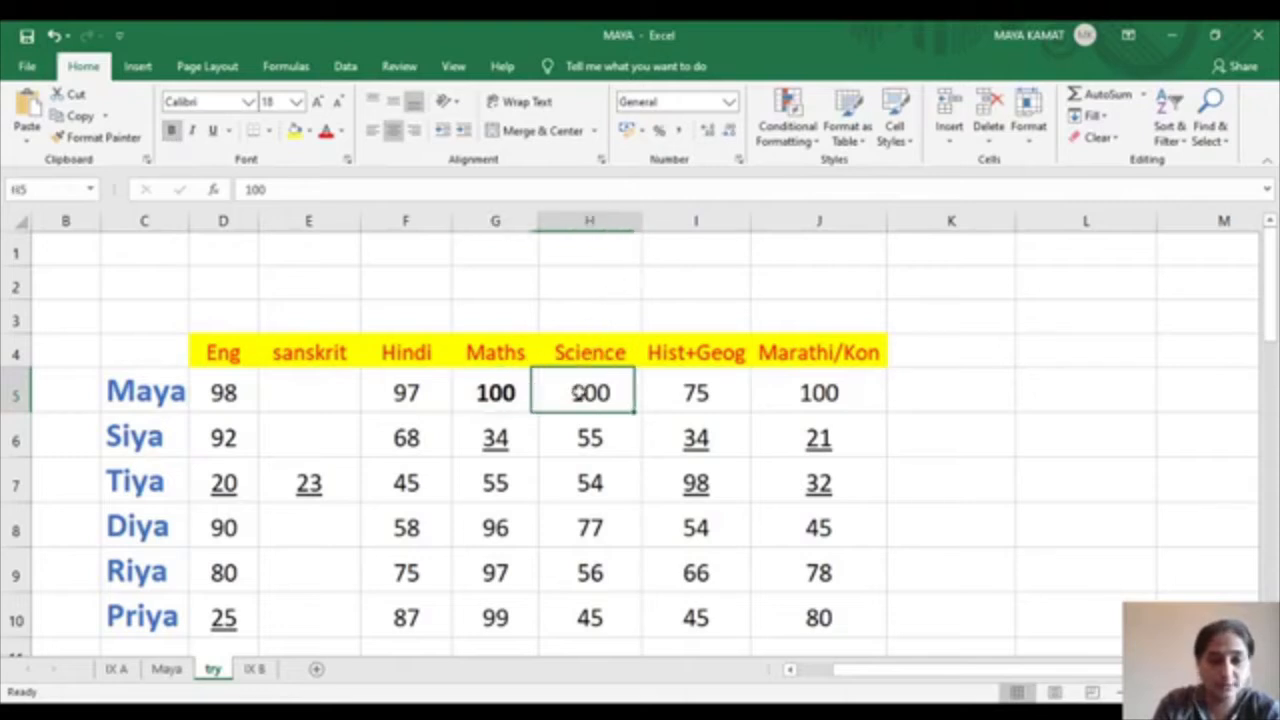
pyautogui.click(171, 131)
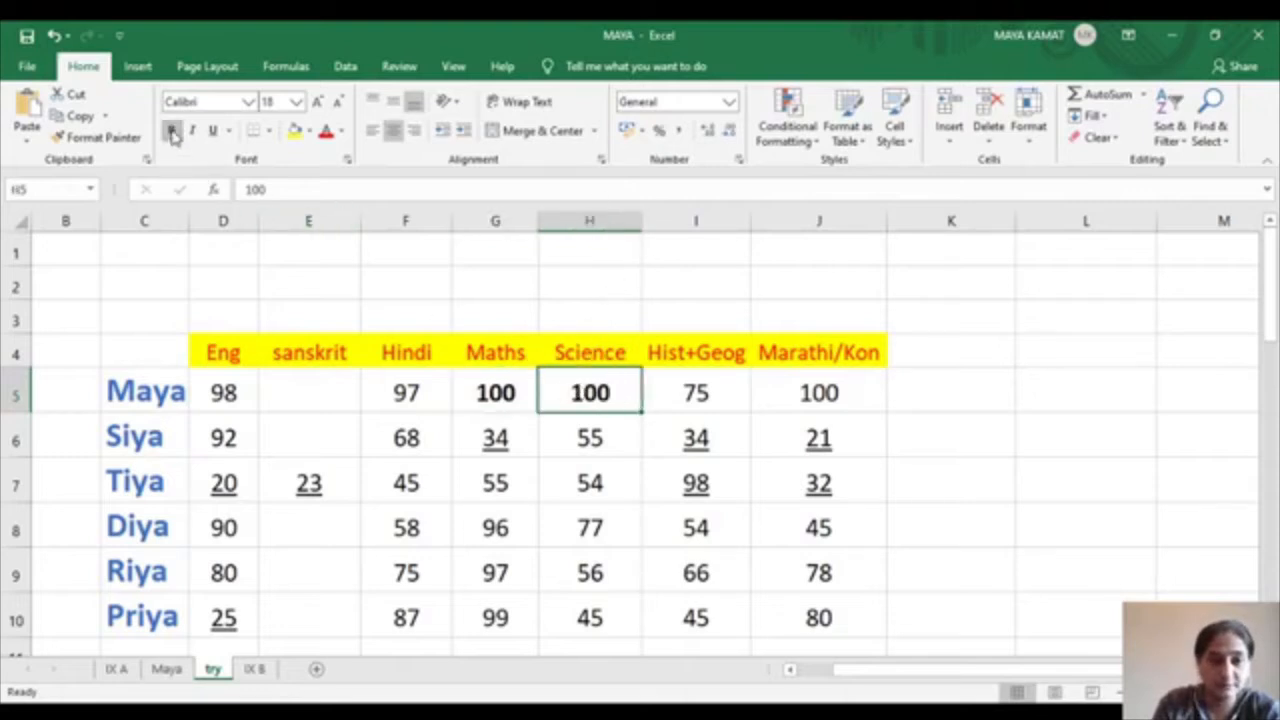
pyautogui.click(826, 395)
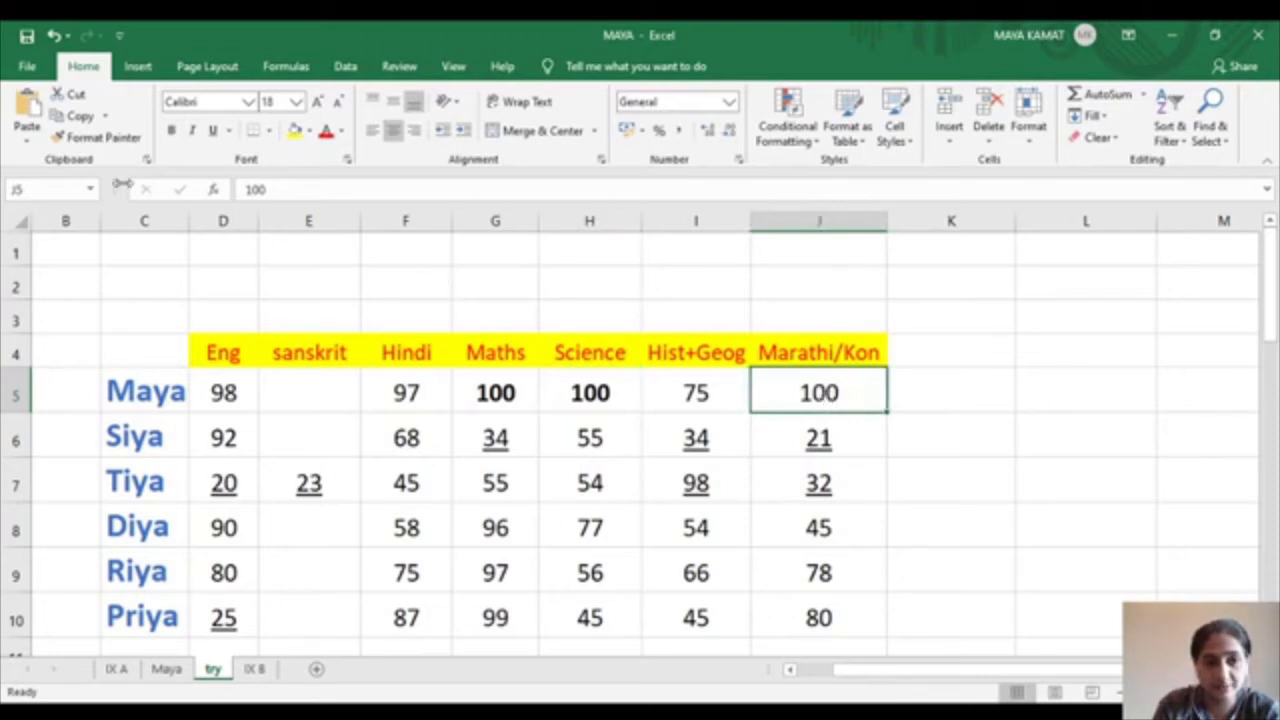
pyautogui.click(172, 132)
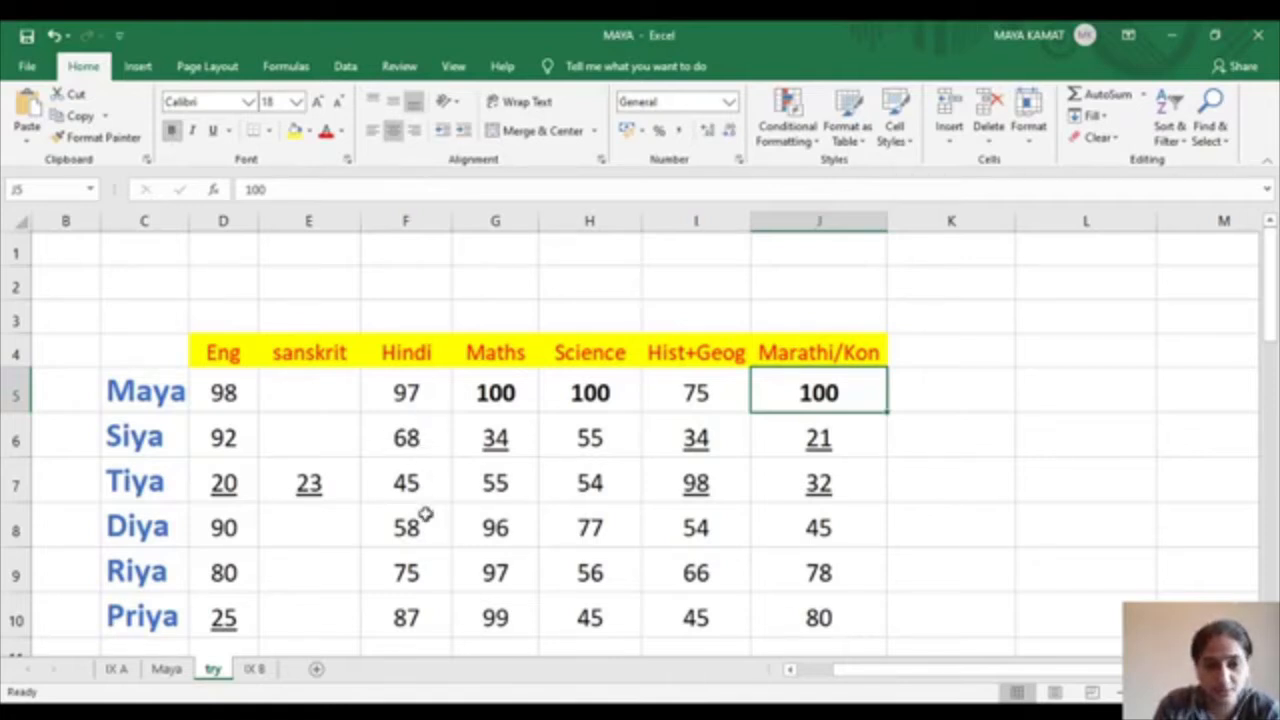
# Change the Hindi mark in cell F10 to 100 and make it bold
pyautogui.click(387, 622)
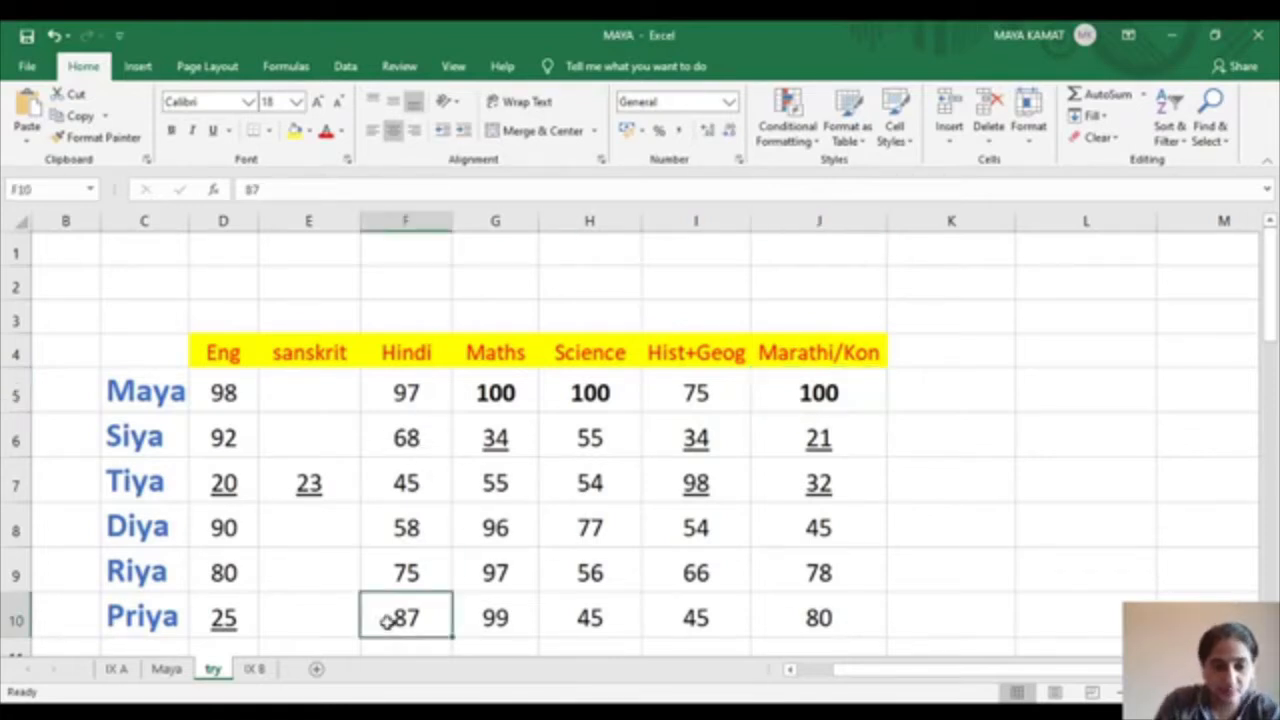
pyautogui.write('100')
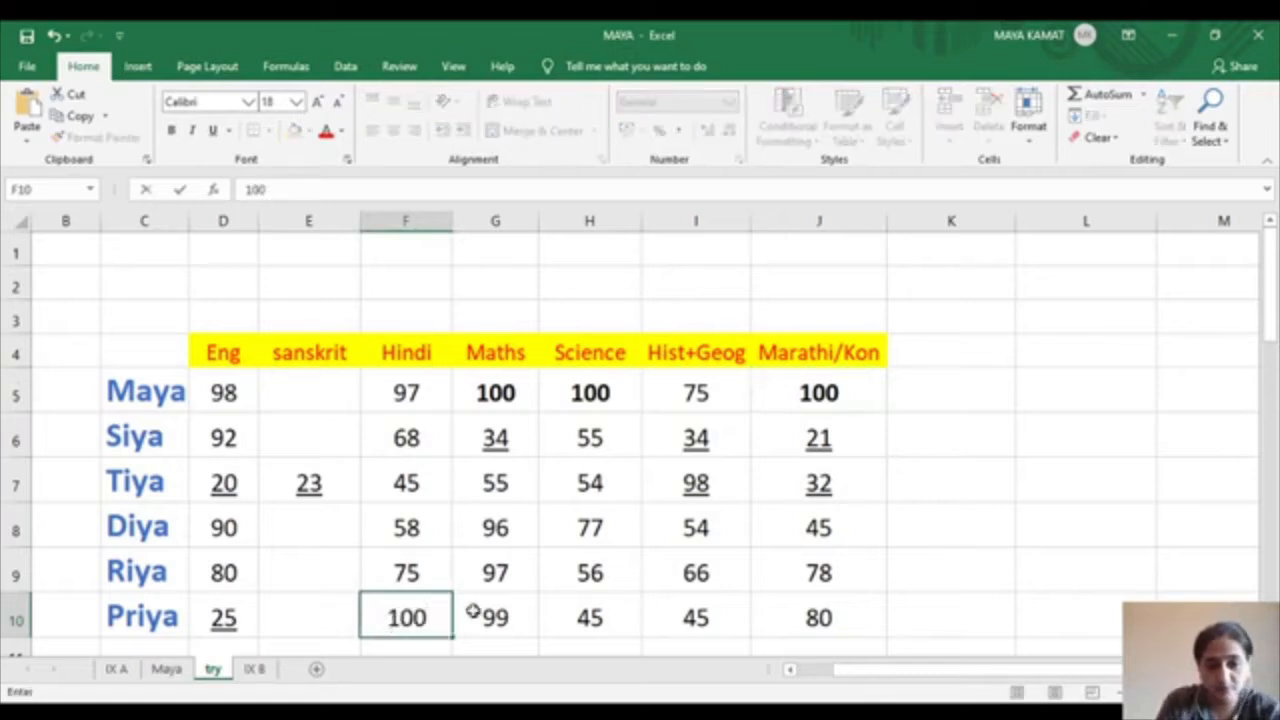
pyautogui.click(428, 622)
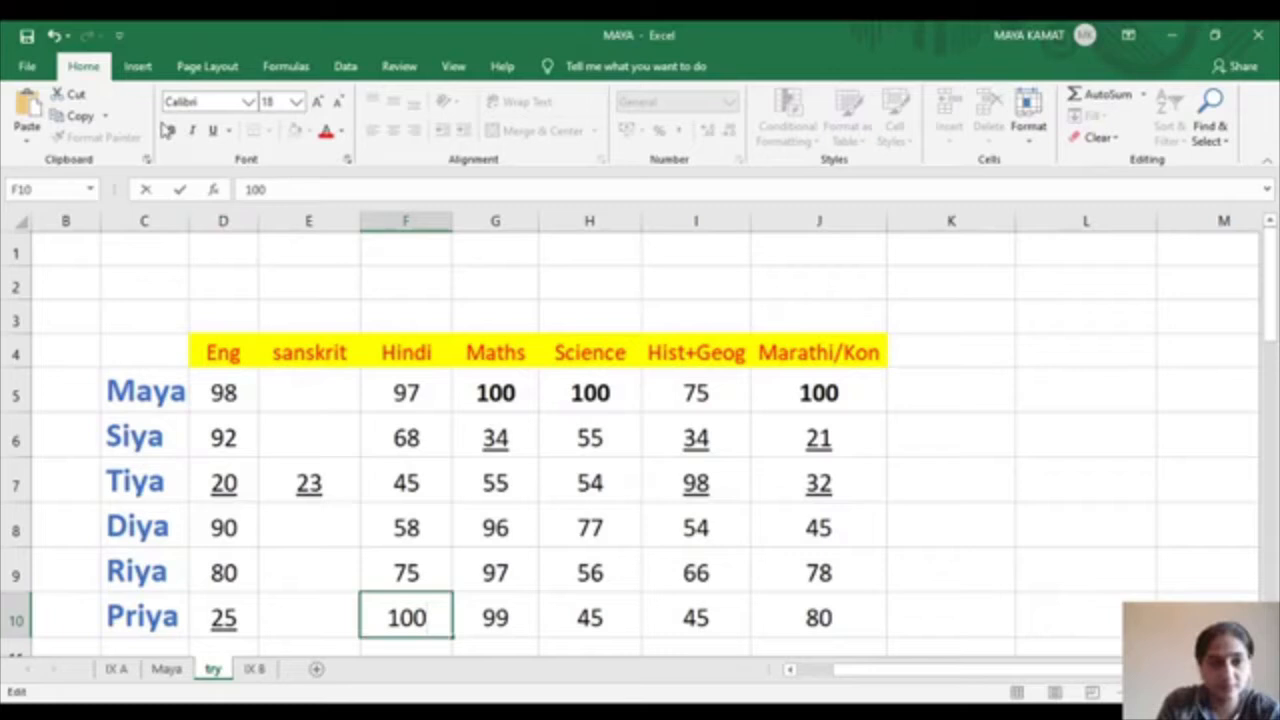
pyautogui.press('Tab')
pyautogui.click(438, 617)
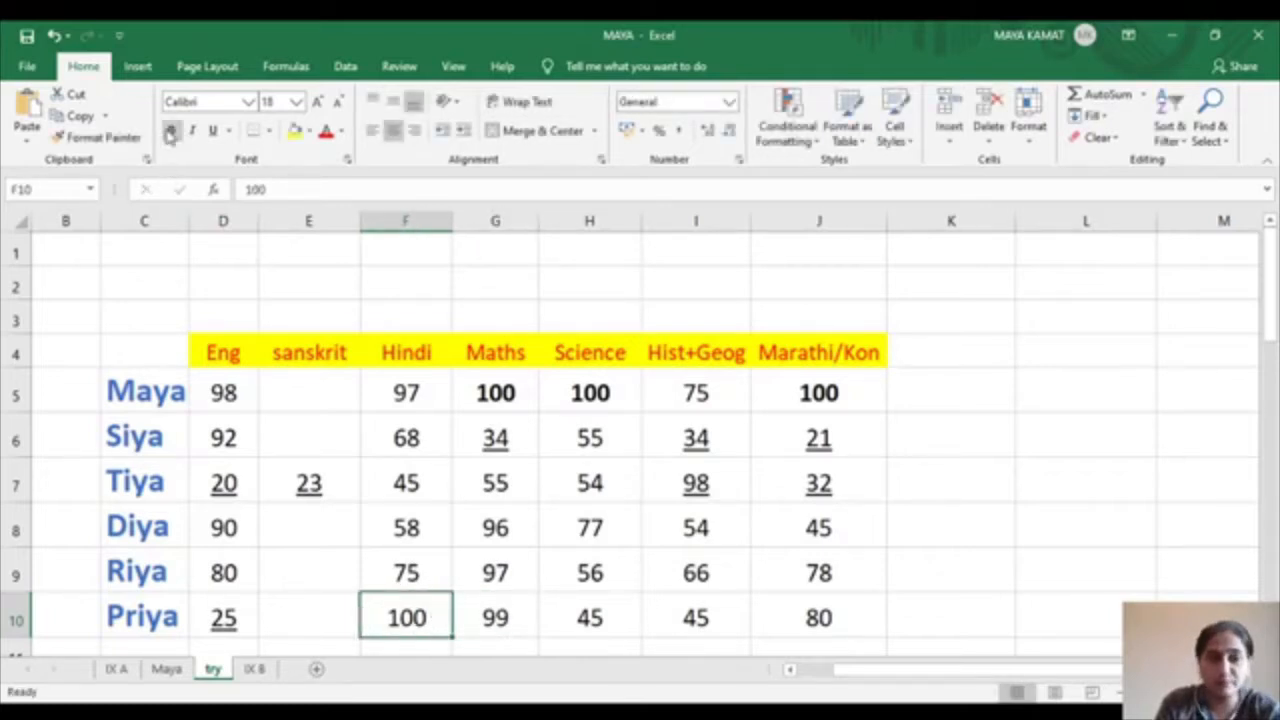
pyautogui.click(171, 132)
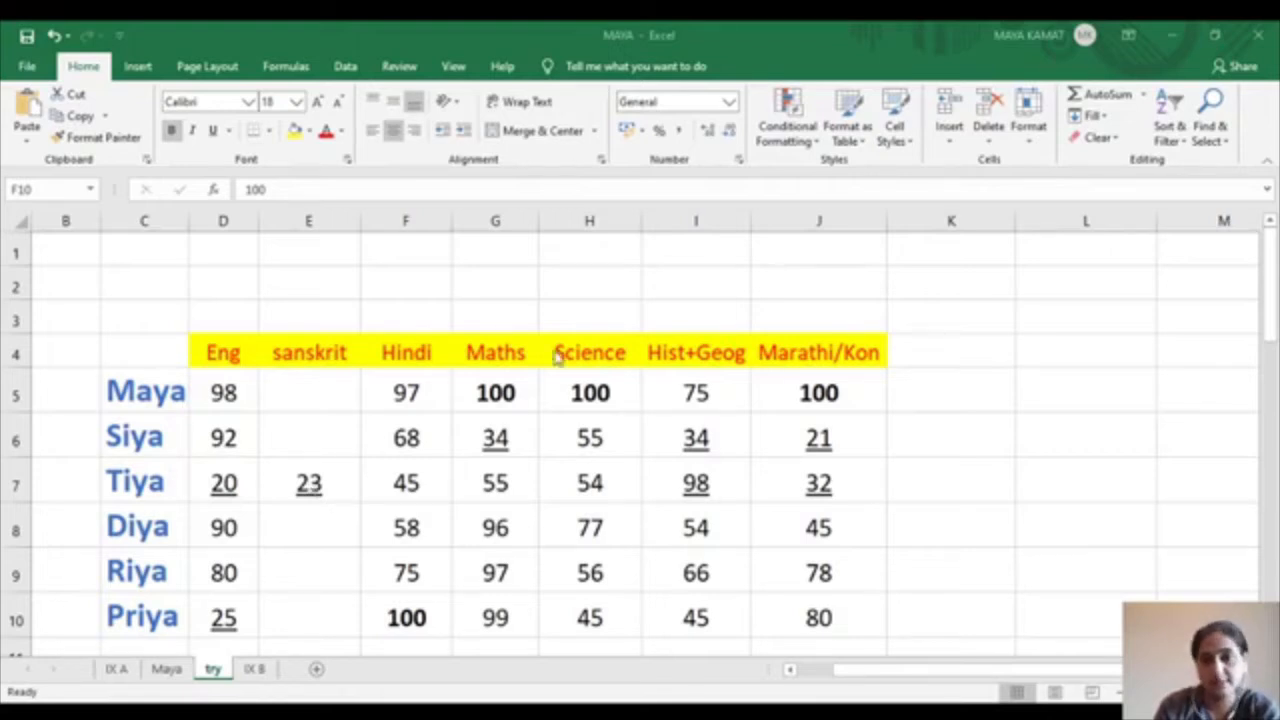
# Underline and italicise the sanskrit header in E4, and italicise the Hindi header in F4
pyautogui.click(924, 55)
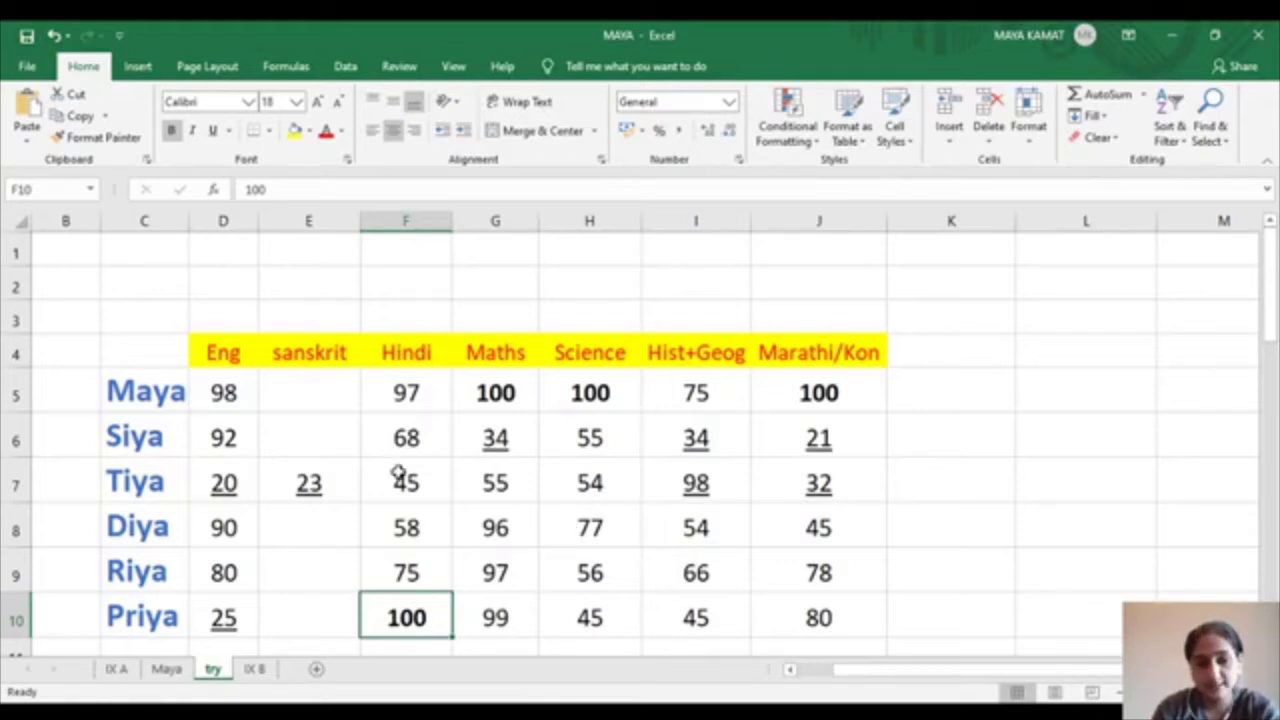
pyautogui.click(318, 348)
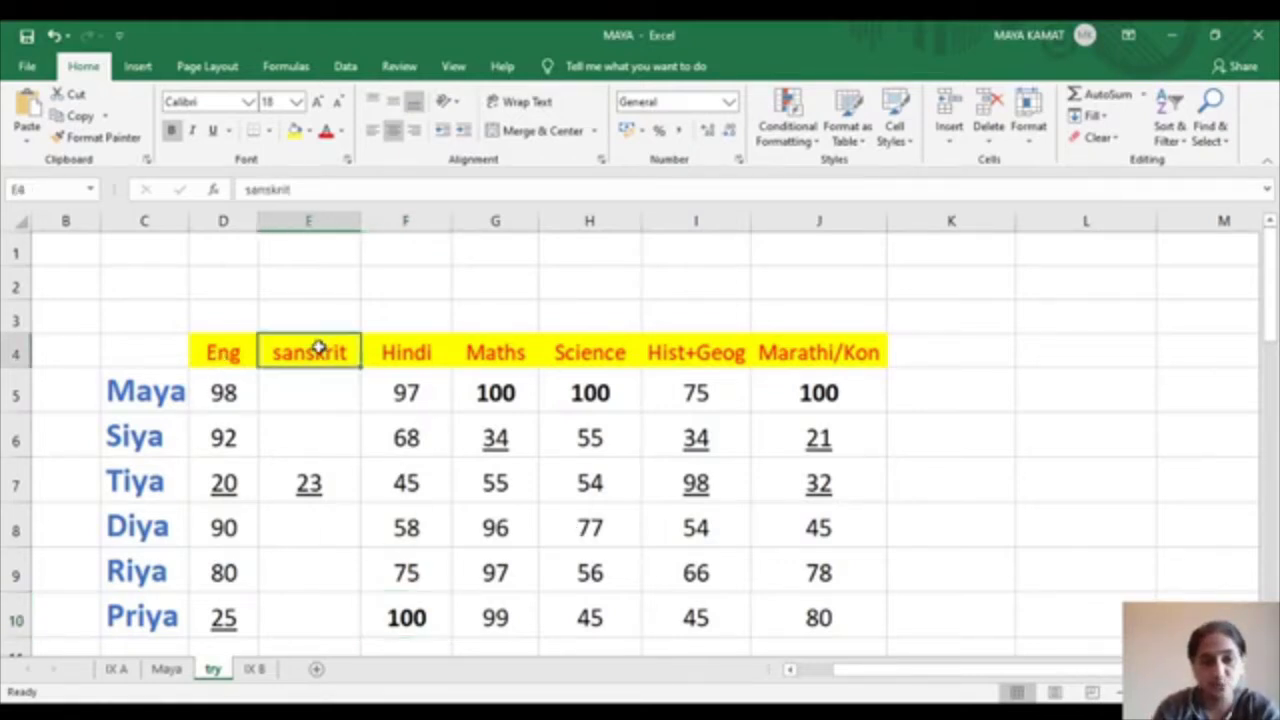
pyautogui.click(212, 130)
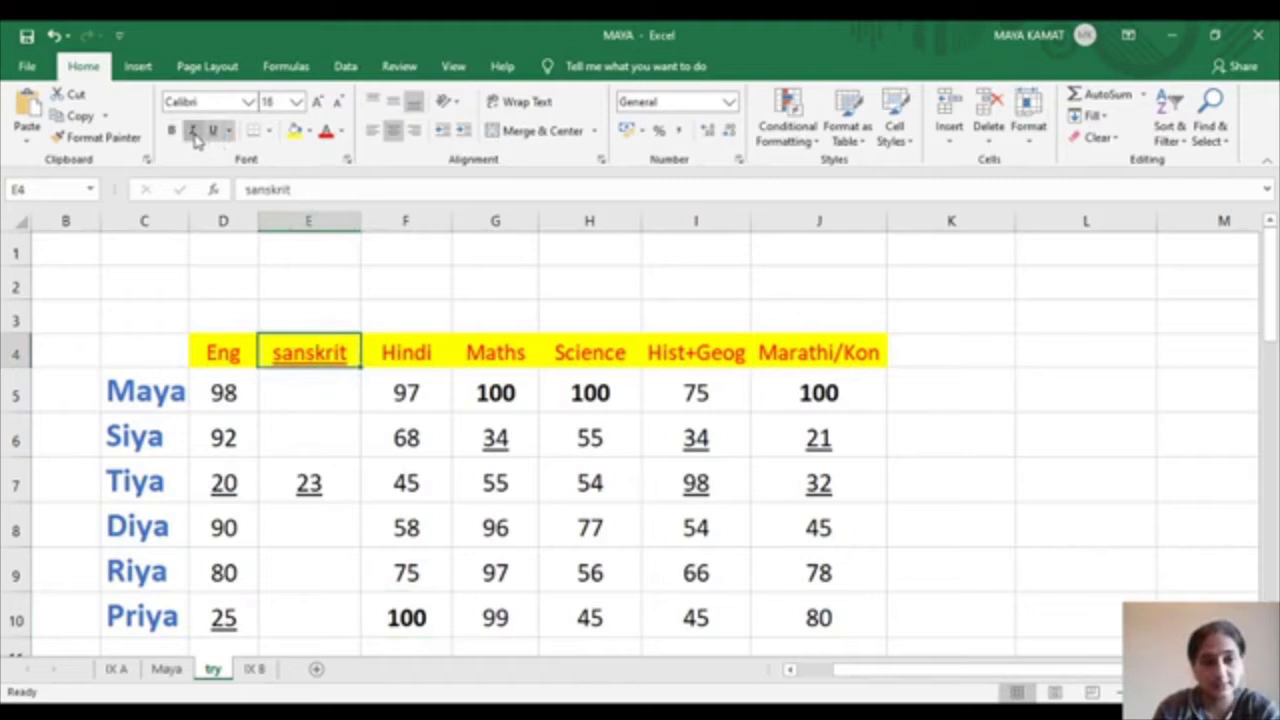
pyautogui.click(193, 132)
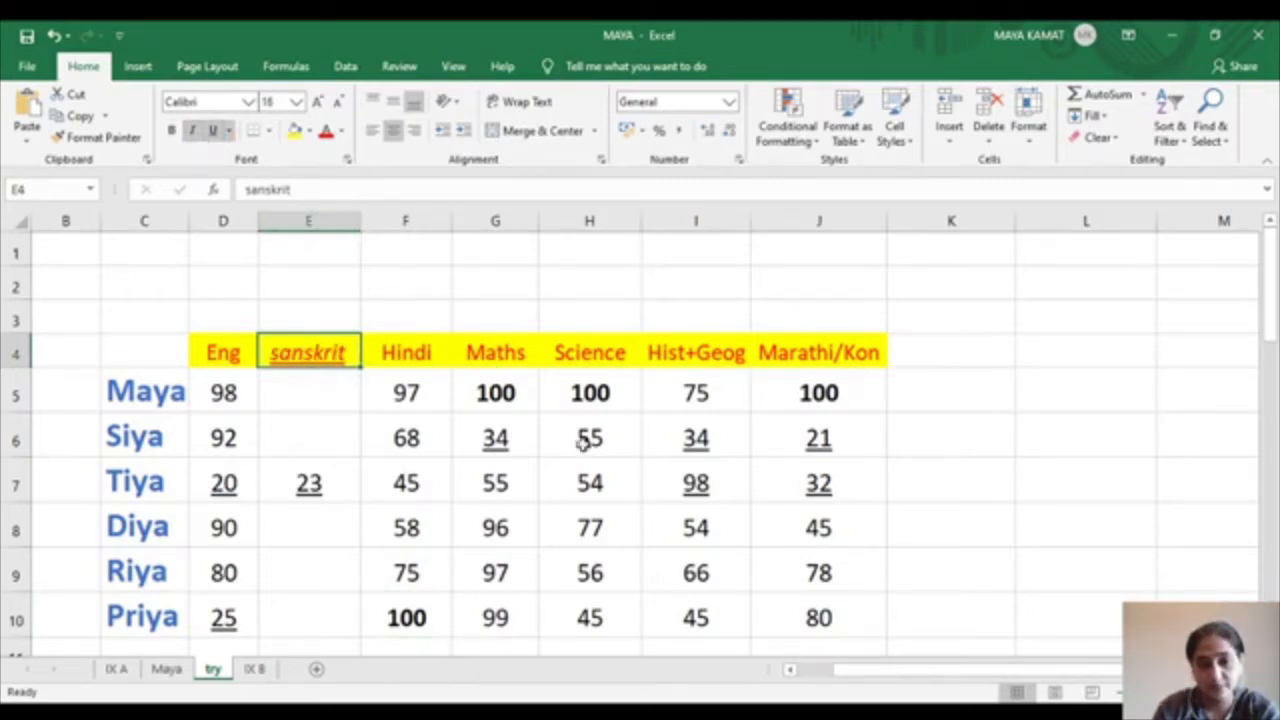
pyautogui.click(408, 358)
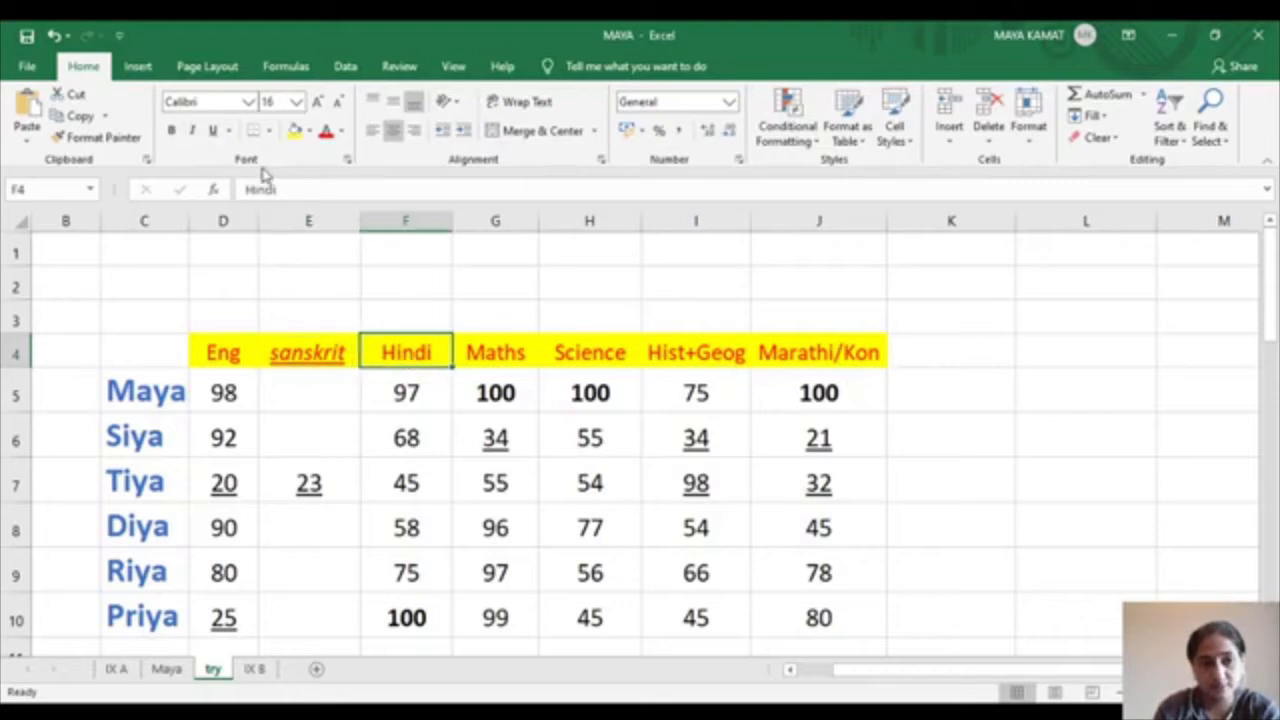
pyautogui.click(194, 131)
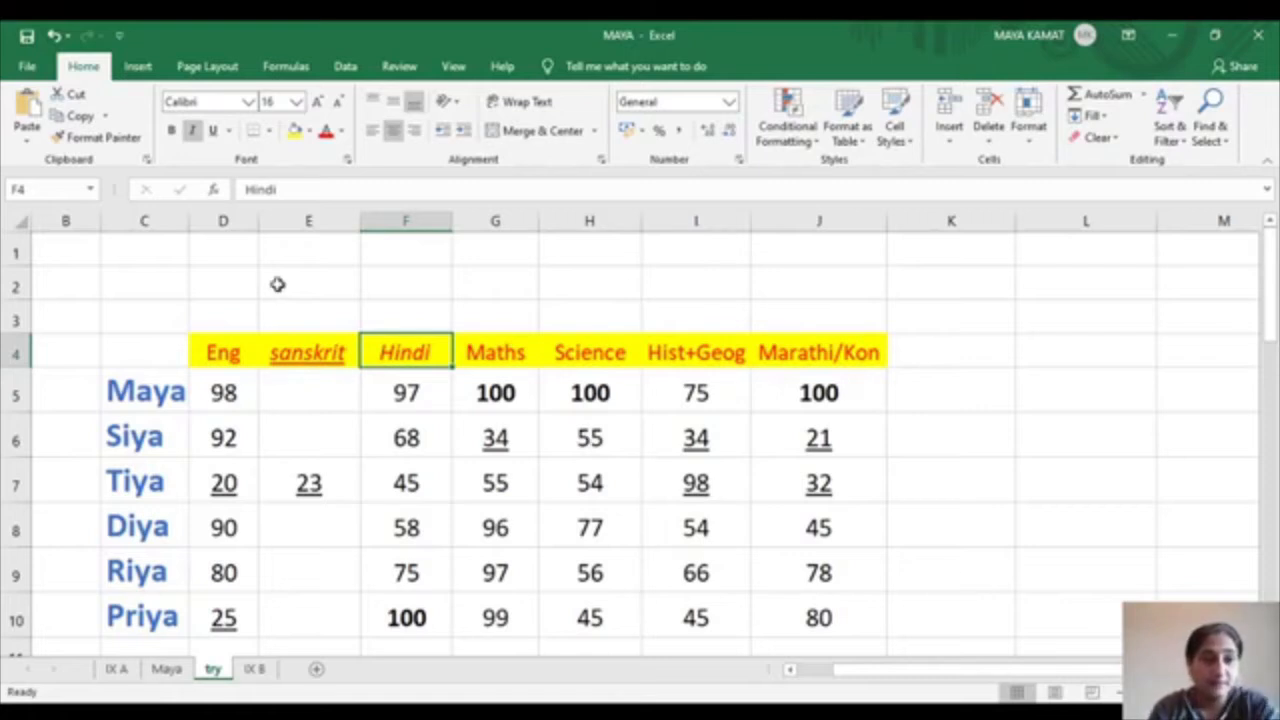
# Format the Hindi header in F4 with the Blackadder ITC font at size 28 in a blue-grey colour
pyautogui.click(246, 102)
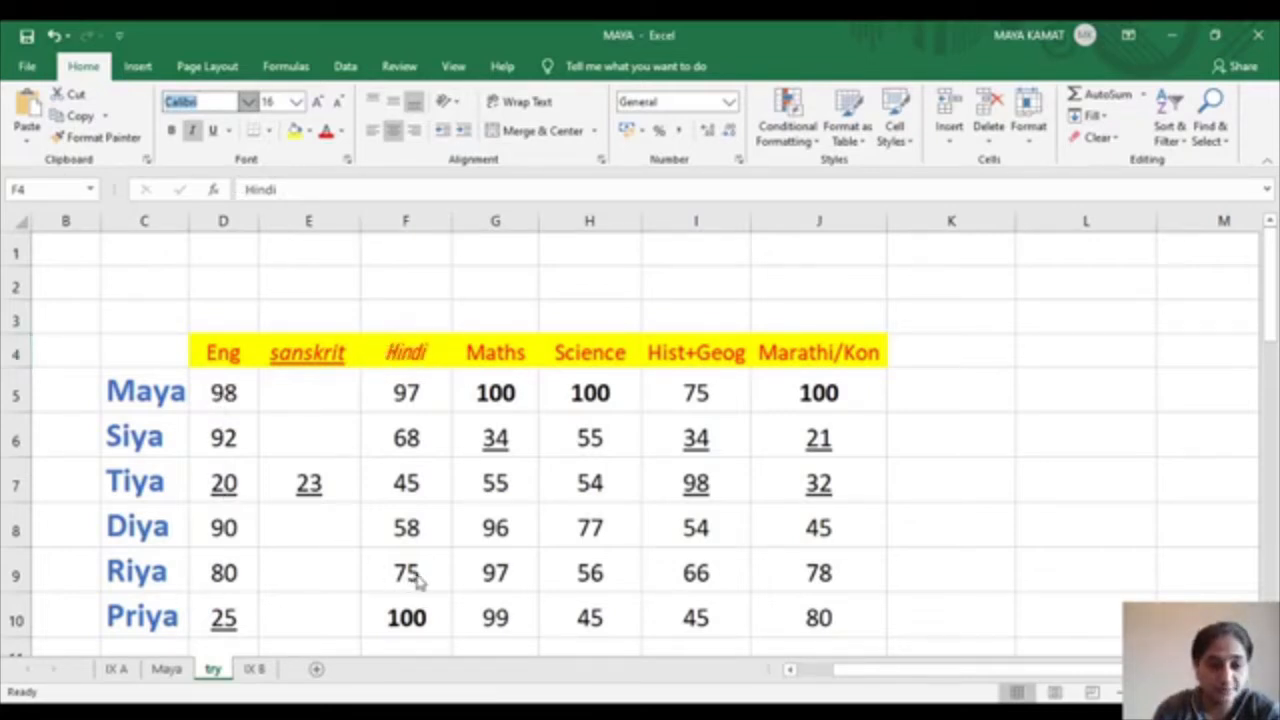
pyautogui.click(288, 537)
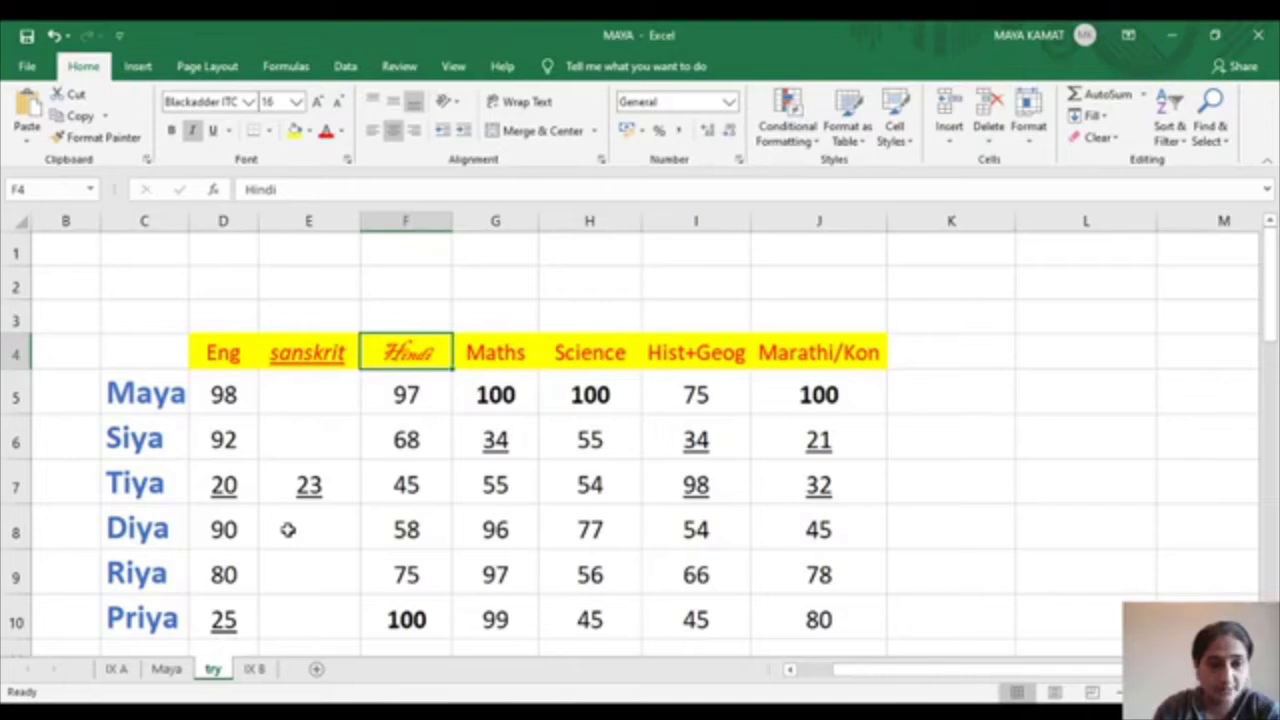
pyautogui.click(318, 103)
pyautogui.click(318, 103)
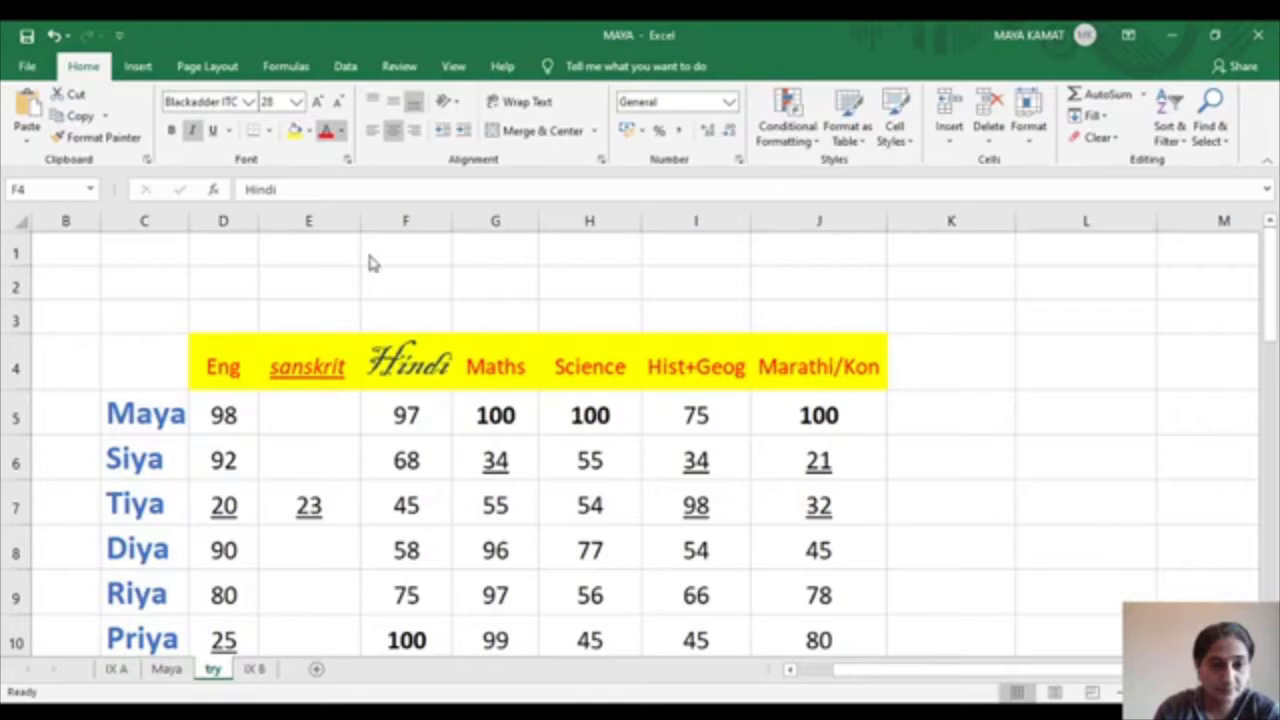
pyautogui.click(372, 236)
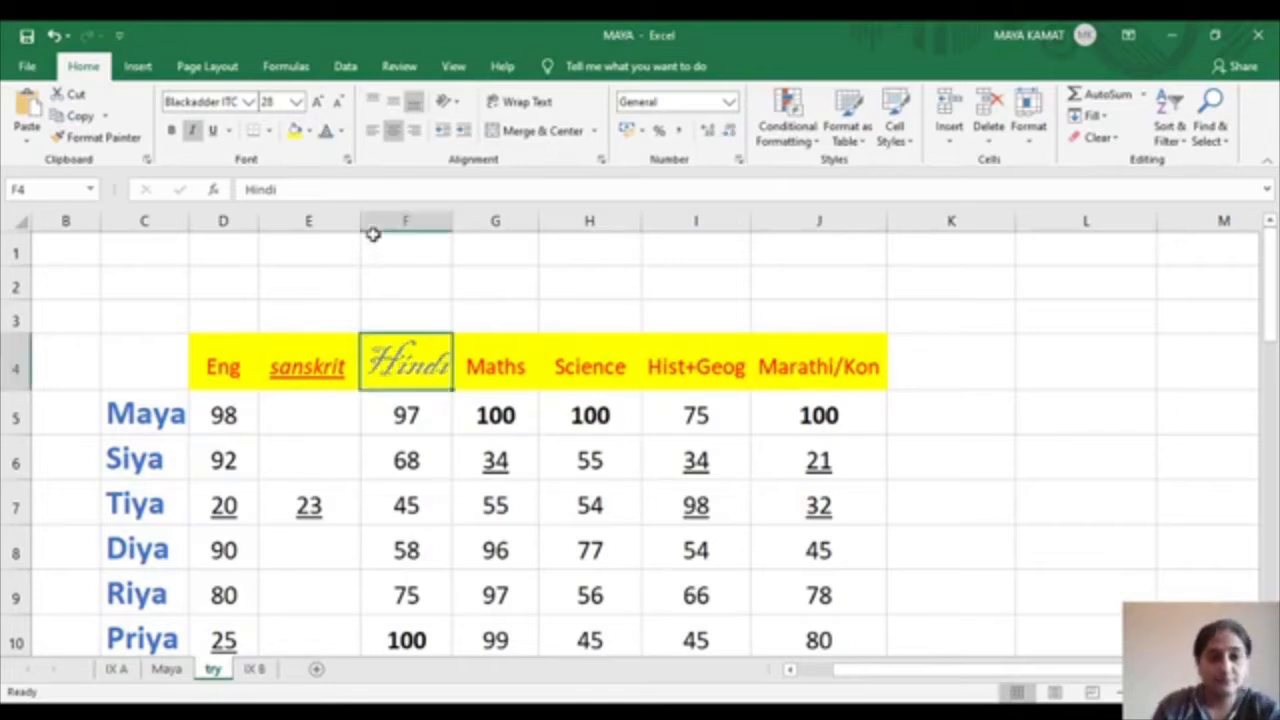
# Add an outside border around the Hindi header cell F4
pyautogui.click(274, 133)
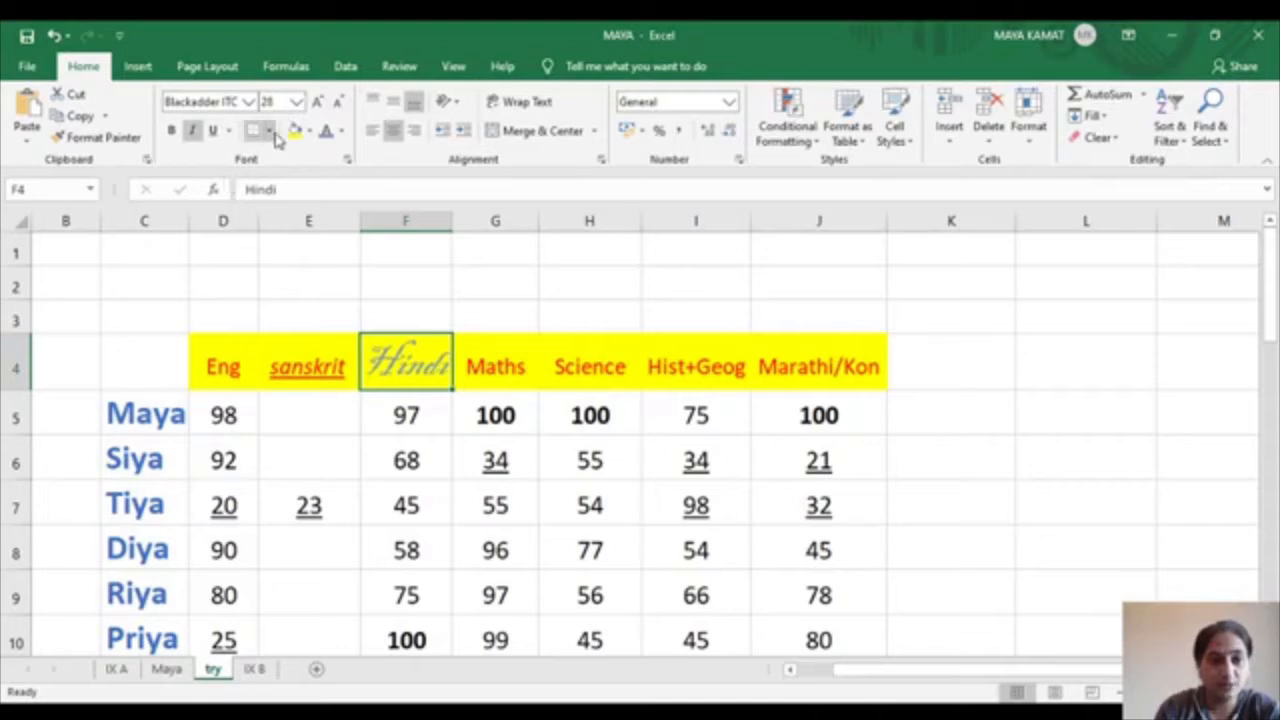
pyautogui.click(283, 345)
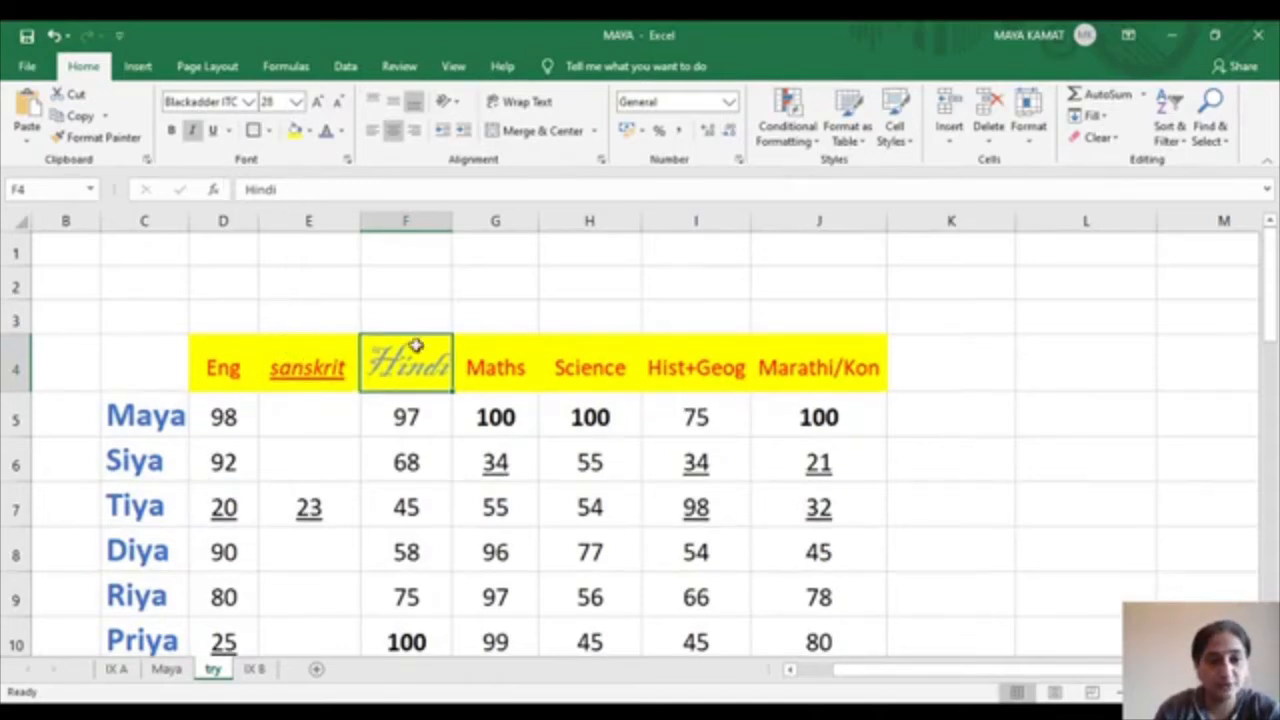
pyautogui.click(577, 364)
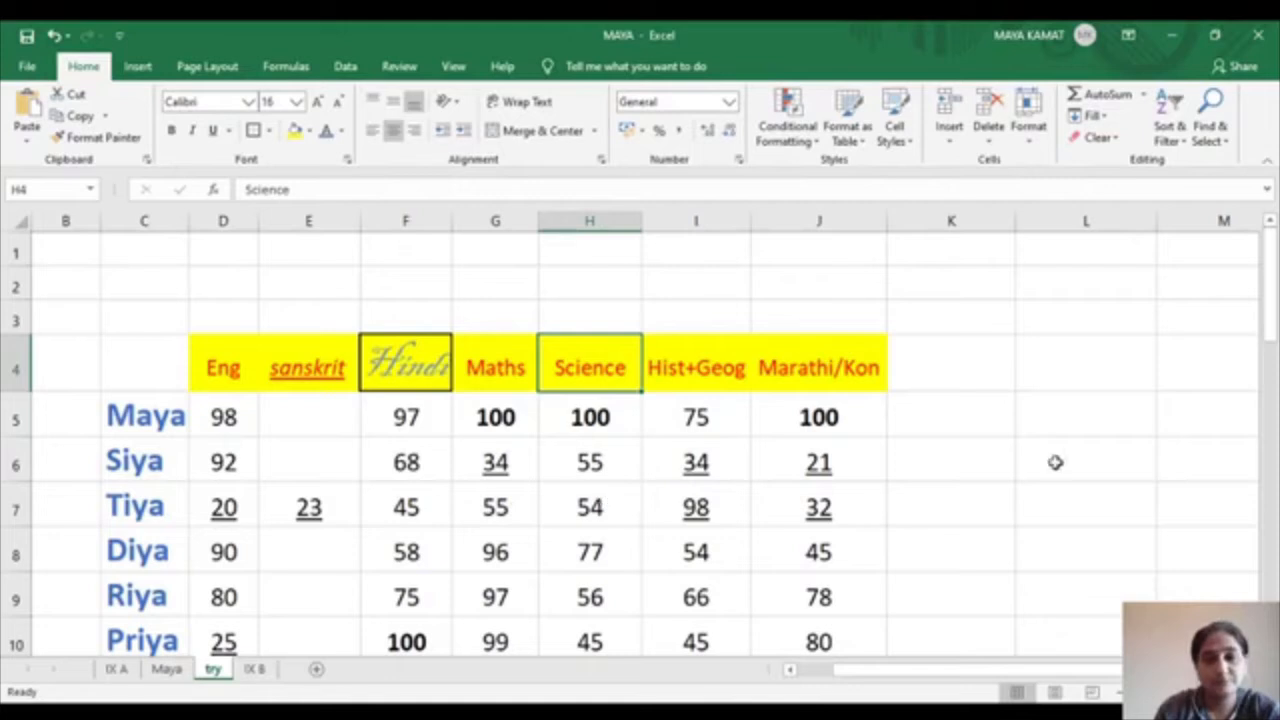
# Enter the sample text fhfh in the empty cell L5
pyautogui.click(1070, 416)
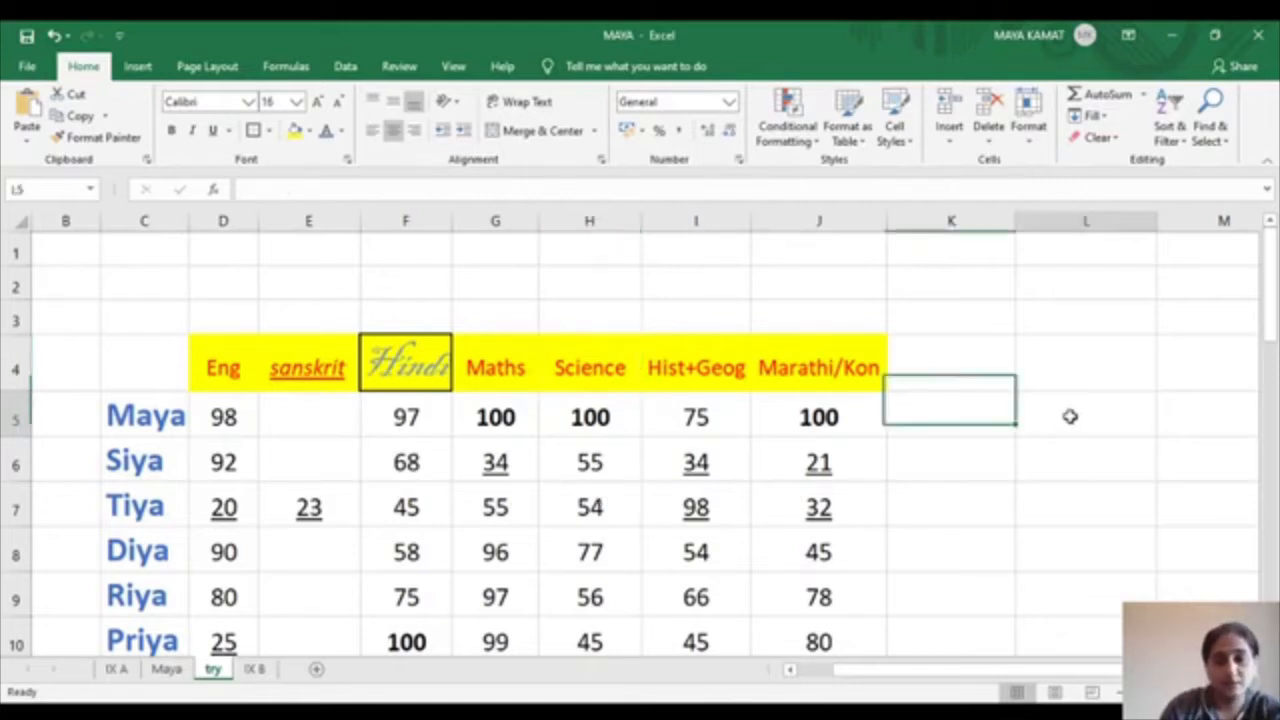
pyautogui.write('fhfh')
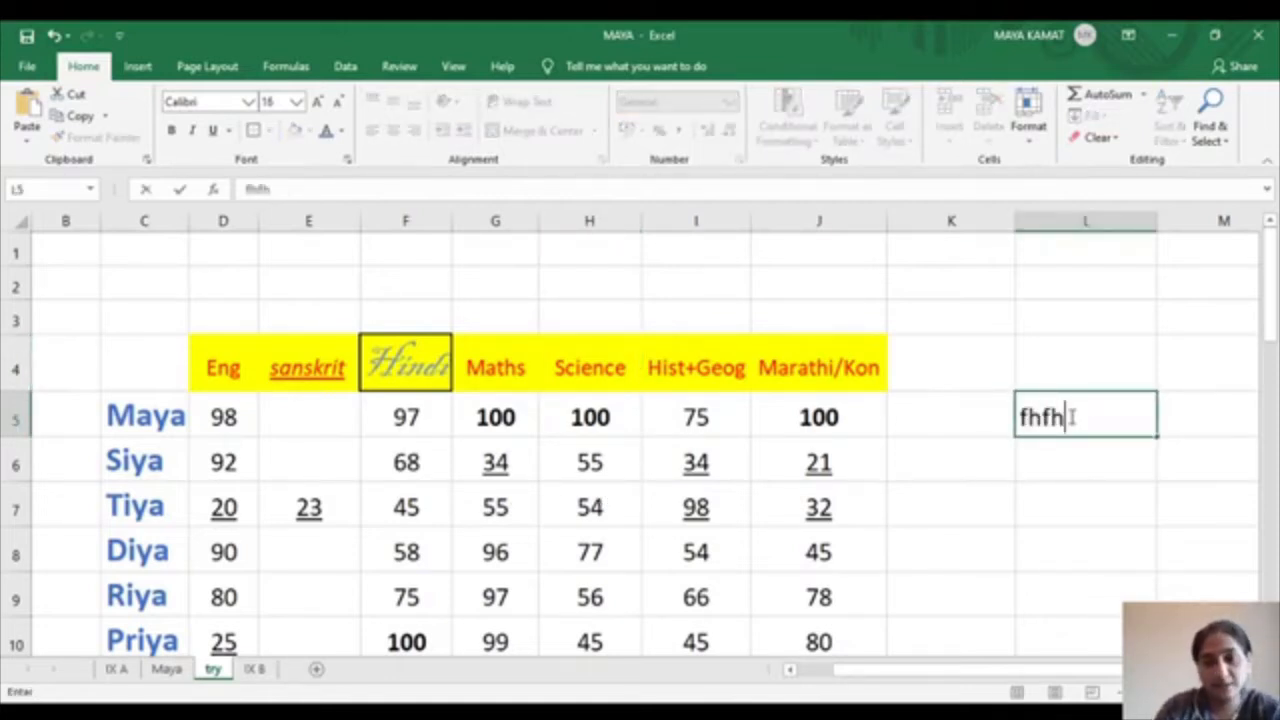
pyautogui.click(1042, 483)
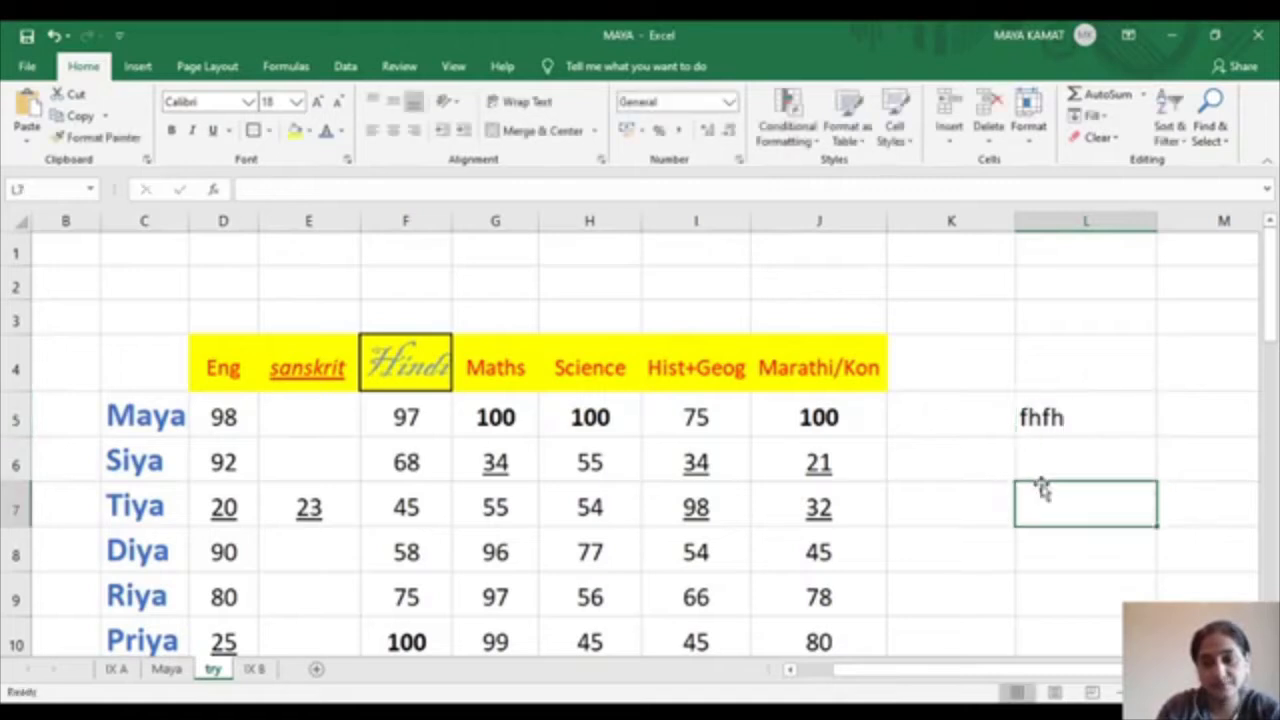
# Try centre, left and right alignment plus middle, top and bottom alignment on L5, ending with bottom left
pyautogui.click(1040, 412)
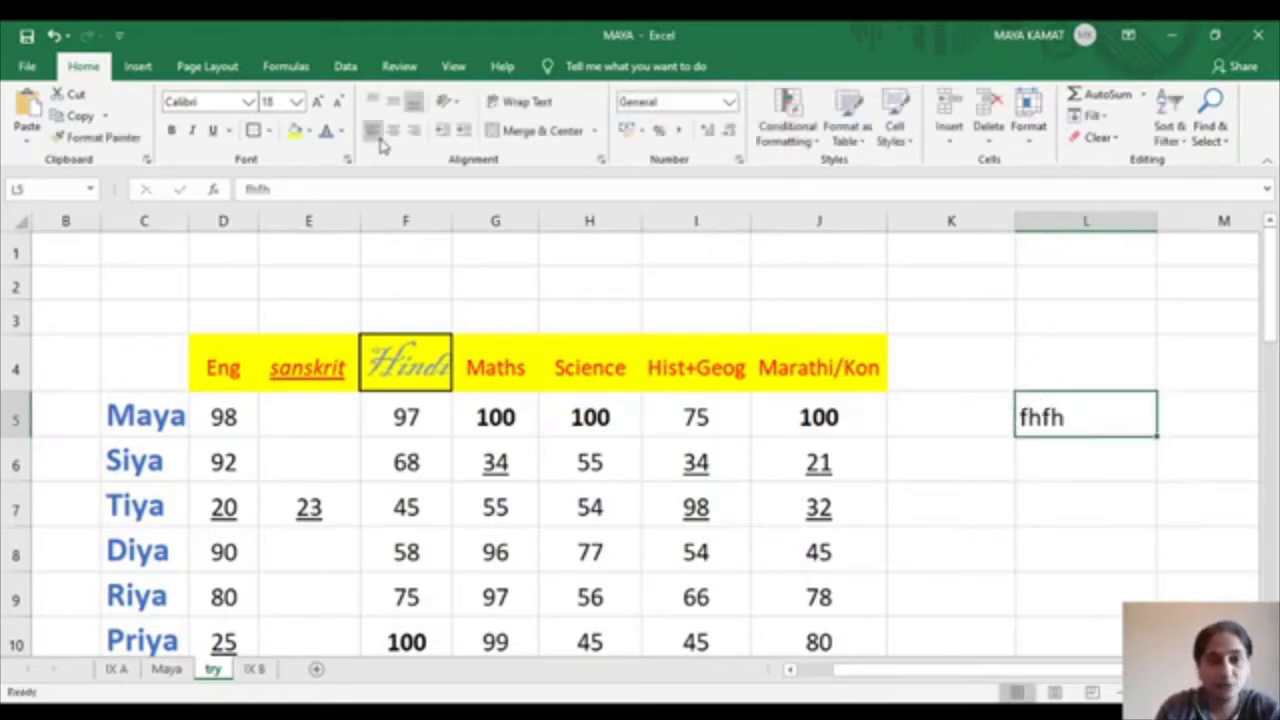
pyautogui.click(394, 138)
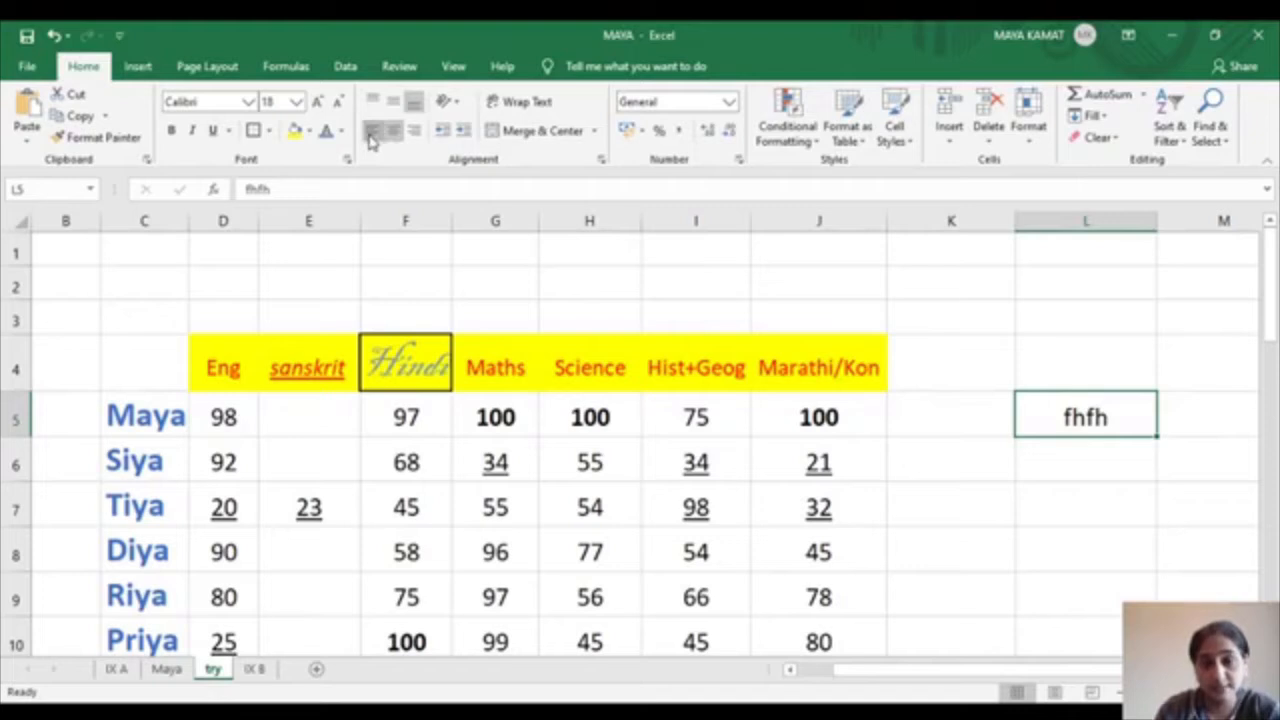
pyautogui.click(372, 132)
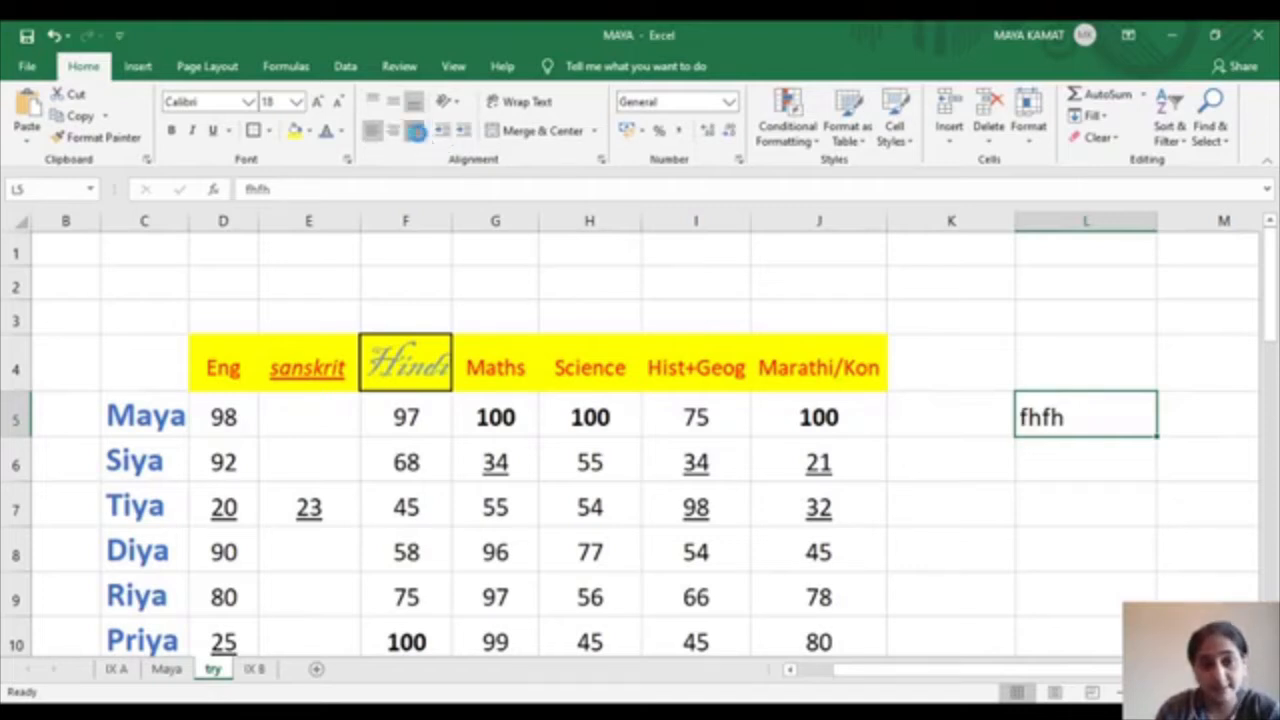
pyautogui.click(412, 131)
pyautogui.click(394, 104)
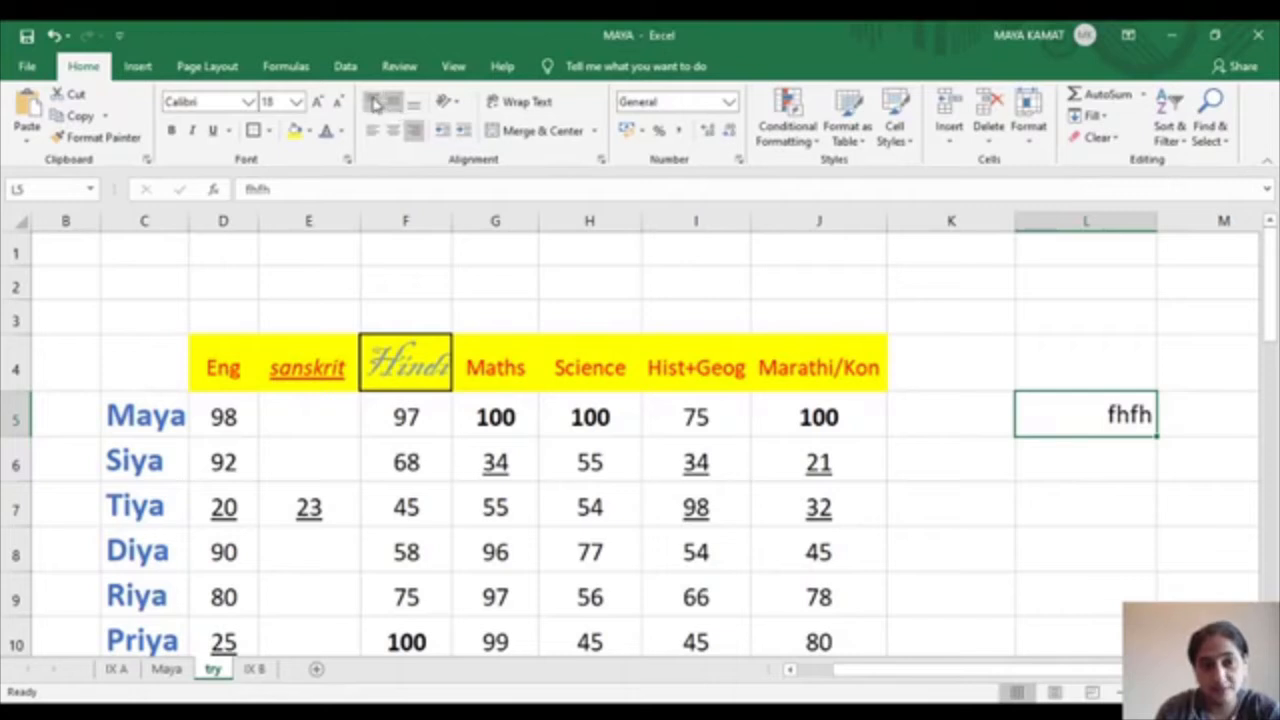
pyautogui.click(373, 102)
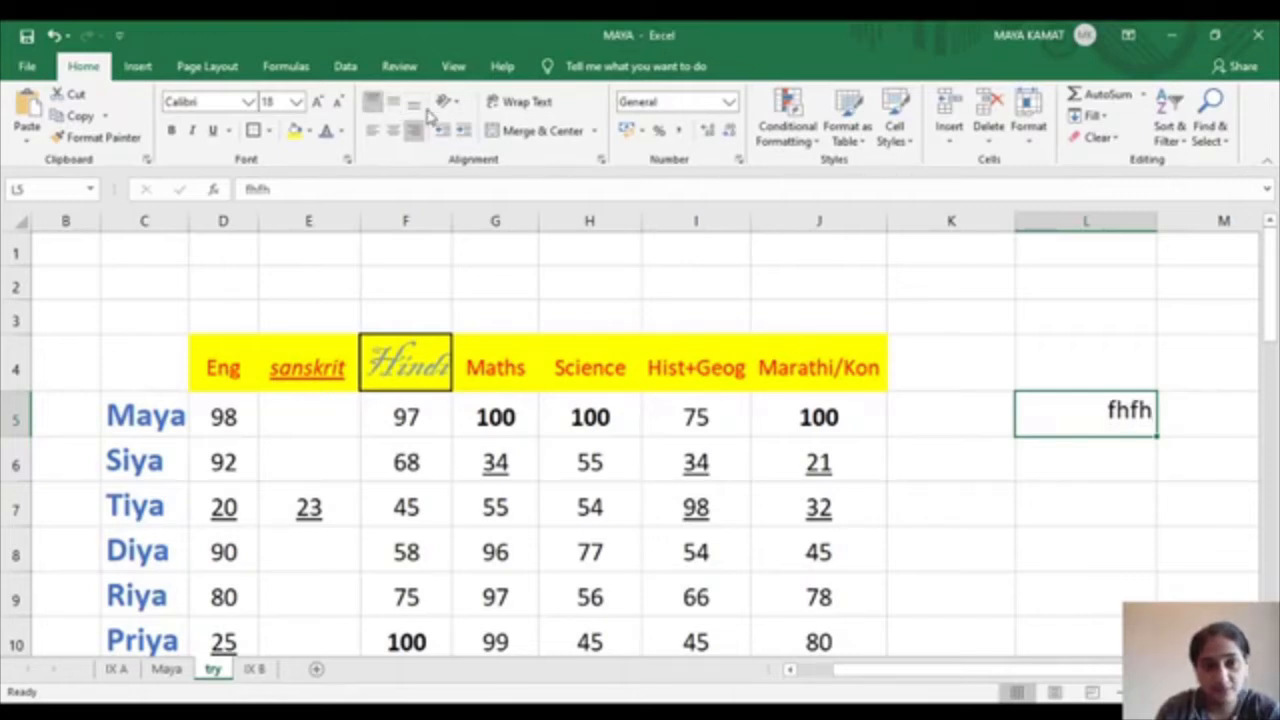
pyautogui.click(414, 104)
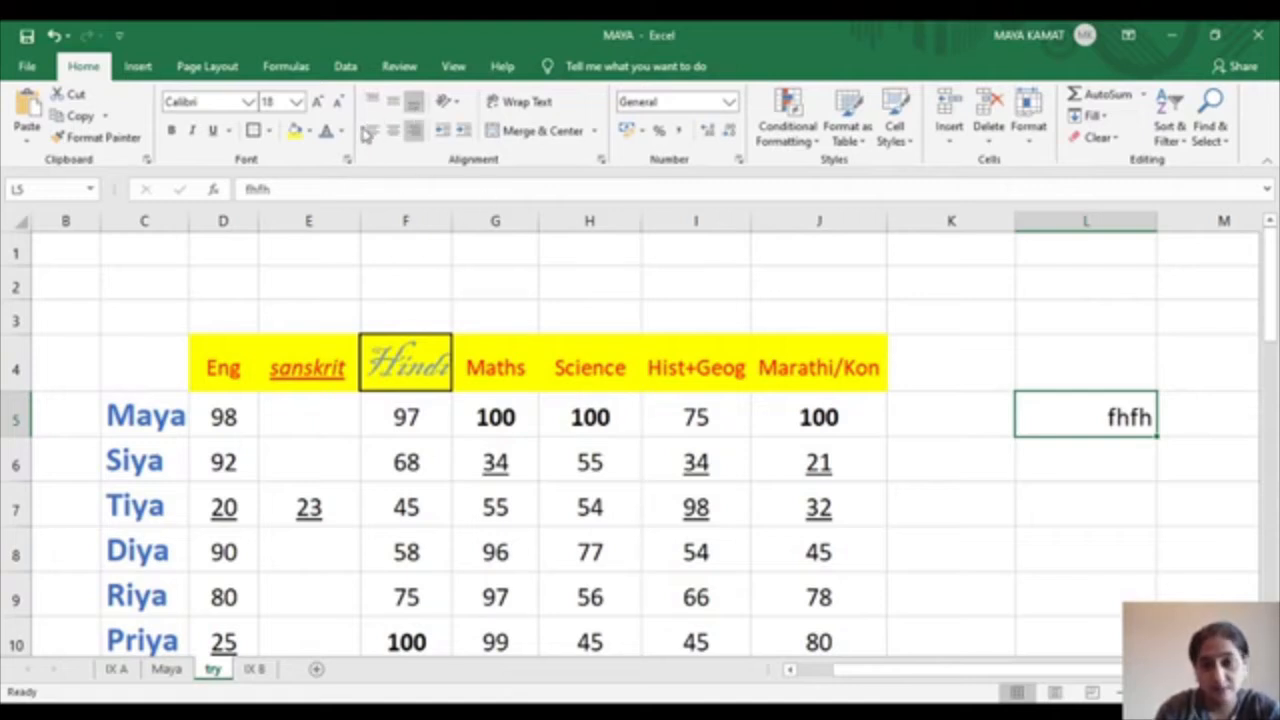
pyautogui.click(371, 132)
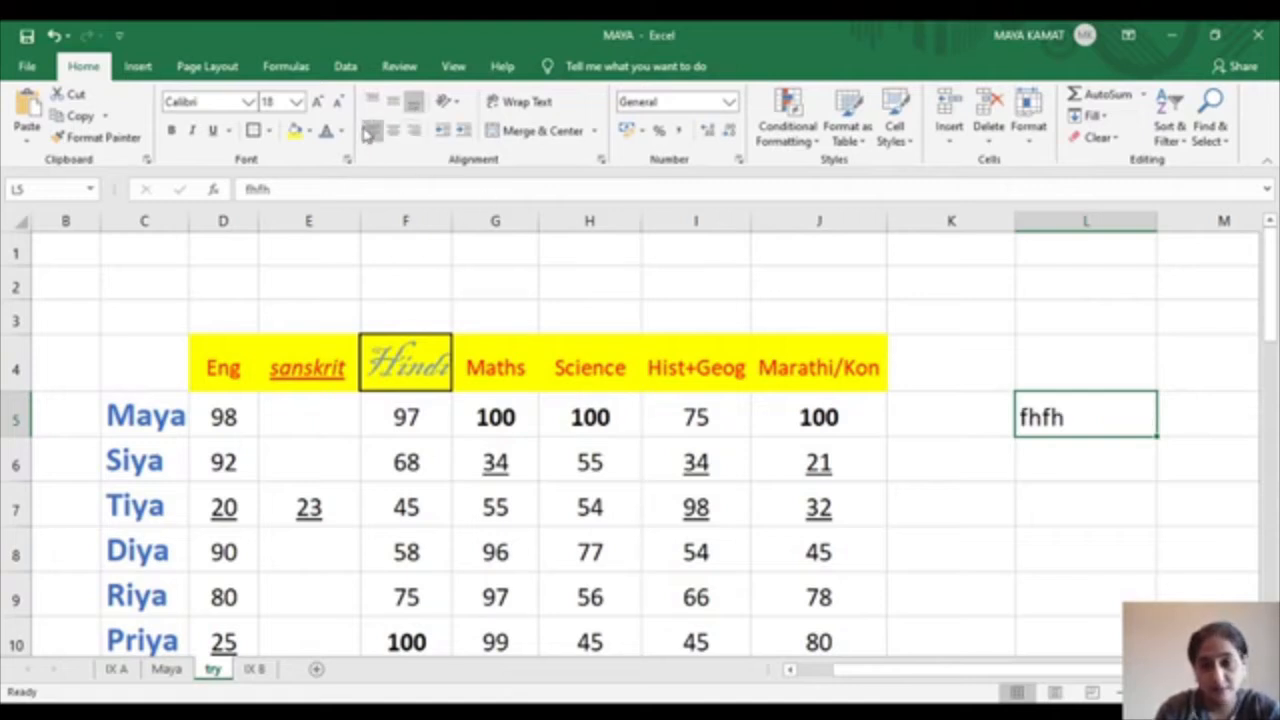
# Try the vertical, rotated up, rotated down and angled counterclockwise text orientations on cell L5
pyautogui.click(447, 106)
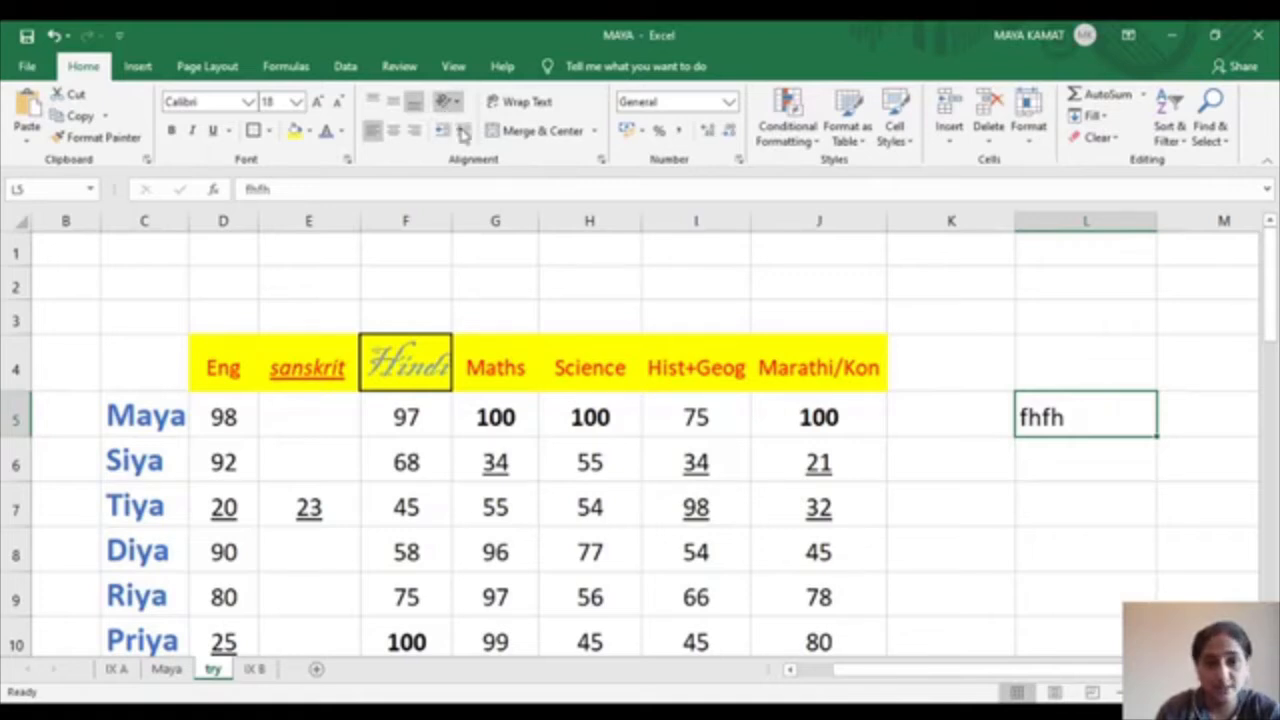
pyautogui.click(465, 178)
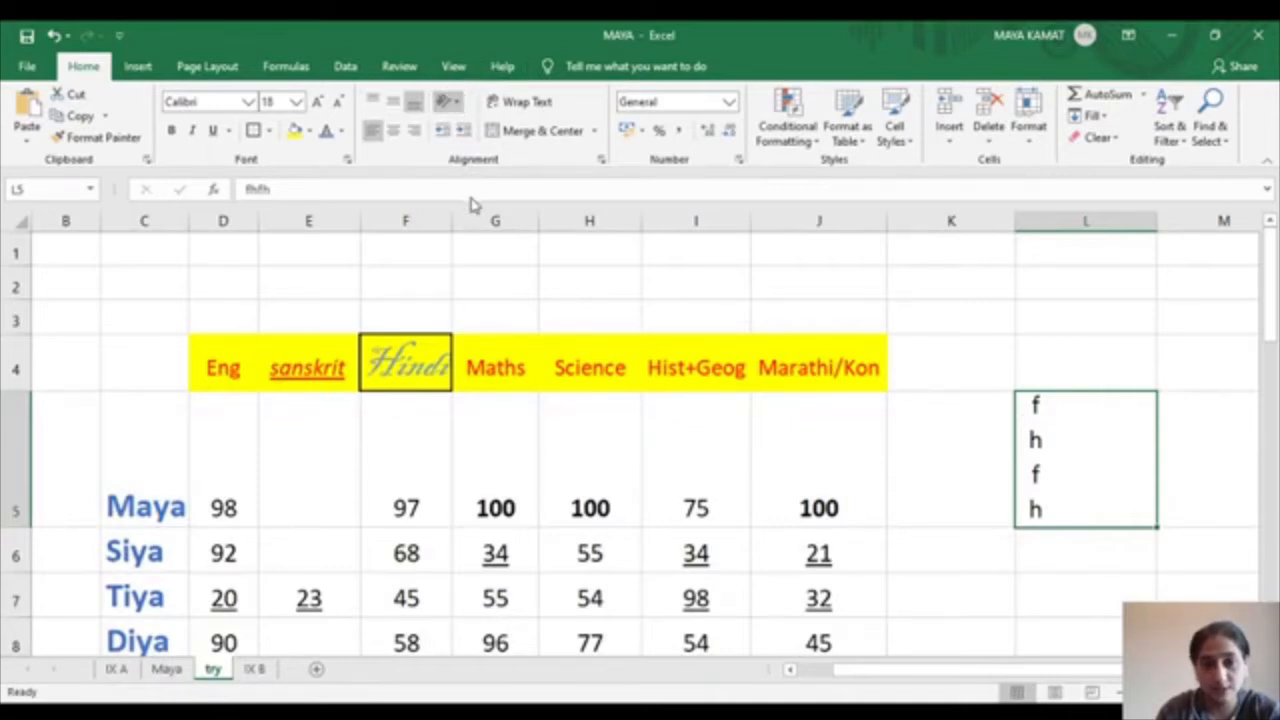
pyautogui.hotkey('ctrl', 'z')
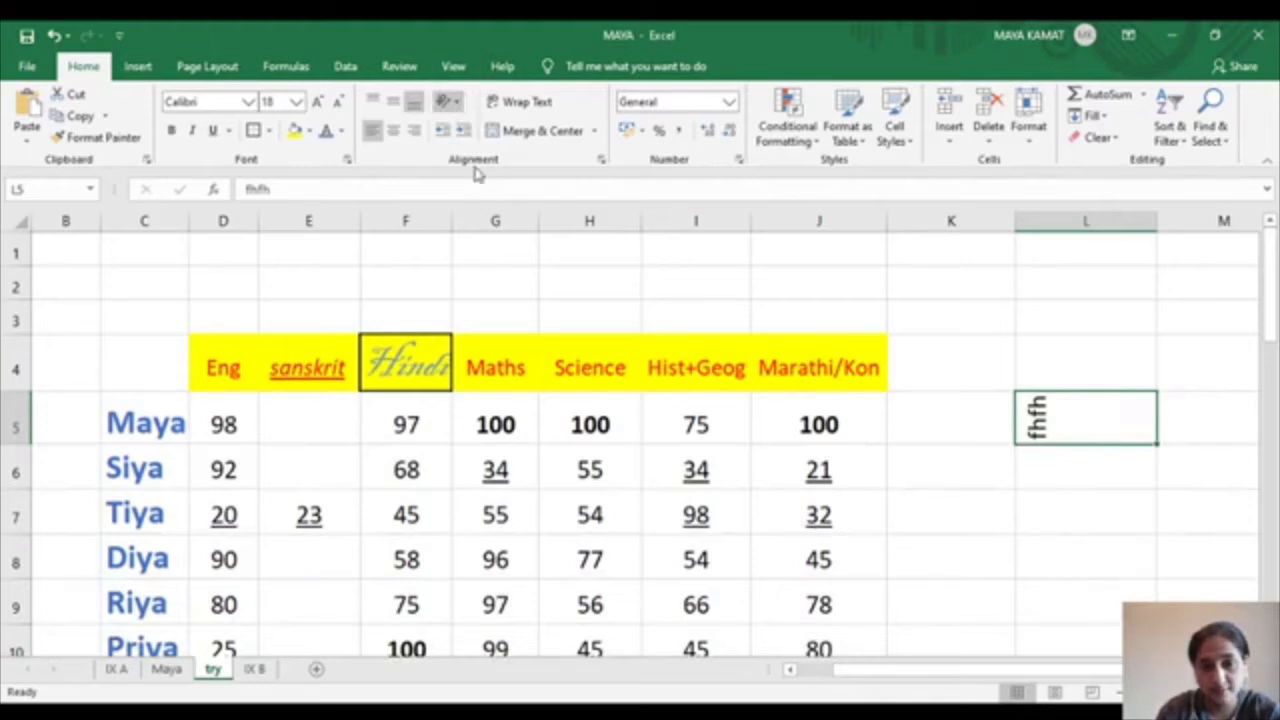
pyautogui.click(479, 212)
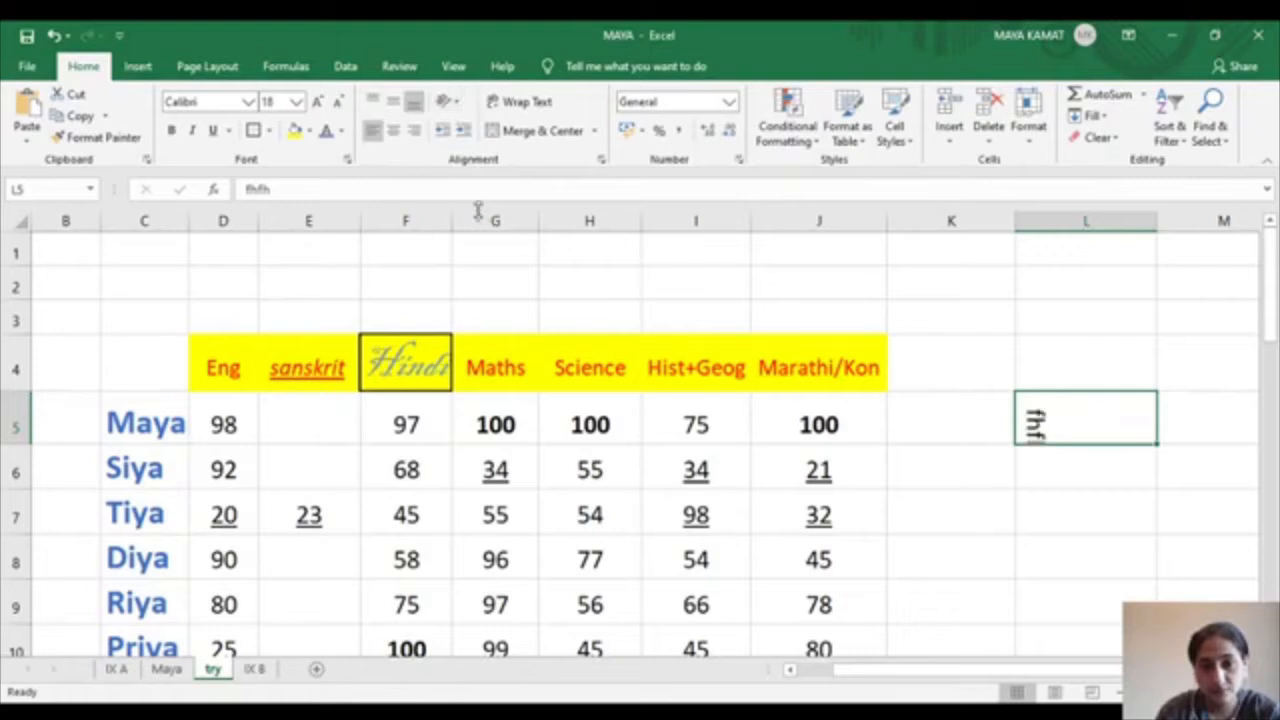
pyautogui.click(470, 131)
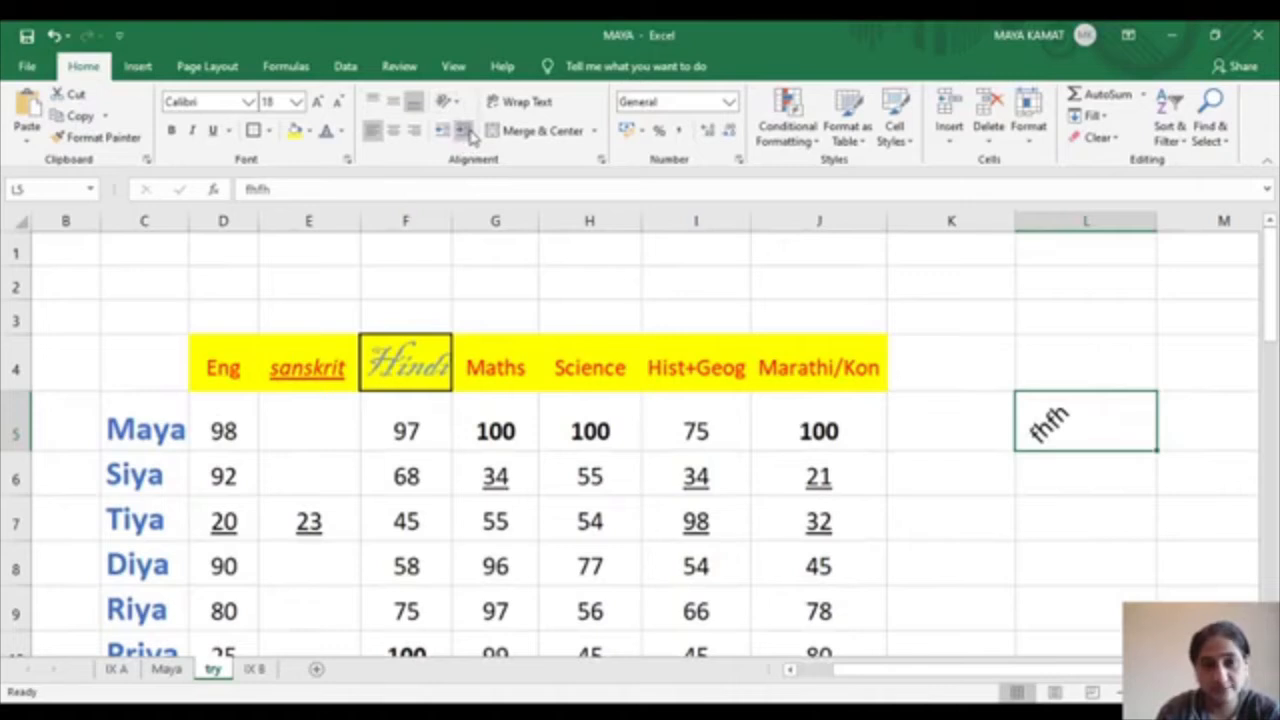
# Enlarge the sample text in L5 to size 26 and angle it clockwise
pyautogui.click(316, 102)
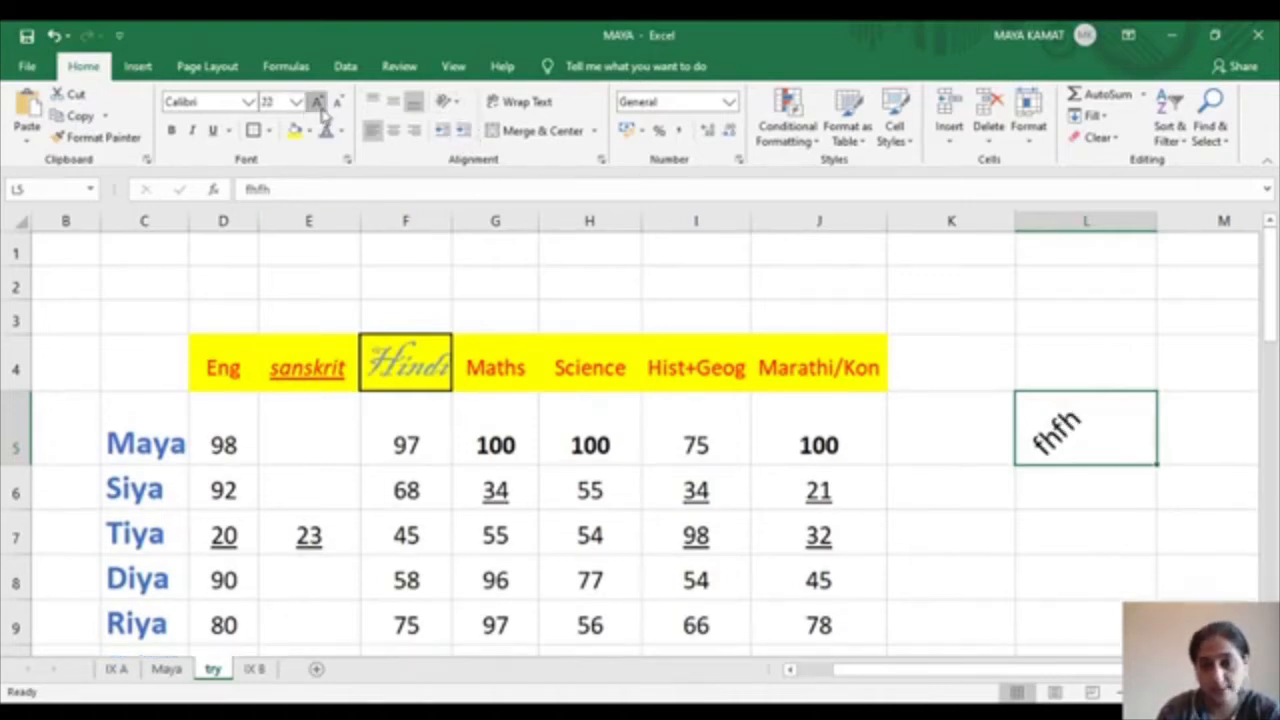
pyautogui.click(316, 102)
pyautogui.click(316, 102)
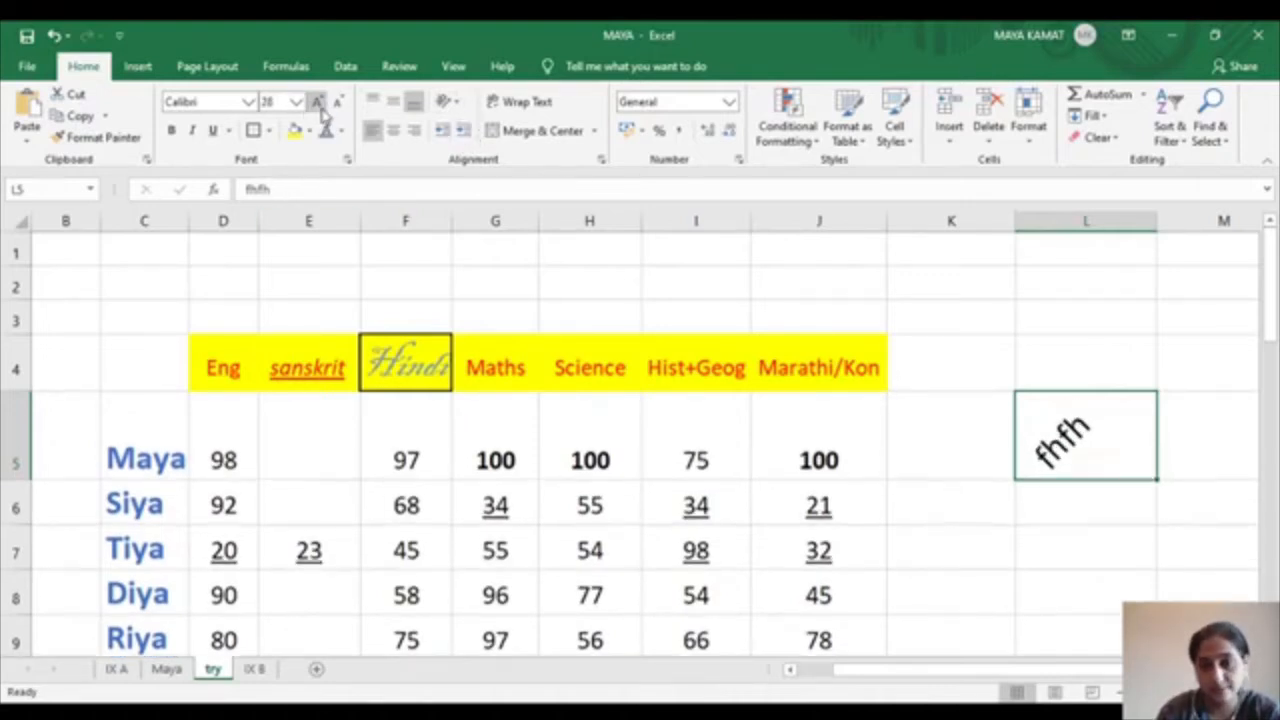
pyautogui.click(460, 110)
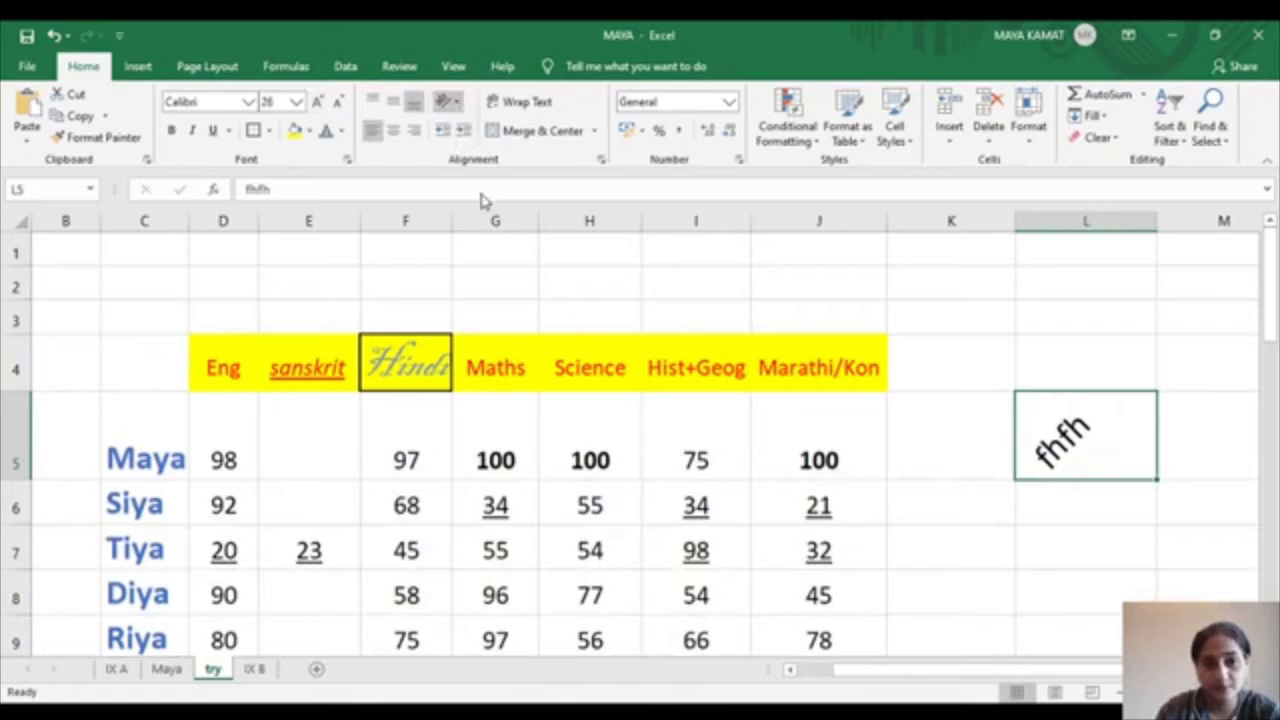
pyautogui.click(505, 145)
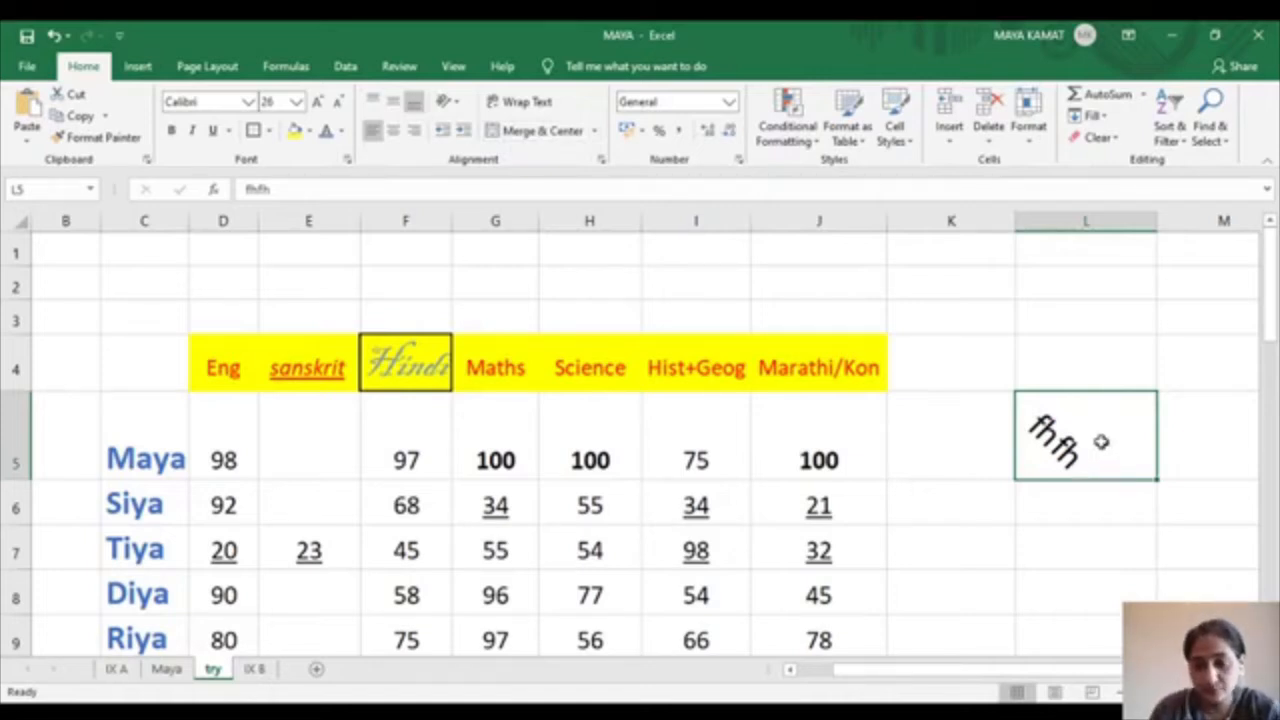
# Delete the sample text from cell L5
pyautogui.press('Delete')
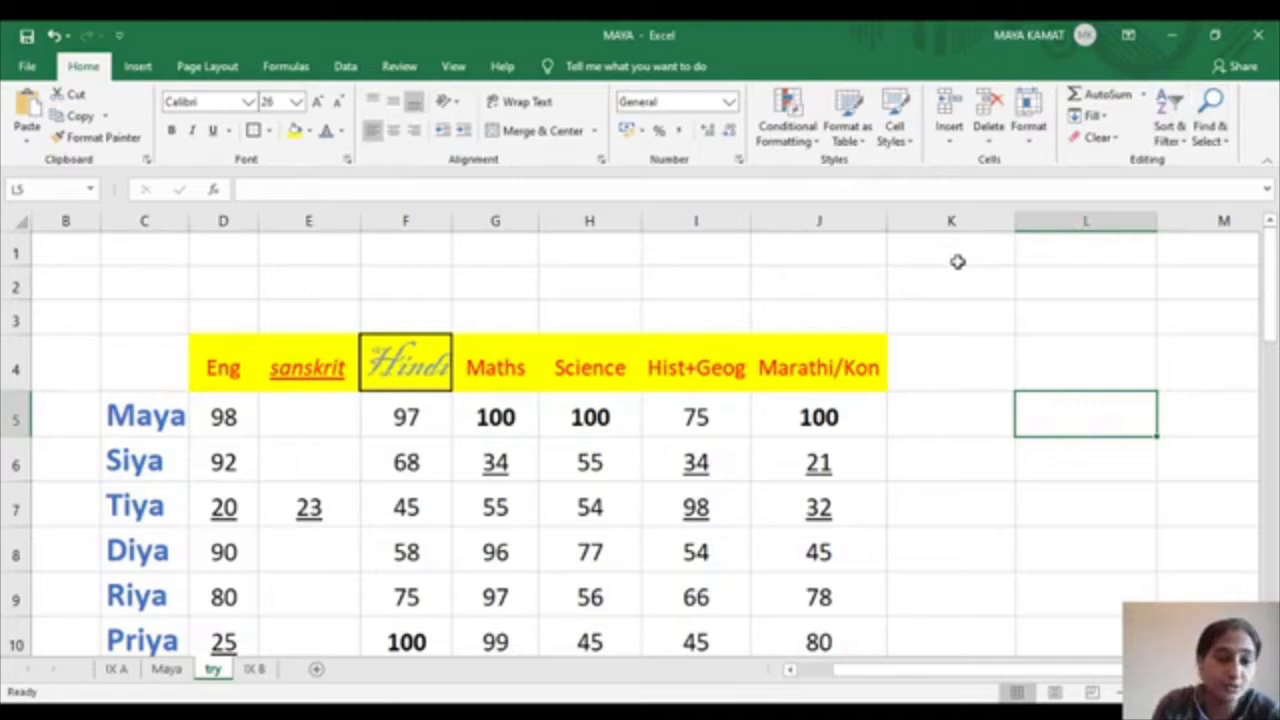
# Enter 56 as the sanskrit mark in cell E5
pyautogui.click(327, 428)
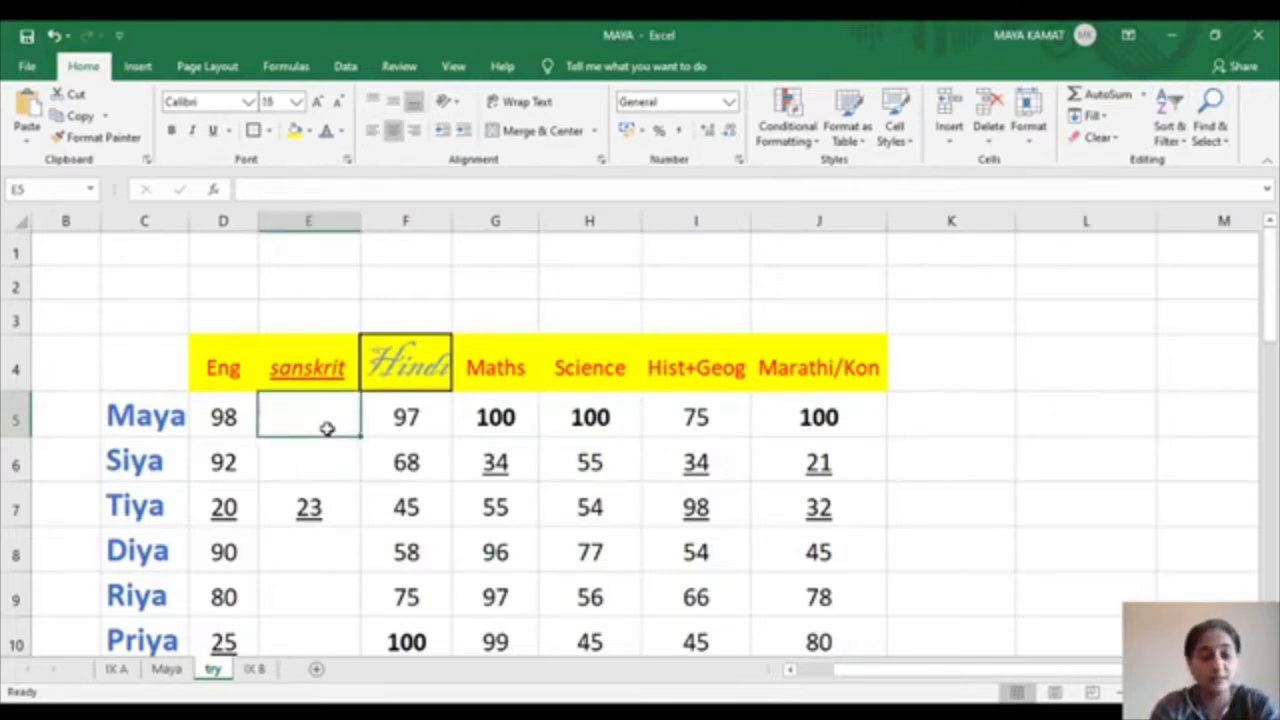
pyautogui.write('56')
pyautogui.press('Return')
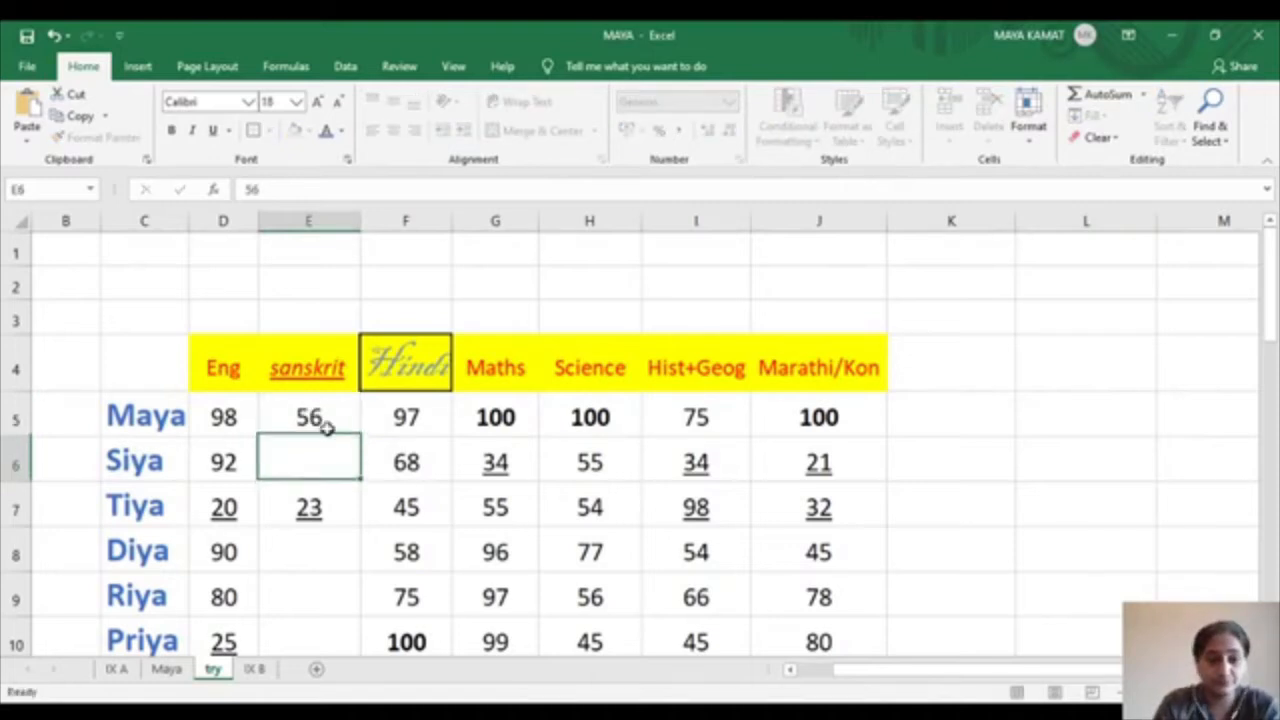
# Fill the remaining sanskrit marks with 45 in E6, 43 in E8, 65 in E9 and 54 in E10
pyautogui.write('45')
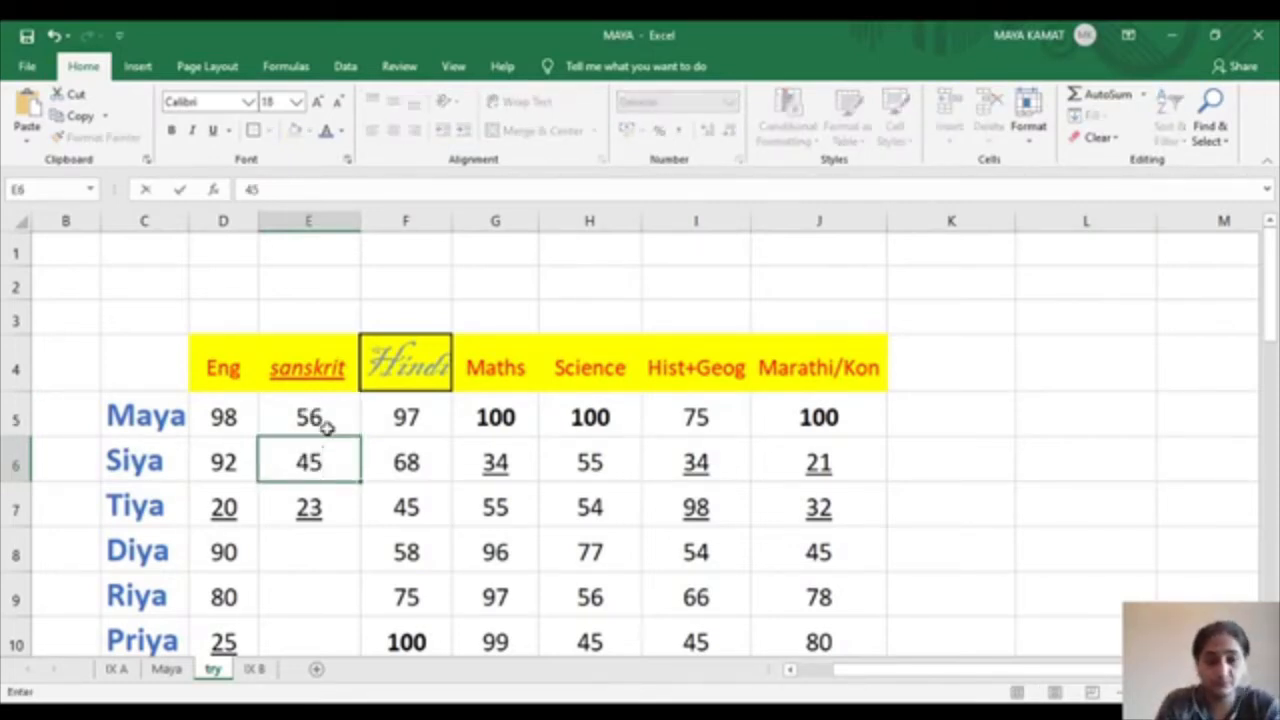
pyautogui.press('Return')
pyautogui.press('Return')
pyautogui.write('43')
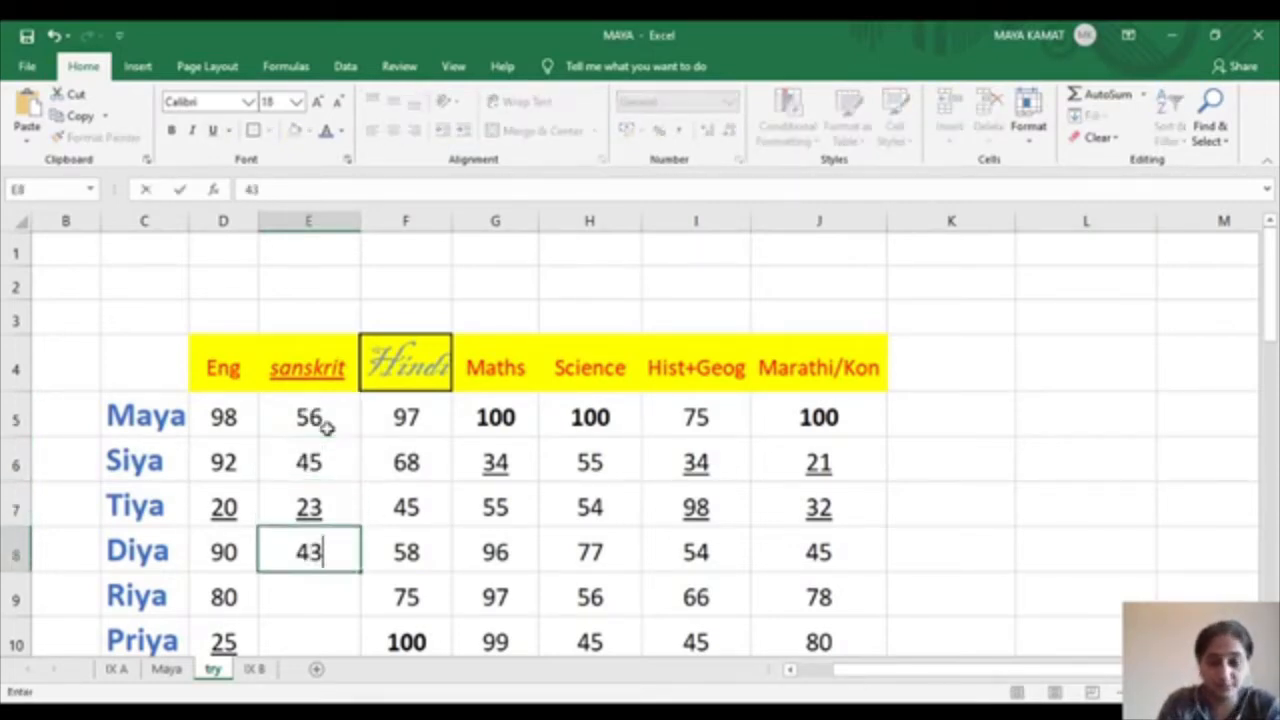
pyautogui.press('Return')
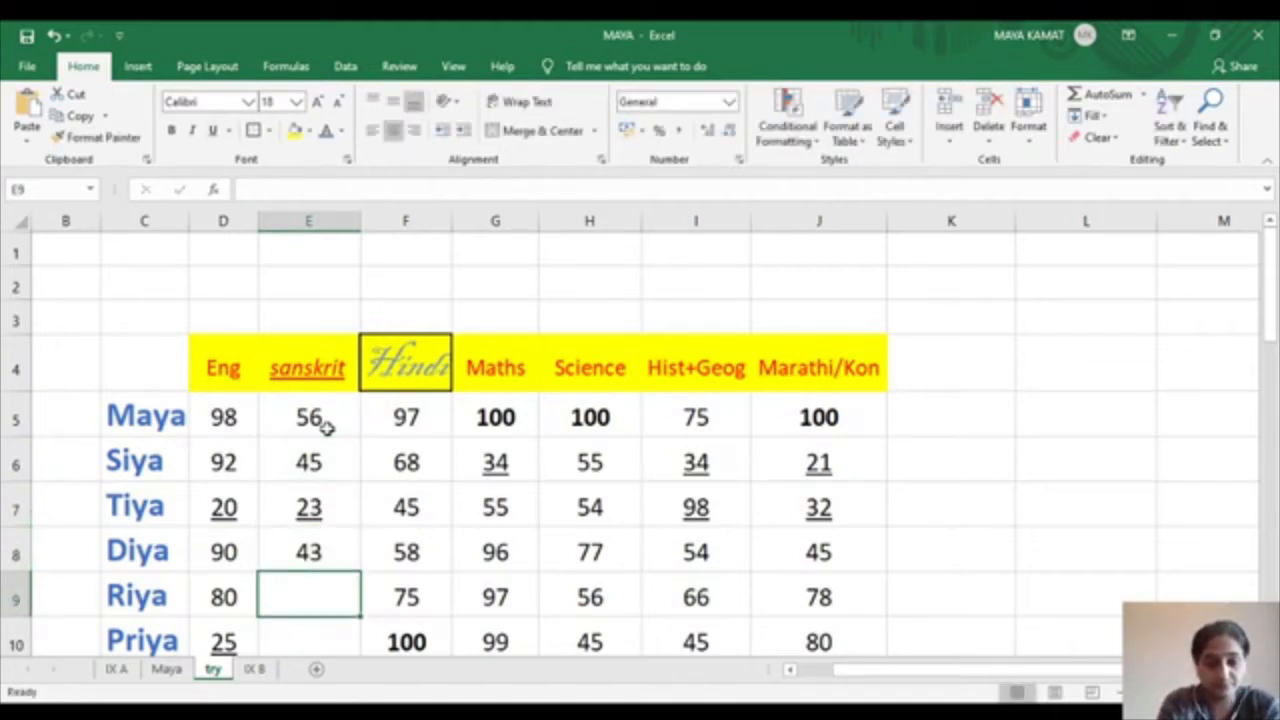
pyautogui.write('65')
pyautogui.press('Return')
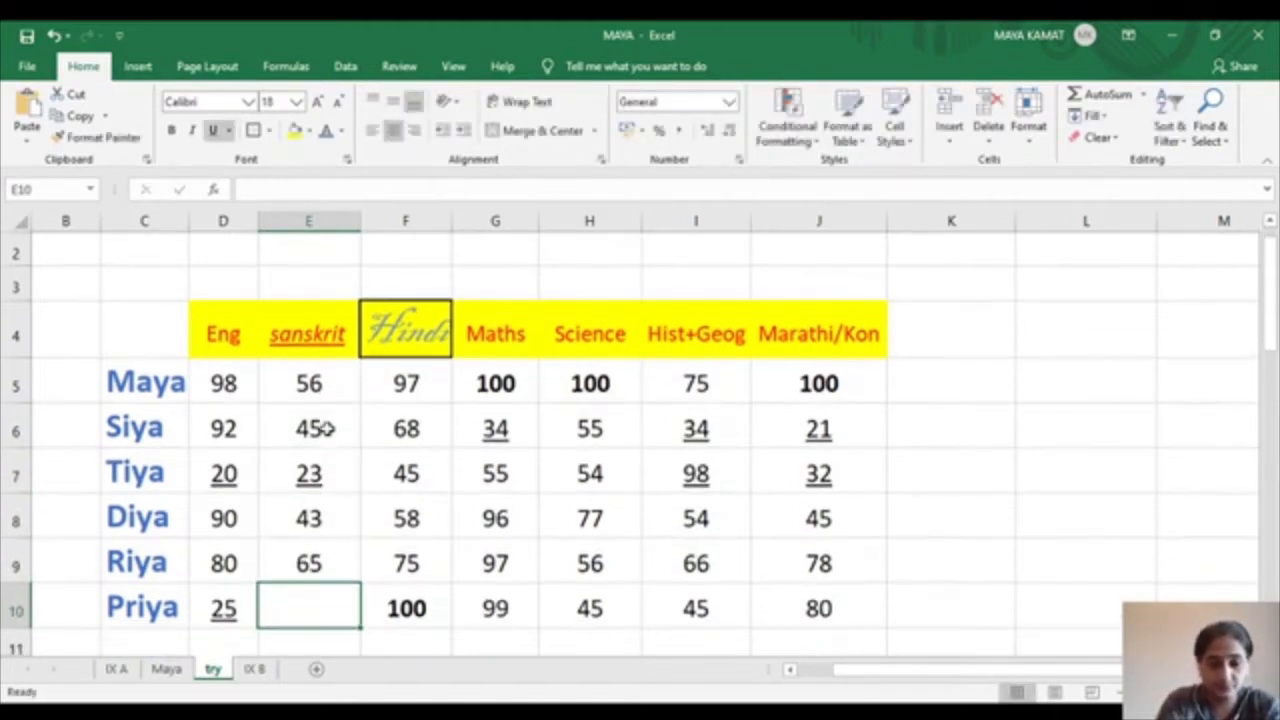
pyautogui.write('54')
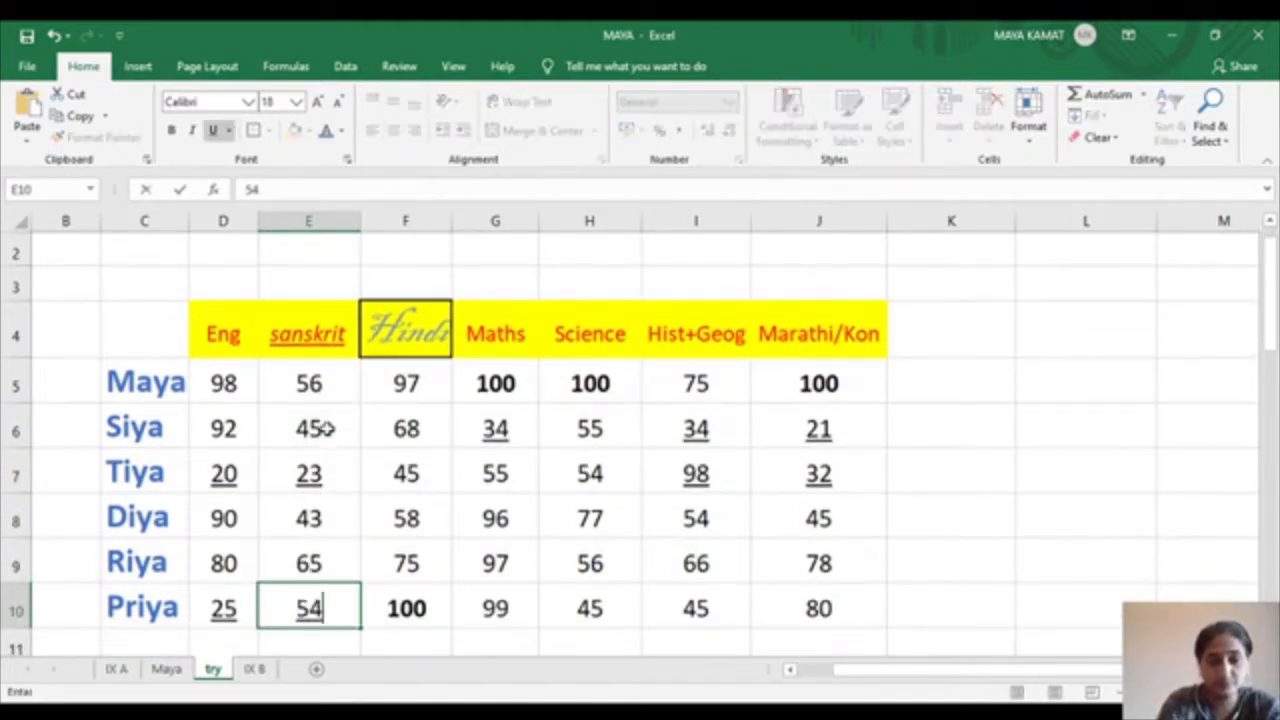
pyautogui.click(1018, 524)
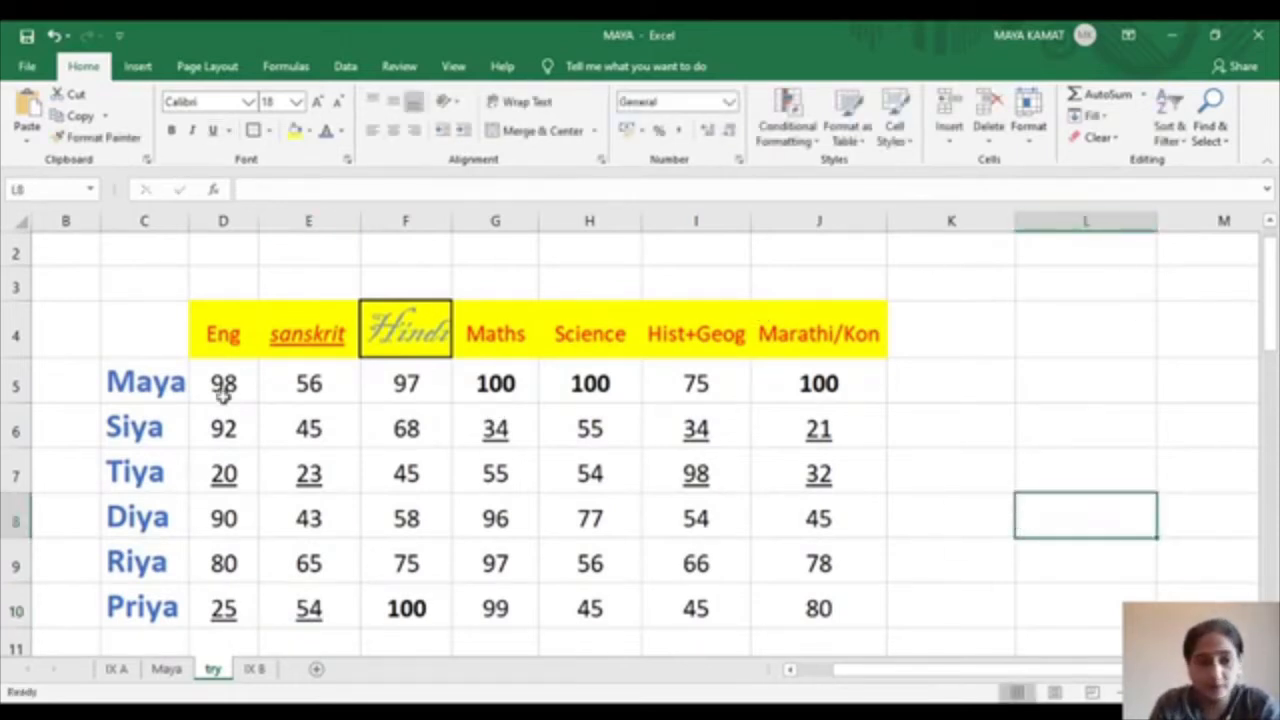
# Turn on filtering for the subject headers in D4:J4
pyautogui.click(232, 342)
pyautogui.hotkey('shift', 'Right')
pyautogui.hotkey('shift', 'Right')
pyautogui.hotkey('shift', 'Right')
pyautogui.hotkey('shift', 'Right')
pyautogui.hotkey('shift', 'Right')
pyautogui.hotkey('shift', 'Right')
pyautogui.hotkey('shift', 'Right')
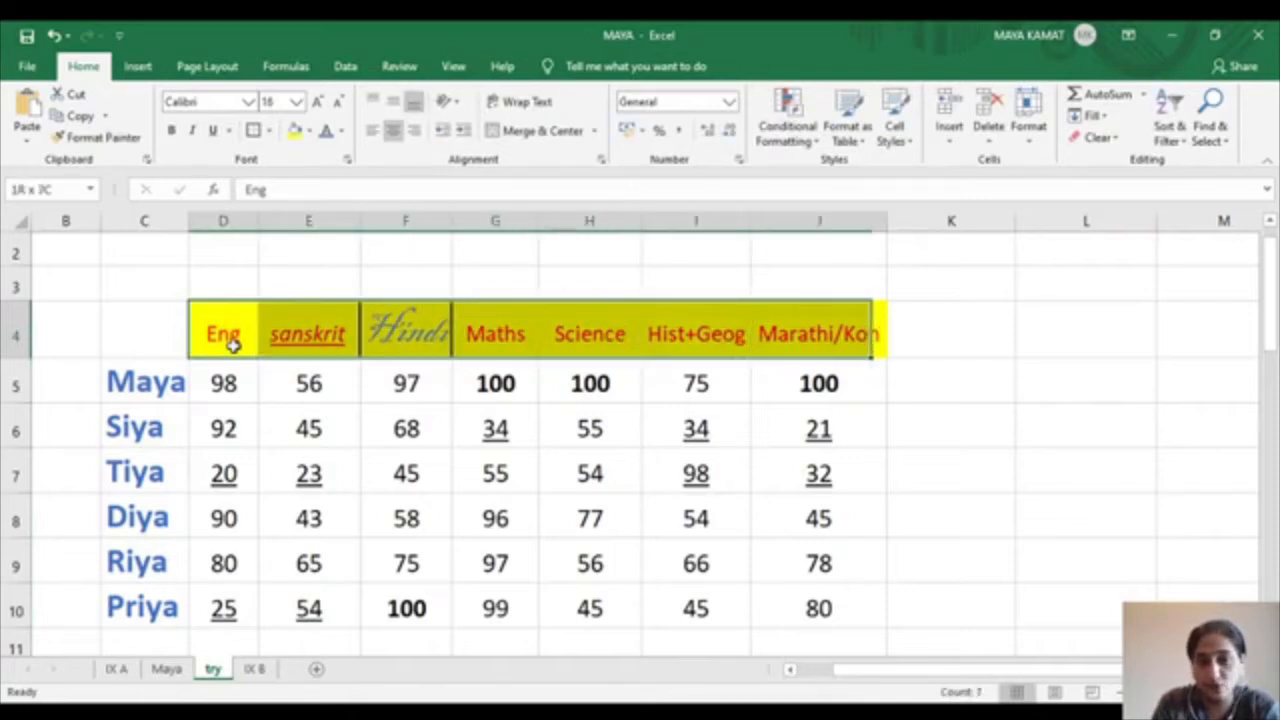
pyautogui.hotkey('shift', 'Left')
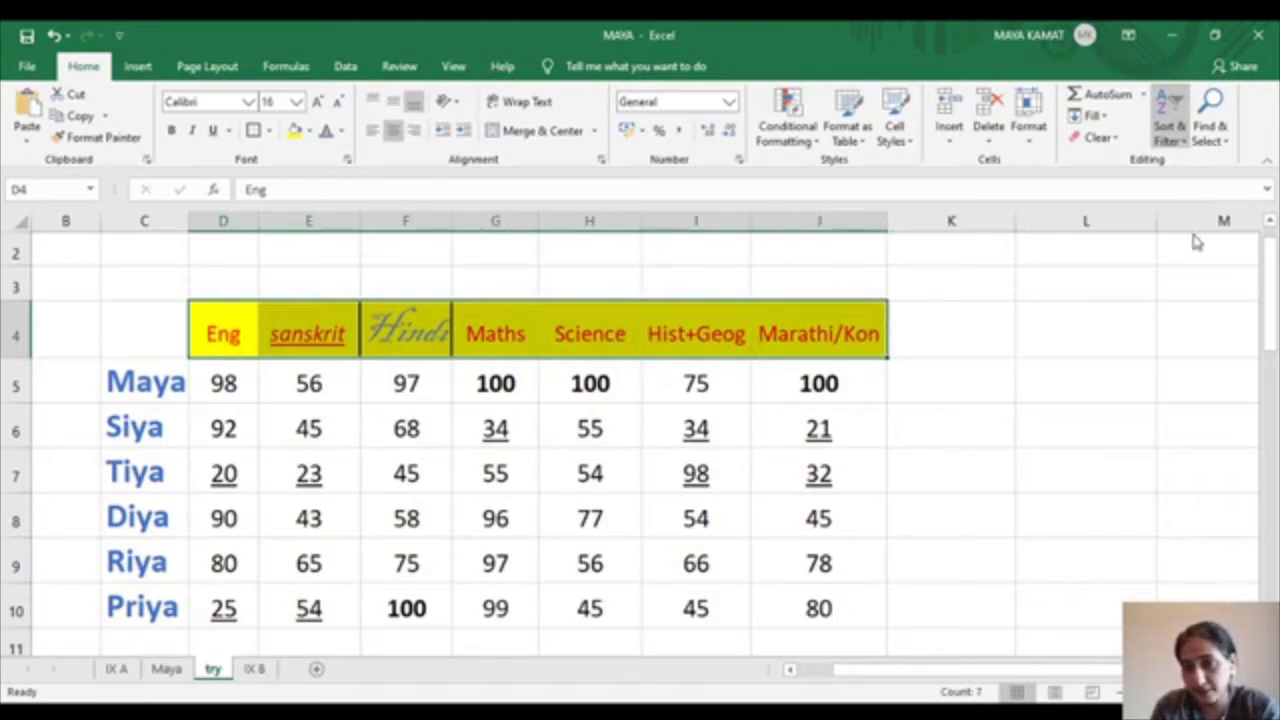
pyautogui.hotkey('ctrl', 'shift', 'l')
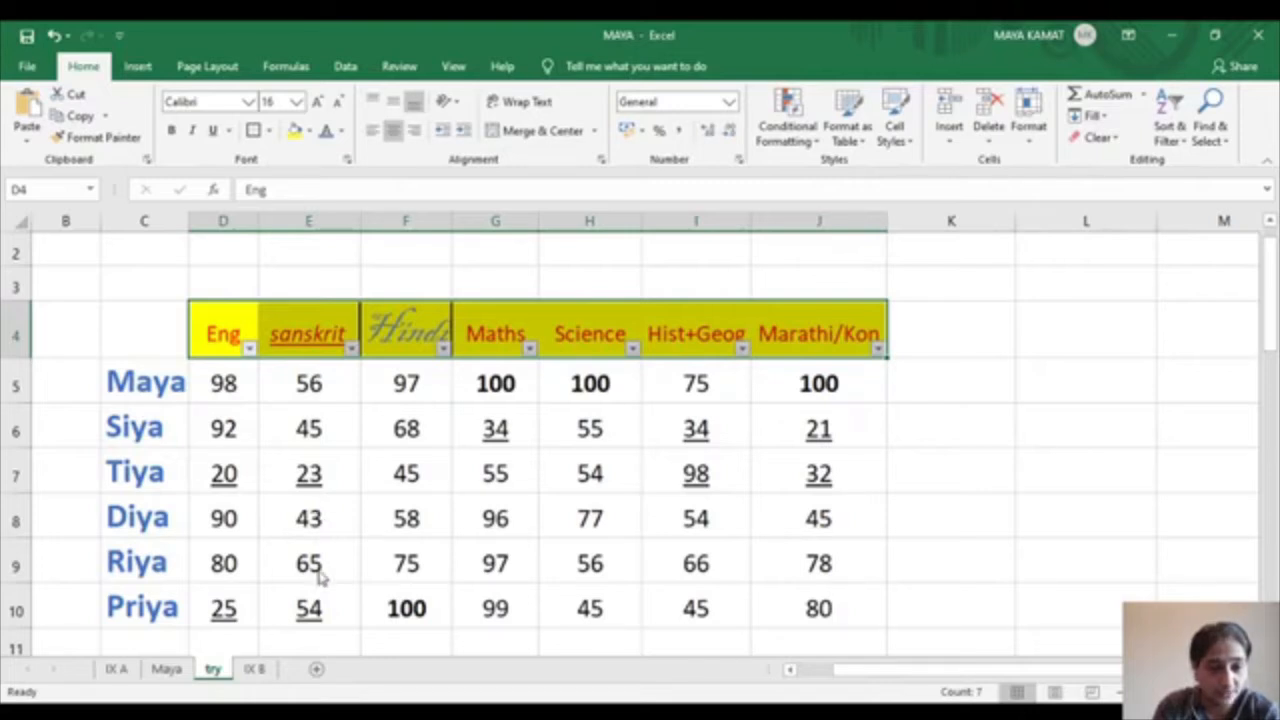
# Try filtering the Eng column to the mark 90 twice, restoring all rows after each attempt
pyautogui.click(374, 684)
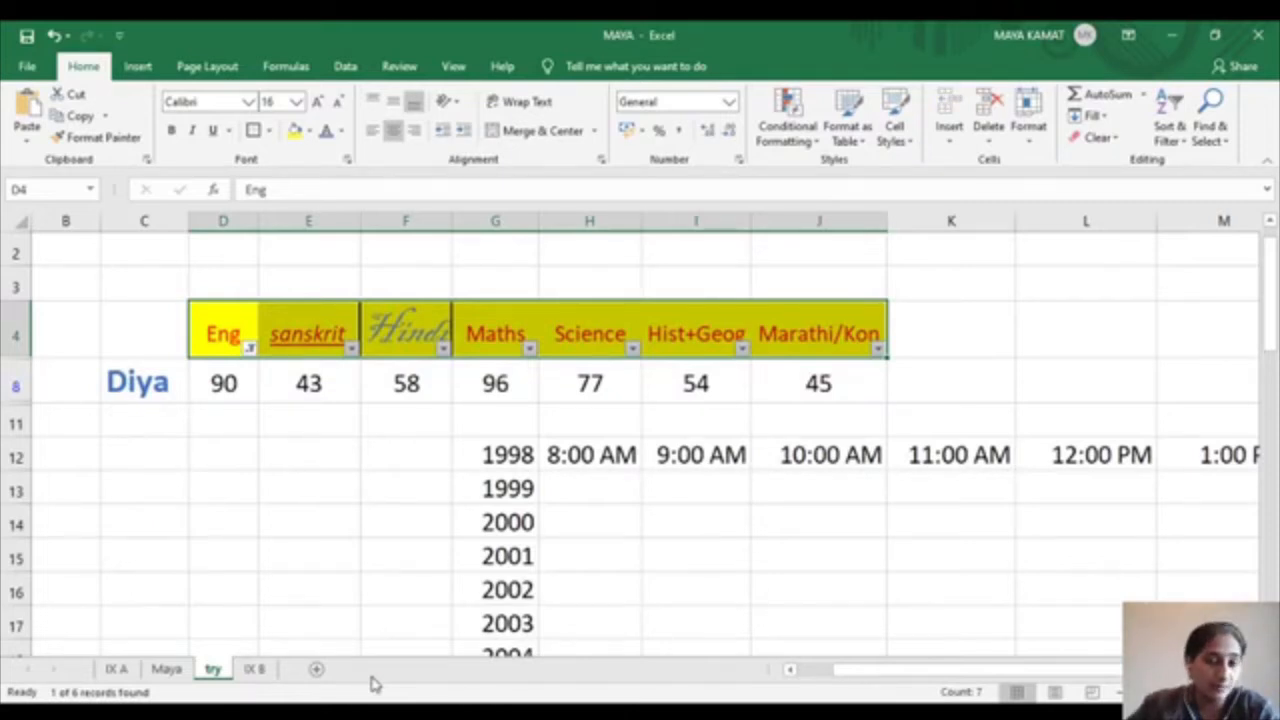
pyautogui.hotkey('ctrl', 'z')
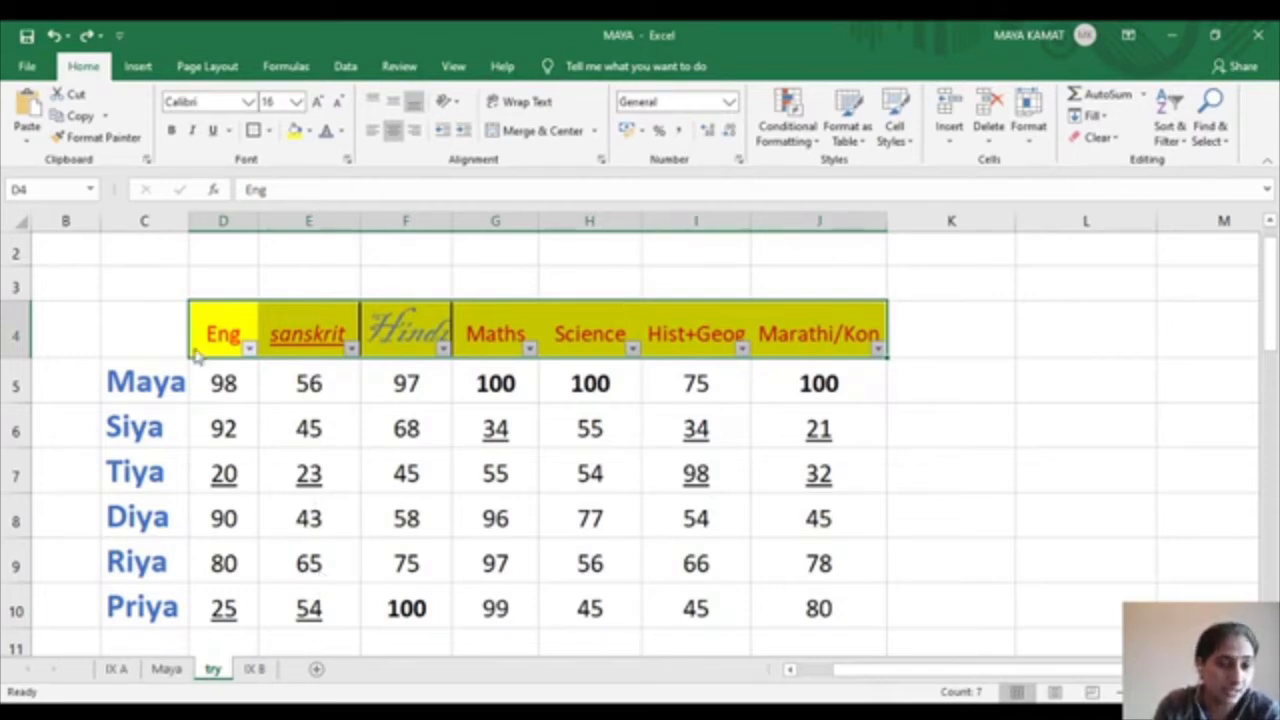
pyautogui.hotkey('ctrl', 'y')
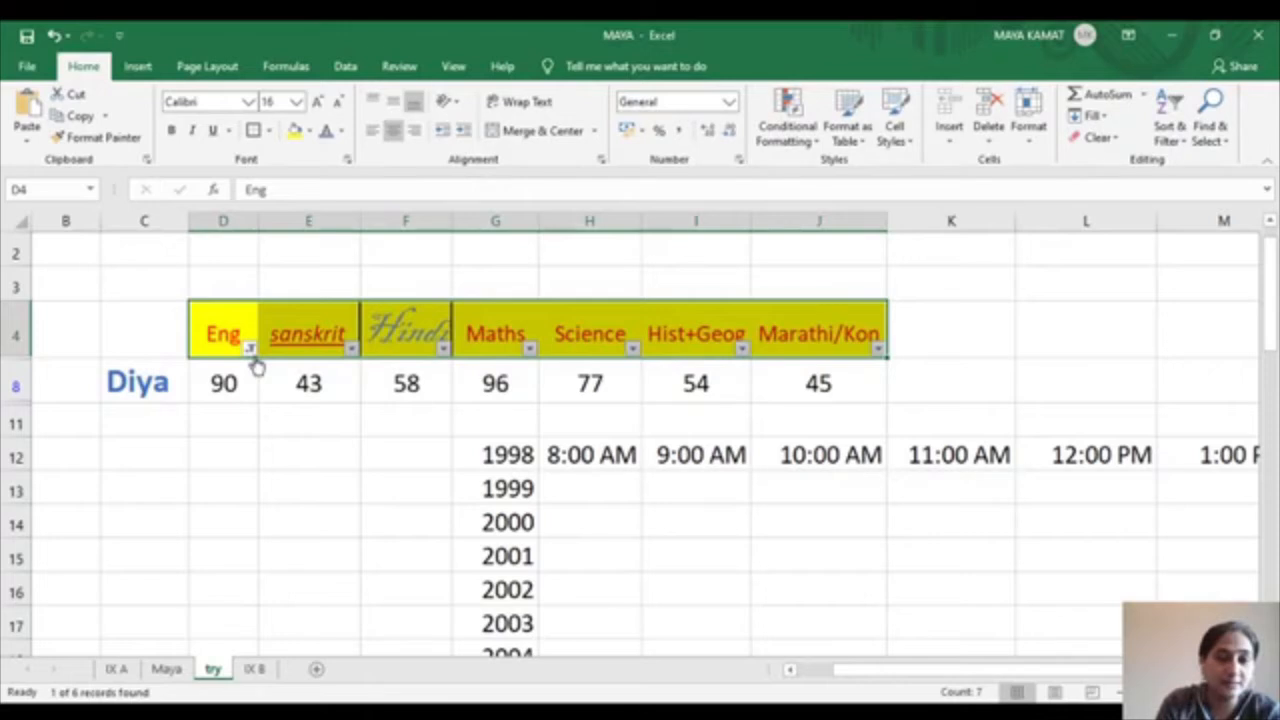
pyautogui.hotkey('ctrl', 'z')
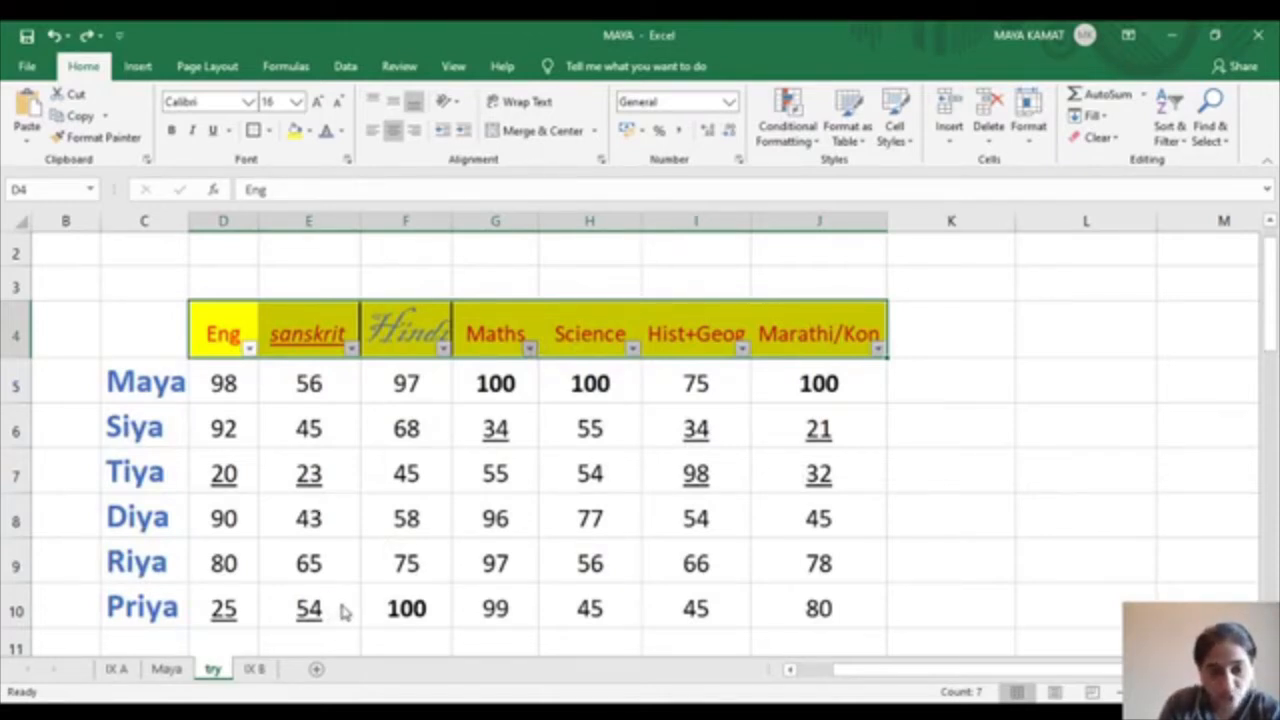
# Try filtering the Maths column to the mark 100, and undo both that filter and the header filtering
pyautogui.click(397, 684)
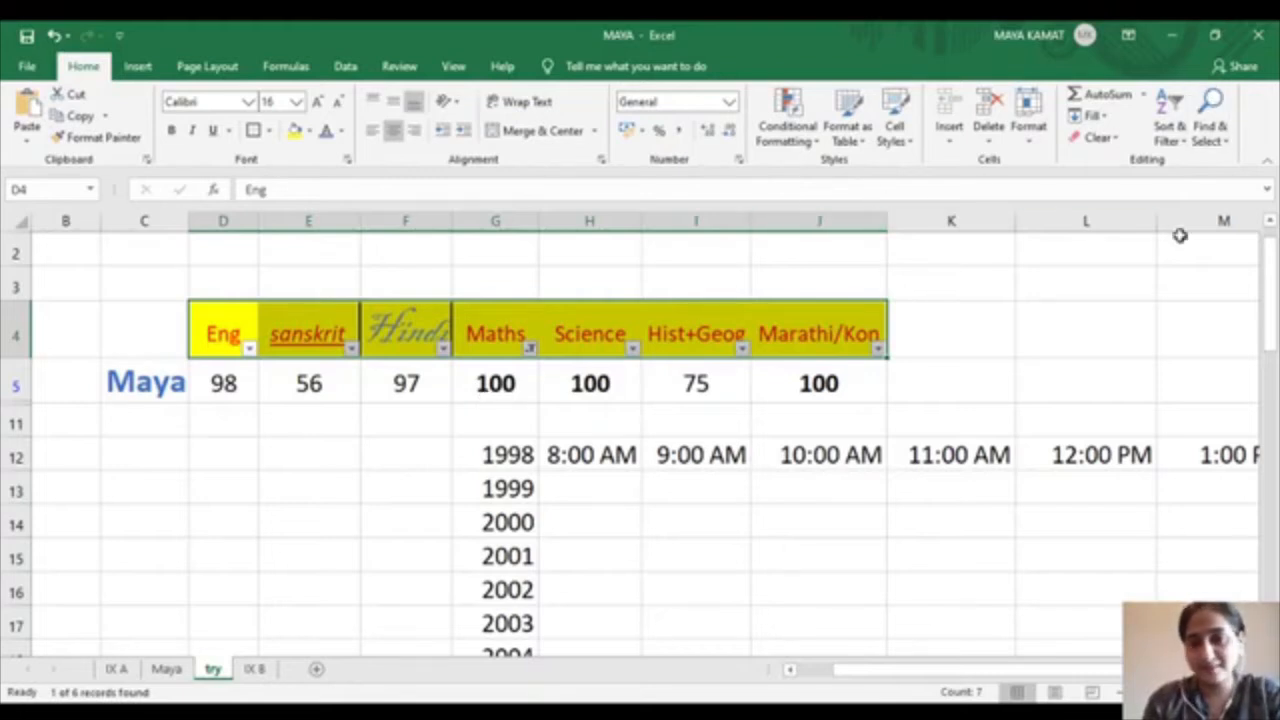
pyautogui.hotkey('ctrl', 'z')
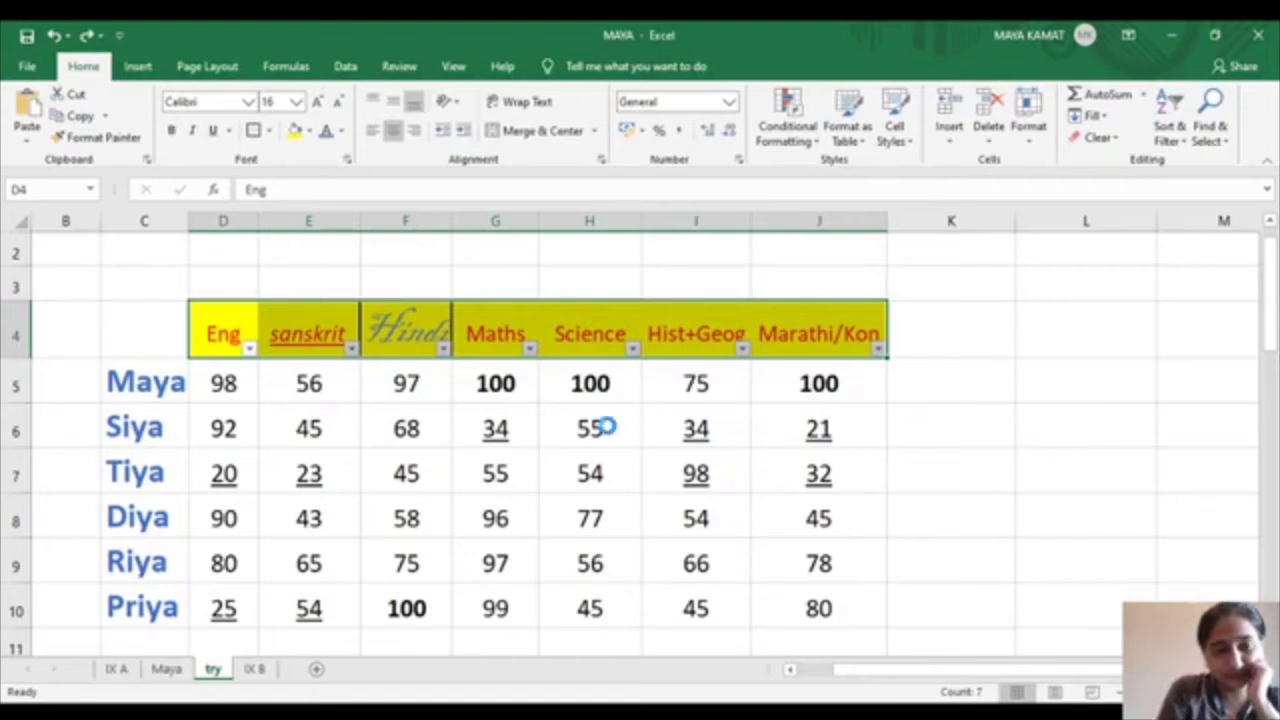
pyautogui.hotkey('ctrl', 'z')
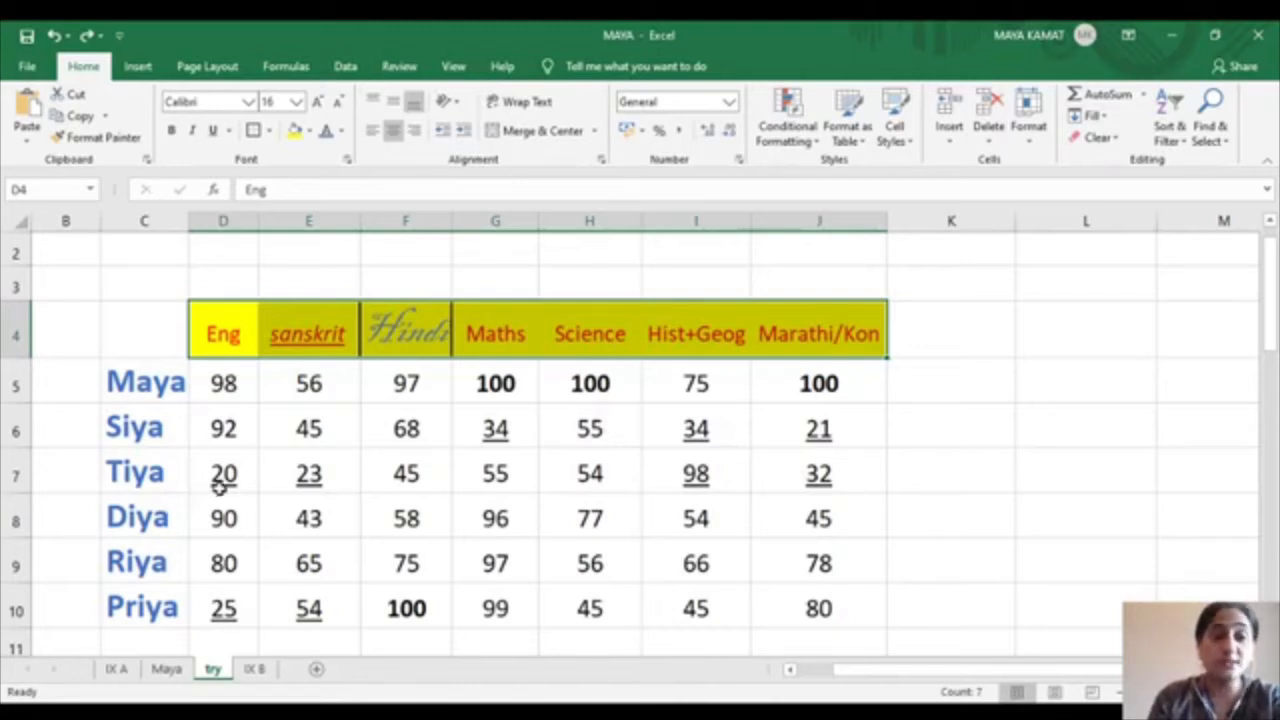
# Turn filtering on again for headers D4:J4 and show only the row with an Eng mark of 20
pyautogui.click(835, 333)
pyautogui.hotkey('shift', 'Left')
pyautogui.hotkey('shift', 'Left')
pyautogui.hotkey('shift', 'Left')
pyautogui.hotkey('shift', 'Left')
pyautogui.hotkey('shift', 'Left')
pyautogui.hotkey('shift', 'Left')
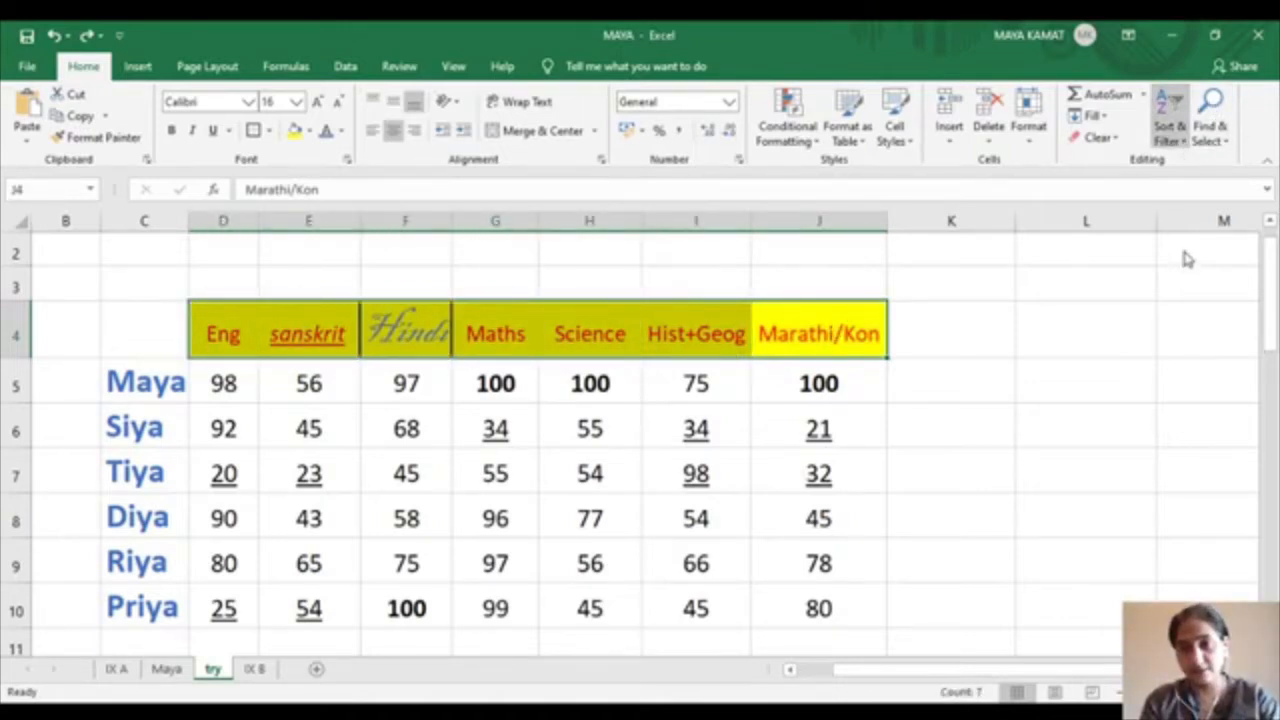
pyautogui.hotkey('ctrl', 'shift', 'l')
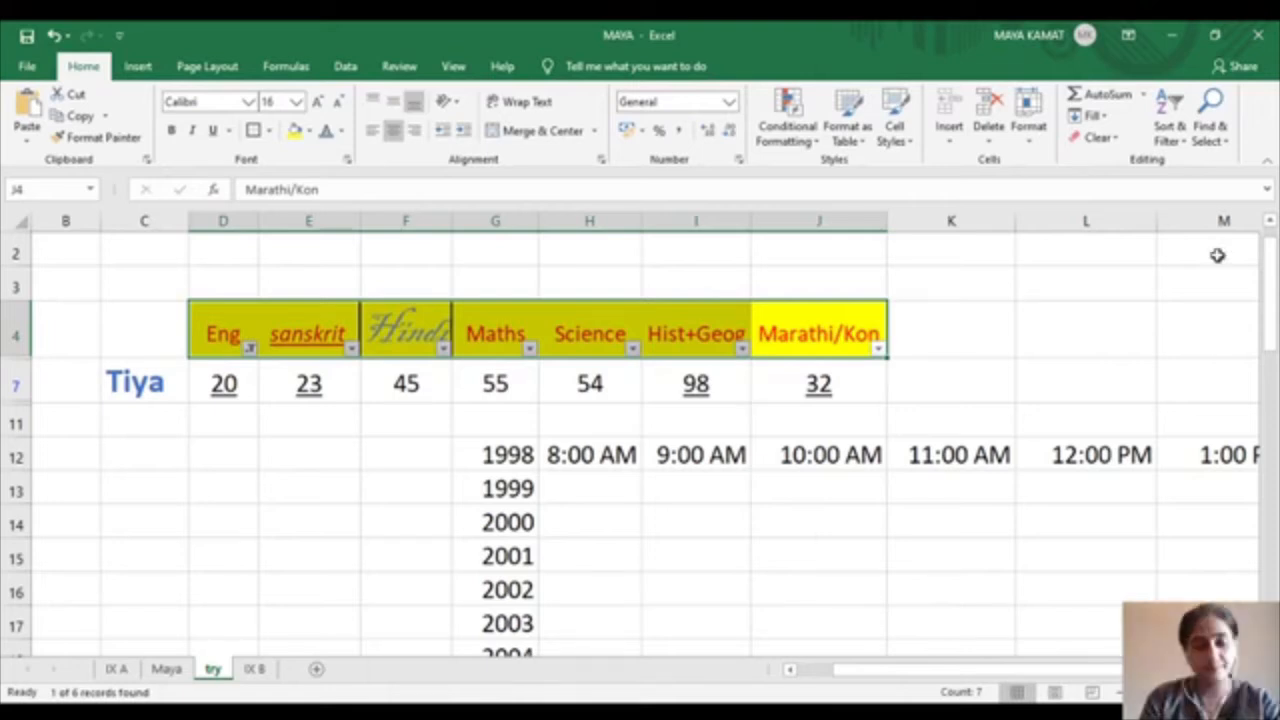
# Undo the Eng filter and remove the filtering from the subject headers
pyautogui.hotkey('ctrl', 'z')
pyautogui.hotkey('ctrl', 'shift', 'l')
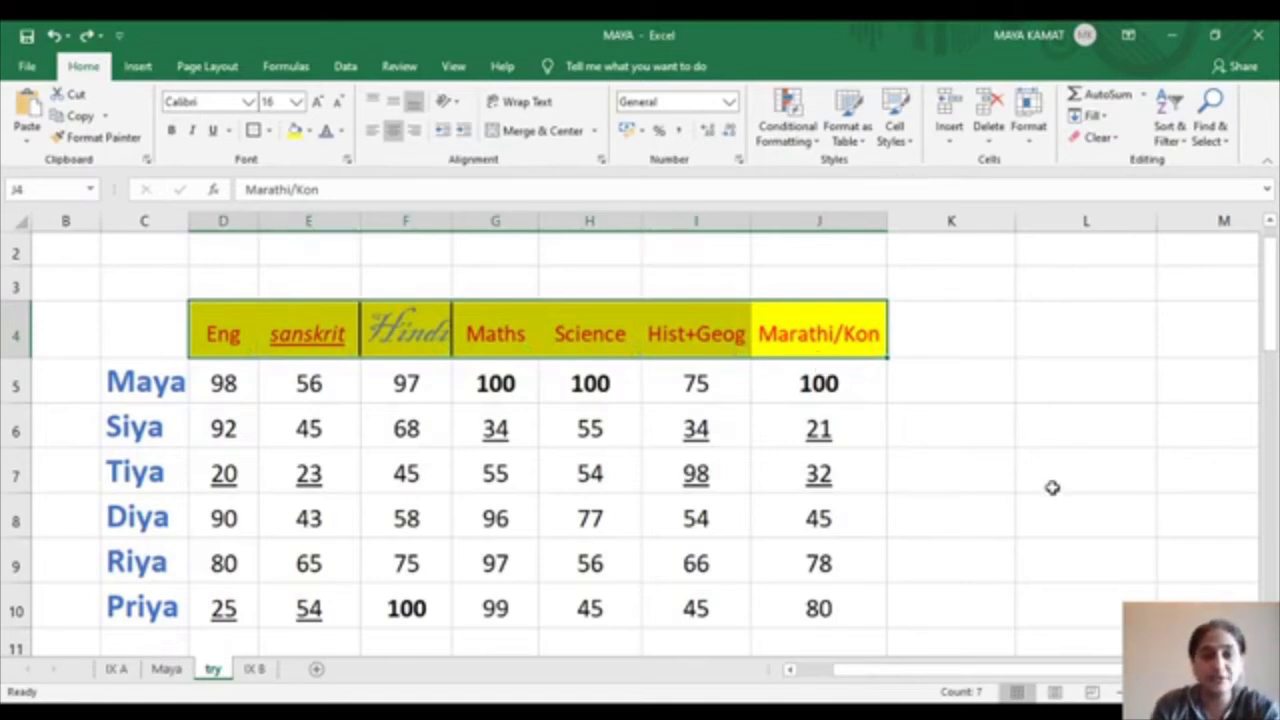
# Try sorting only the student names in C5:C10 from A to Z without their marks, and undo the sort
pyautogui.click(130, 375)
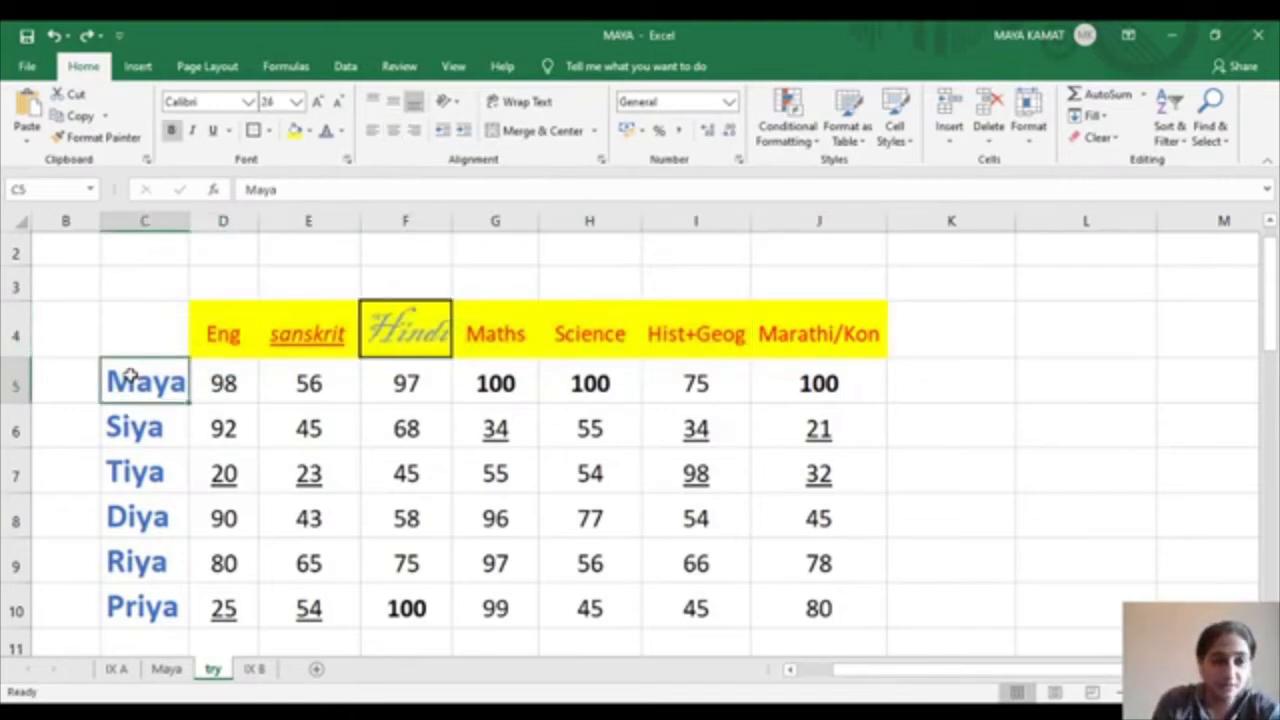
pyautogui.hotkey('shift', 'Down')
pyautogui.hotkey('shift', 'Down')
pyautogui.hotkey('shift', 'Down')
pyautogui.hotkey('shift', 'Down')
pyautogui.hotkey('shift', 'Down')
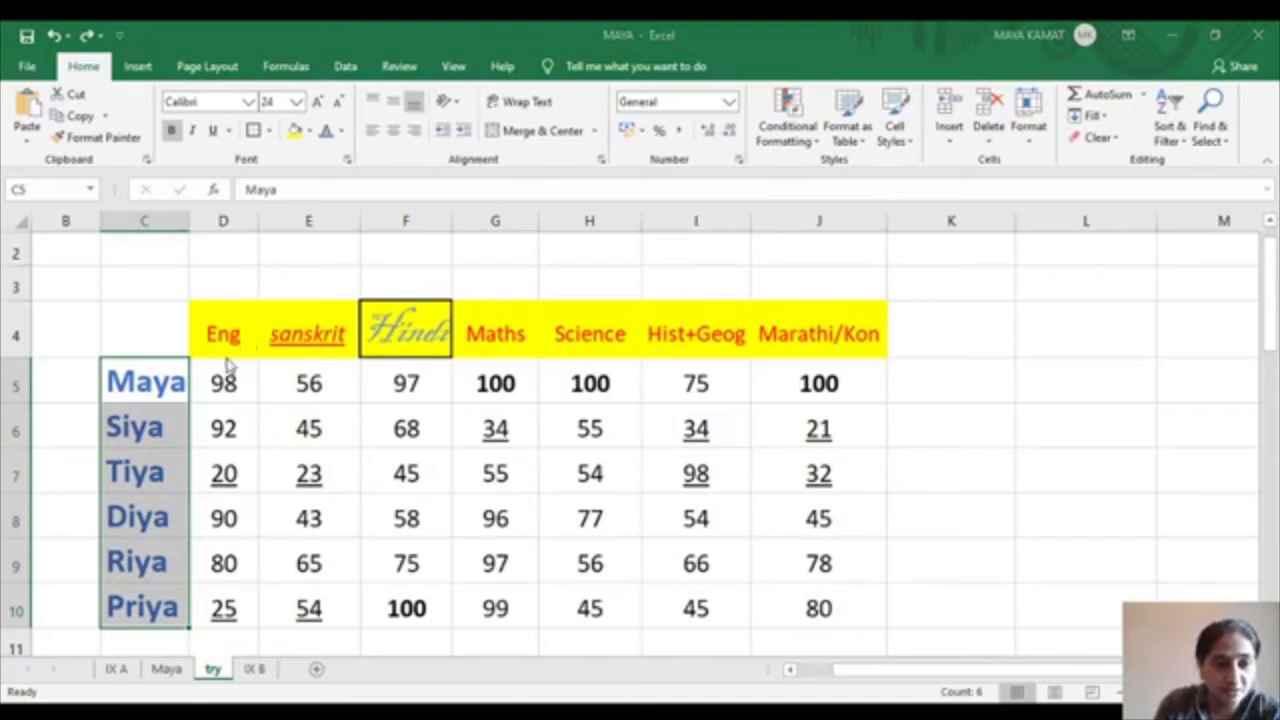
pyautogui.click(363, 395)
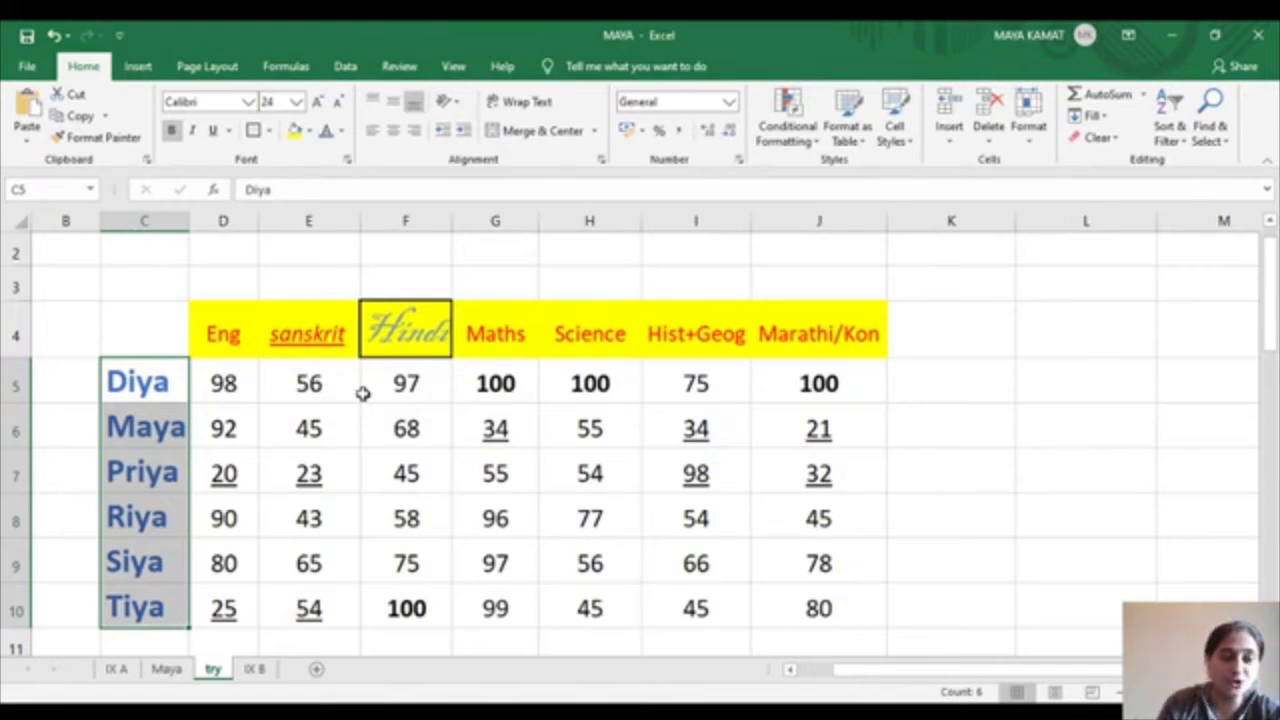
pyautogui.hotkey('ctrl', 'z')
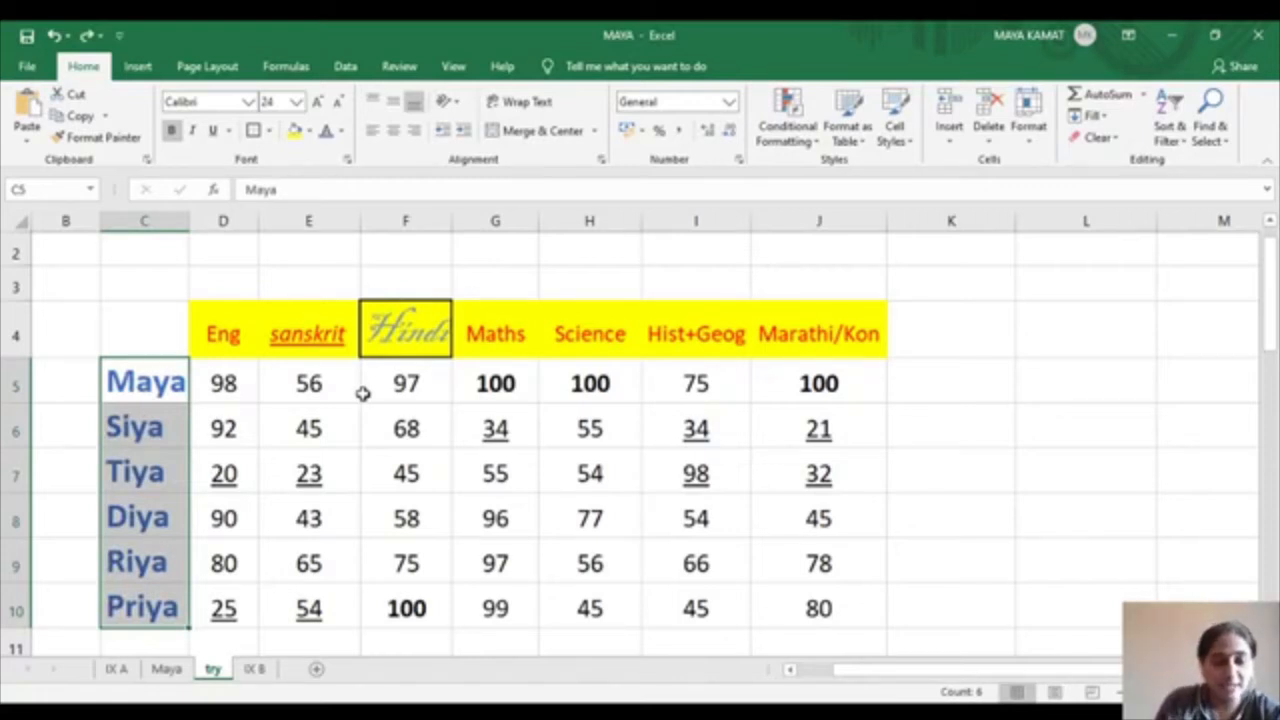
# Copy the student names from C5:C10 to L4:L9 and sort the copy A to Z, followed by Z to A
pyautogui.hotkey('ctrl', 'c')
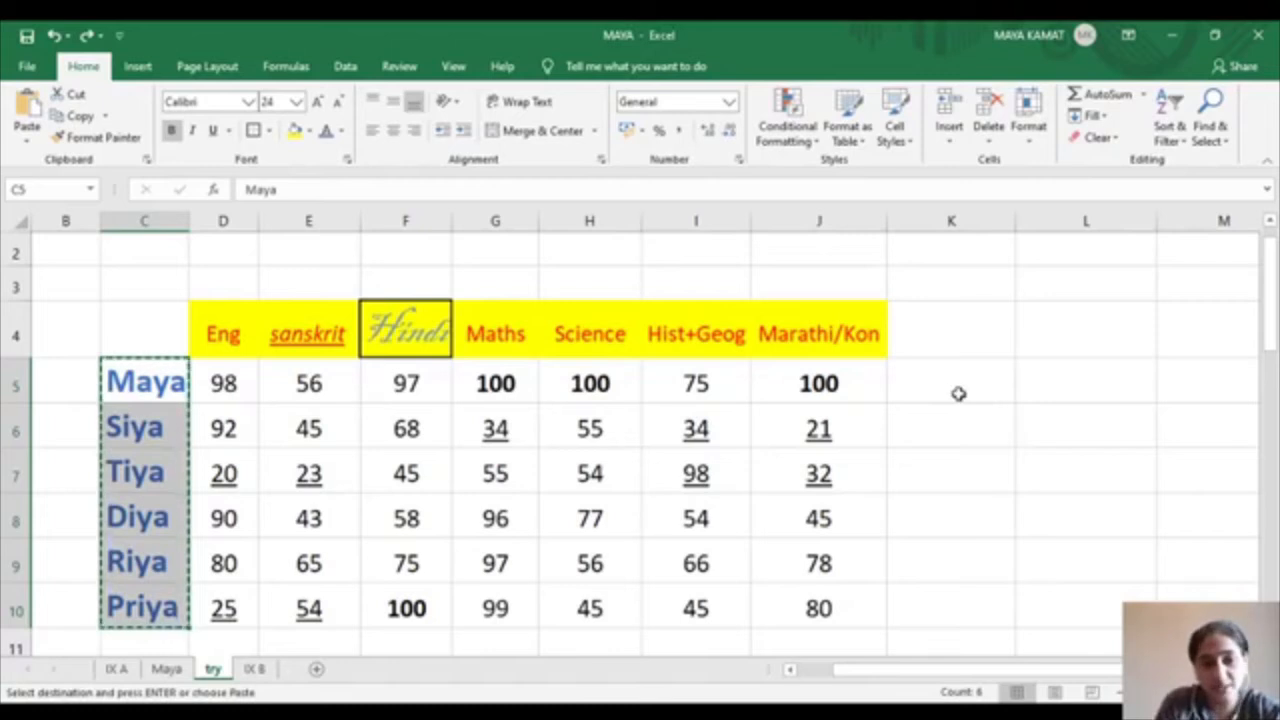
pyautogui.click(1082, 336)
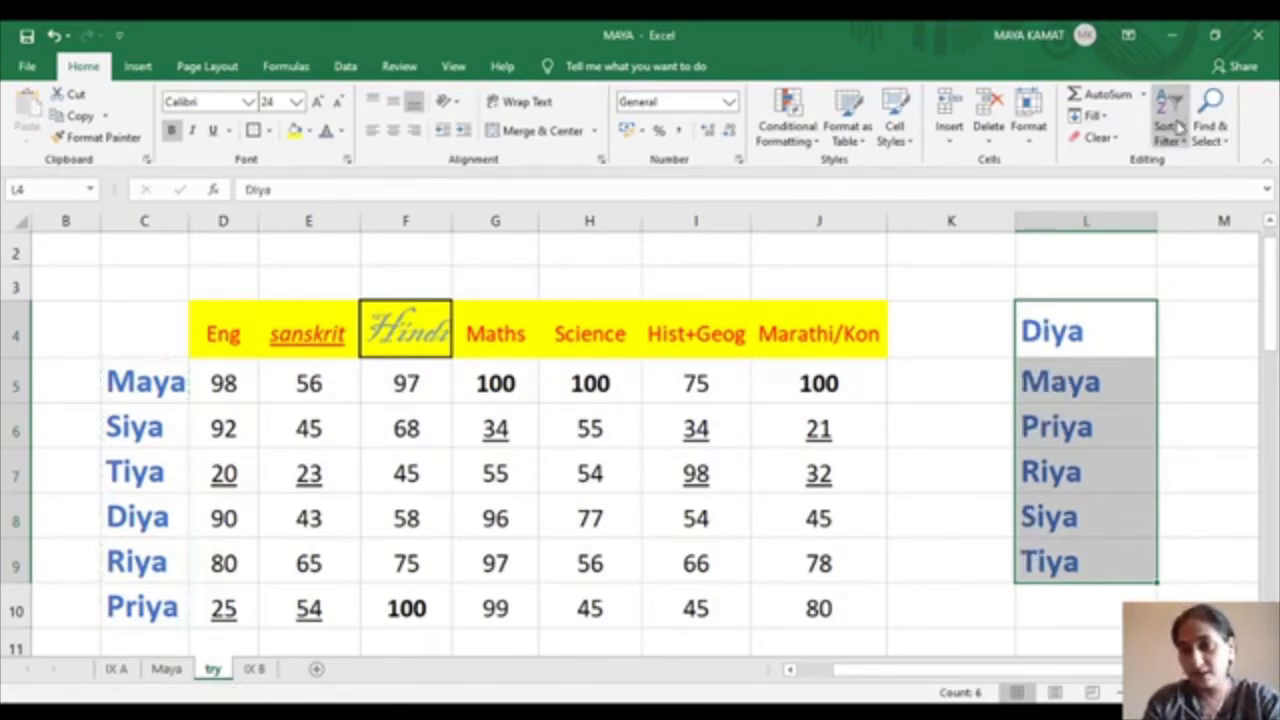
pyautogui.click(1187, 181)
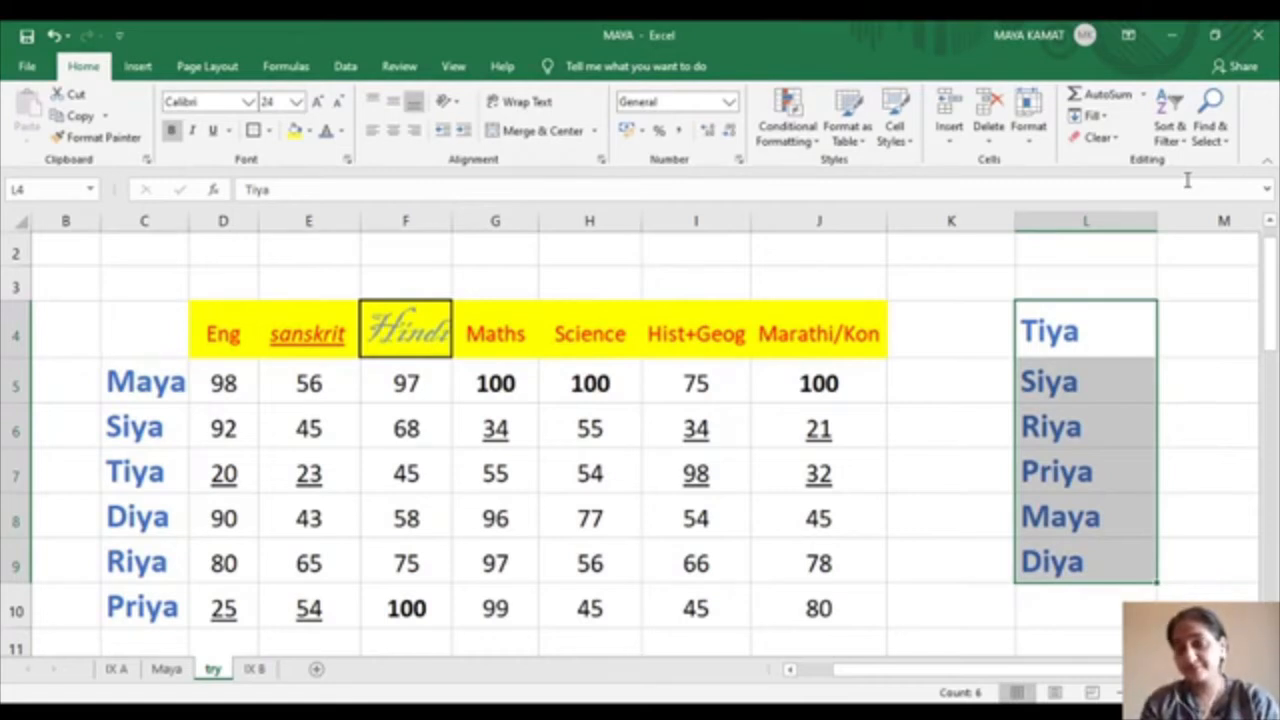
# Delete the sorted copy of the names from L4:L9
pyautogui.press('Delete')
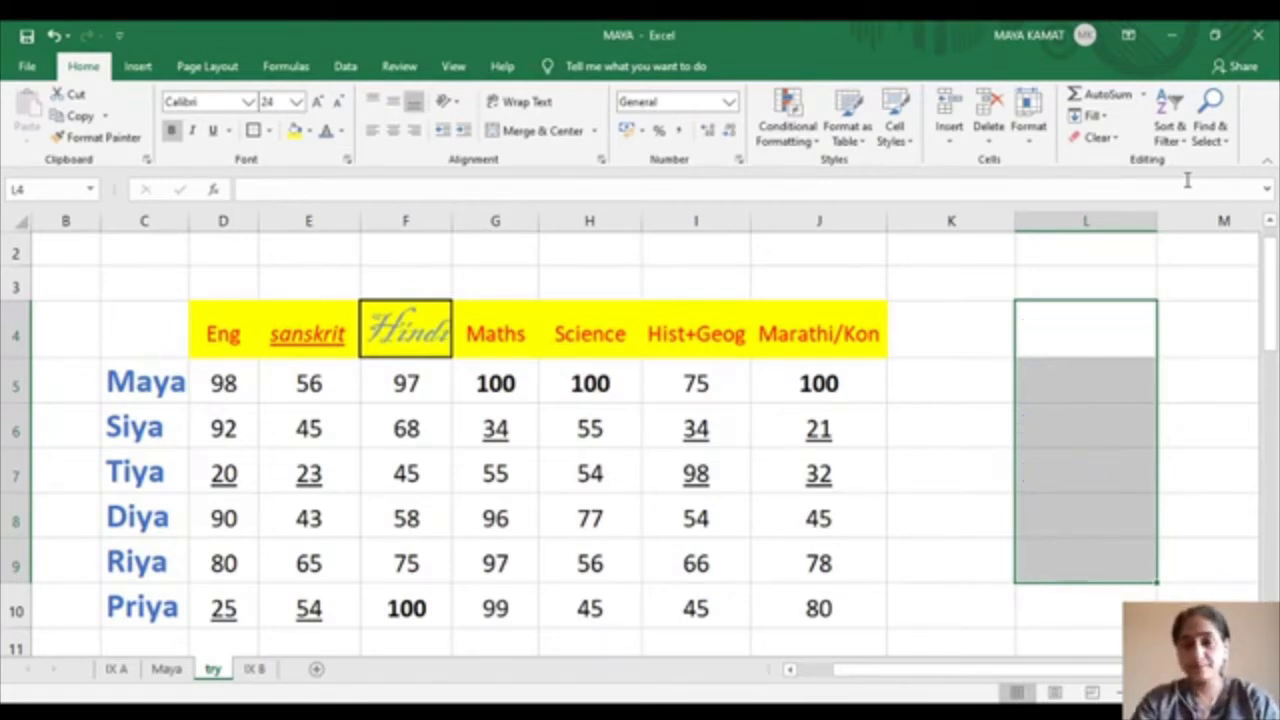
pyautogui.click(970, 403)
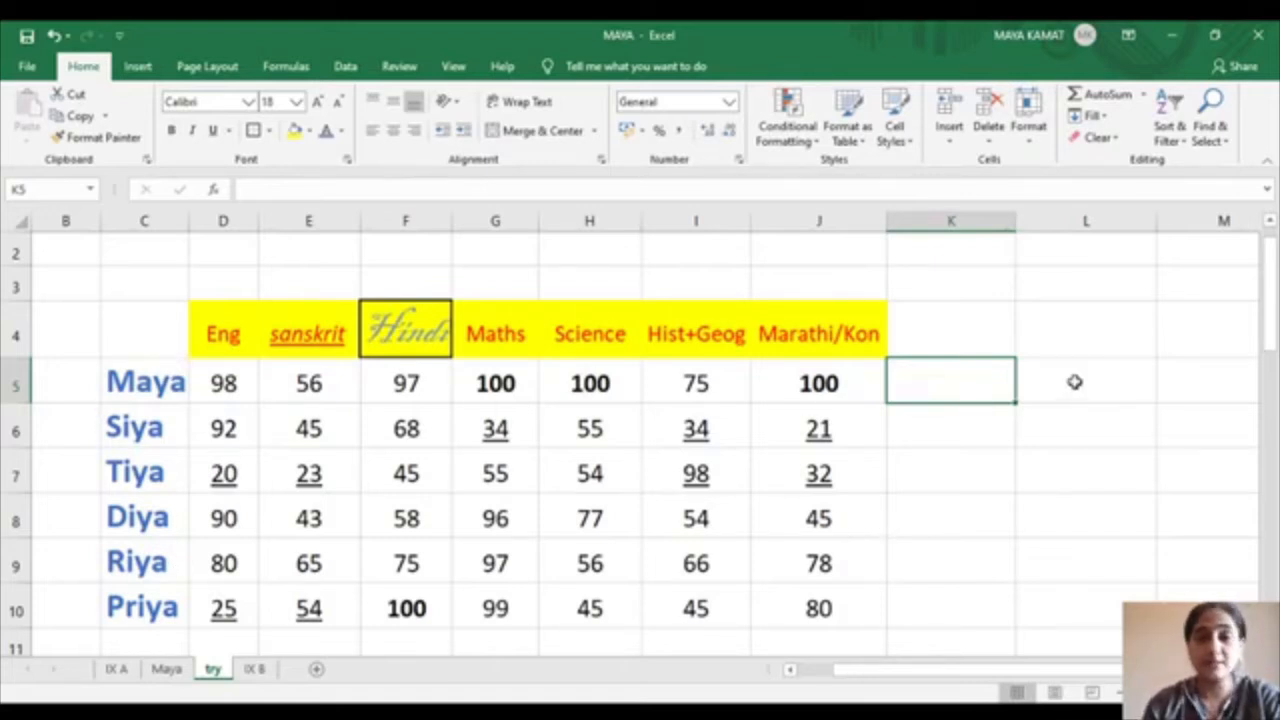
# Copy the student names in C5:C10 to the cells starting at L4, and undo the paste
pyautogui.click(118, 368)
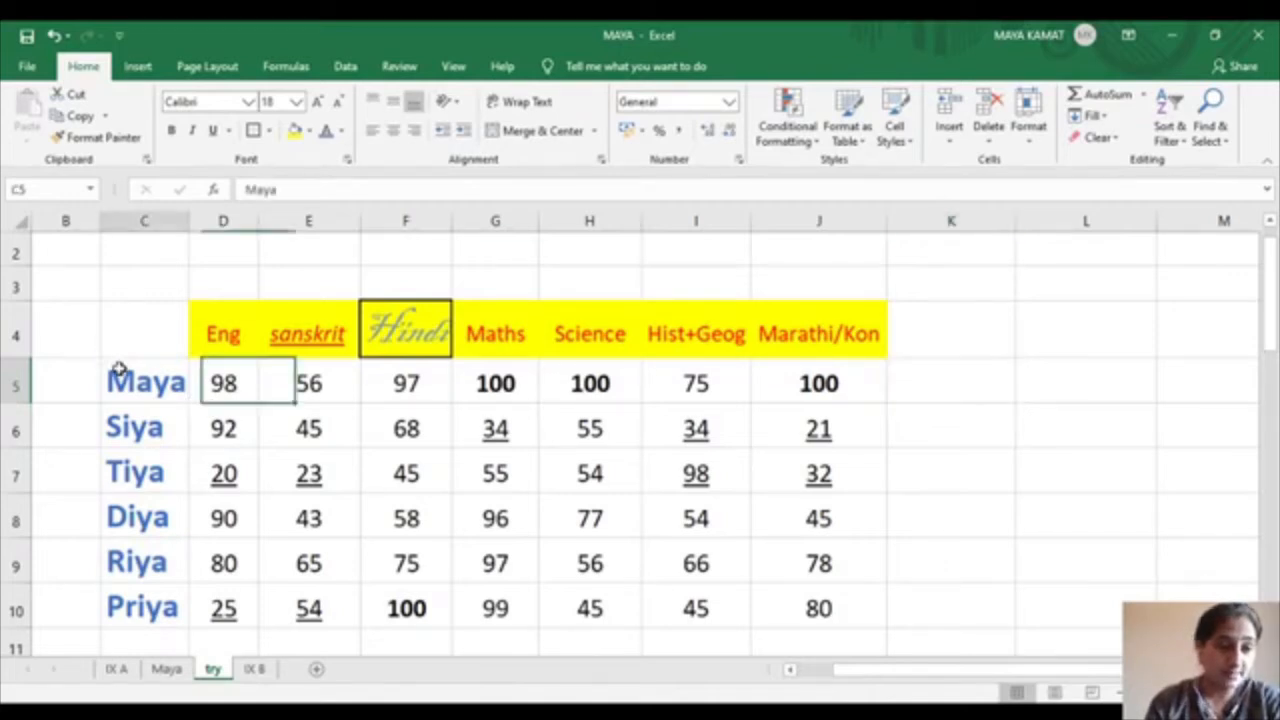
pyautogui.hotkey('shift', 'Down')
pyautogui.hotkey('shift', 'Down')
pyautogui.hotkey('shift', 'Down')
pyautogui.hotkey('shift', 'Down')
pyautogui.hotkey('shift', 'Down')
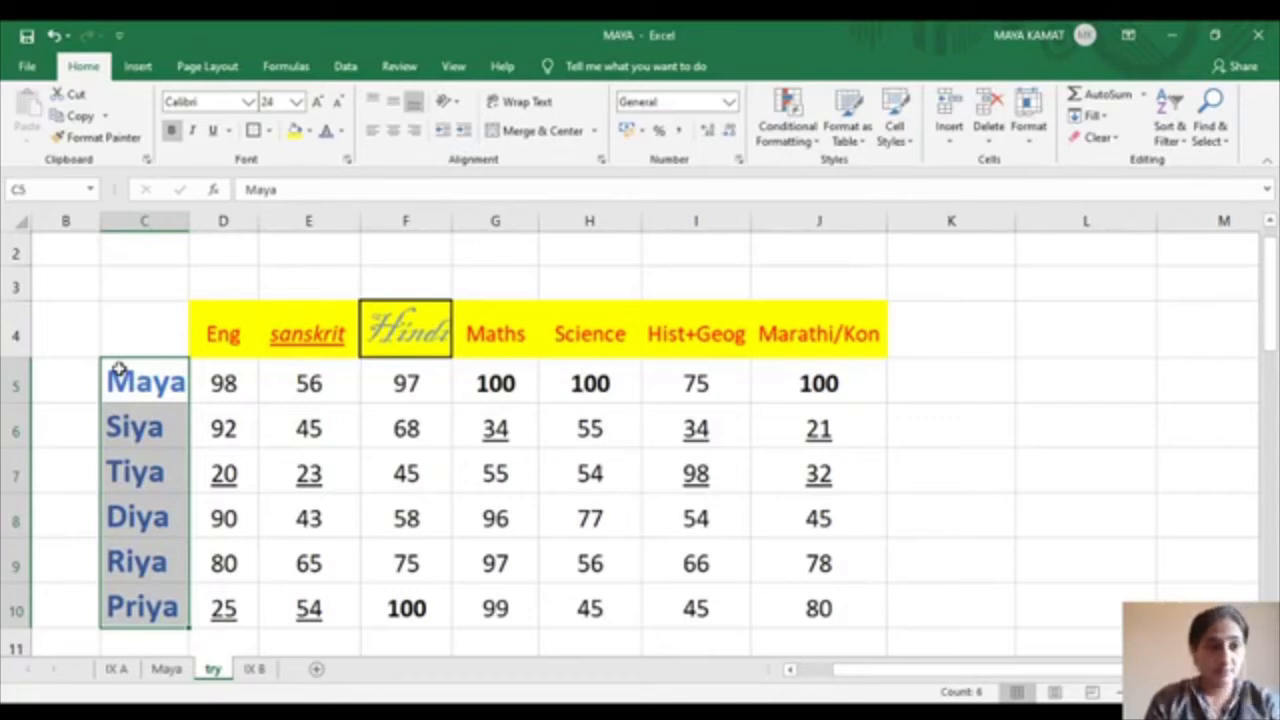
pyautogui.click(83, 118)
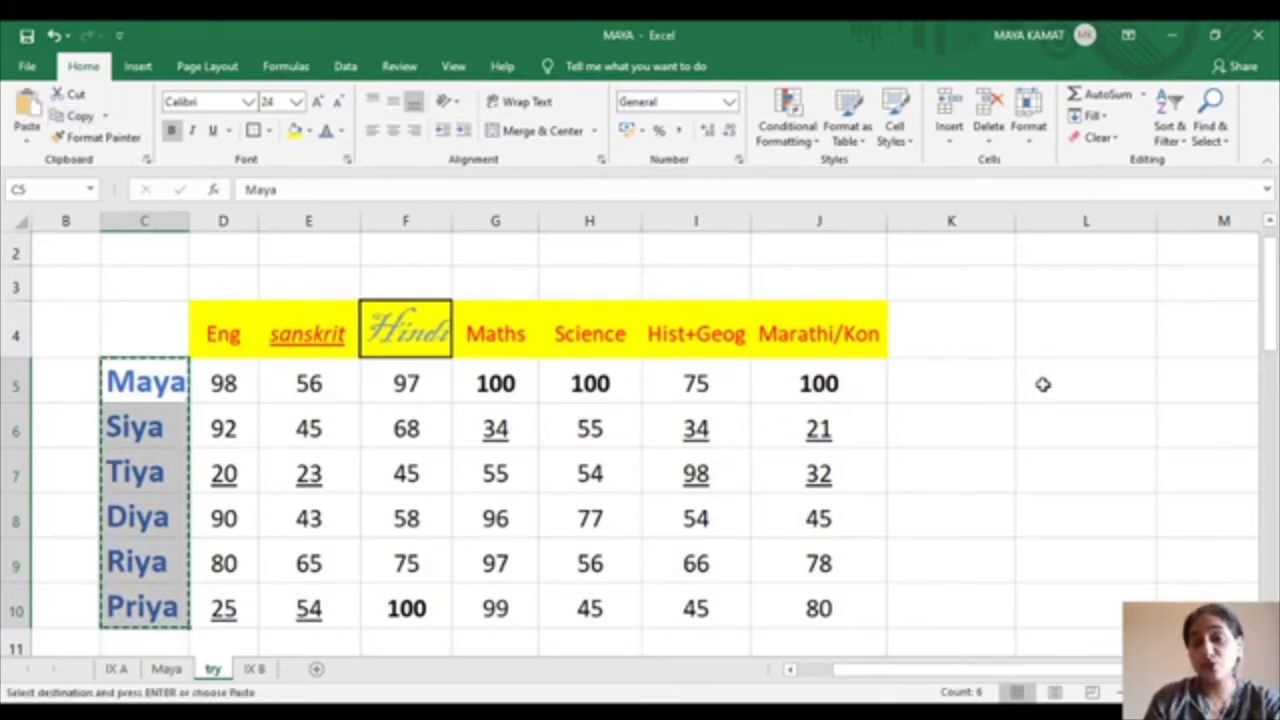
pyautogui.click(1068, 339)
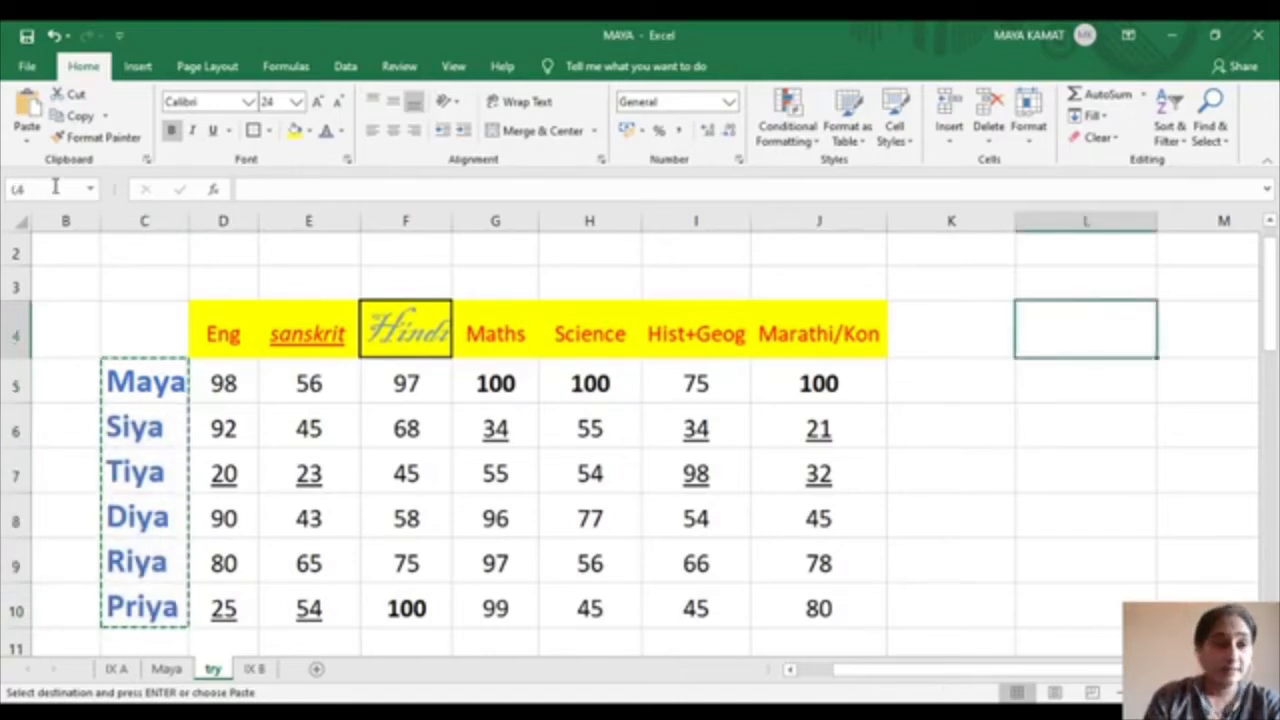
pyautogui.click(28, 110)
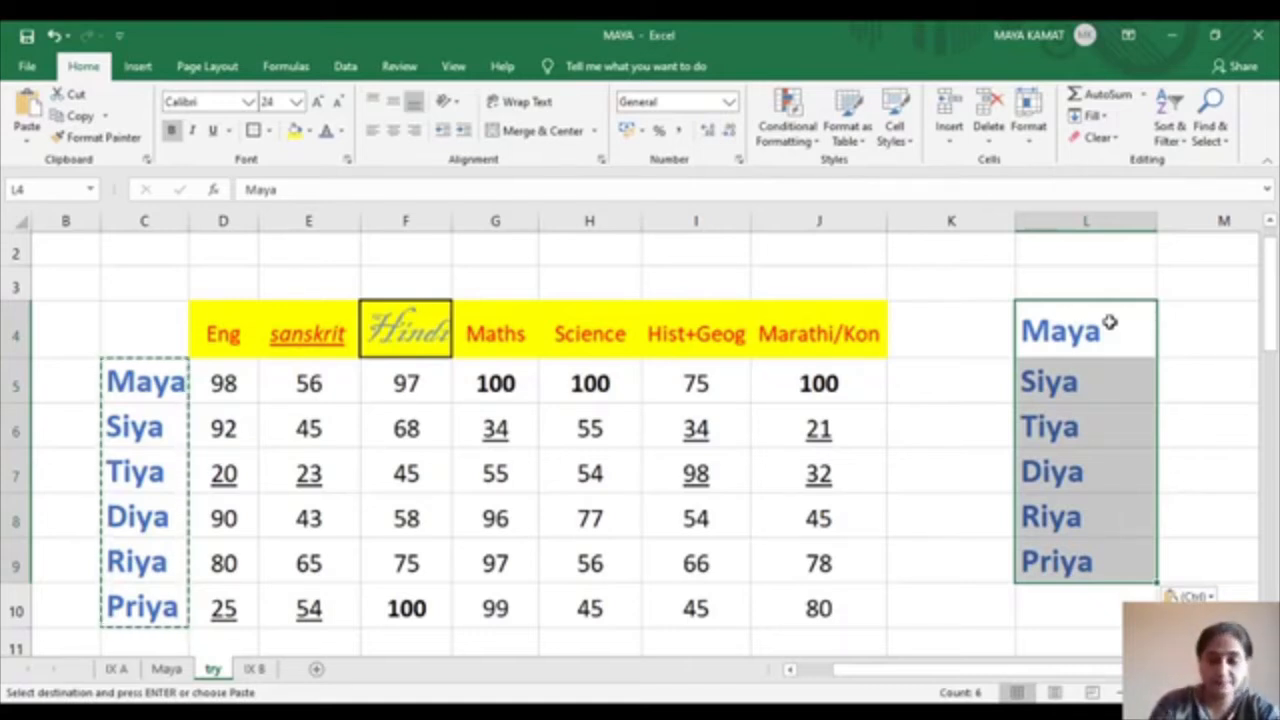
pyautogui.hotkey('ctrl', 'z')
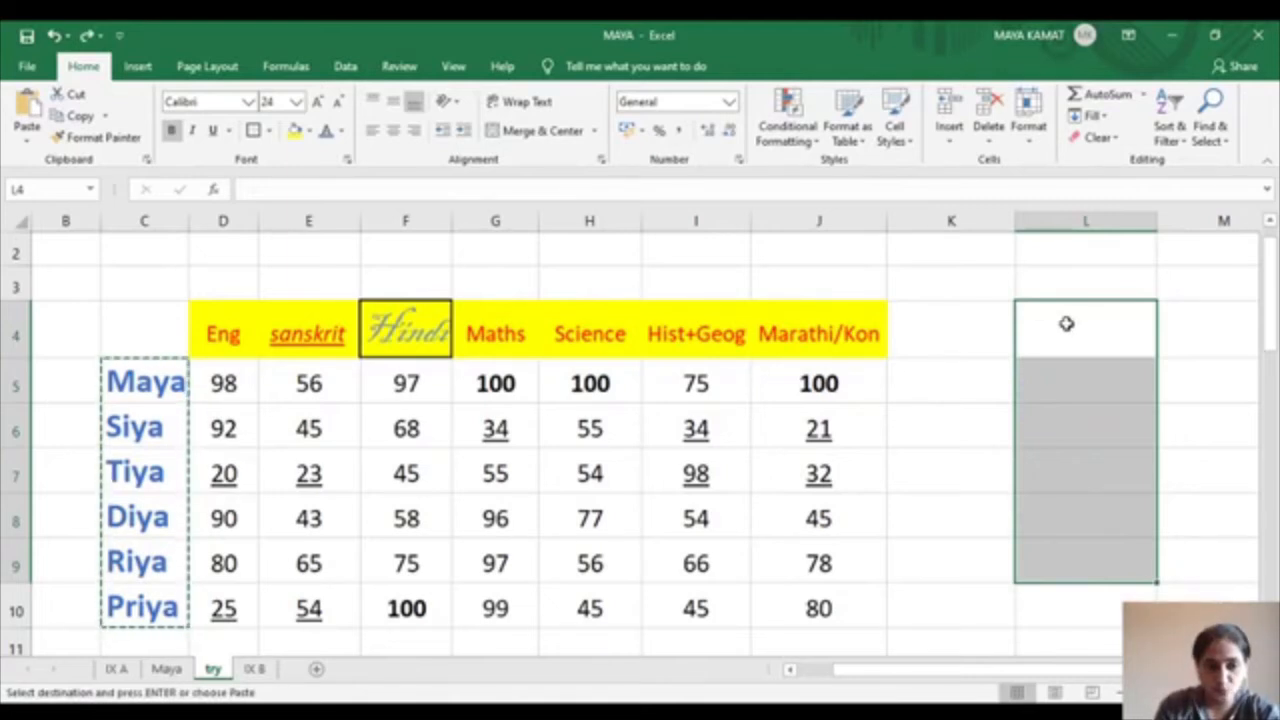
pyautogui.click(153, 388)
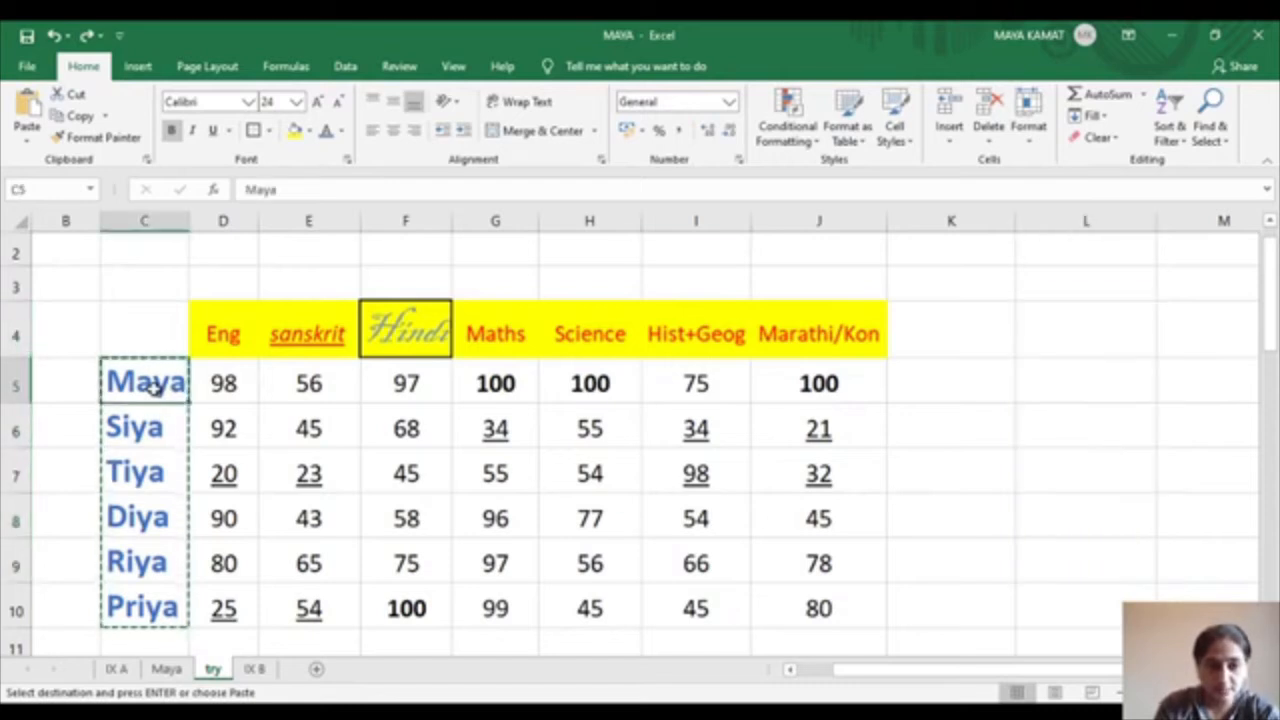
# Copy the student names in C5:C10 to K5:K10 and delete the pasted copy
pyautogui.hotkey('shift', 'Down')
pyautogui.hotkey('shift', 'Down')
pyautogui.hotkey('shift', 'Down')
pyautogui.hotkey('shift', 'Down')
pyautogui.hotkey('shift', 'Down')
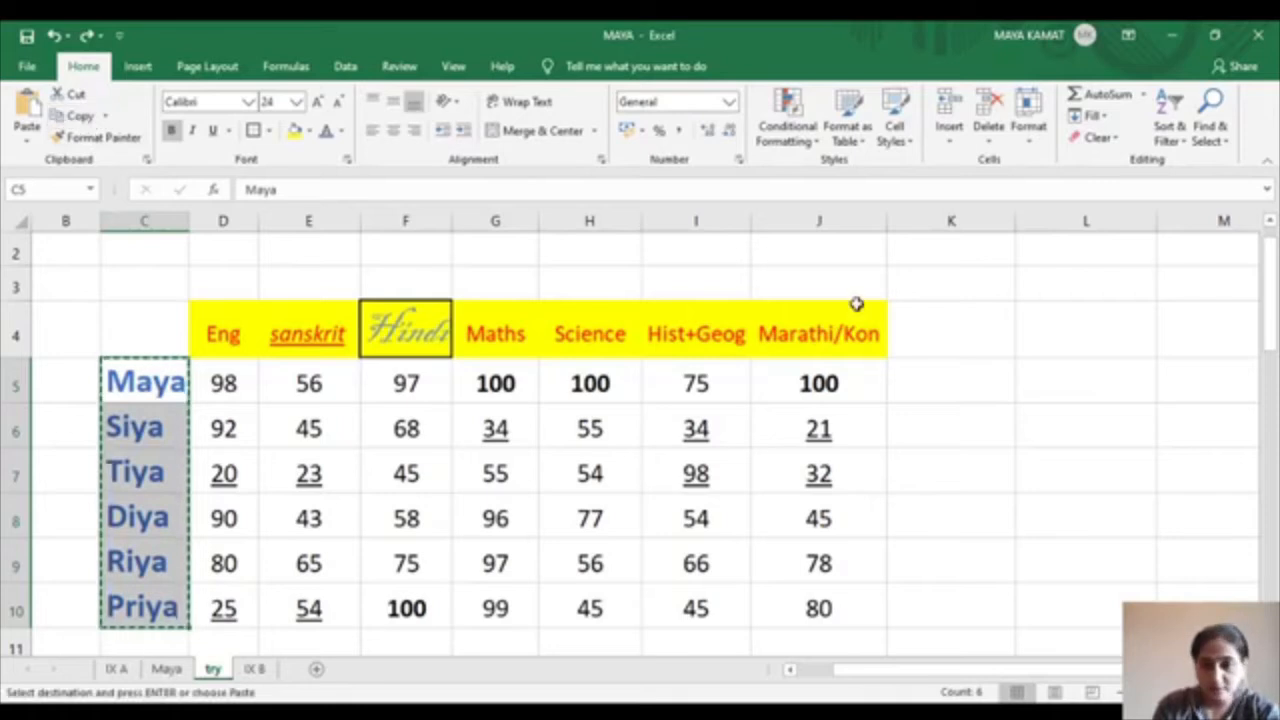
pyautogui.click(1101, 387)
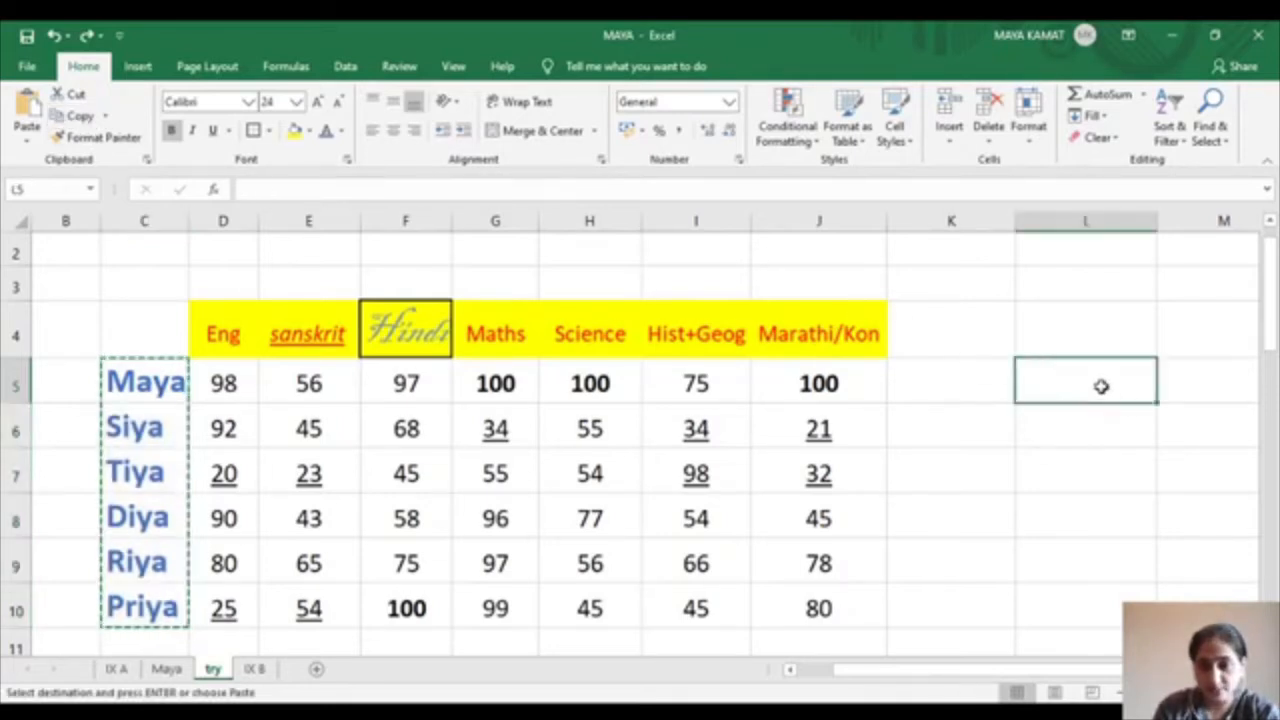
pyautogui.click(963, 370)
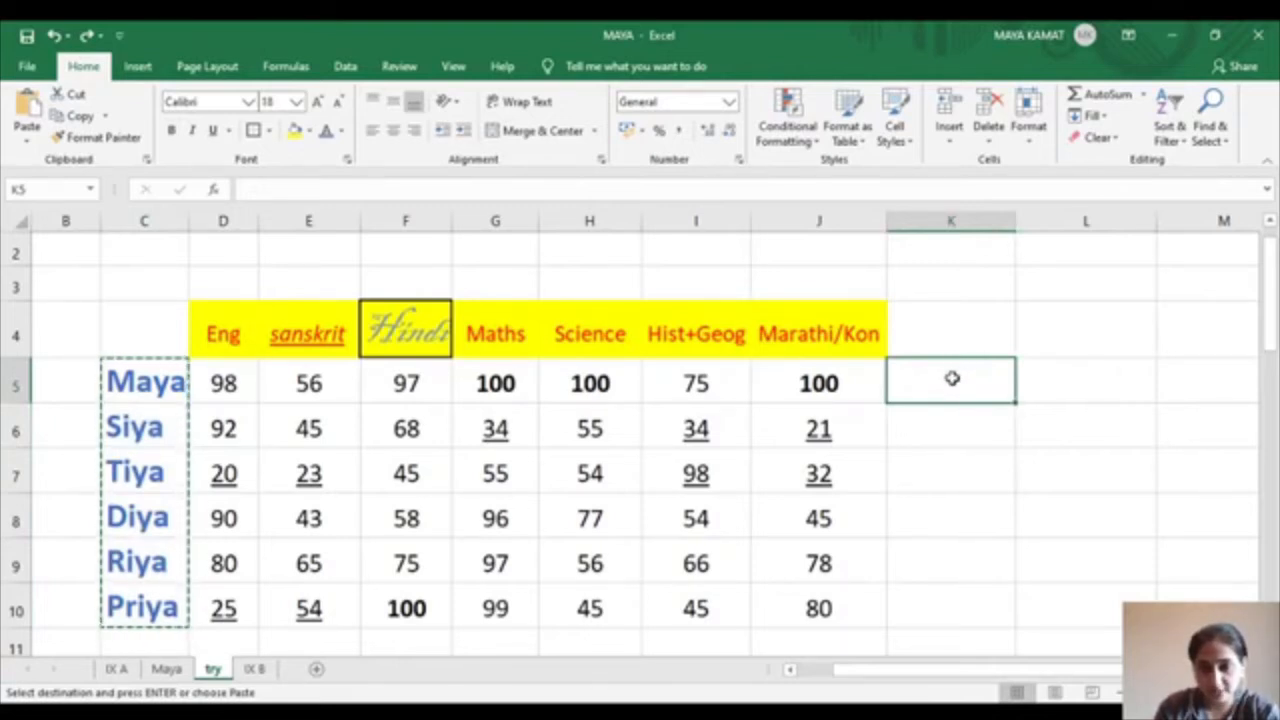
pyautogui.click(27, 104)
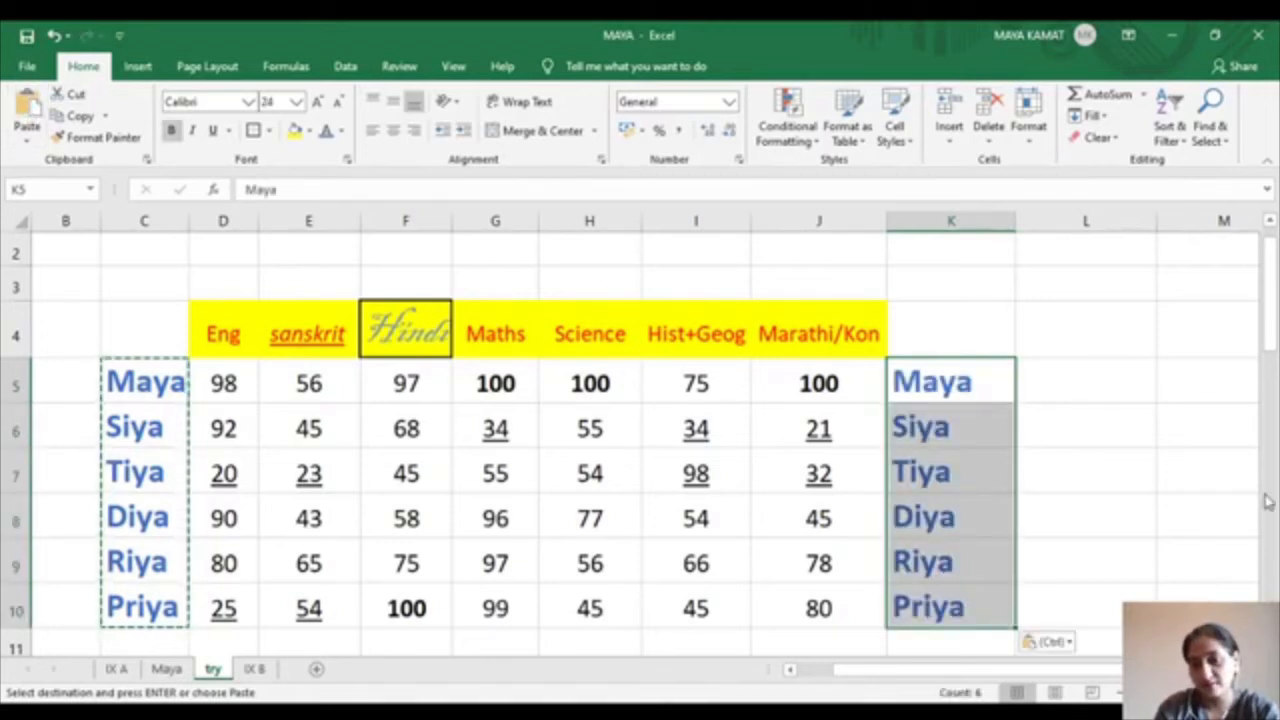
pyautogui.press('Delete')
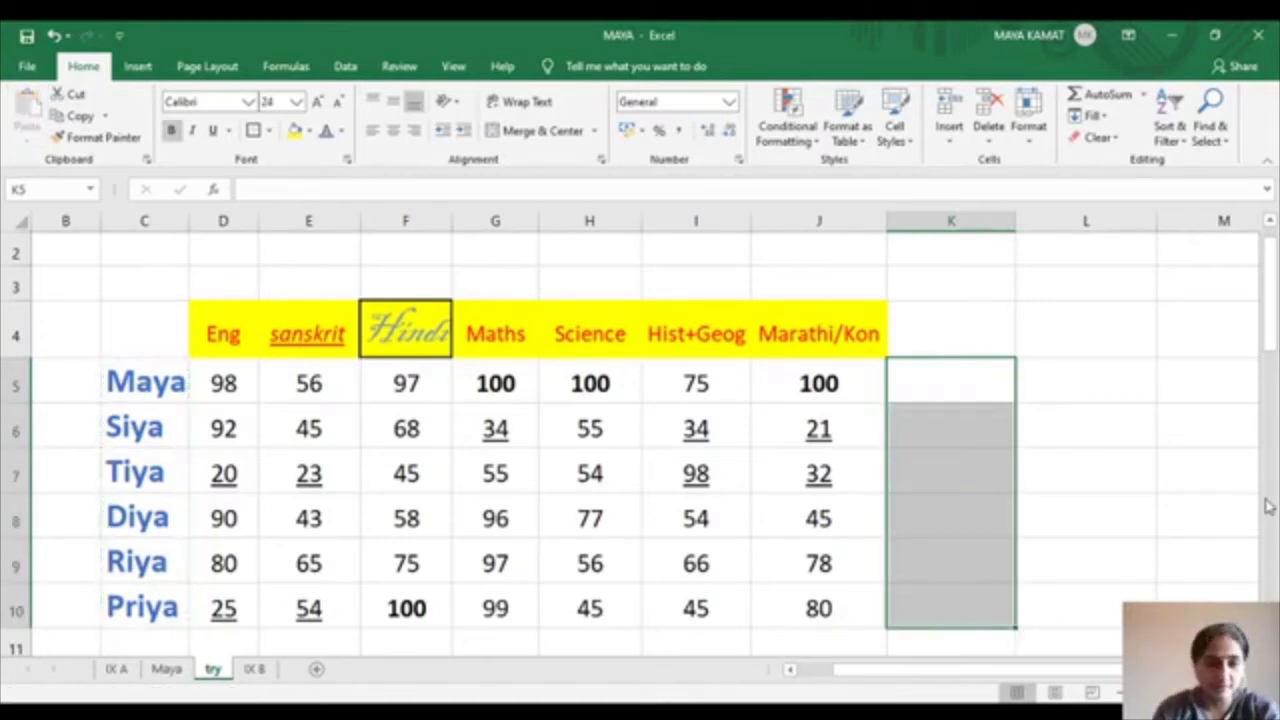
# Cut the student names from C5:C10, paste them into L5:L10, and undo the move
pyautogui.click(160, 392)
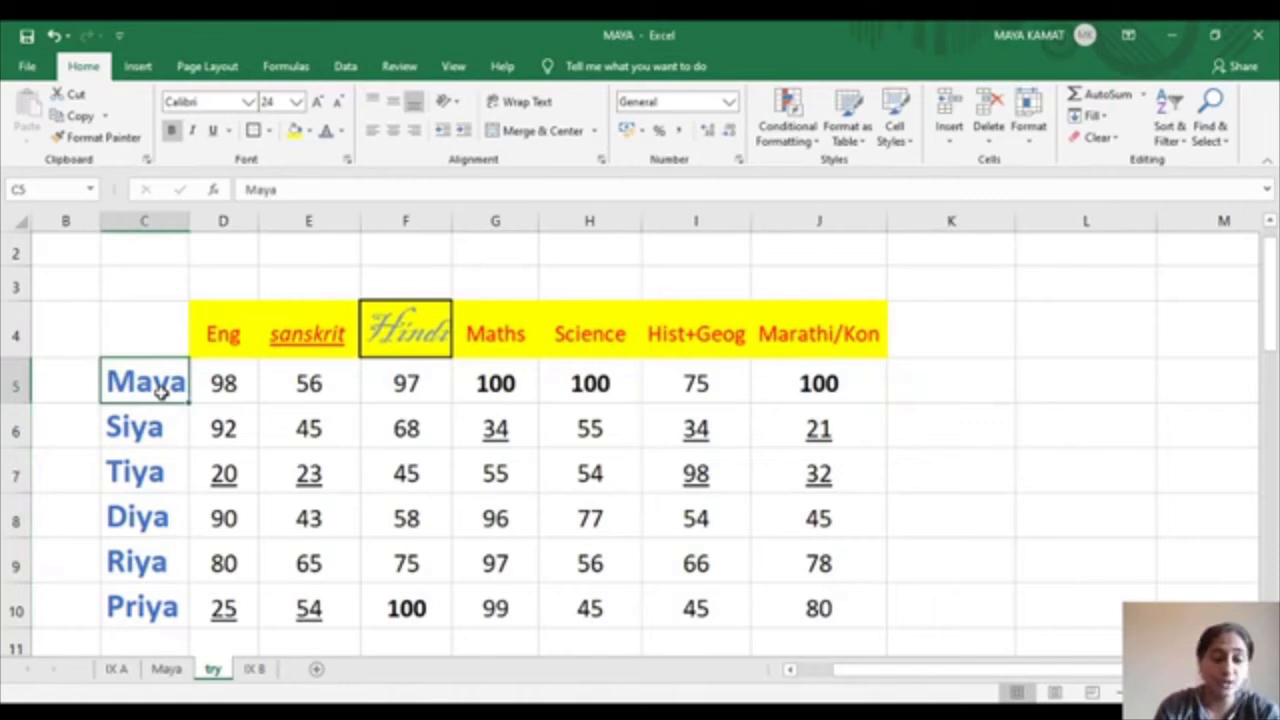
pyautogui.hotkey('shift', 'Down')
pyautogui.hotkey('shift', 'Down')
pyautogui.hotkey('shift', 'Down')
pyautogui.hotkey('shift', 'Down')
pyautogui.hotkey('shift', 'Down')
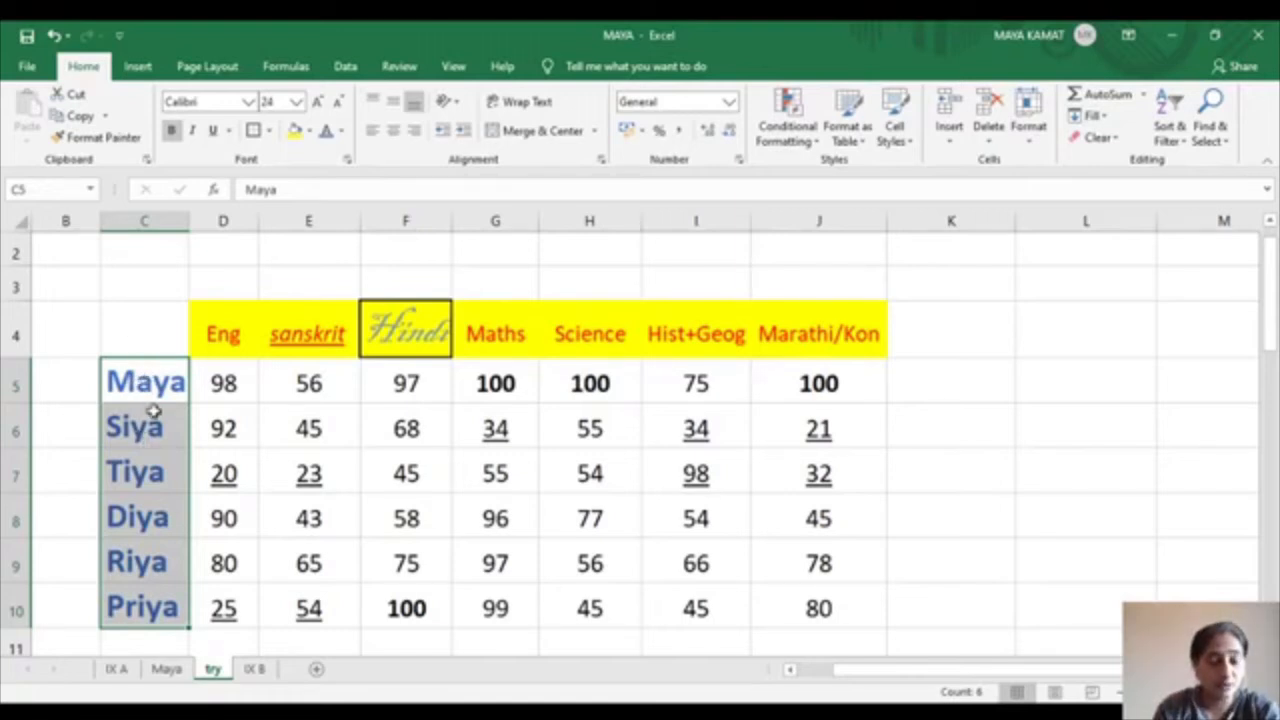
pyautogui.click(75, 95)
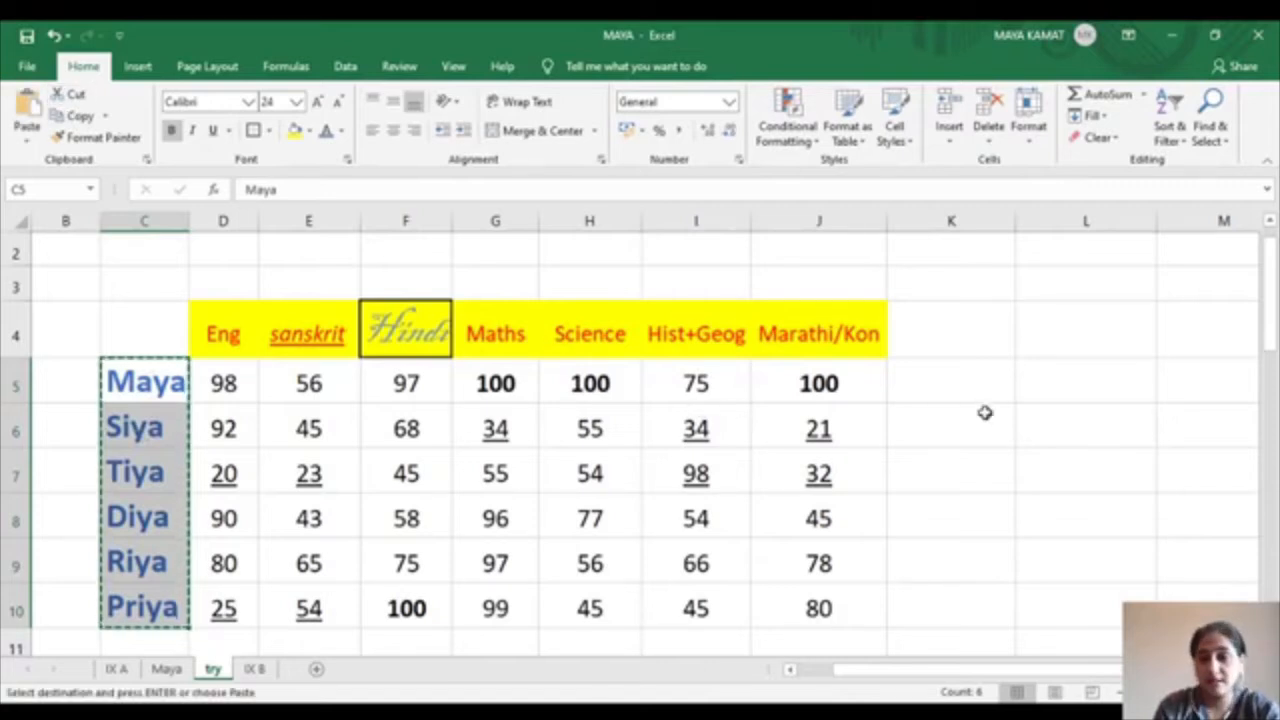
pyautogui.click(1067, 374)
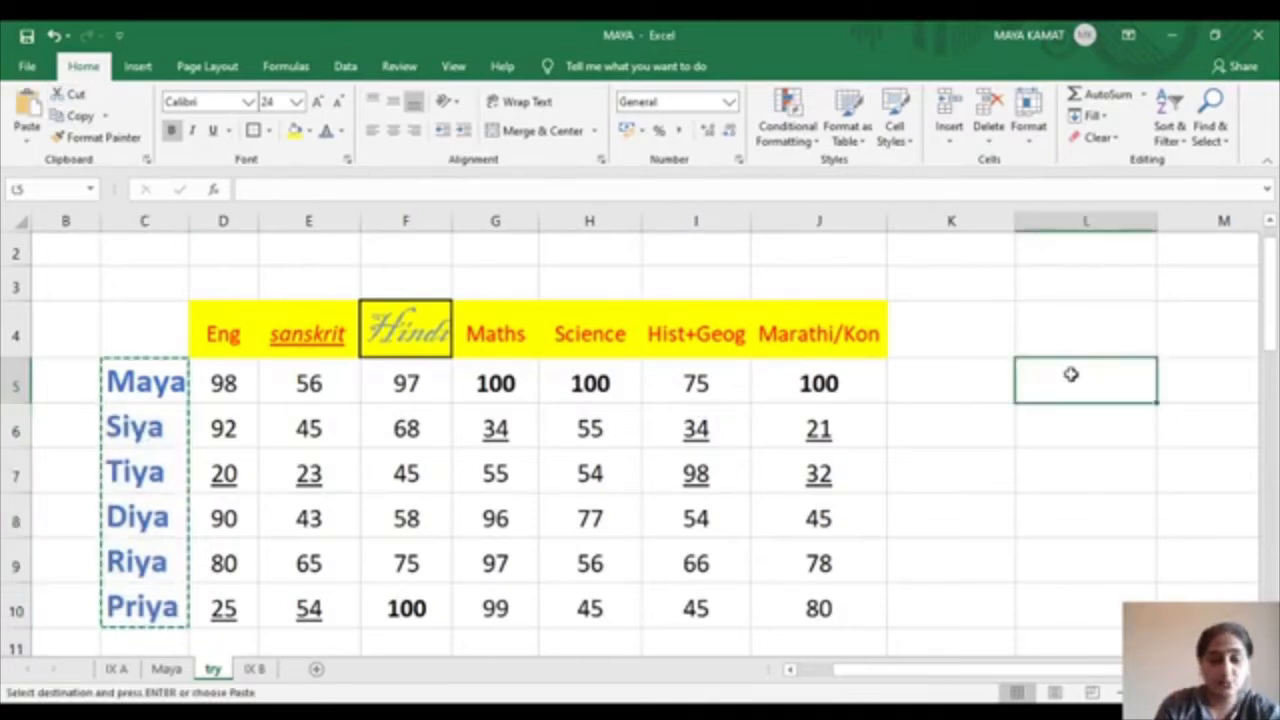
pyautogui.hotkey('ctrl', 'v')
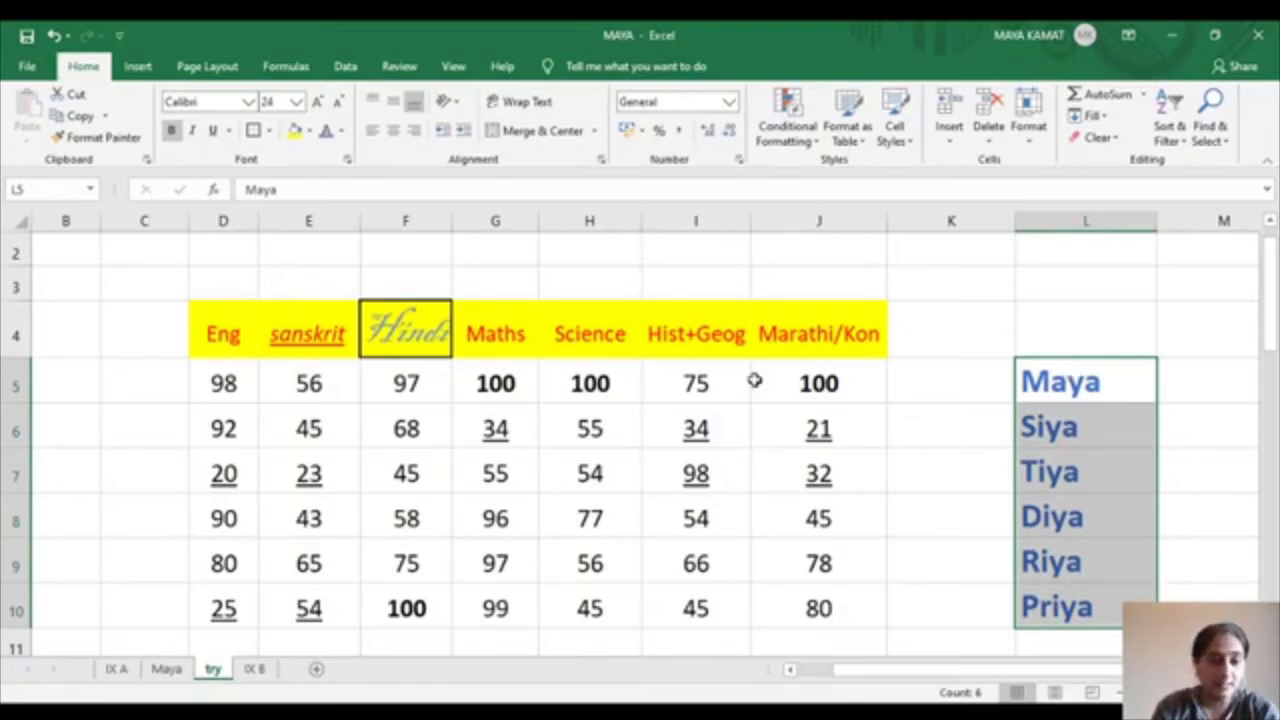
pyautogui.hotkey('ctrl', 'z')
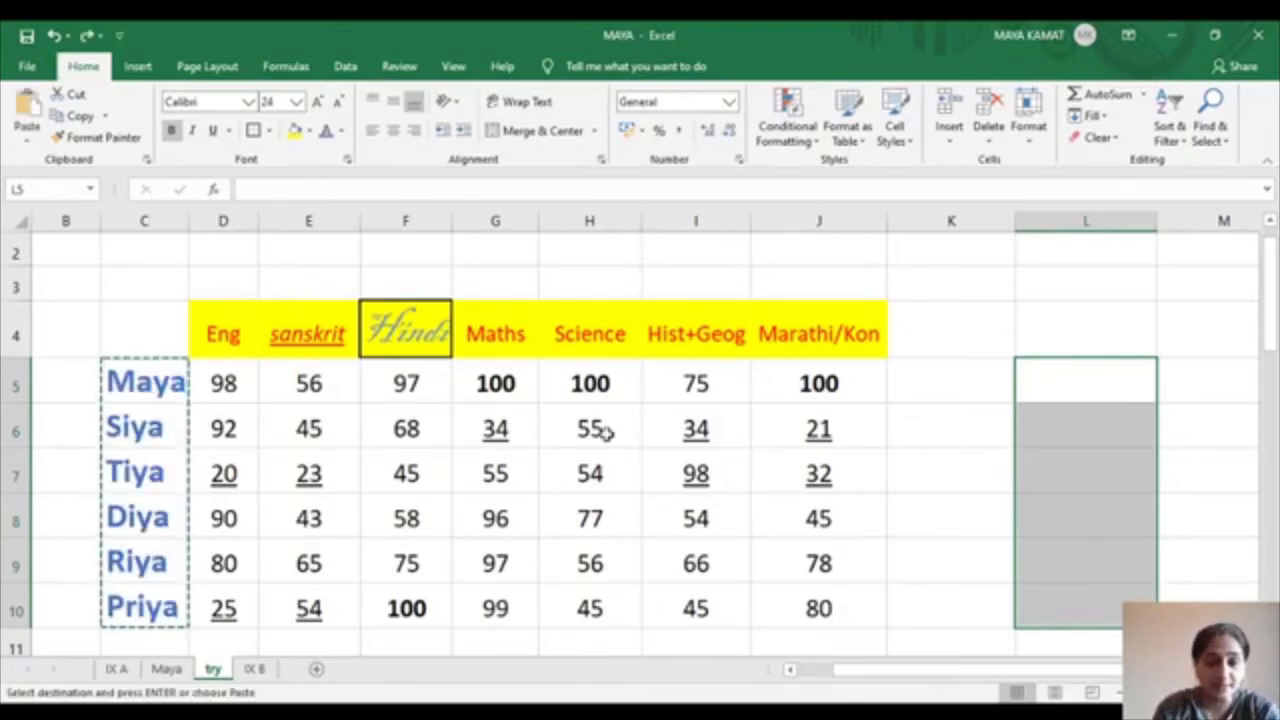
pyautogui.click(934, 351)
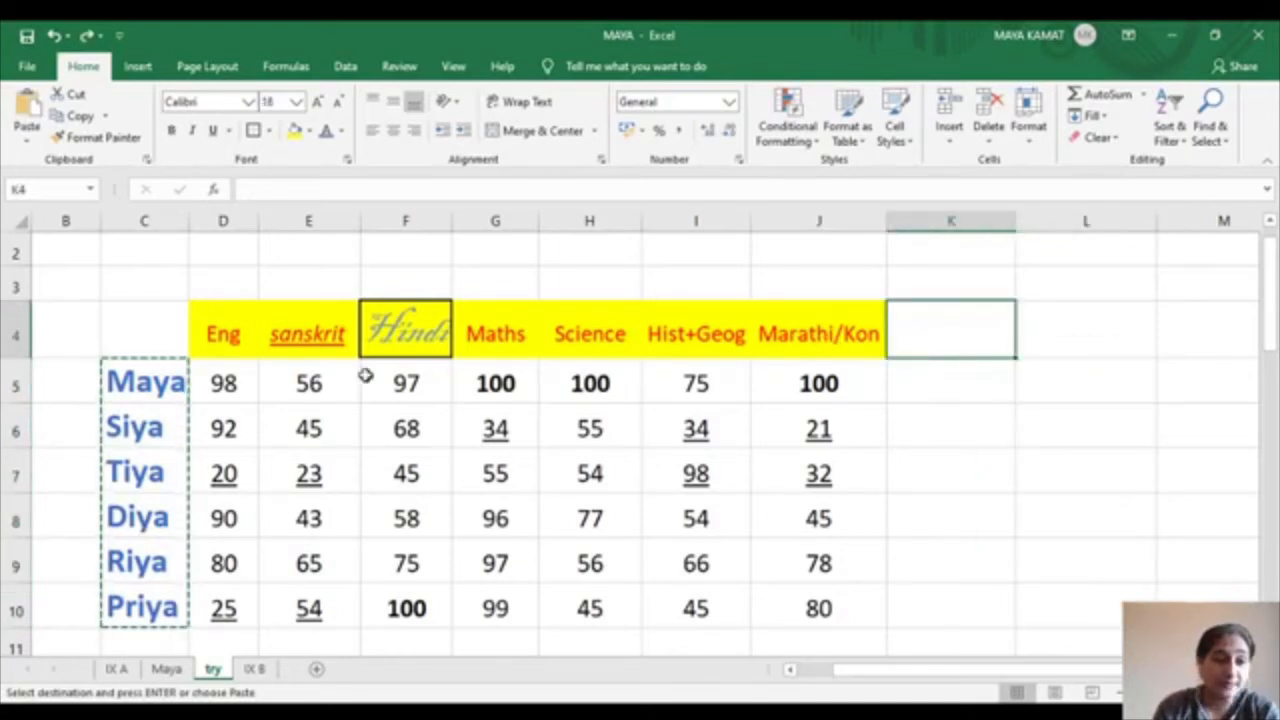
pyautogui.click(140, 385)
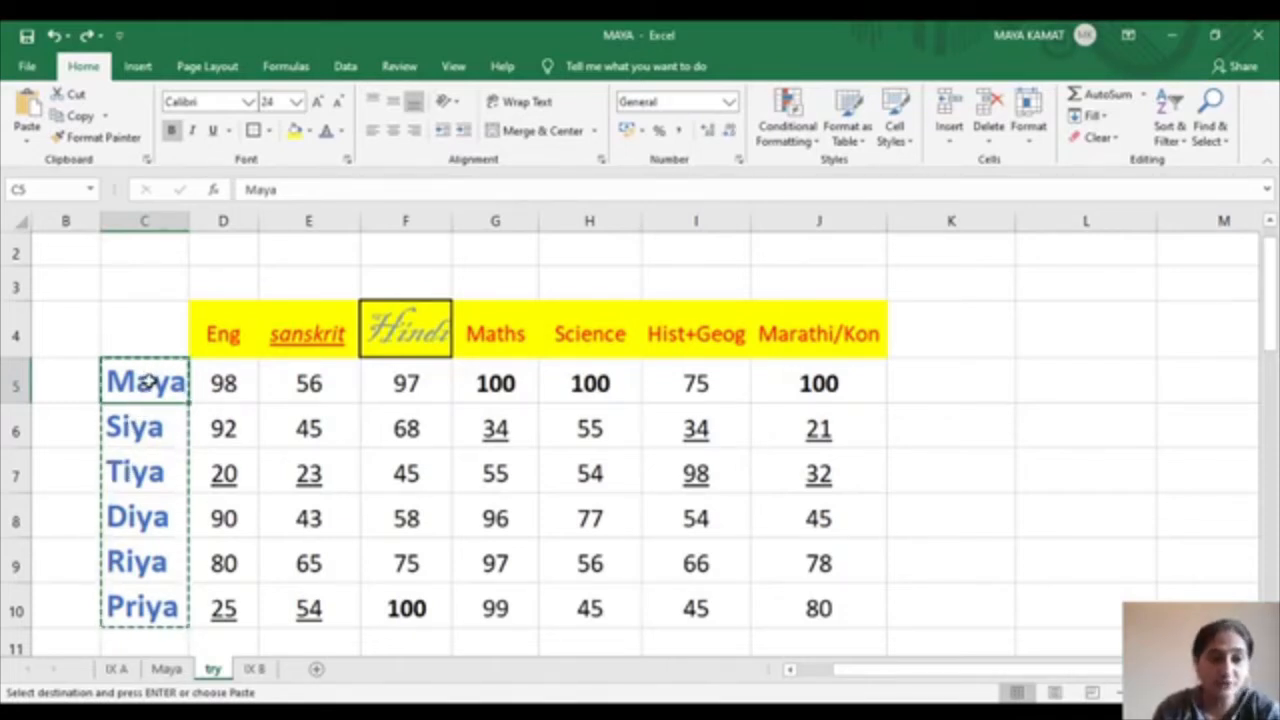
pyautogui.click(975, 372)
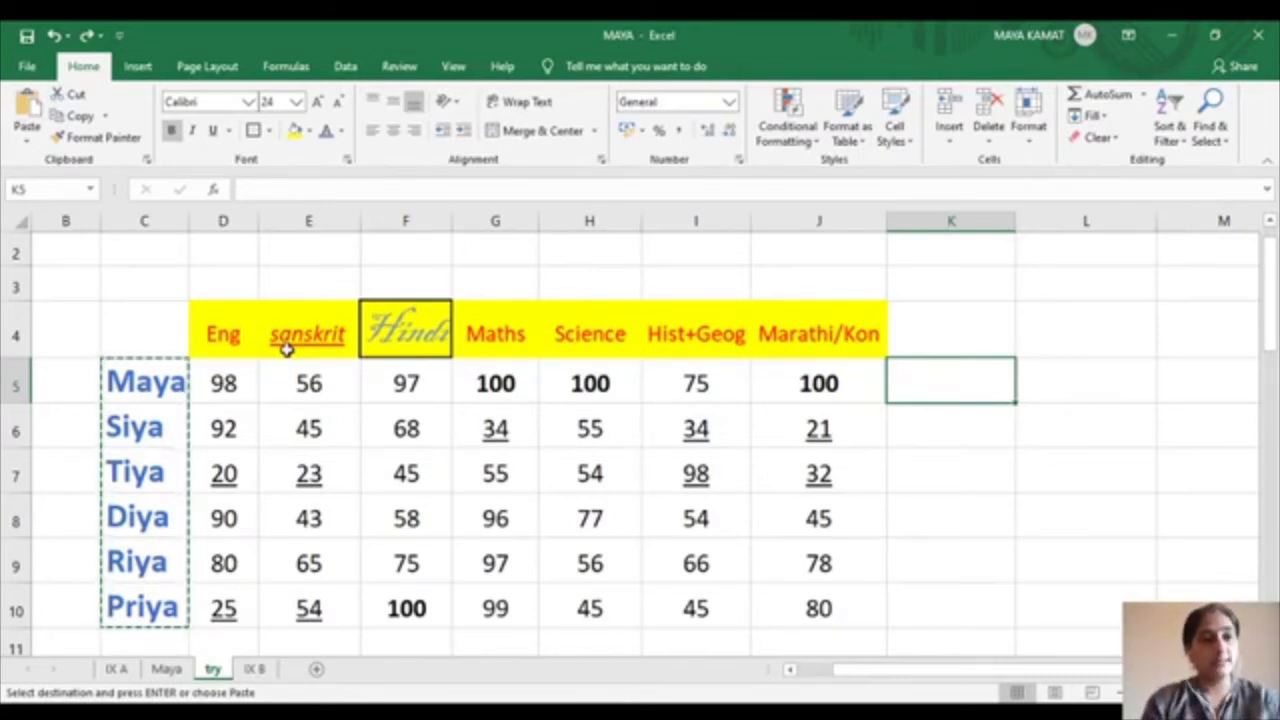
# Insert the Human Heart picture into the sheet at cell L5
pyautogui.click(1120, 395)
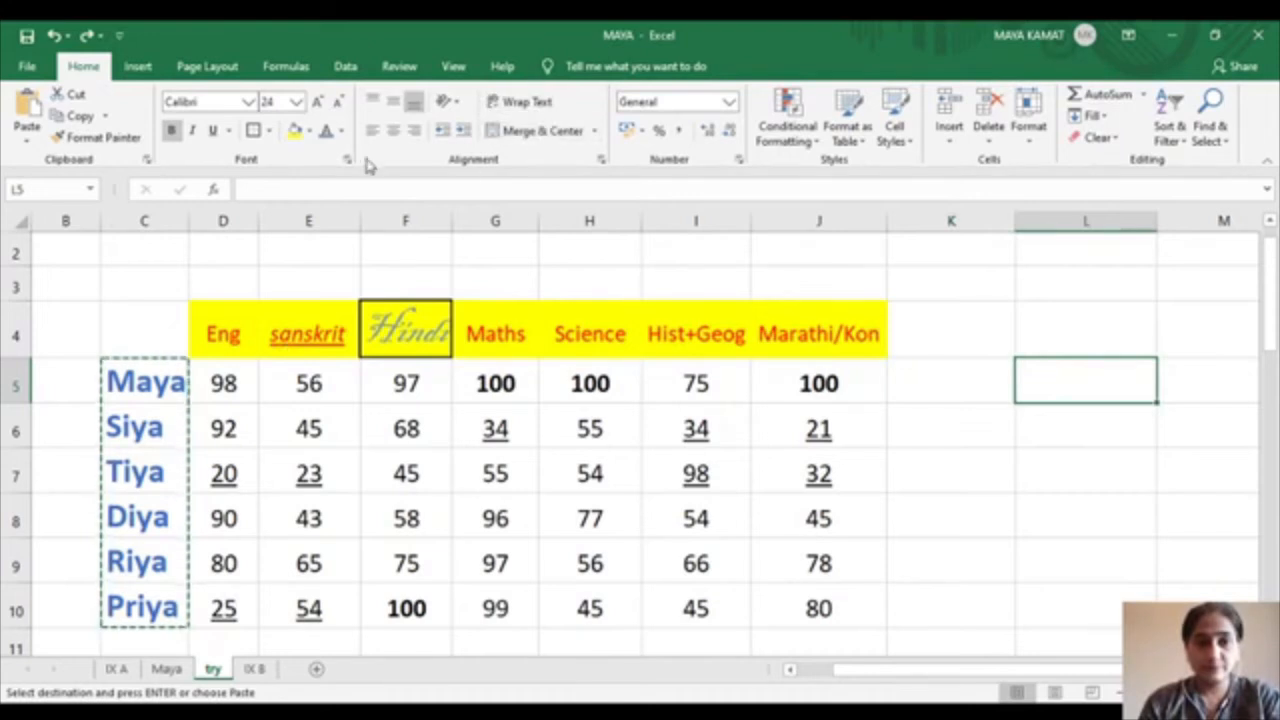
pyautogui.click(139, 67)
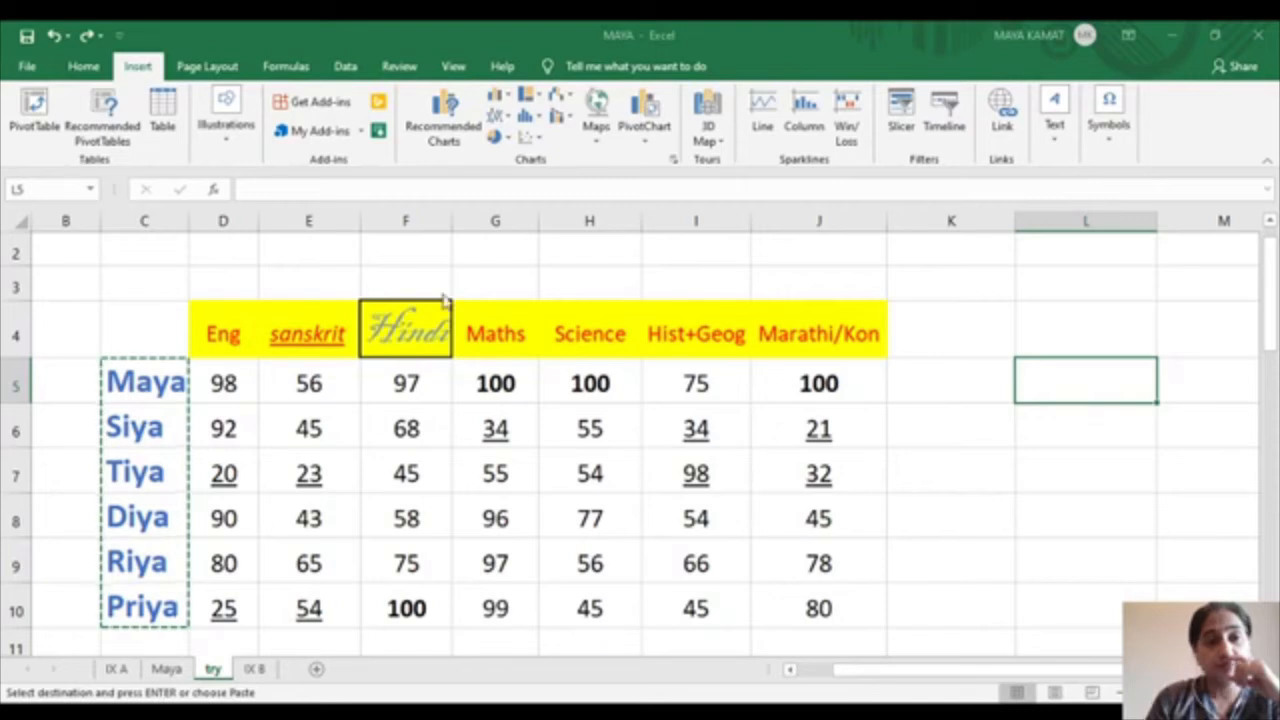
pyautogui.click(358, 301)
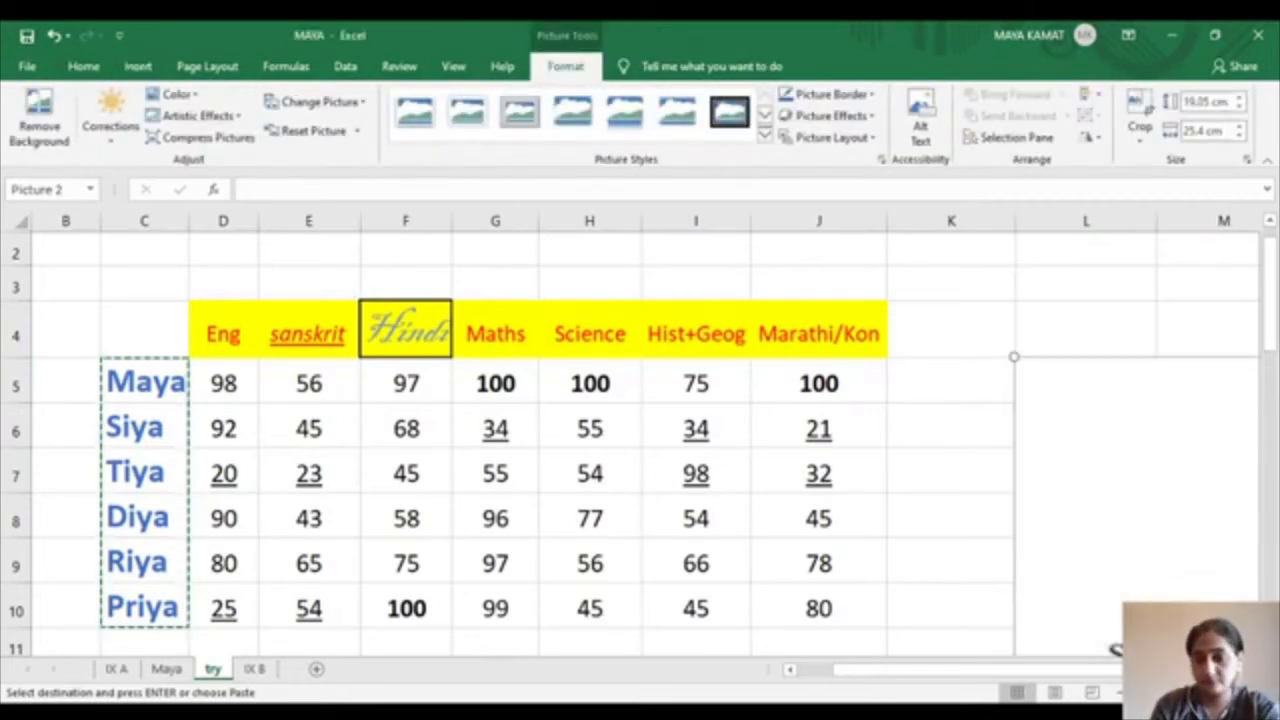
# Shrink the heart picture proportionally from its lower-right corner to about 10.94 cm high and 14.59 cm wide
pyautogui.hscroll(10, 1113, 648)
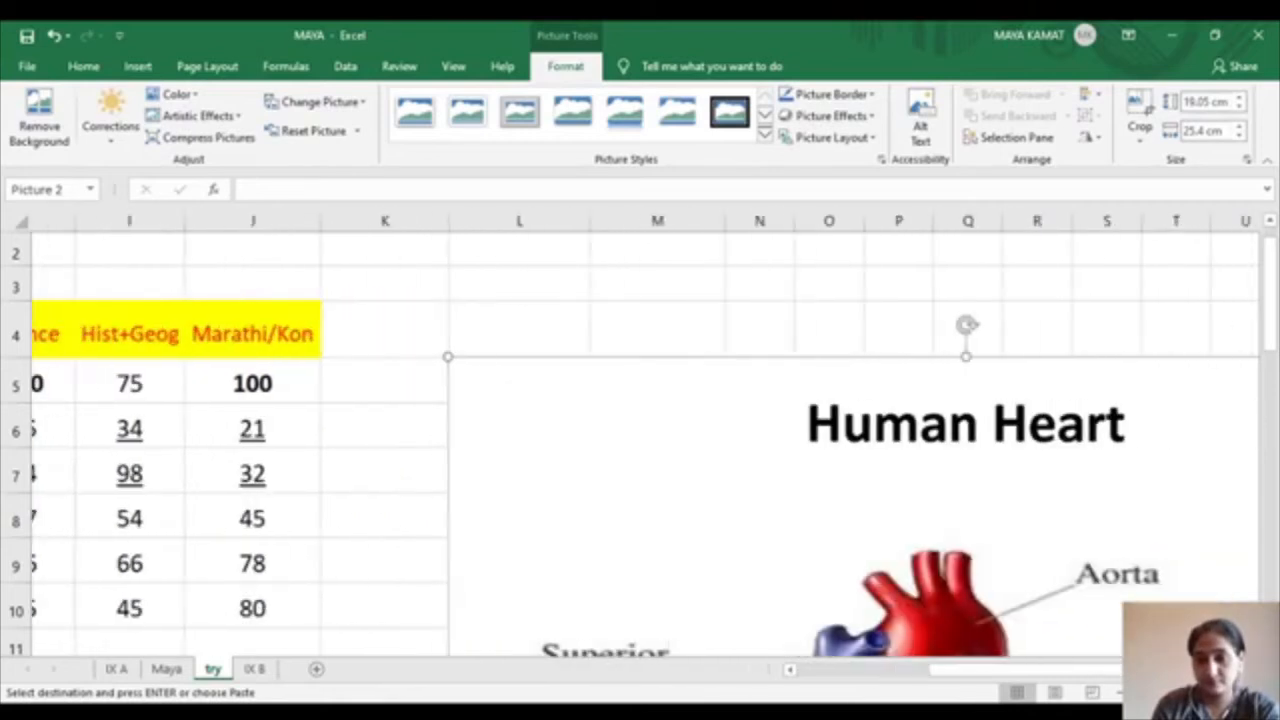
pyautogui.hscroll(3, 1113, 648)
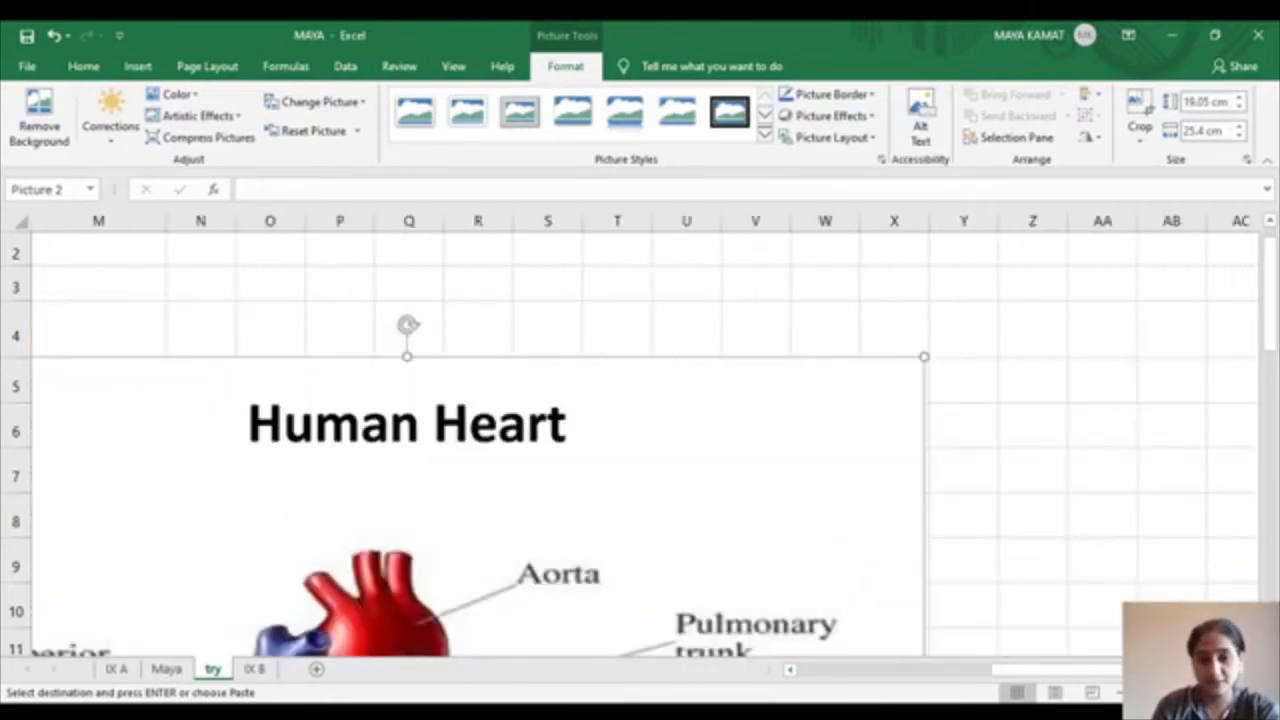
pyautogui.scroll(-2, 640, 440)
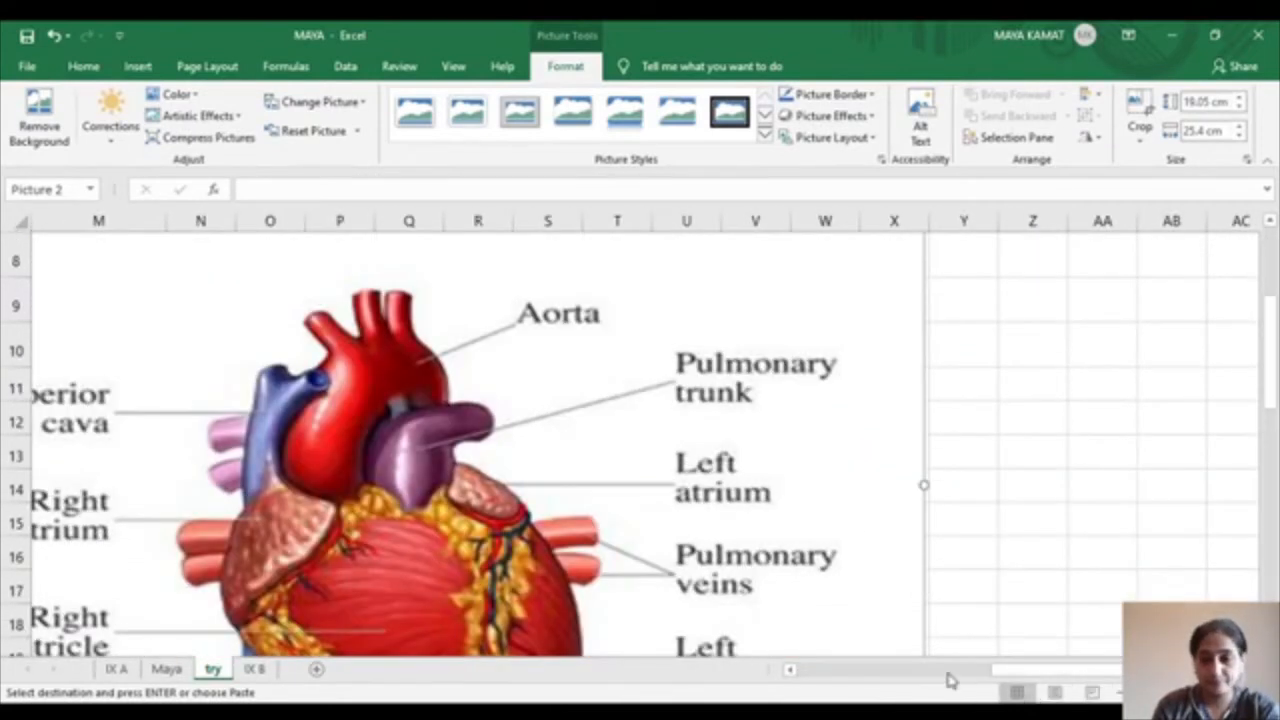
pyautogui.click(947, 672)
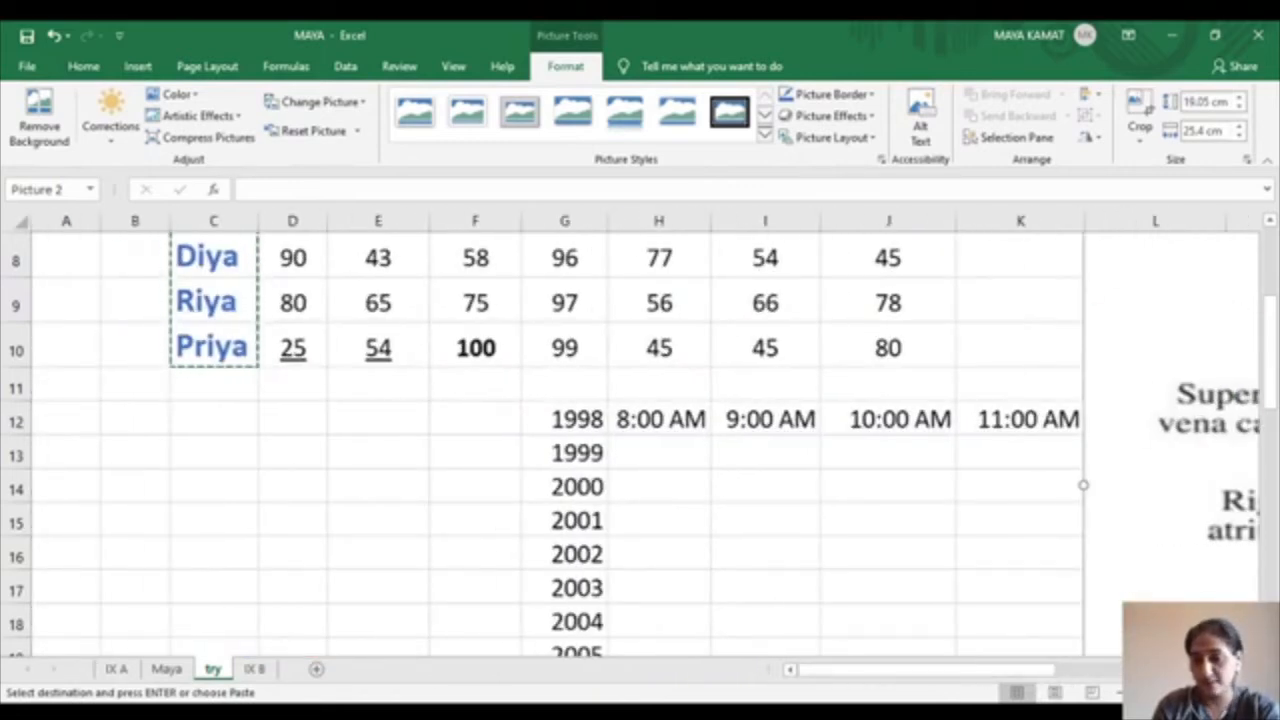
pyautogui.hscroll(5, 640, 440)
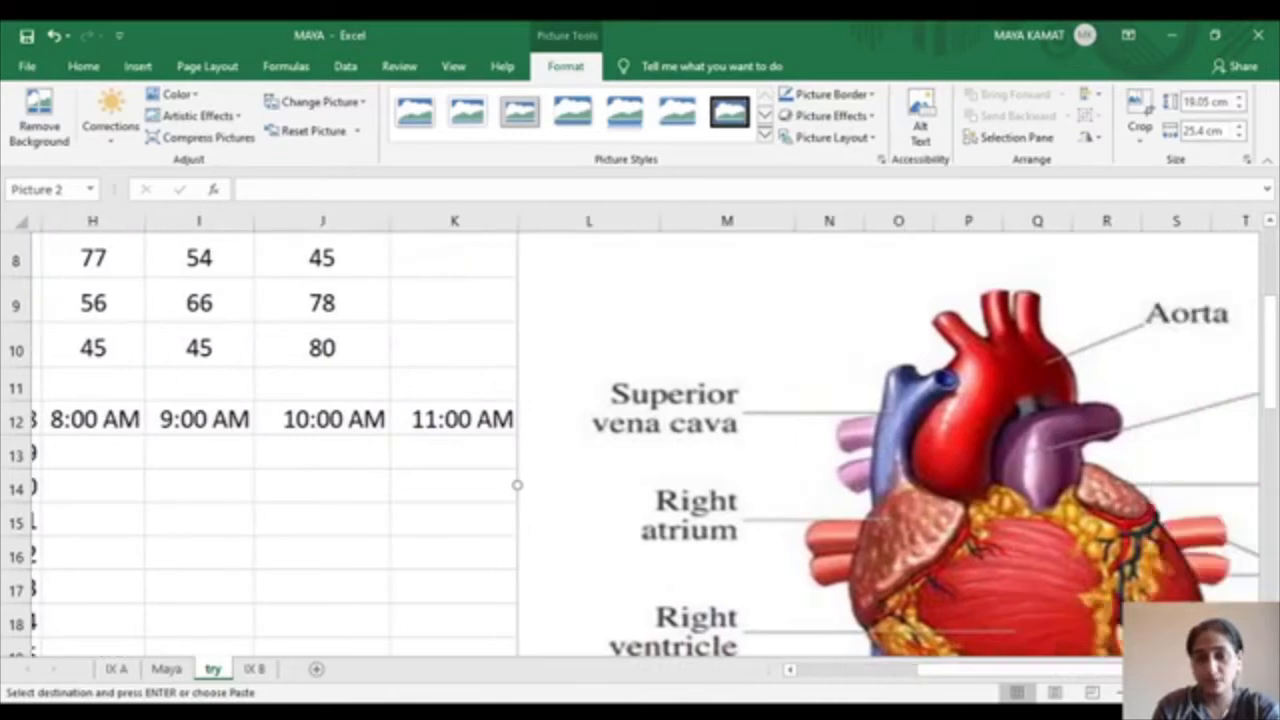
pyautogui.hscroll(4, 640, 440)
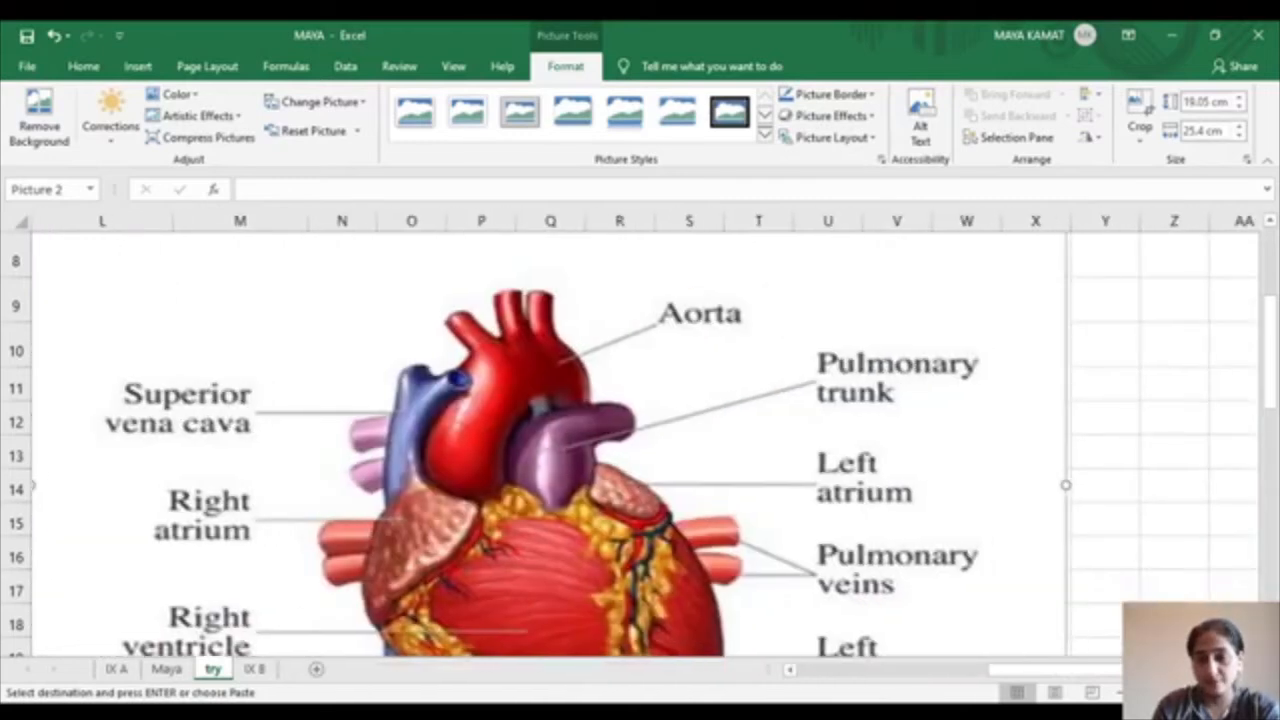
pyautogui.scroll(-4, 1206, 597)
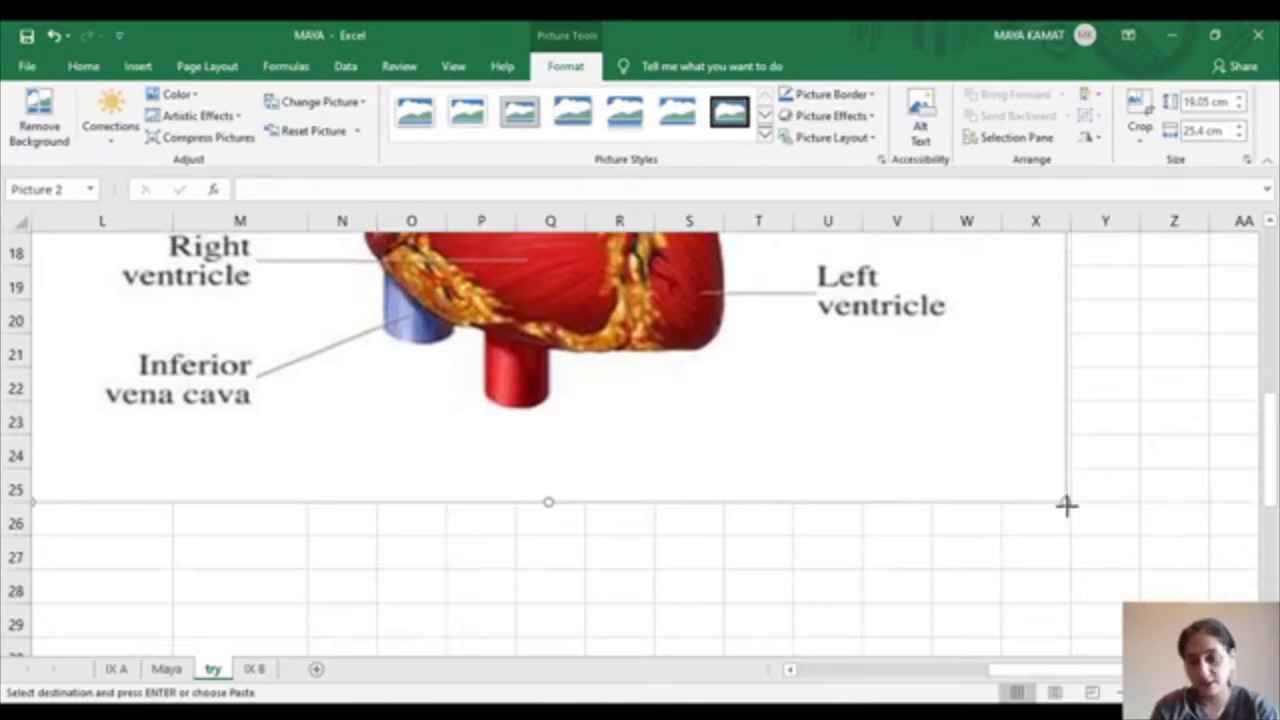
pyautogui.moveTo(1066, 505); pyautogui.dragTo(625, 132)
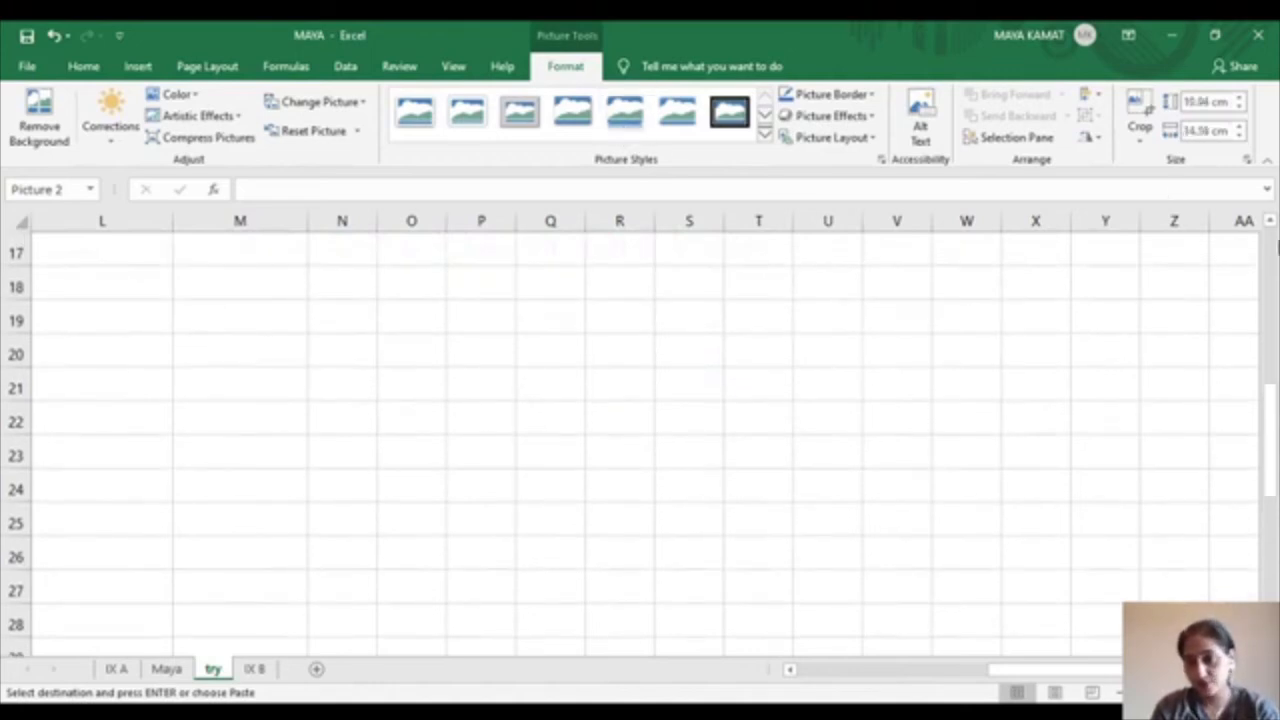
# Squeeze the heart picture past its left edge to mirror it, and resize it to about 4.39 cm wide and 8.33 cm high
pyautogui.moveTo(1271, 226); pyautogui.dragTo(1271, 226)
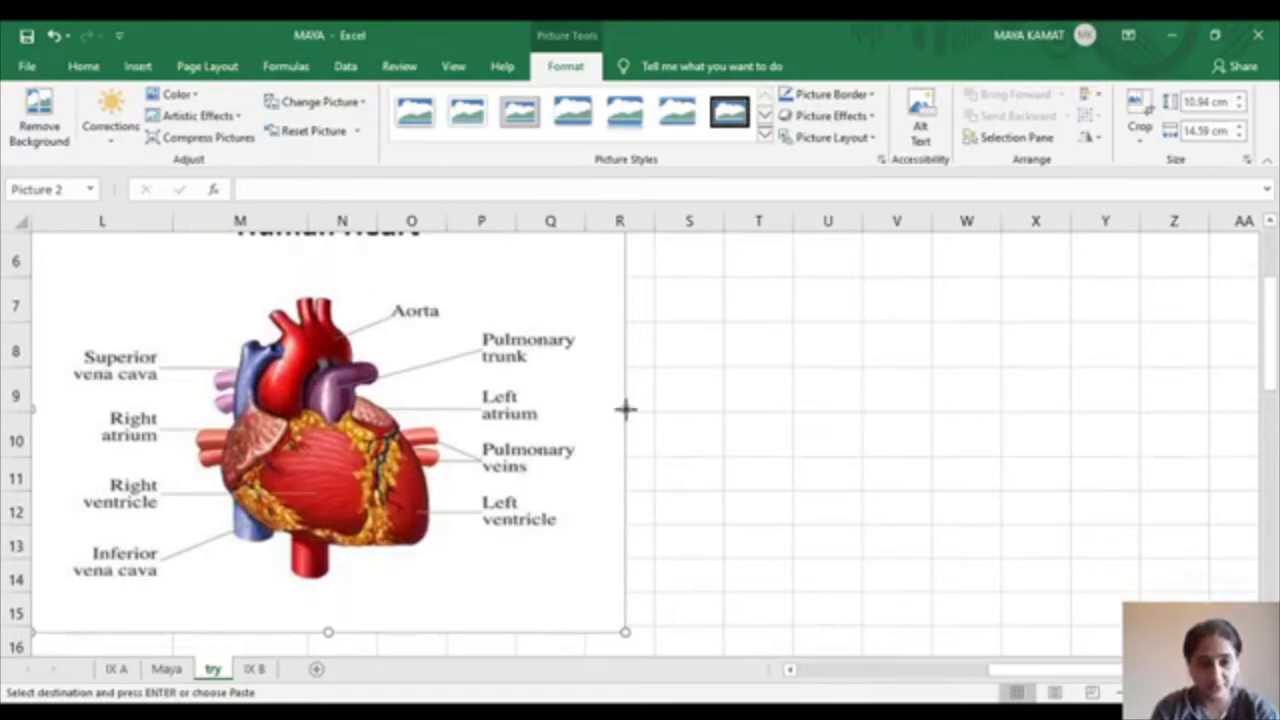
pyautogui.moveTo(625, 408); pyautogui.dragTo(62, 418)
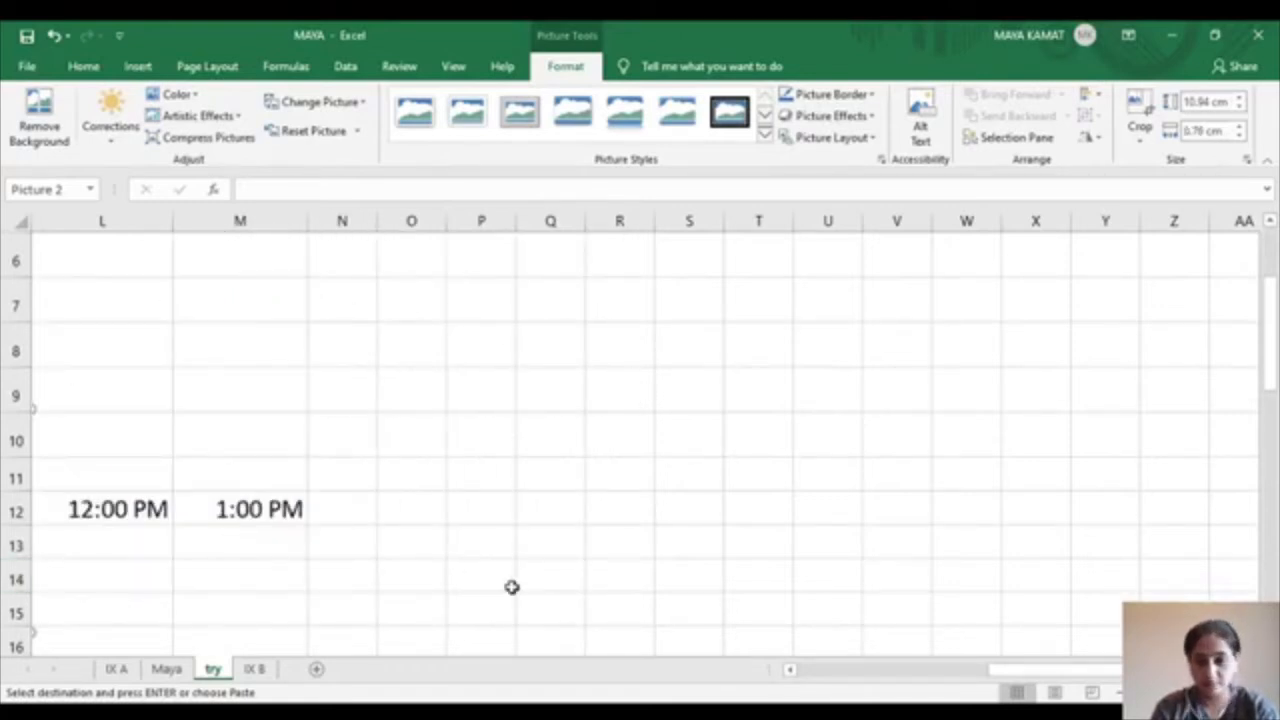
pyautogui.click(949, 676)
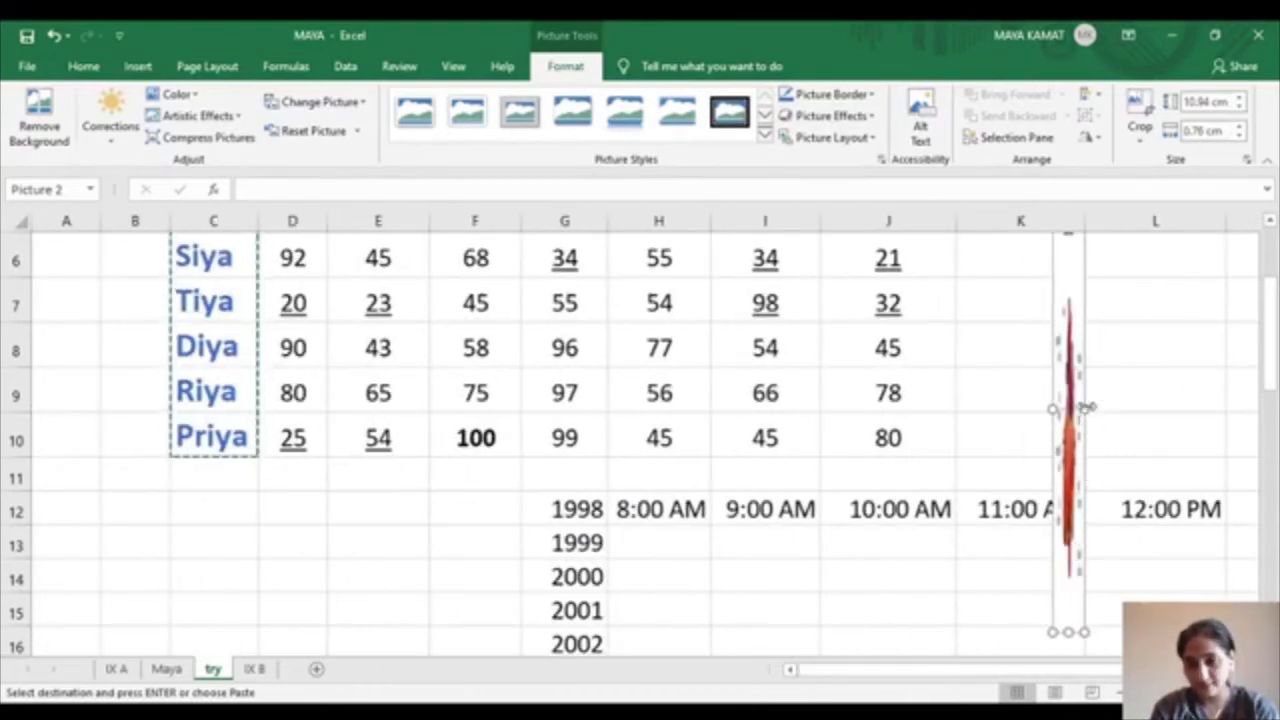
pyautogui.moveTo(1086, 408); pyautogui.dragTo(1235, 392)
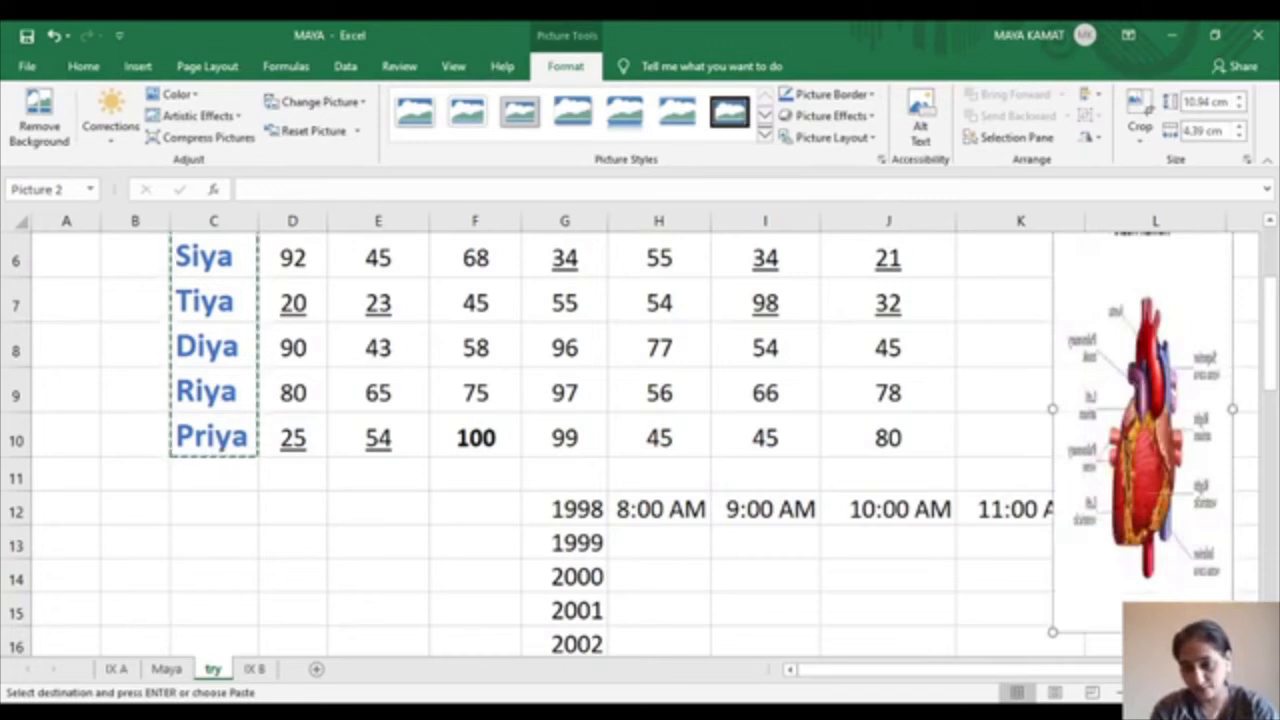
pyautogui.moveTo(1142, 632); pyautogui.dragTo(1135, 528)
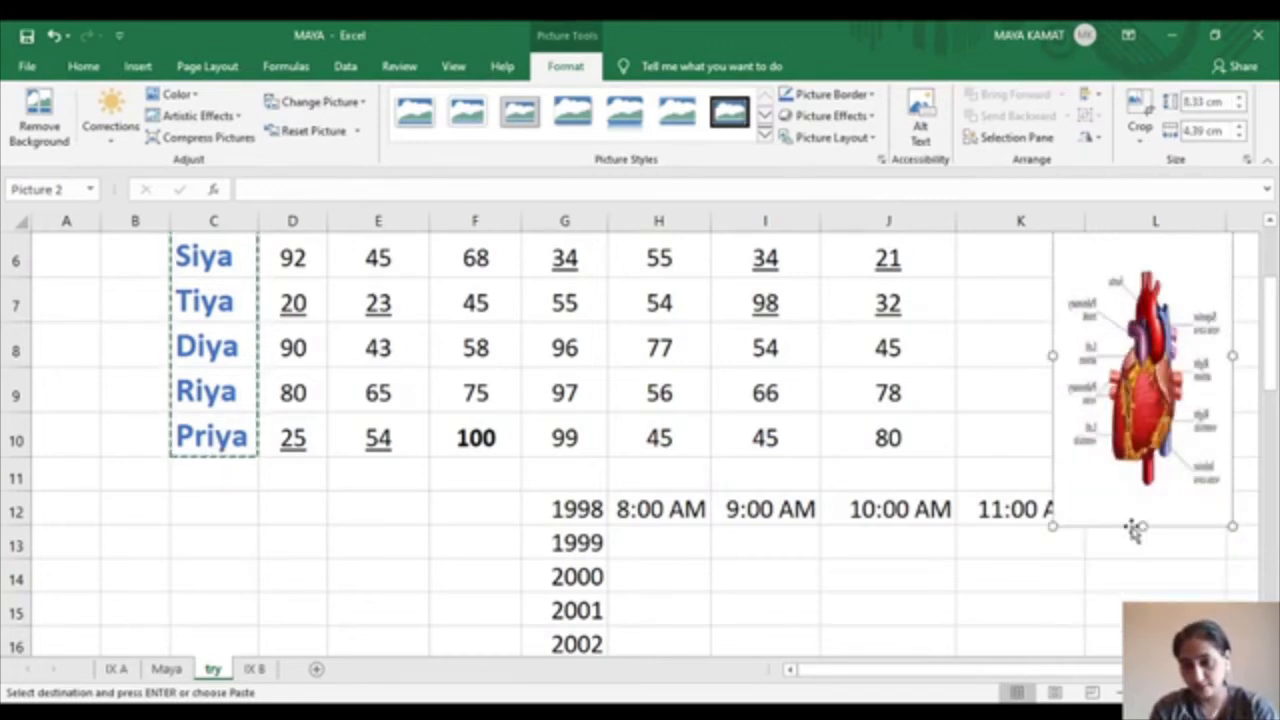
# Rotate the heart picture slightly counterclockwise
pyautogui.click(1271, 222)
pyautogui.click(1271, 222)
pyautogui.click(1271, 222)
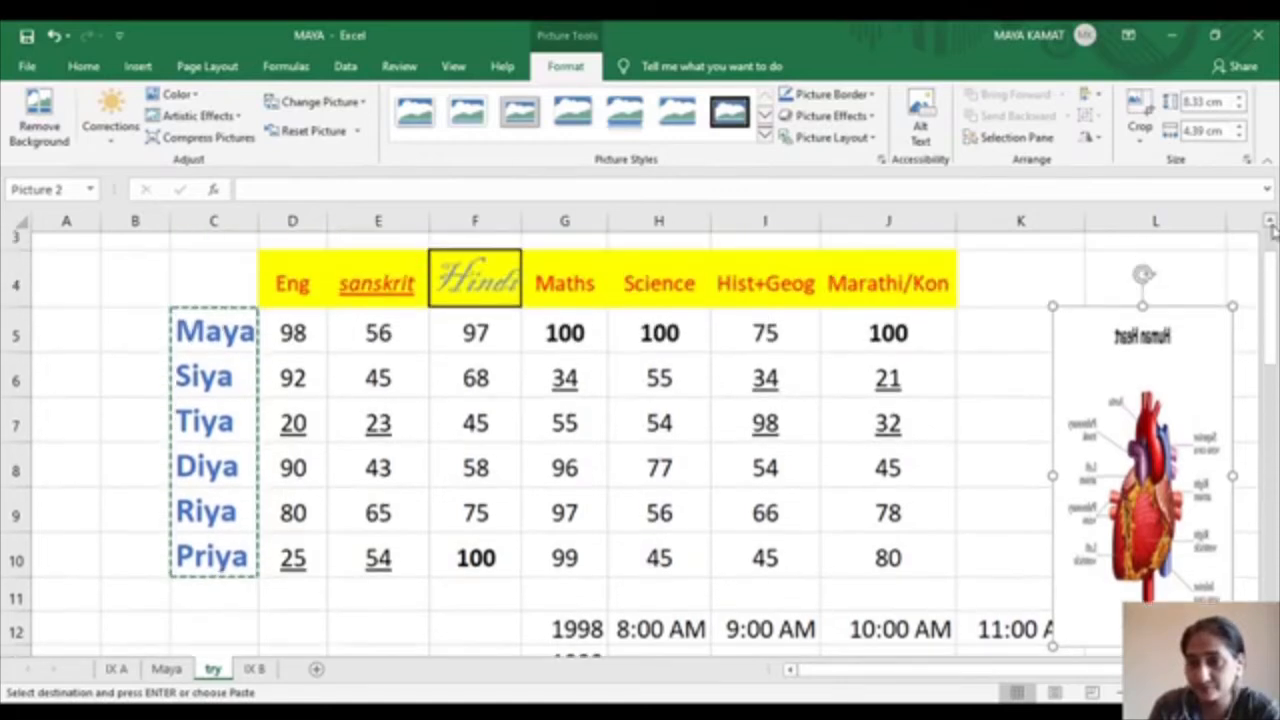
pyautogui.click(1271, 222)
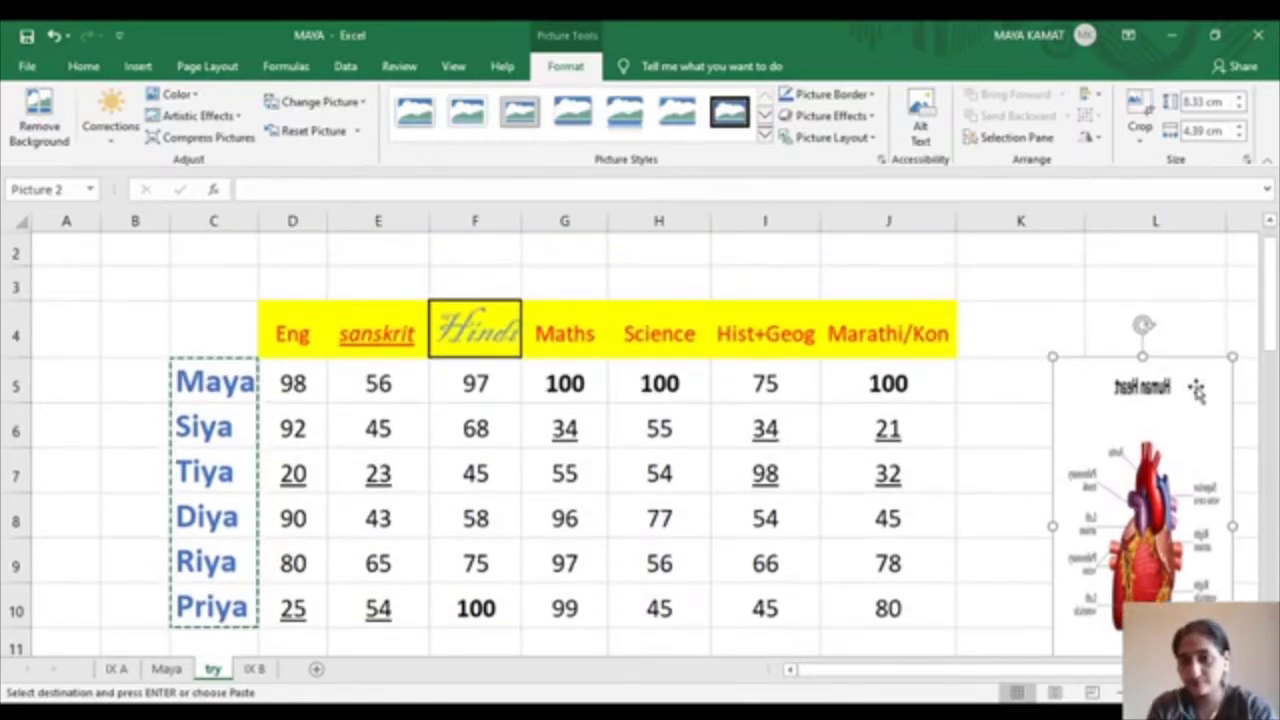
pyautogui.moveTo(1144, 326); pyautogui.dragTo(1073, 344)
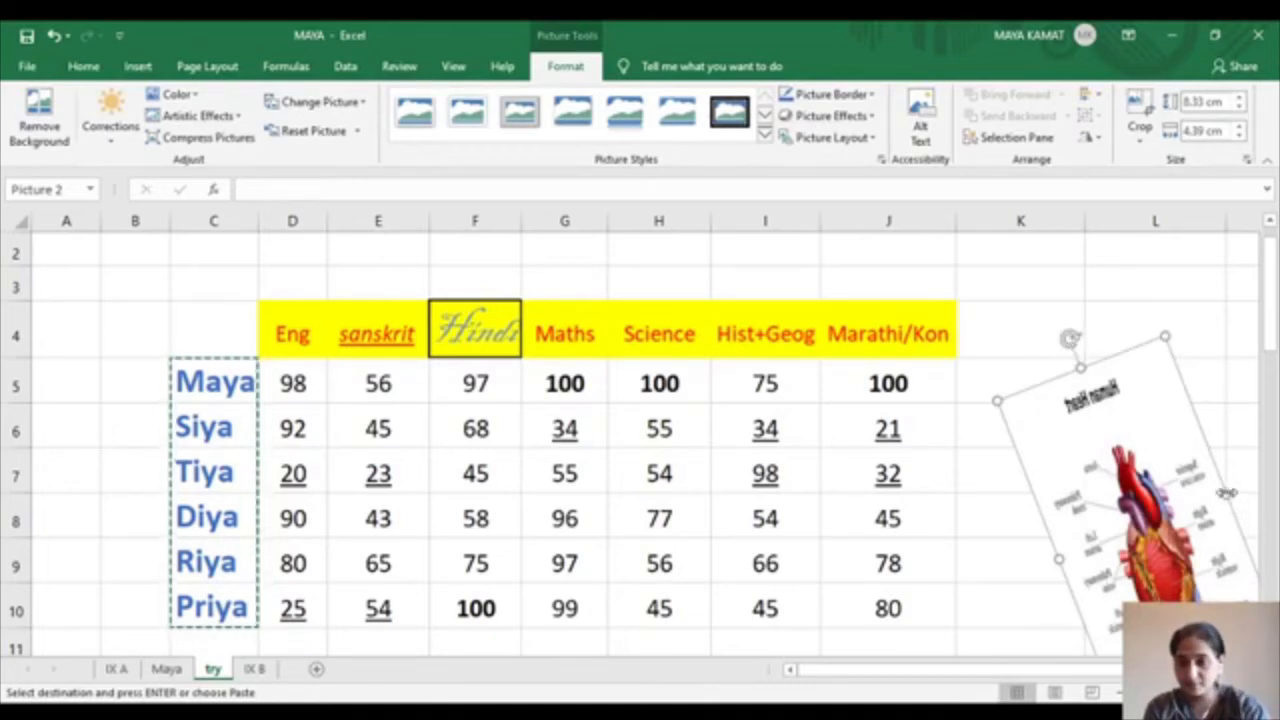
# Stretch the heart picture across its opposite edge to reverse the mirroring, making it about 5.59 cm wide
pyautogui.moveTo(1224, 490); pyautogui.dragTo(1050, 558)
pyautogui.moveTo(1195, 521); pyautogui.dragTo(1226, 515)
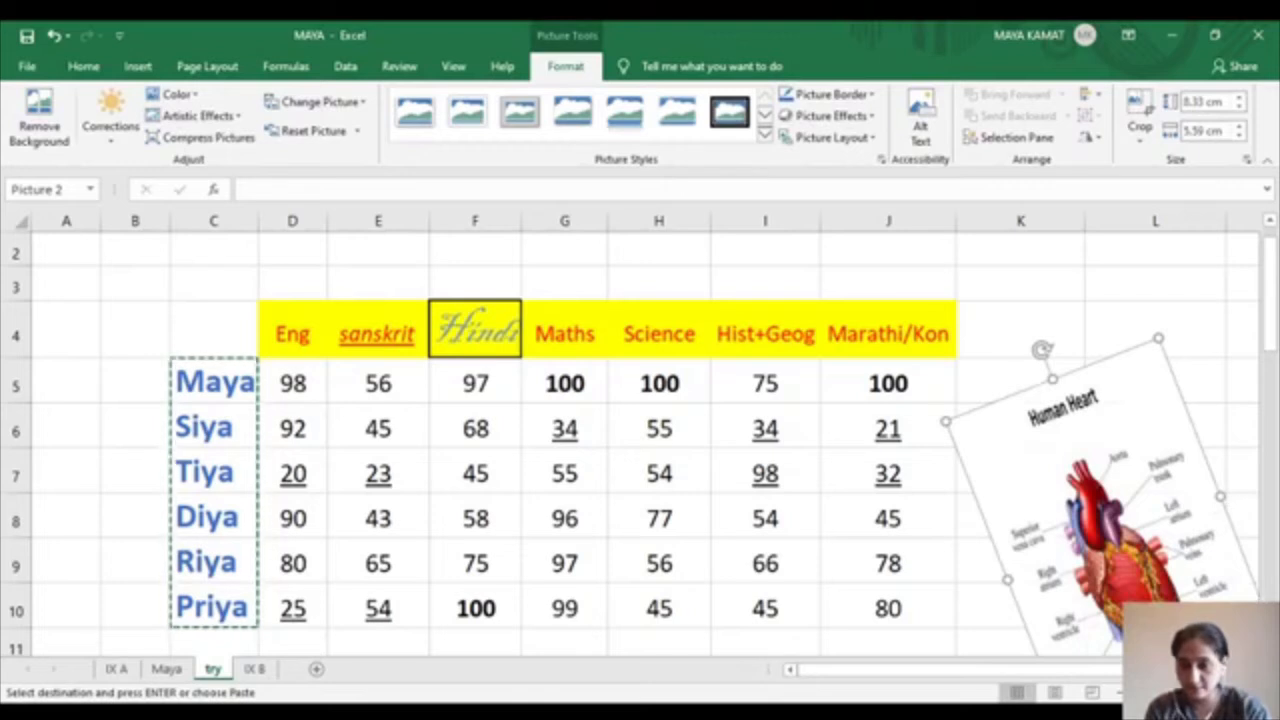
pyautogui.scroll(-2, 640, 440)
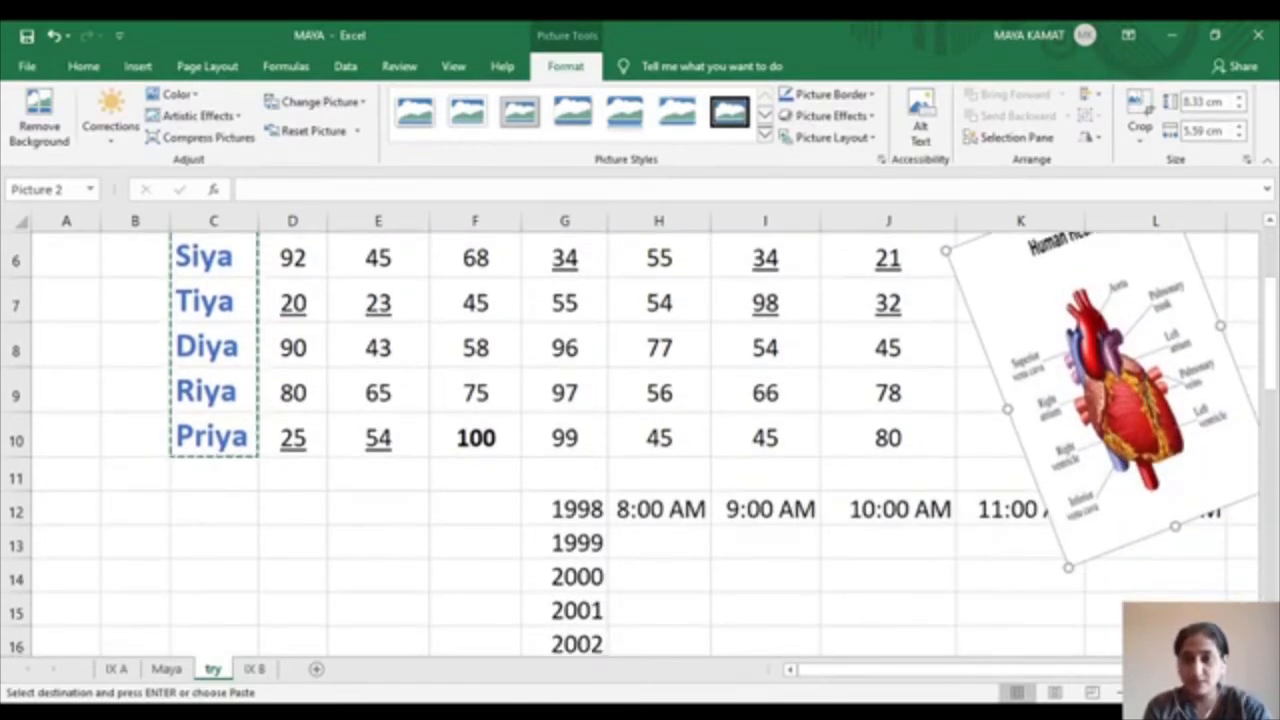
# Rotate the tilted heart picture clockwise until it stands upright beside the marks table
pyautogui.click(1269, 224)
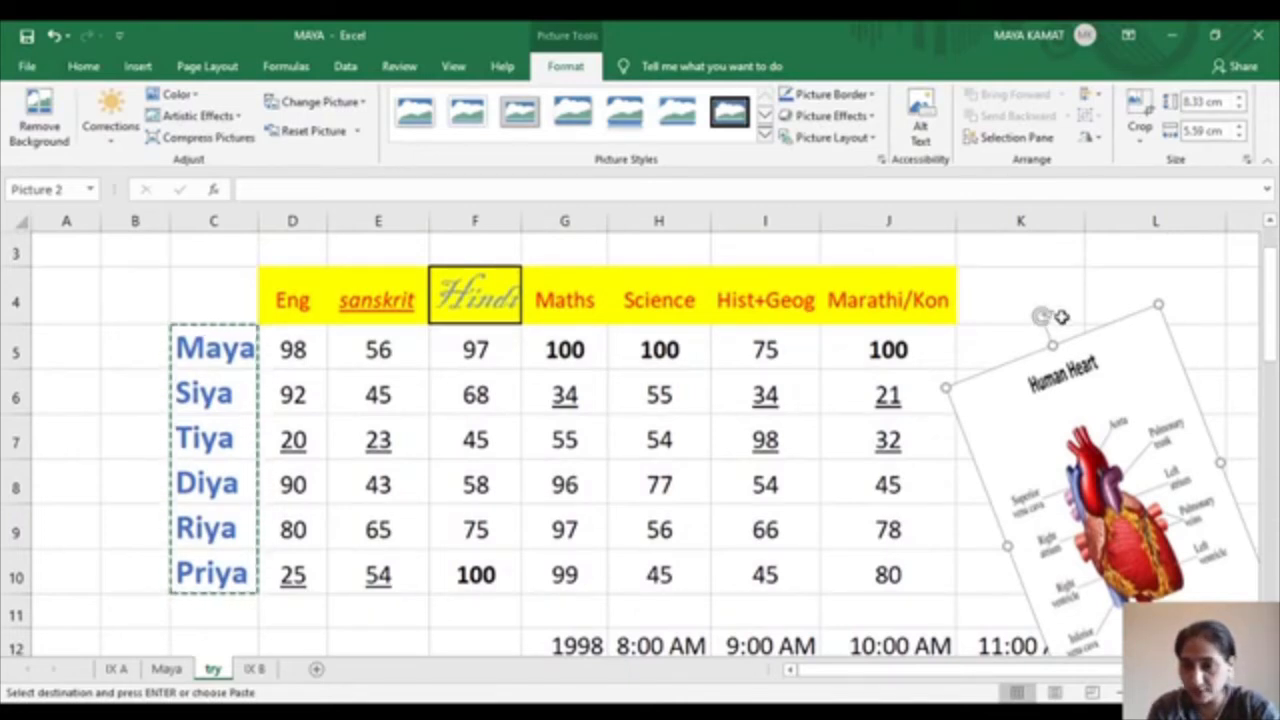
pyautogui.moveTo(1040, 313); pyautogui.dragTo(1109, 306)
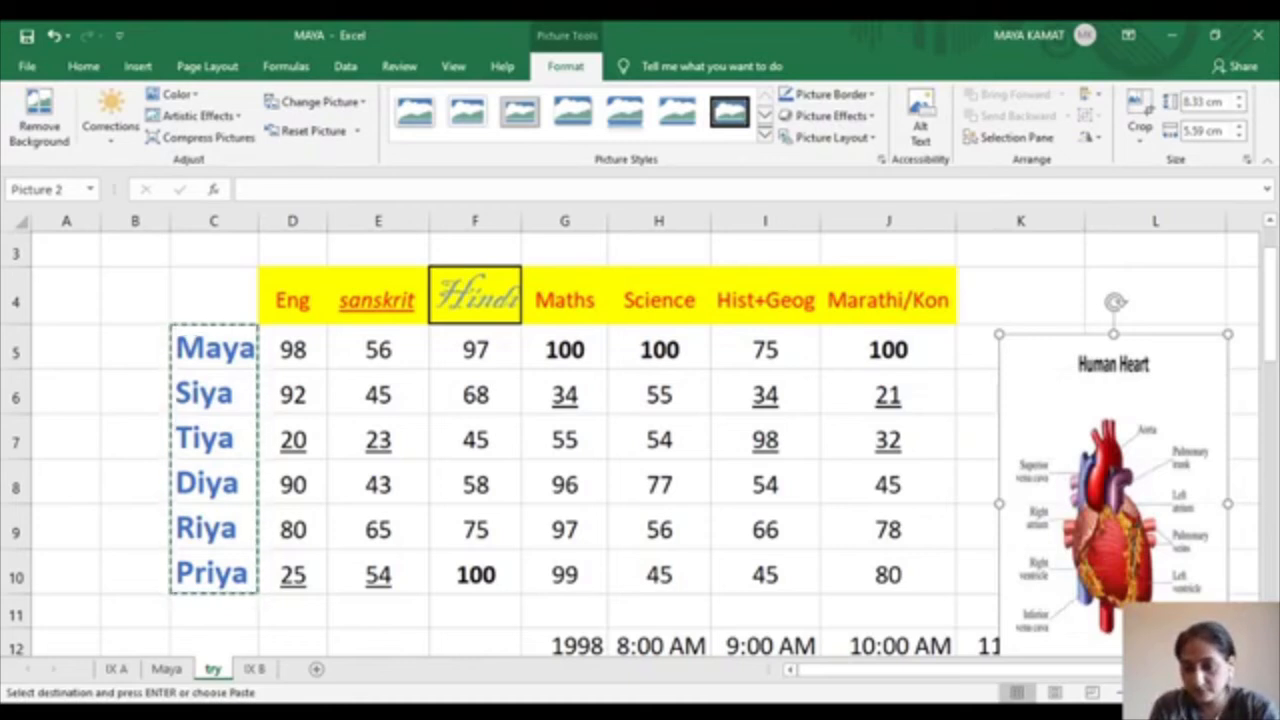
# Apply the thick black double-frame picture style to the heart picture and recolour its border blue
pyautogui.scroll(-2, 1110, 305)
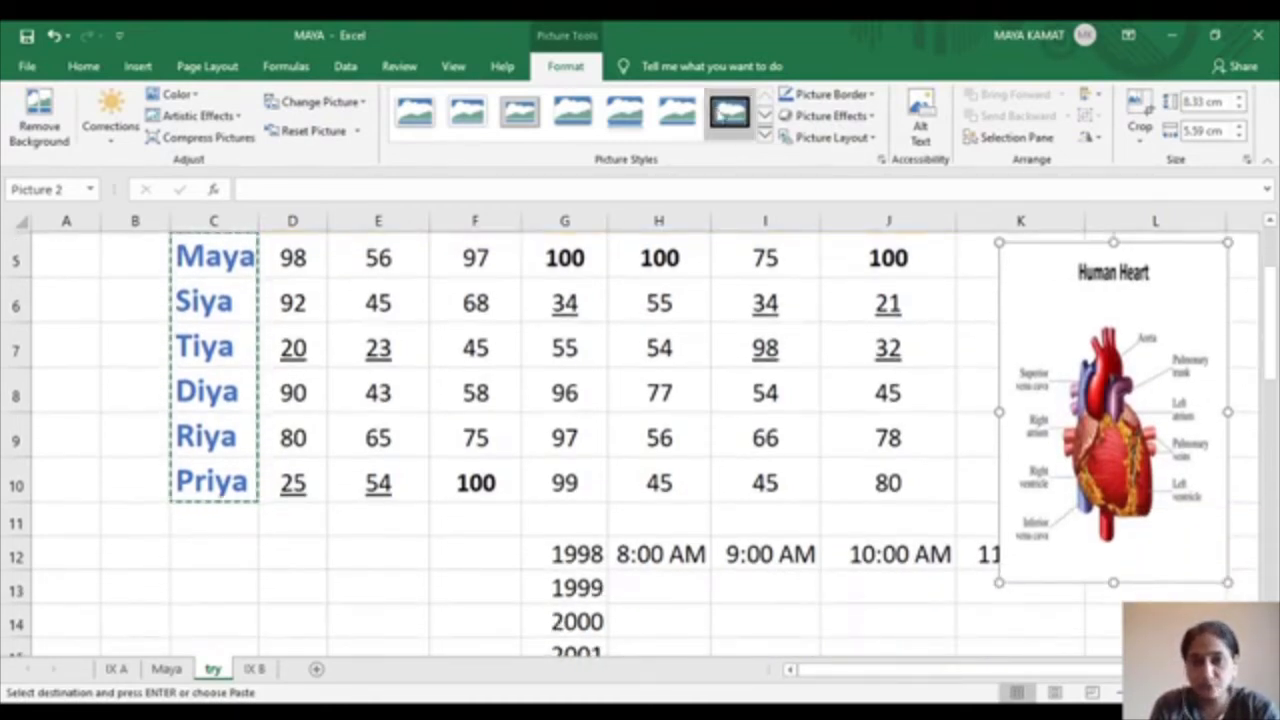
pyautogui.click(724, 115)
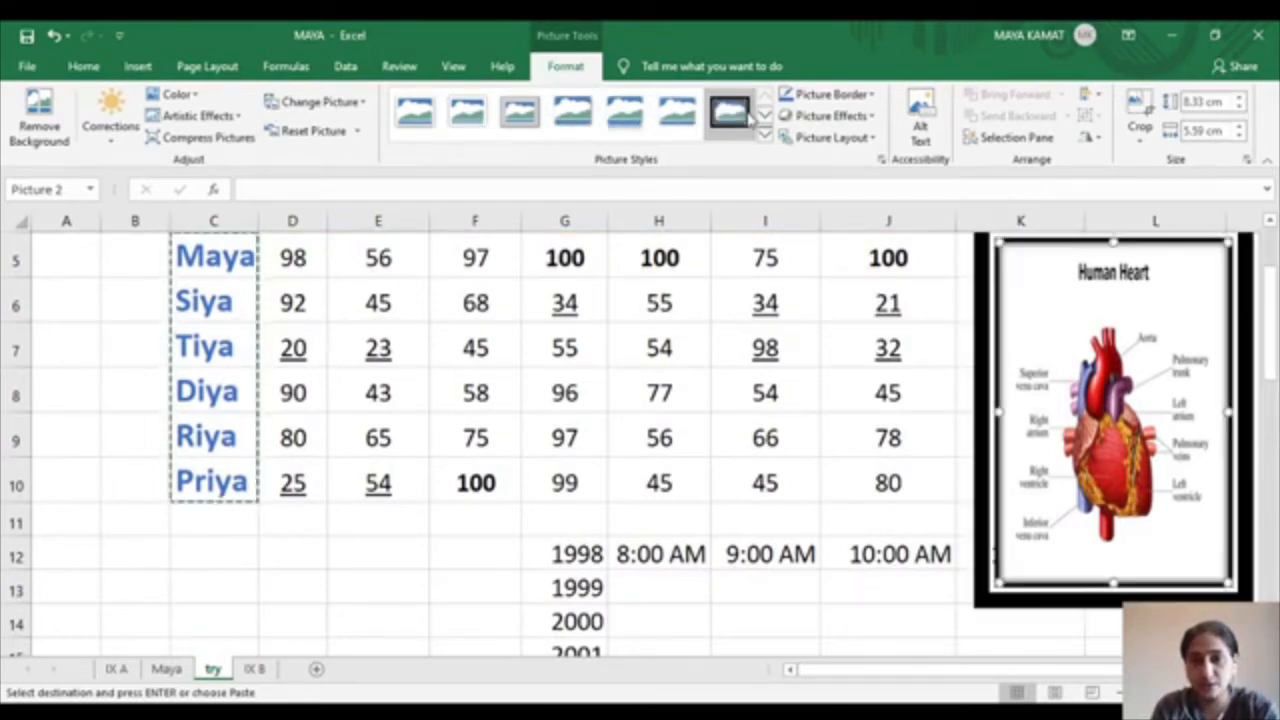
pyautogui.click(860, 104)
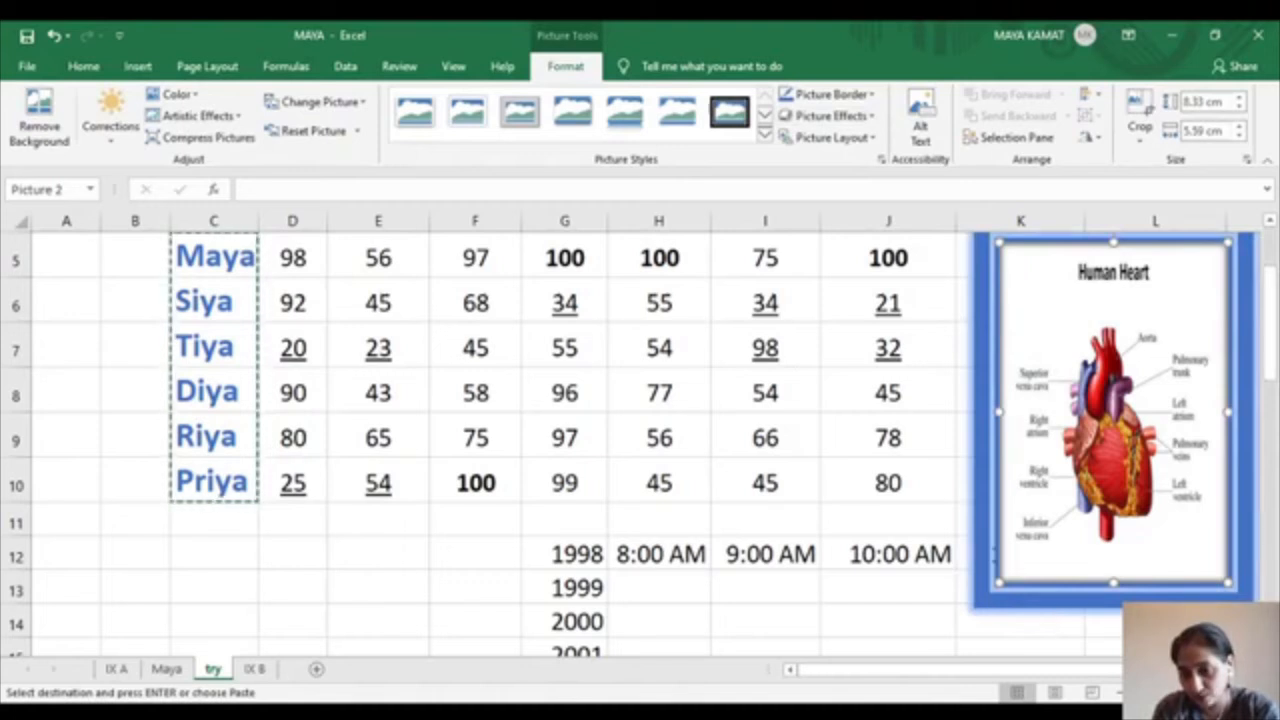
# Apply a perspective picture effect to the heart picture that makes its frame narrower along the upper edge
pyautogui.click(1270, 223)
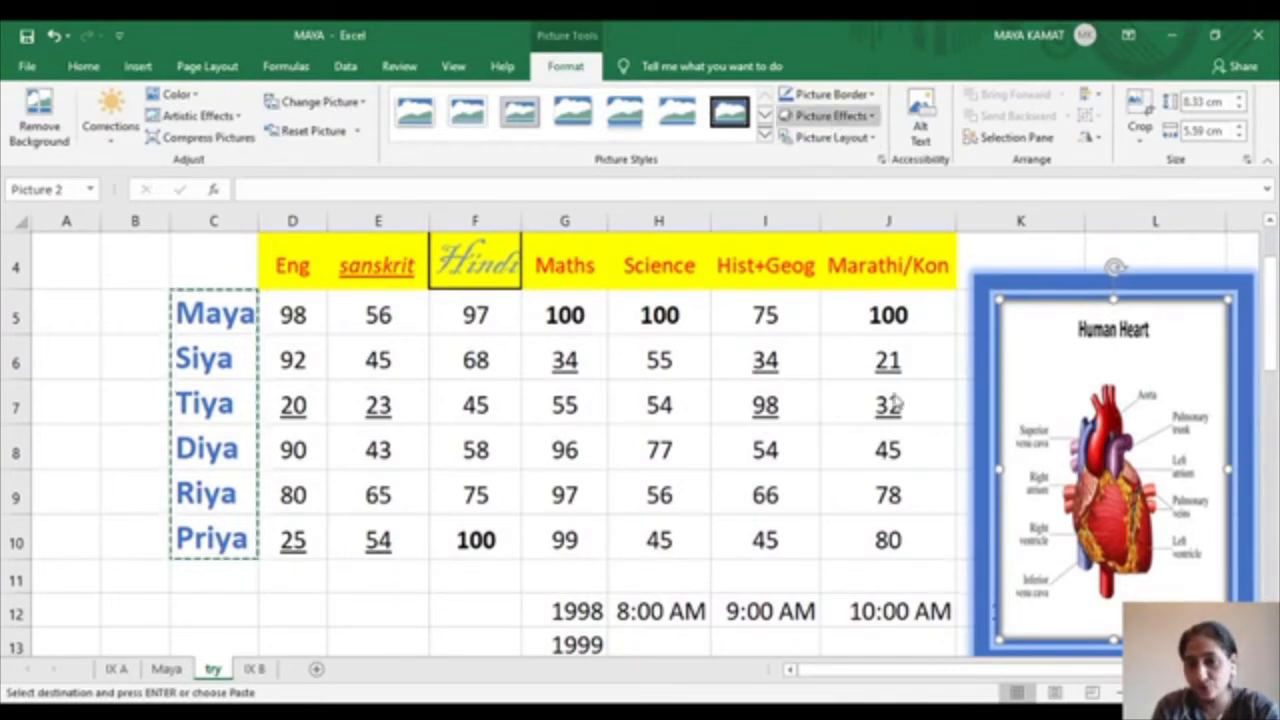
pyautogui.click(1007, 521)
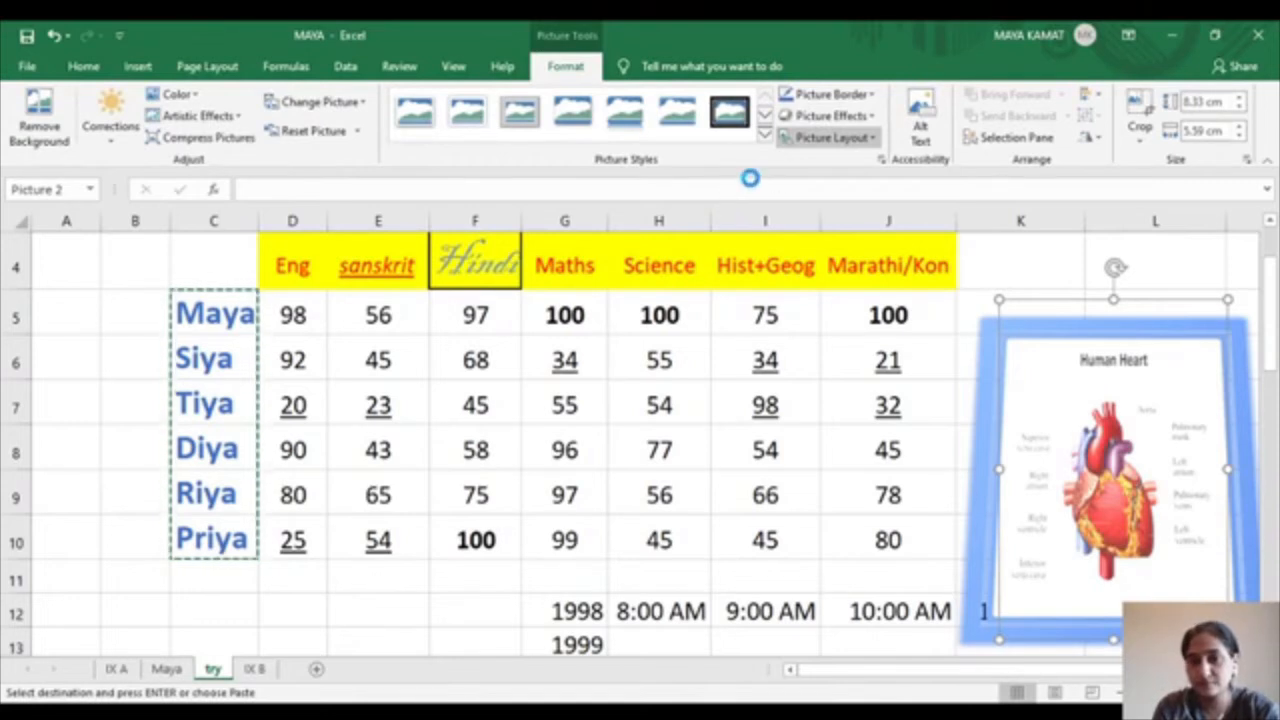
pyautogui.click(751, 180)
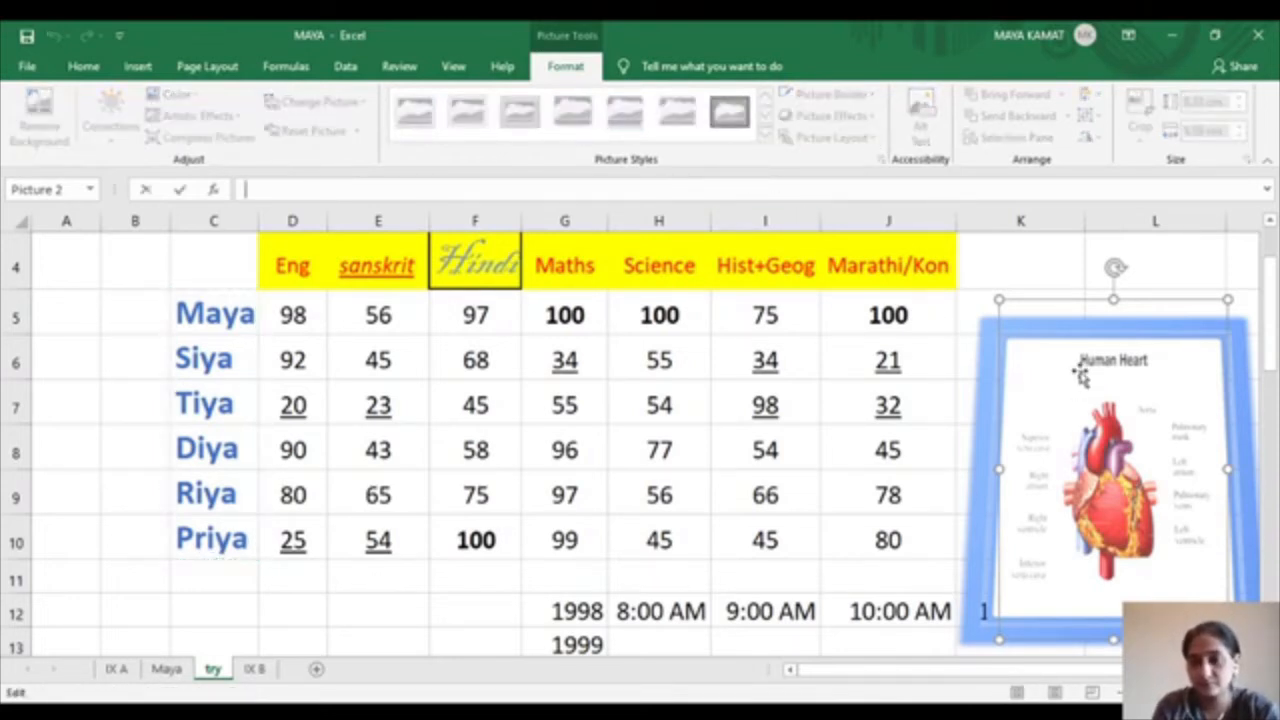
pyautogui.click(1153, 265)
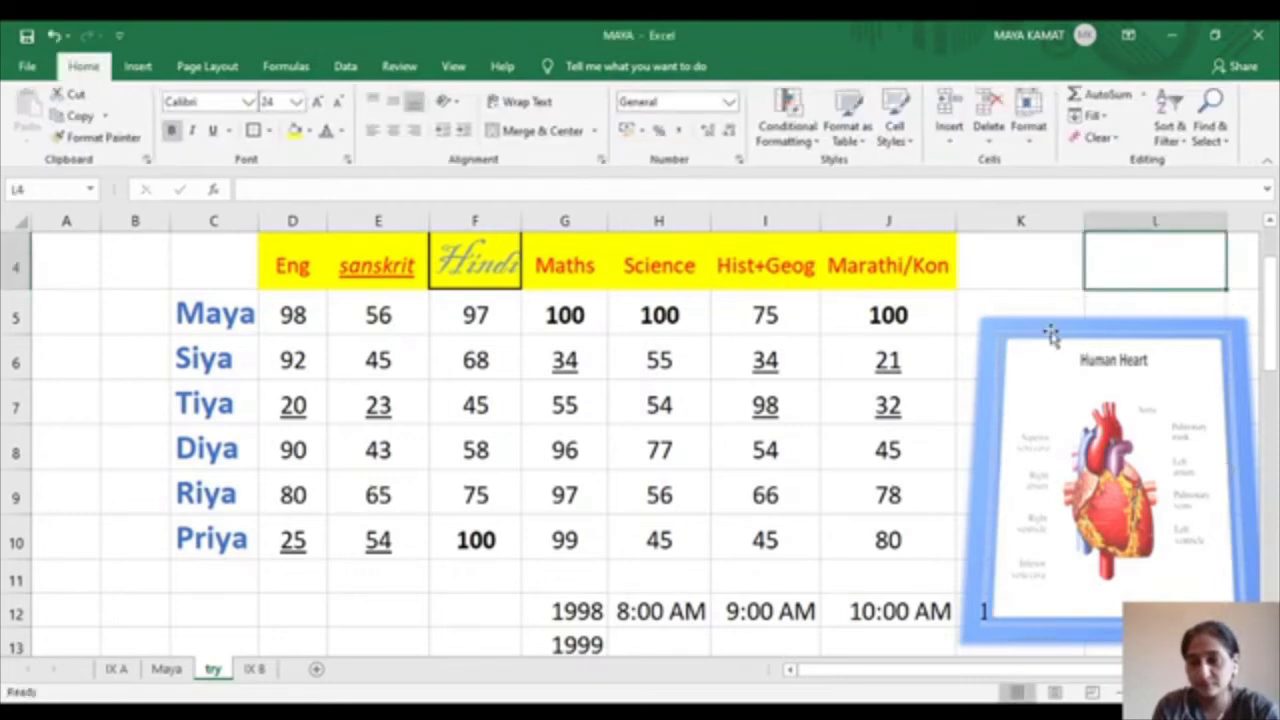
pyautogui.click(1055, 373)
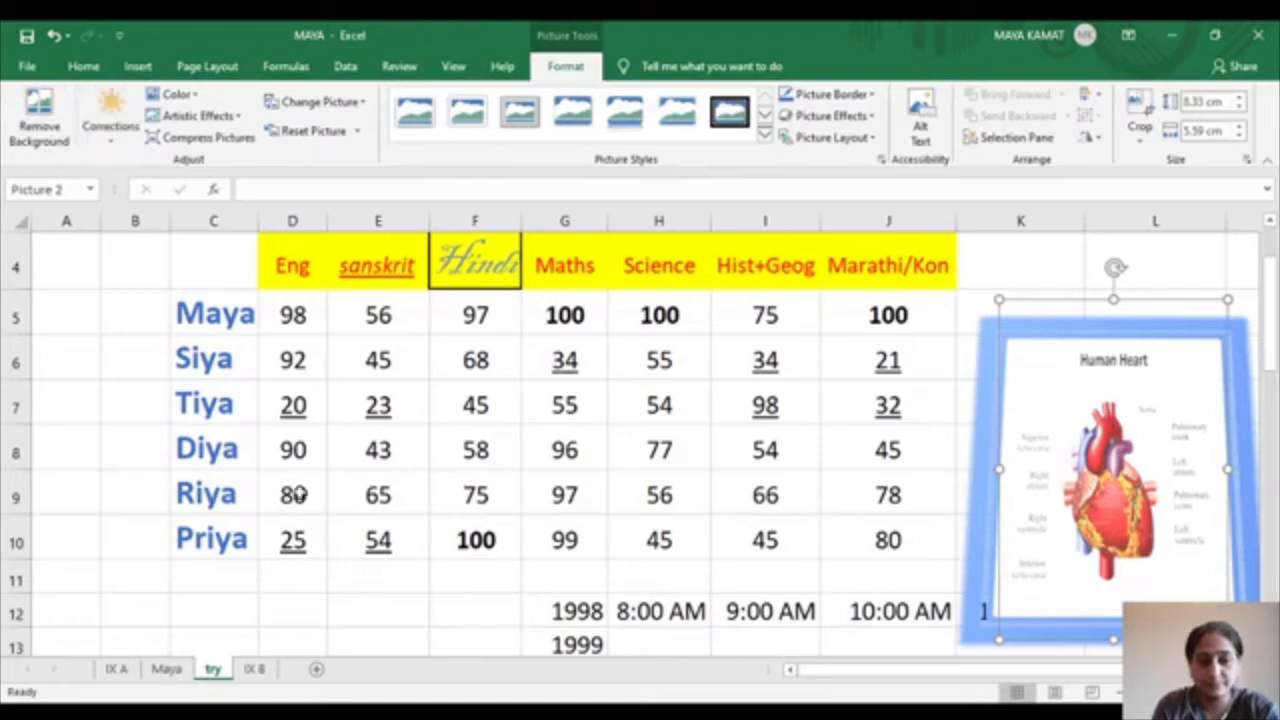
# Draw a five-pointed star about 5.2 cm high and 7.25 cm wide in the empty cells below the marks table
pyautogui.scroll(-2, 545, 611)
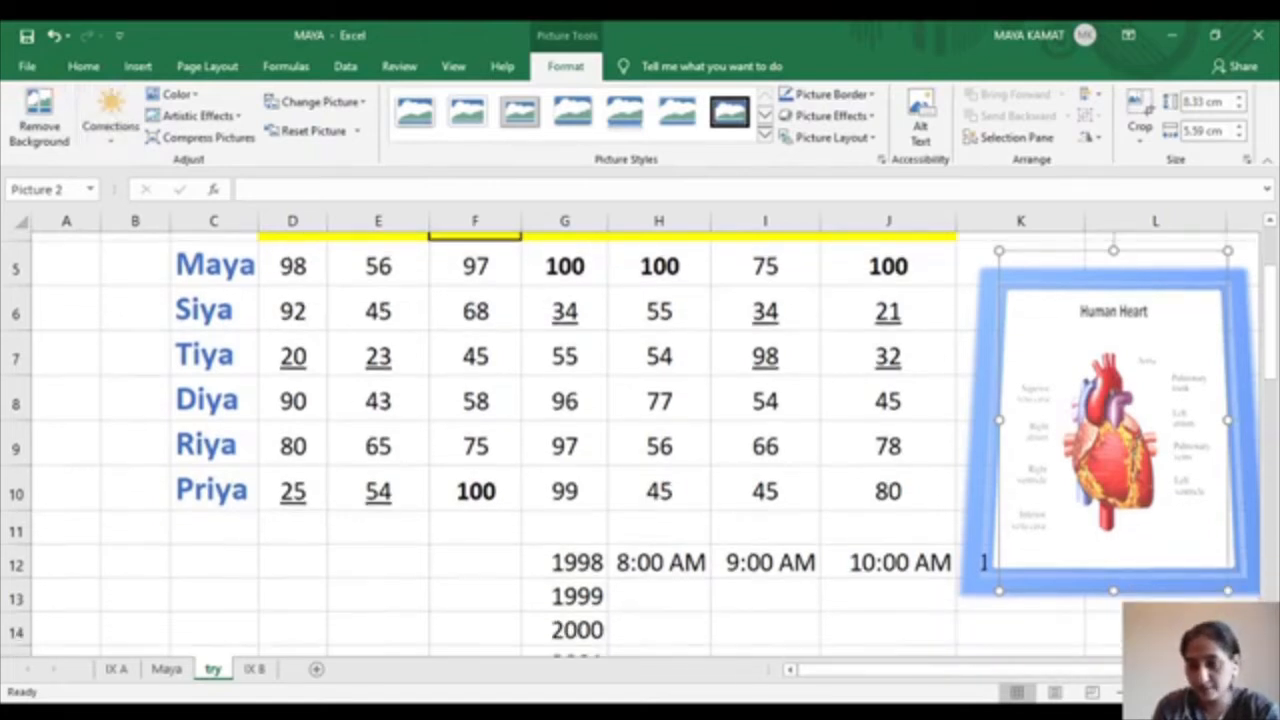
pyautogui.click(211, 441)
pyautogui.click(142, 68)
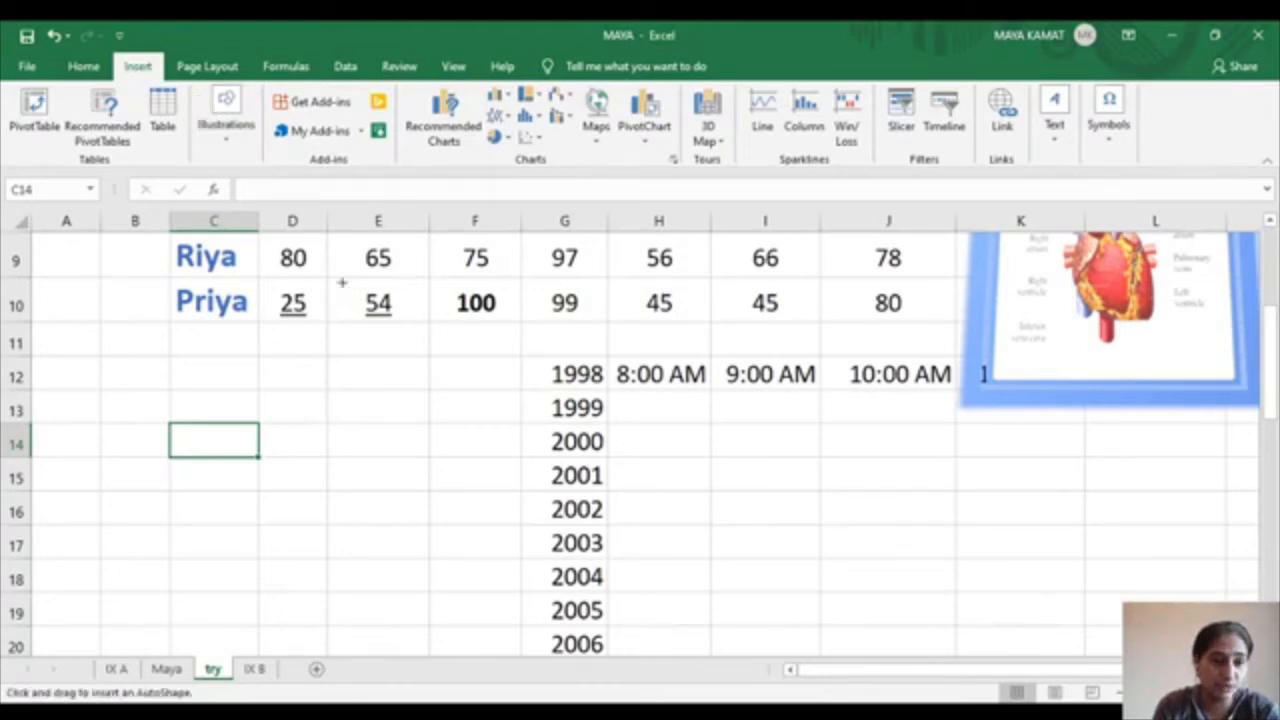
pyautogui.moveTo(223, 403); pyautogui.dragTo(489, 576)
pyautogui.moveTo(518, 617); pyautogui.dragTo(518, 617)
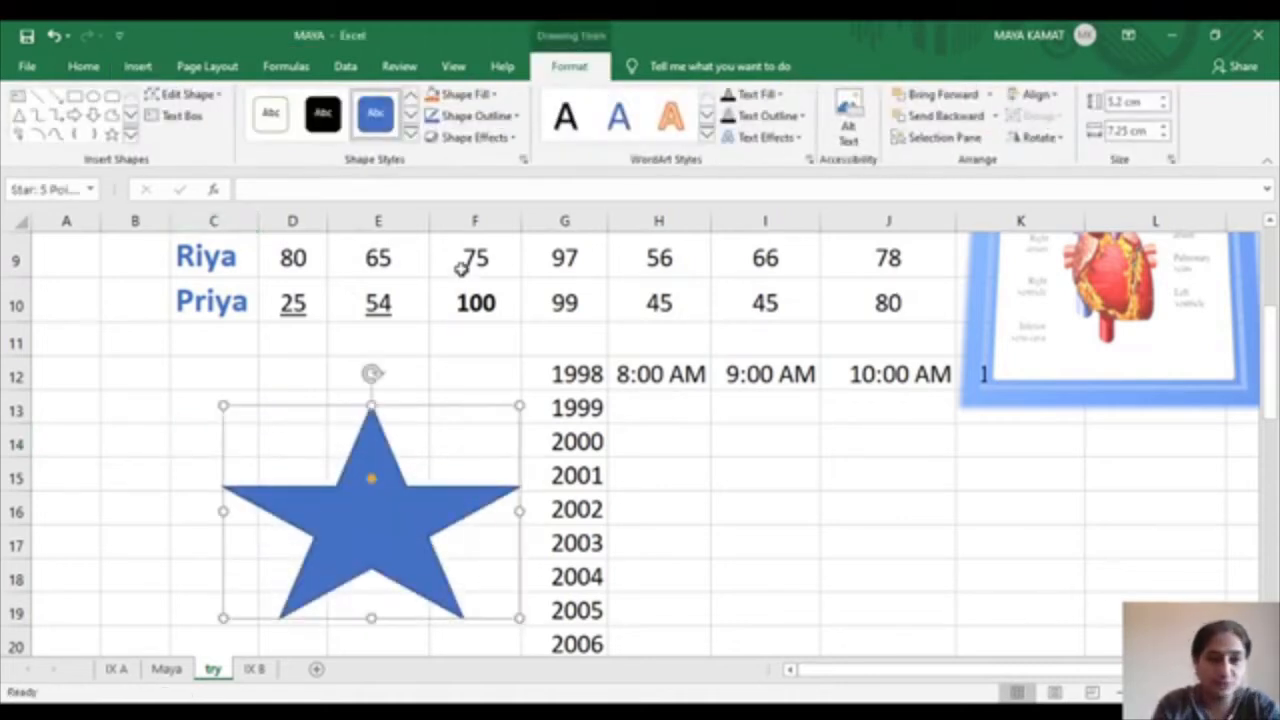
# Give the star the lighter blue preset shape style and add the text "star" inside it
pyautogui.click(412, 134)
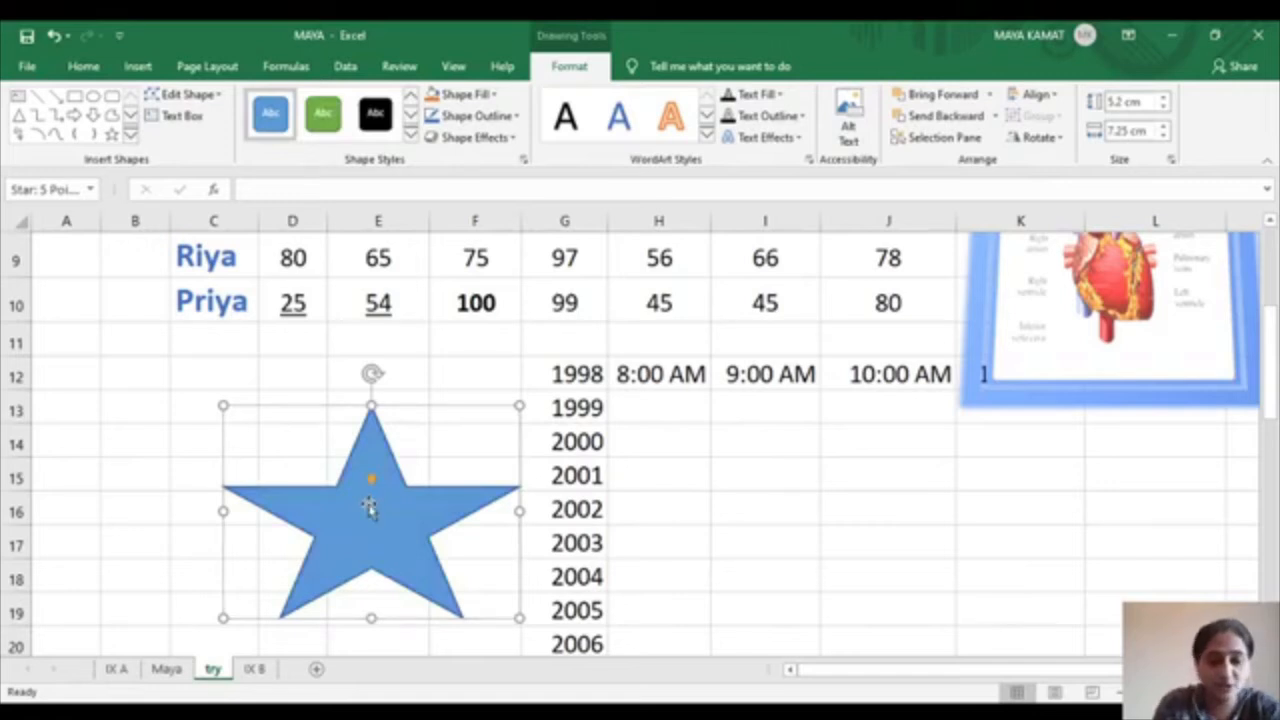
pyautogui.write('ar')
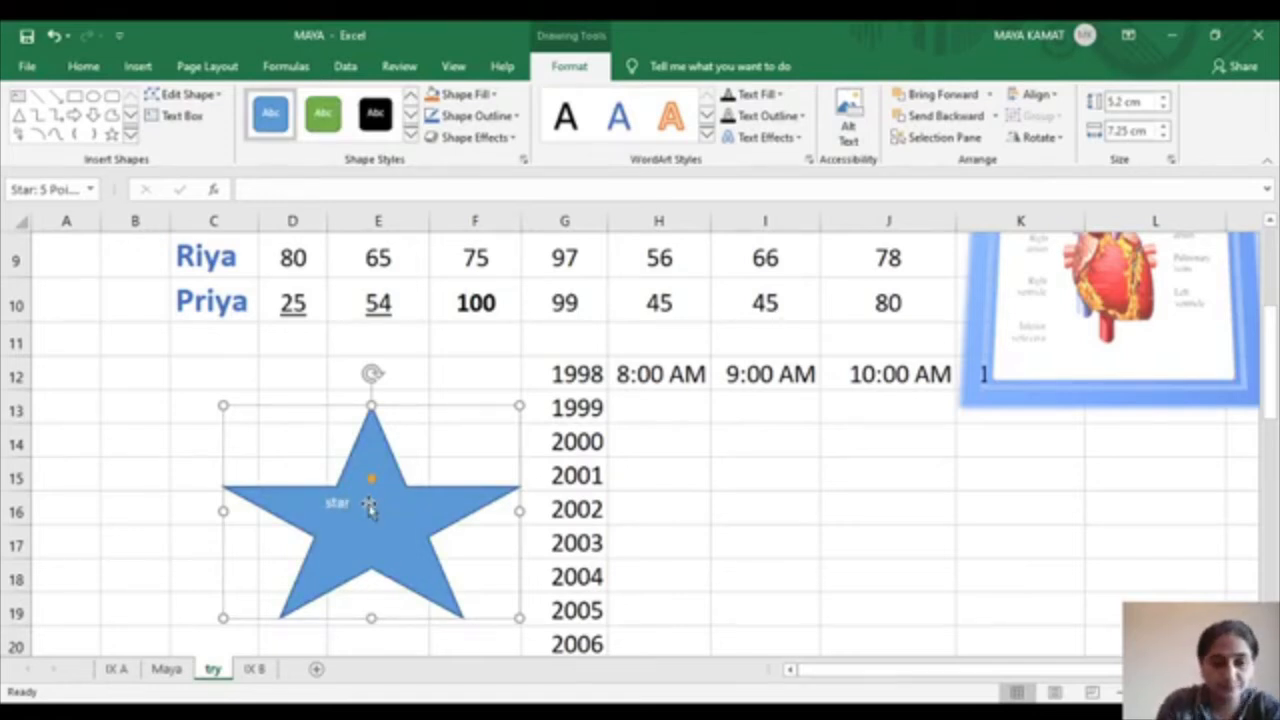
# Enlarge and centre the text "star" inside the shape, and make it bold, underlined and red
pyautogui.doubleClick(337, 503)
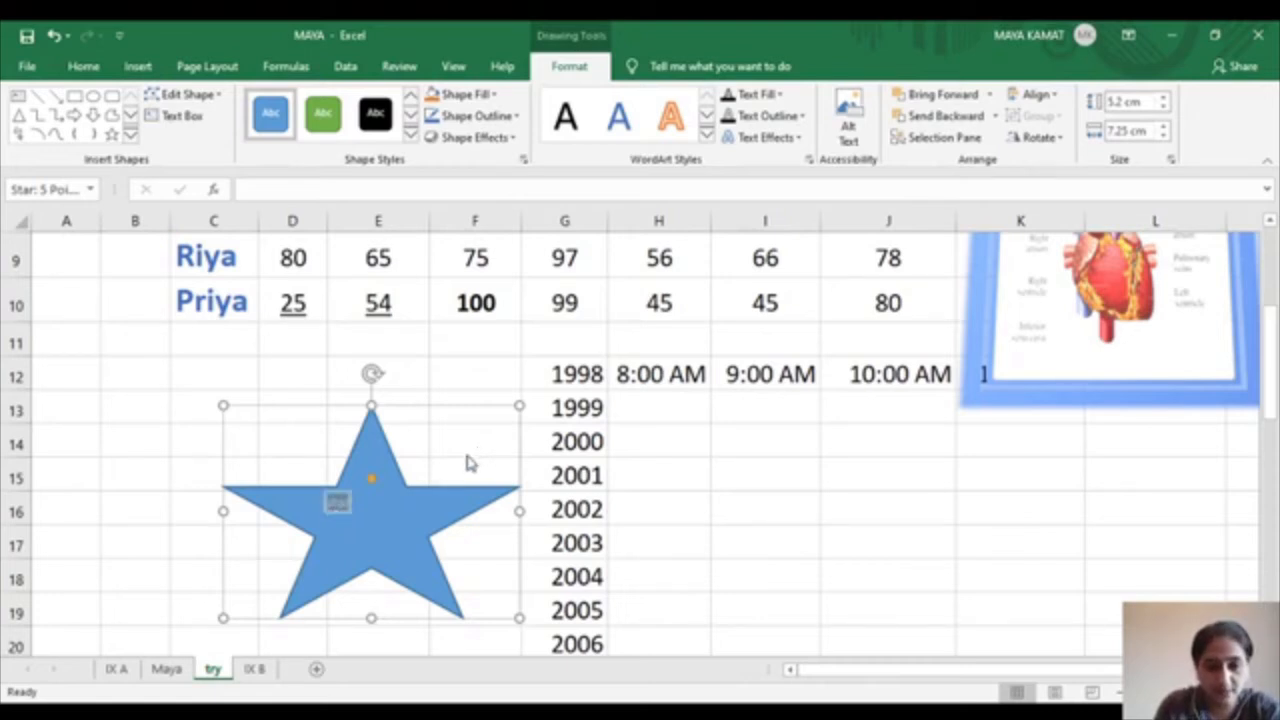
pyautogui.hotkey('ctrl', 'shift', '.')
pyautogui.hotkey('ctrl', 'shift', '.')
pyautogui.hotkey('ctrl', 'shift', '.')
pyautogui.hotkey('ctrl', 'shift', '.')
pyautogui.hotkey('ctrl', 'shift', '.')
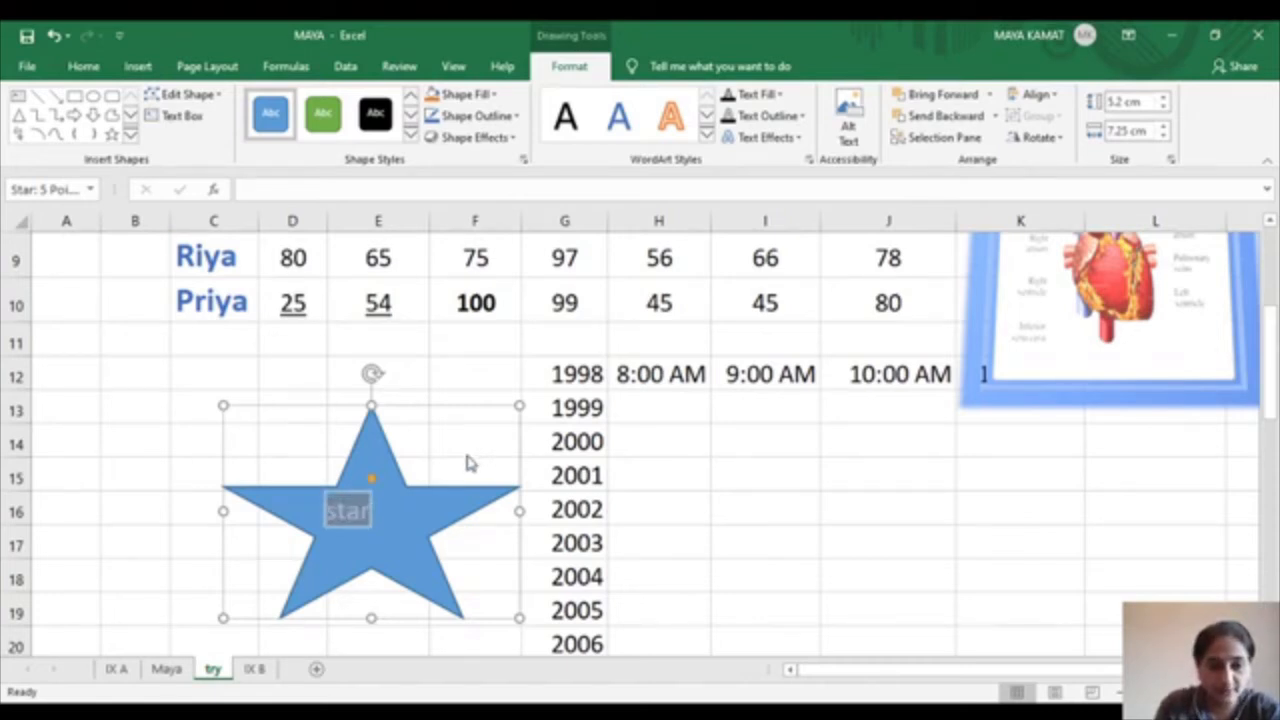
pyautogui.hotkey('ctrl', 'e')
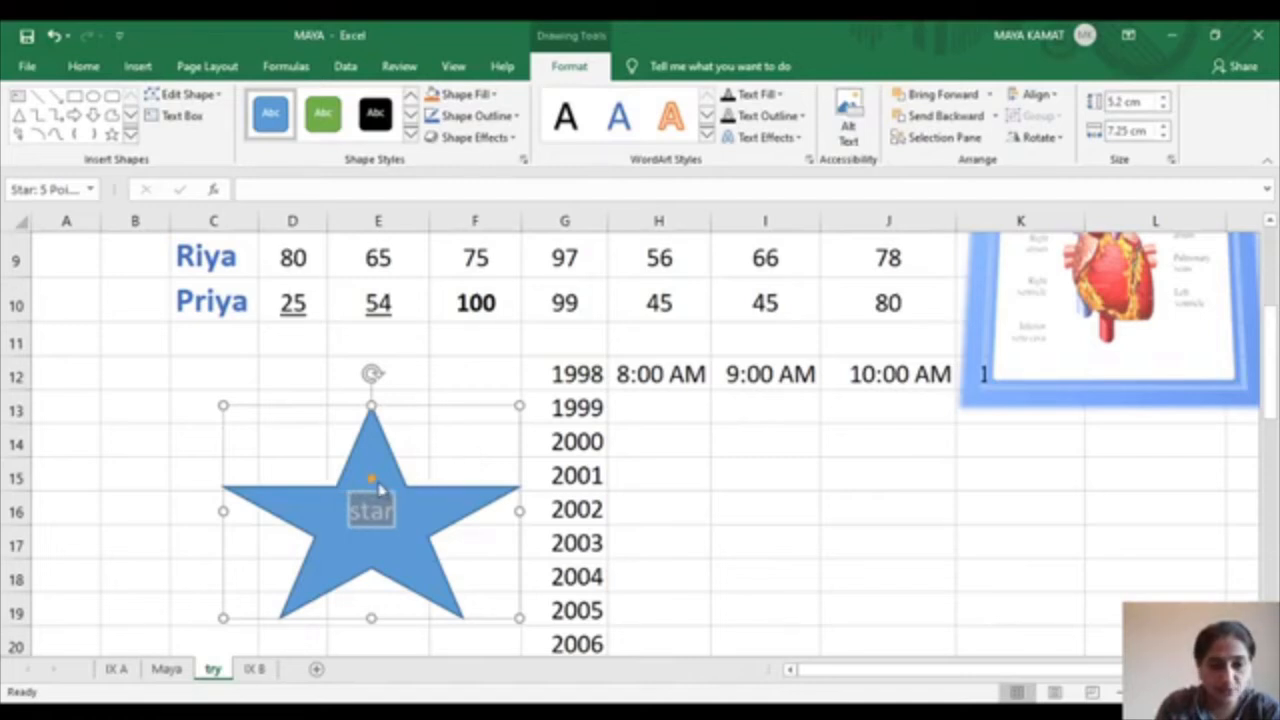
pyautogui.click(478, 490)
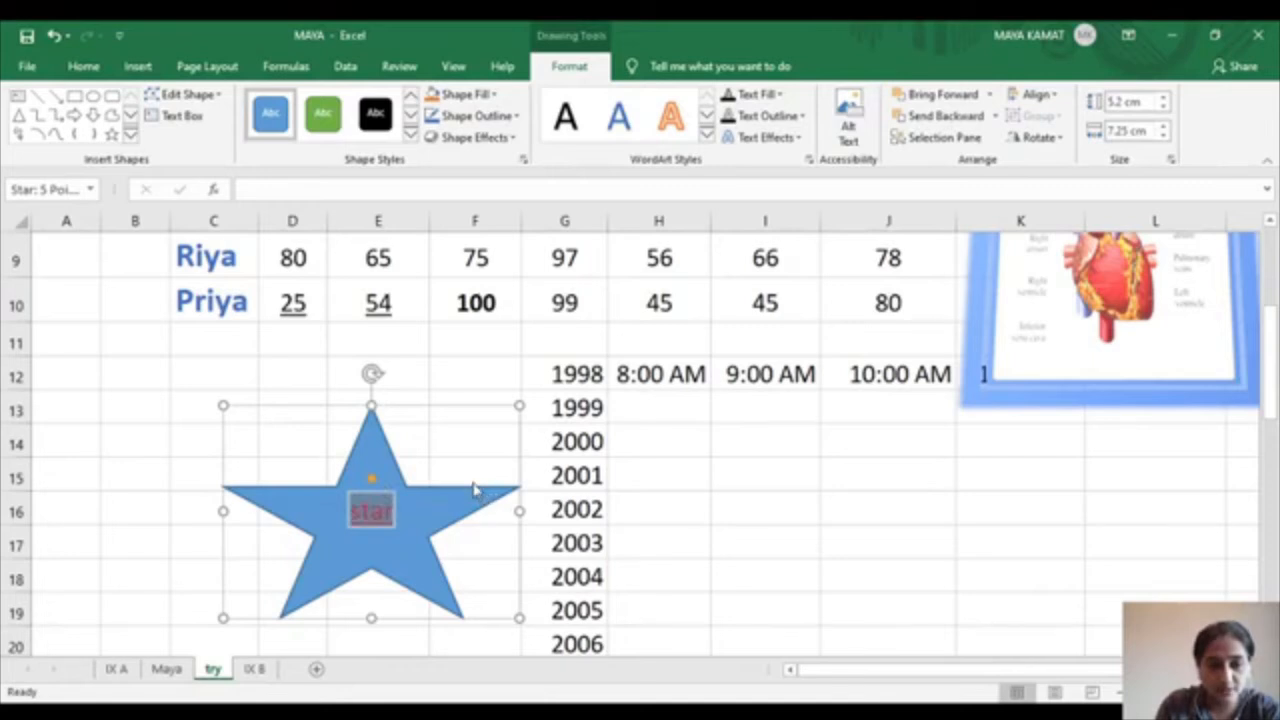
pyautogui.click(423, 388)
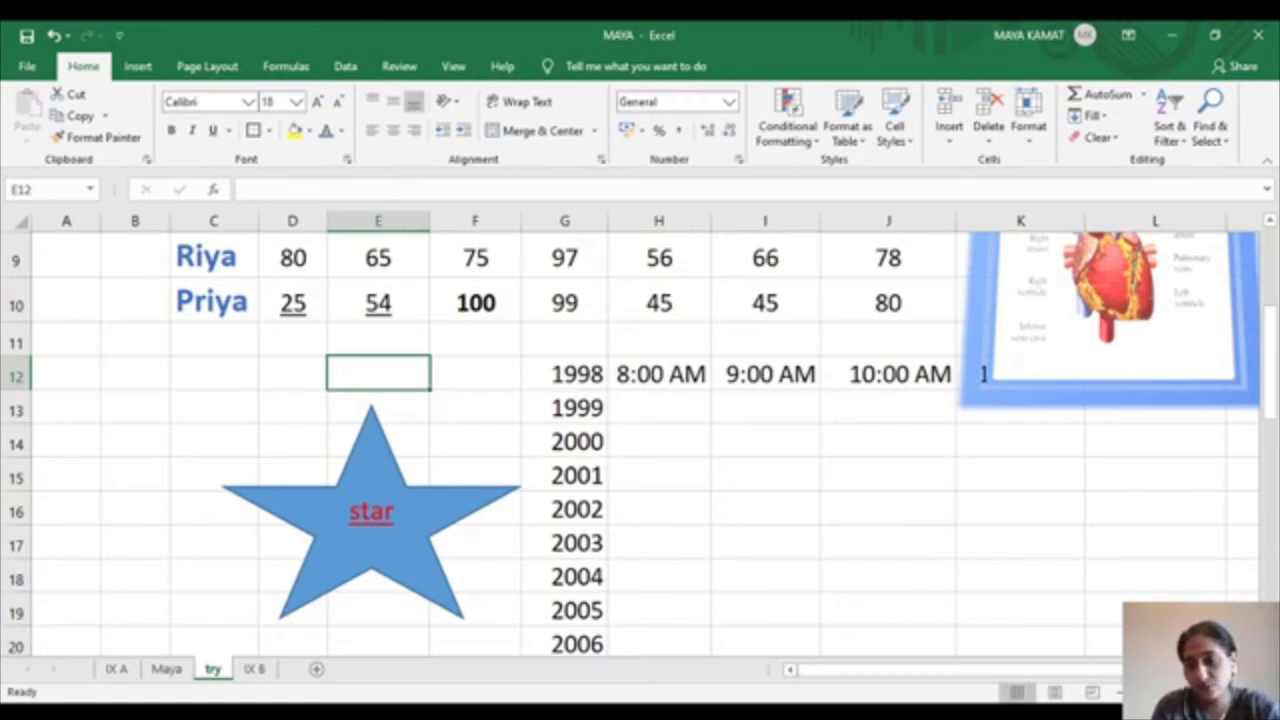
pyautogui.scroll(-1, 640, 440)
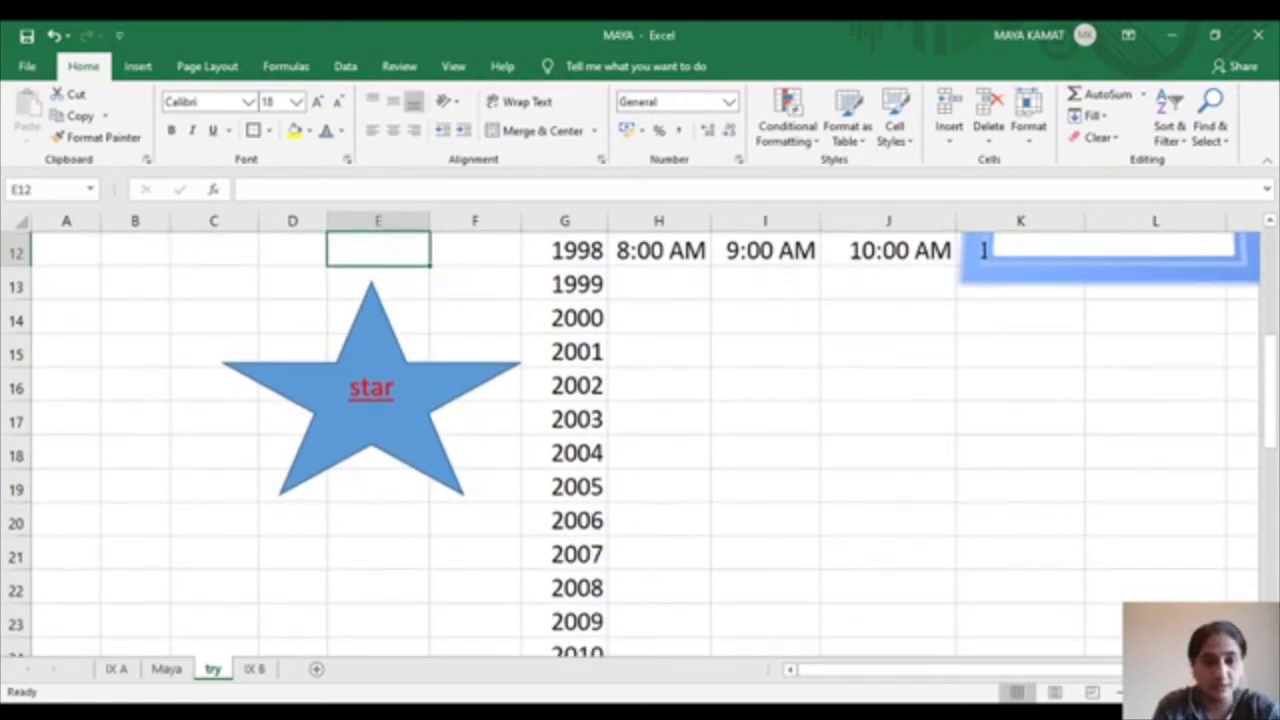
pyautogui.scroll(-1, 640, 440)
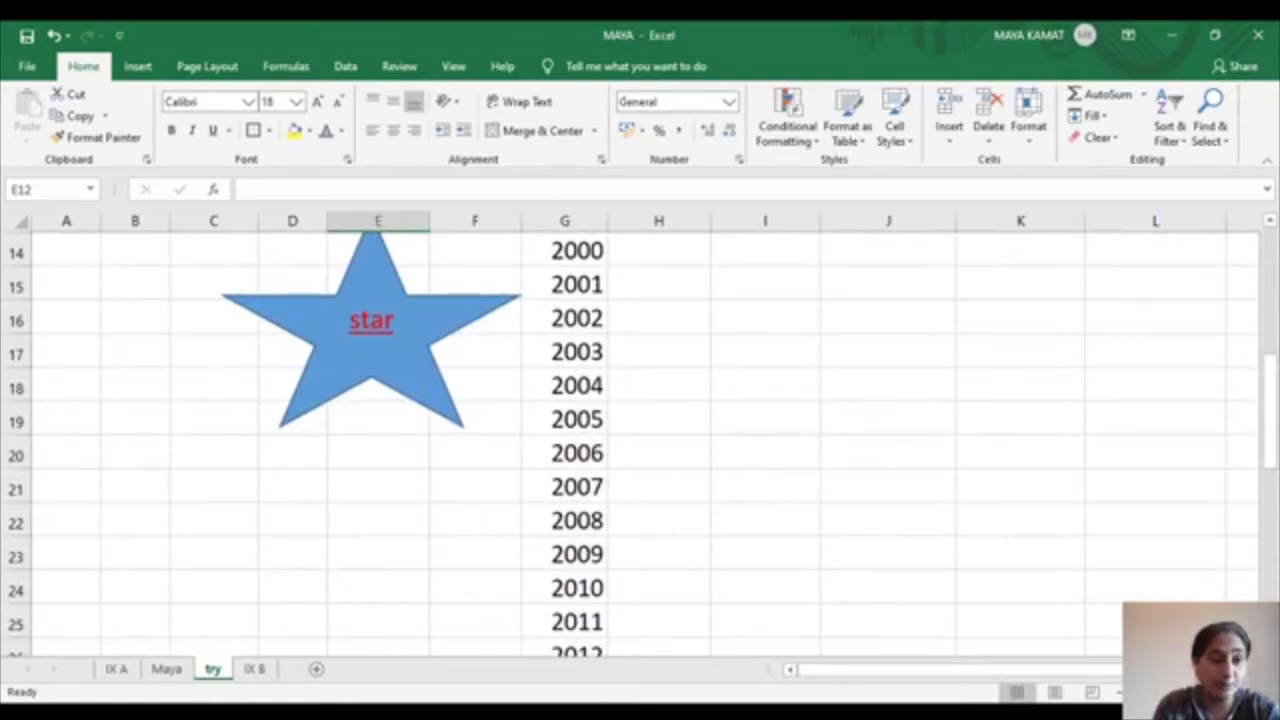
pyautogui.click(270, 473)
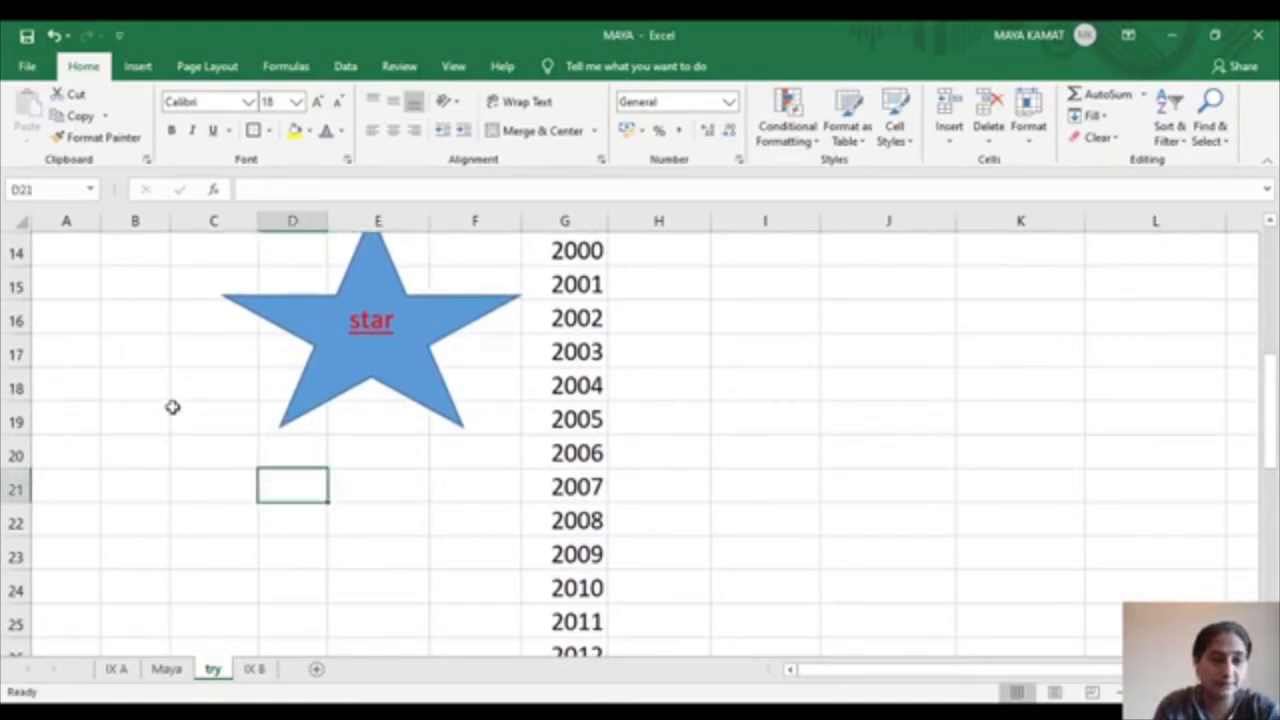
pyautogui.click(138, 68)
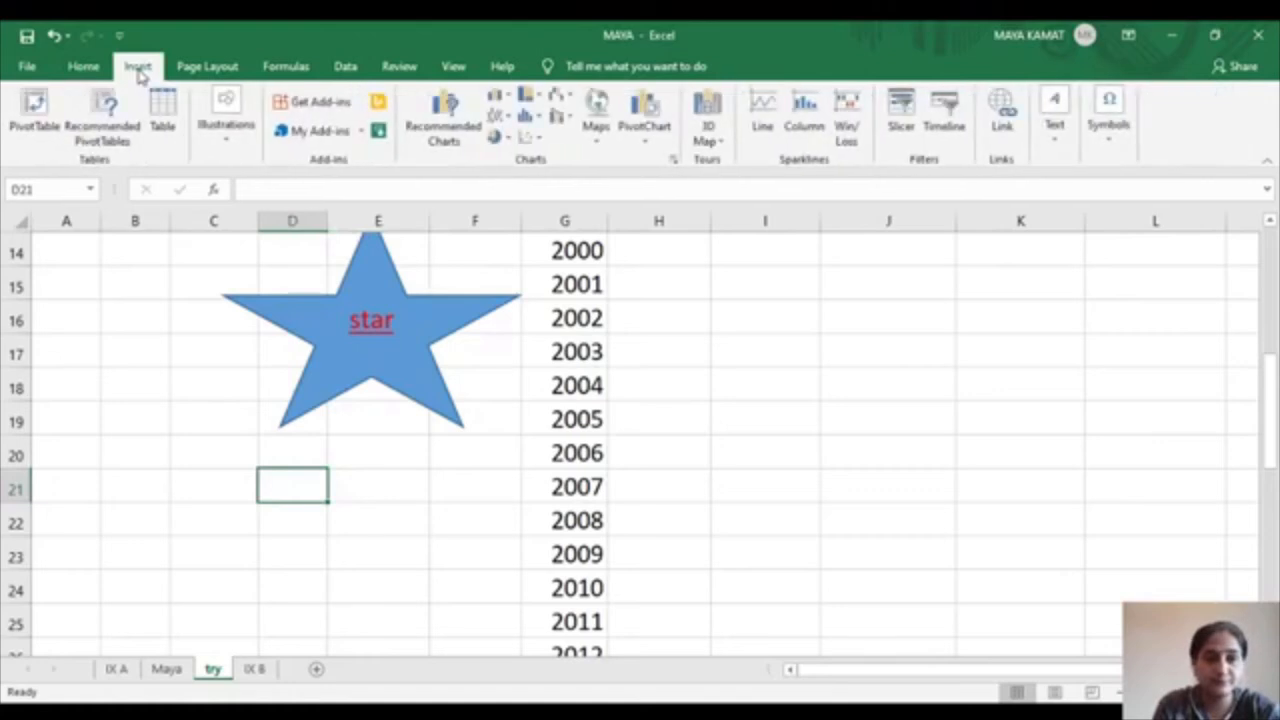
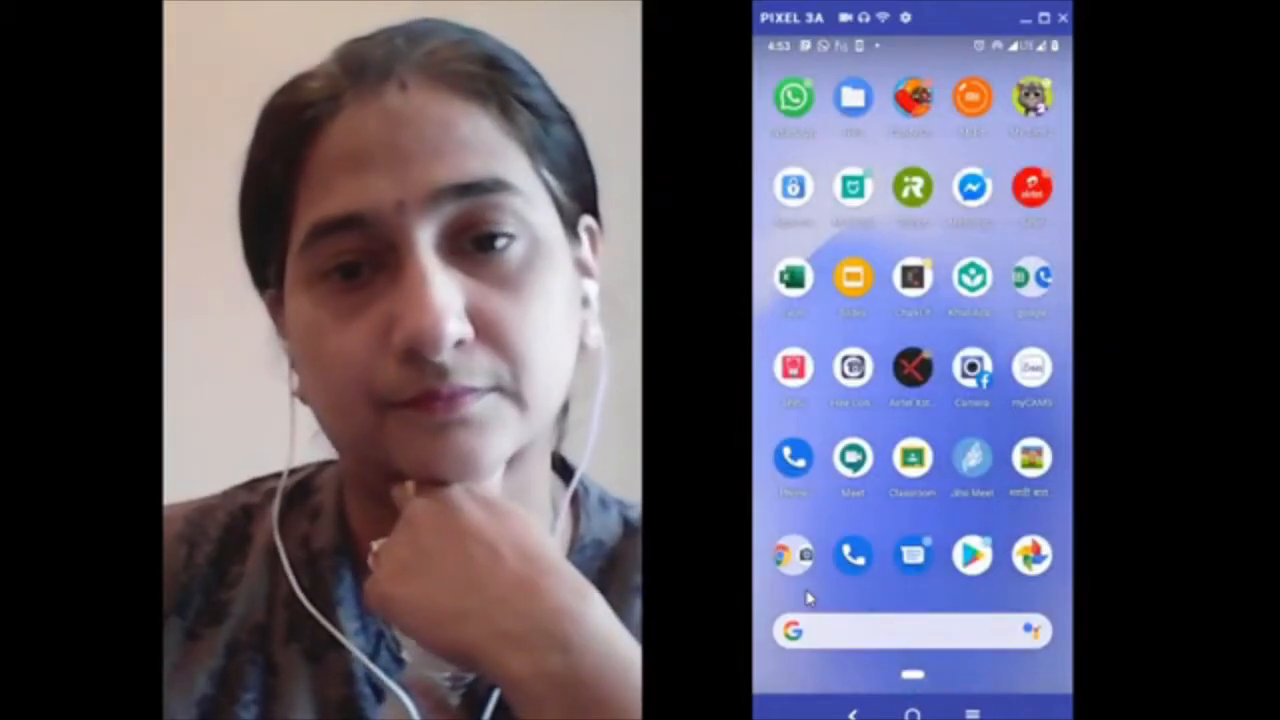
# Switch to the mirrored phone and open the Google Sheets app from its app list
pyautogui.scroll(-5, 808, 598)
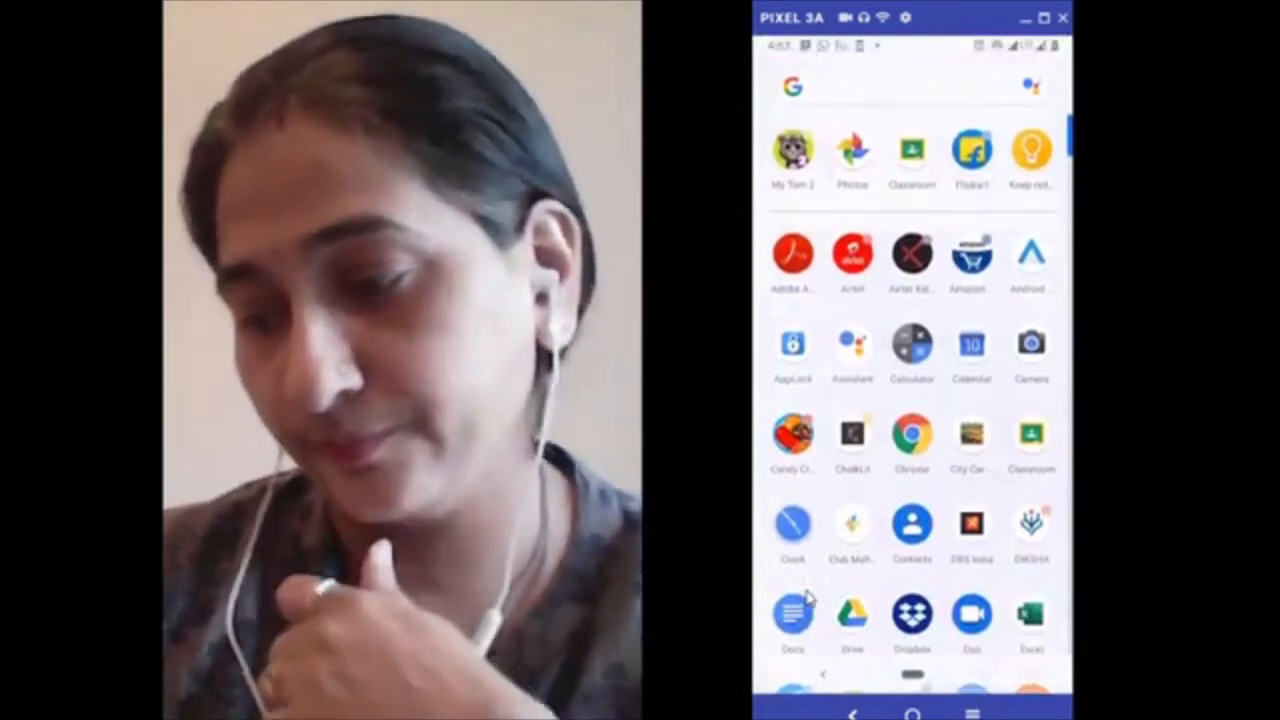
pyautogui.scroll(-5, 808, 598)
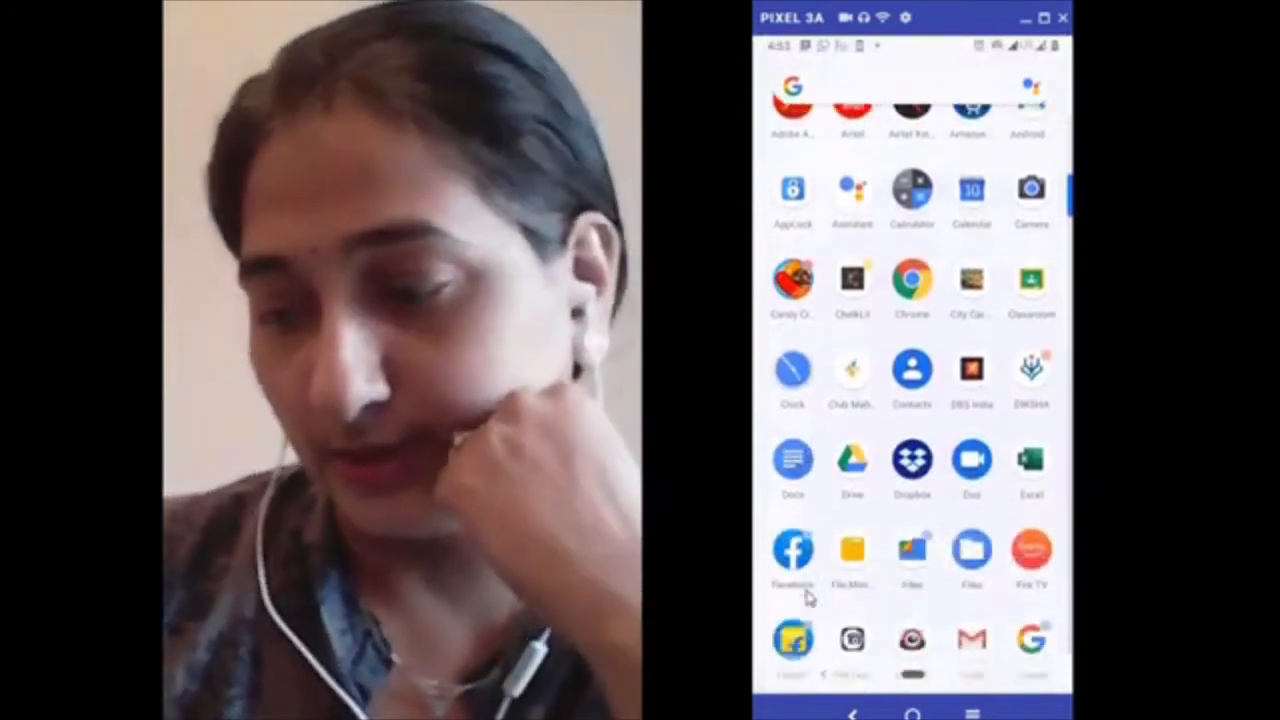
pyautogui.scroll(-5, 808, 598)
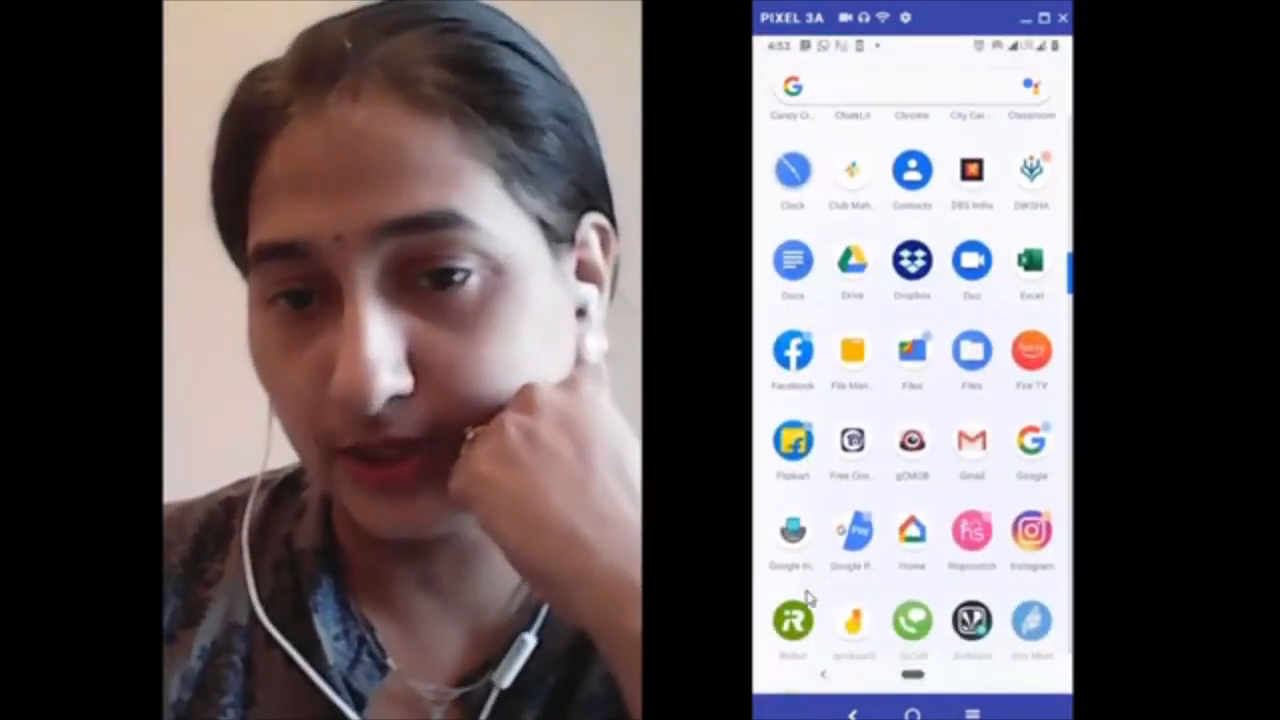
pyautogui.scroll(-3, 808, 598)
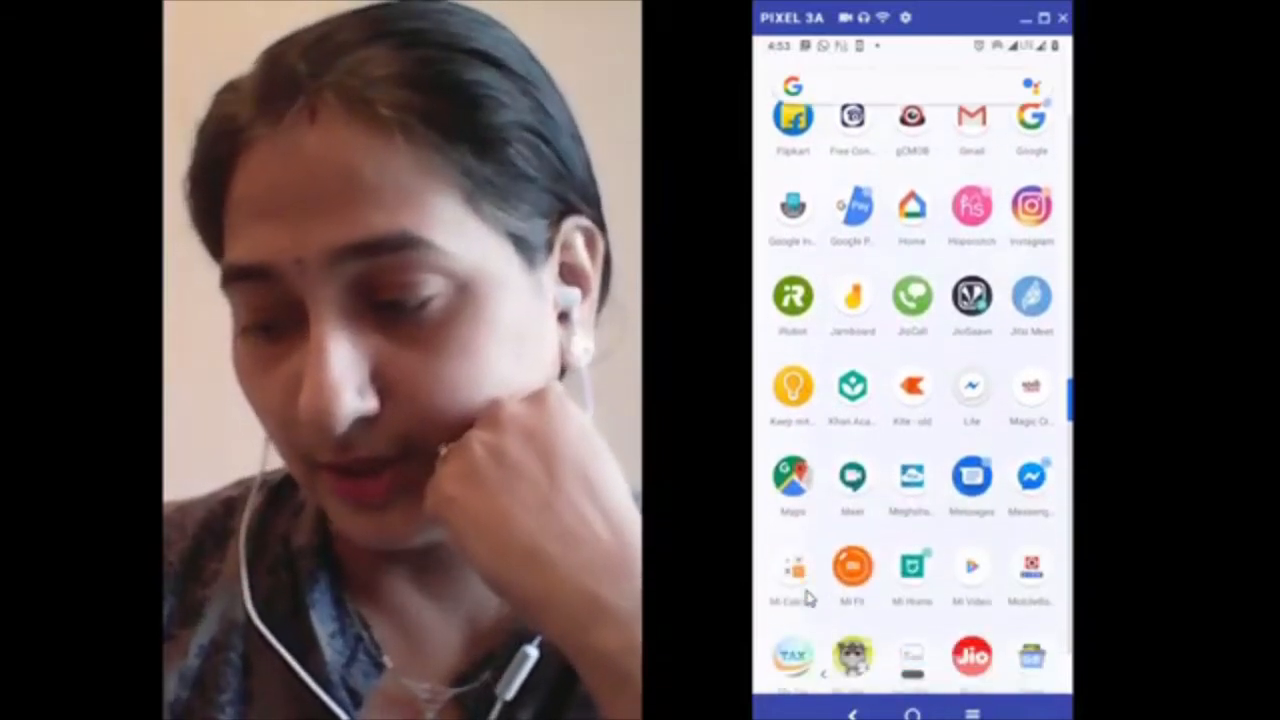
pyautogui.scroll(-1, 808, 598)
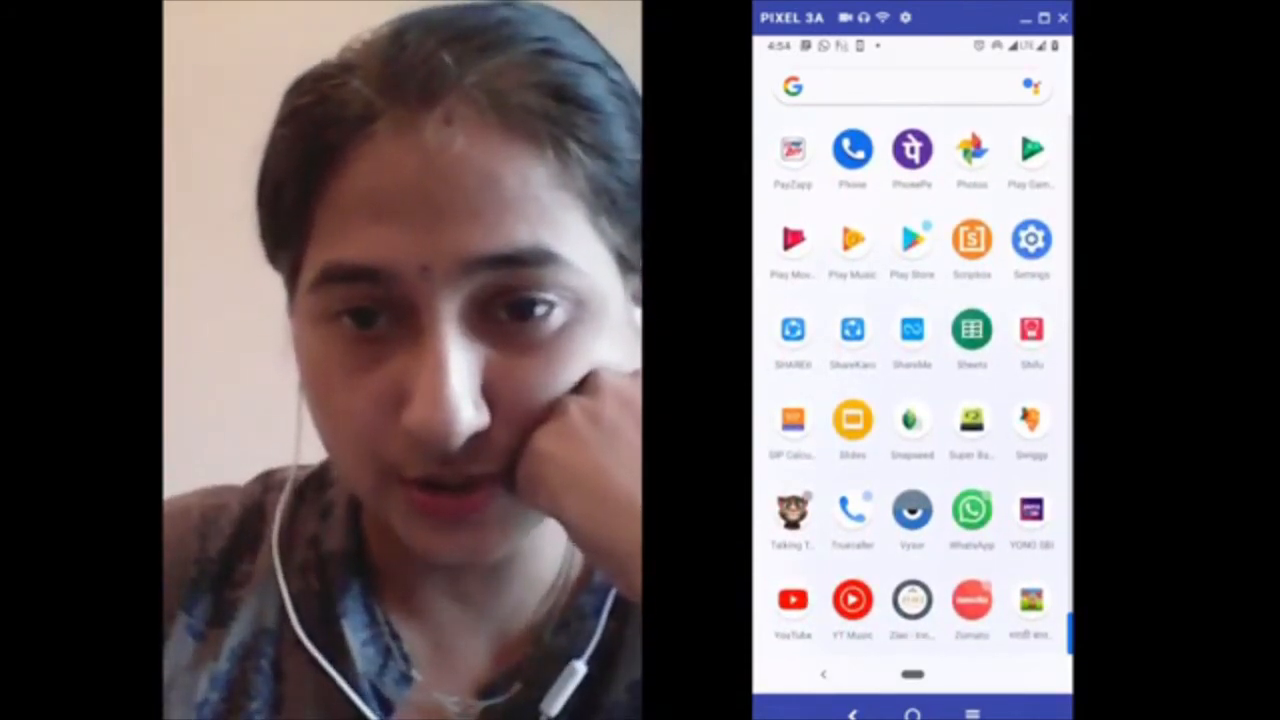
pyautogui.click(972, 330)
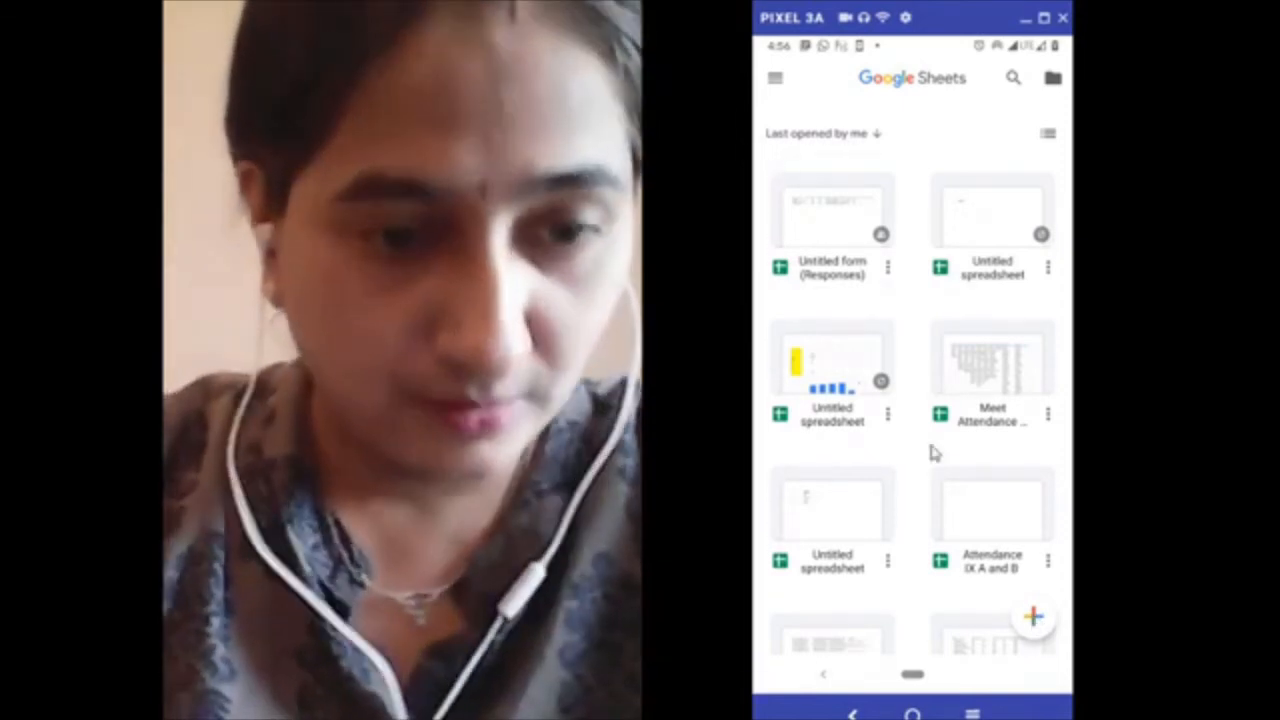
# Create a new blank spreadsheet and enter the text "hghggg" in cell A9
pyautogui.click(1035, 617)
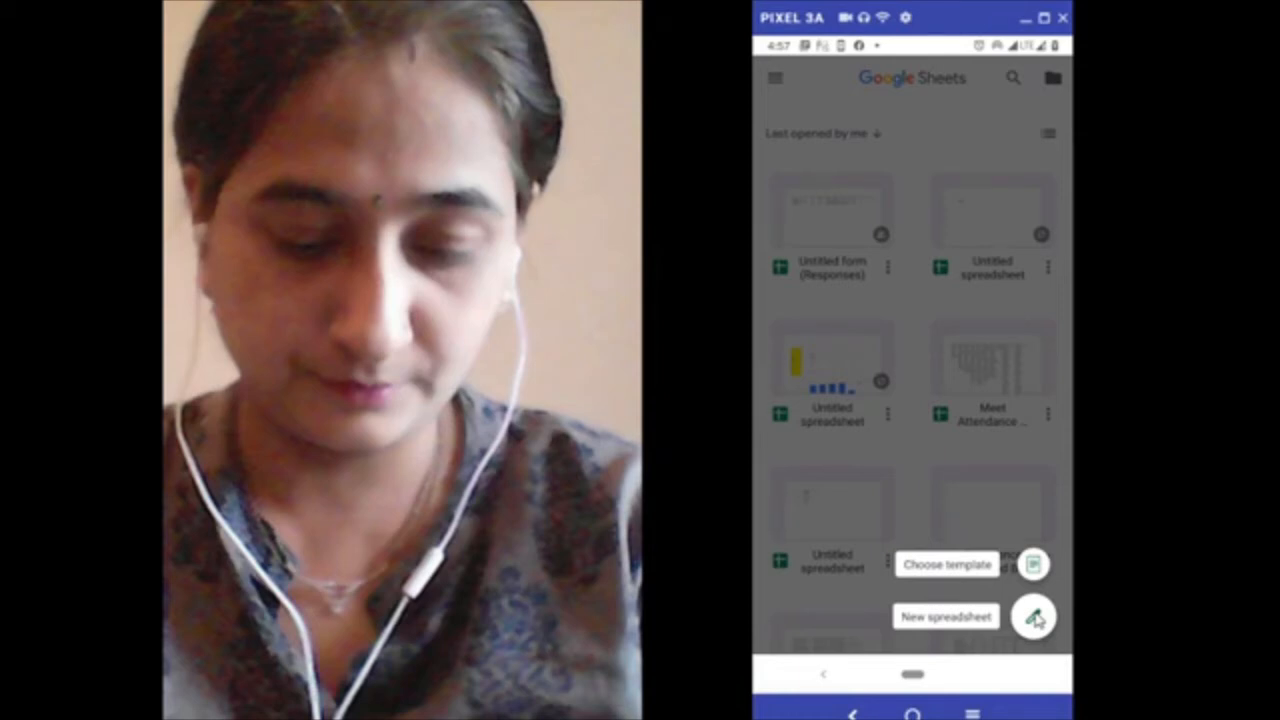
pyautogui.click(1034, 617)
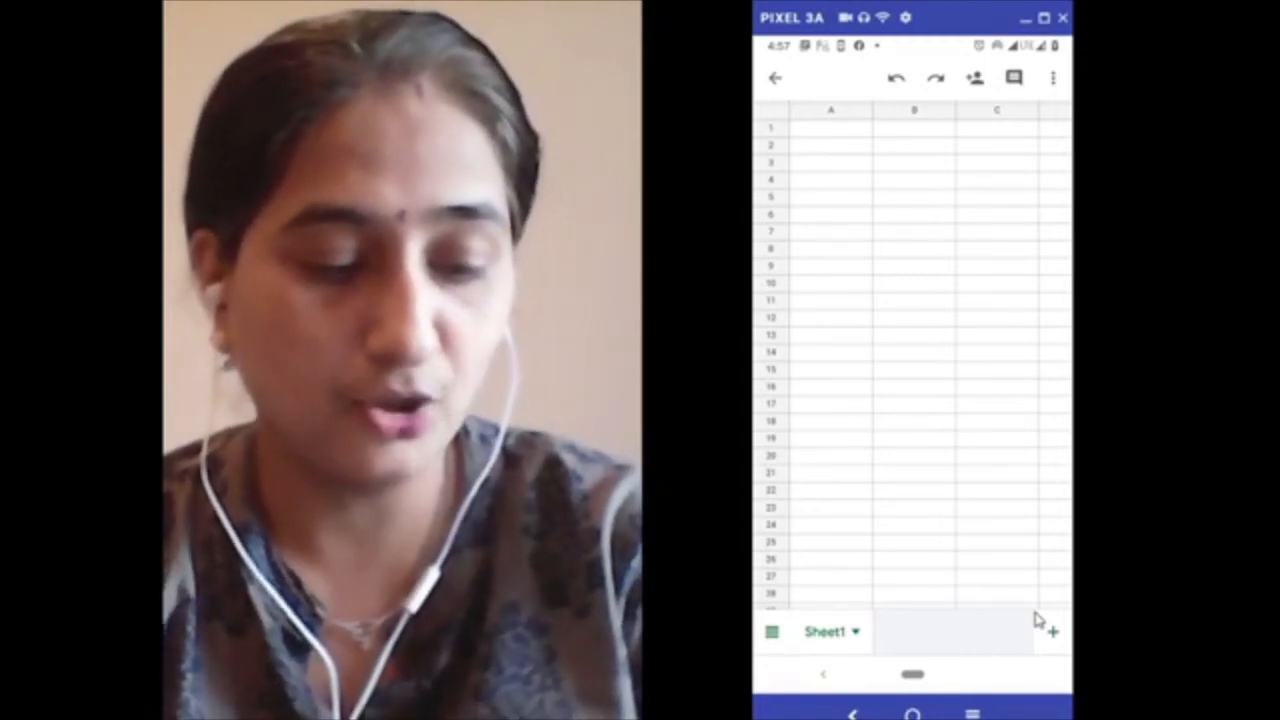
pyautogui.click(831, 266)
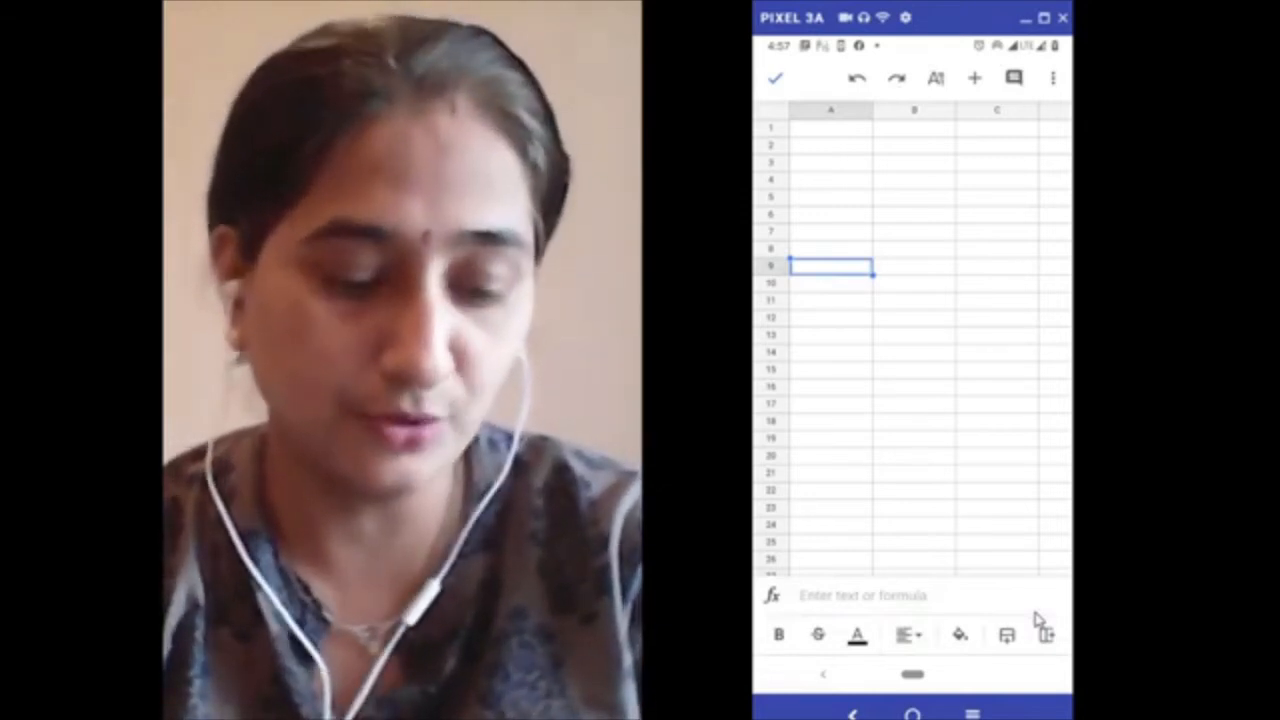
pyautogui.click(864, 596)
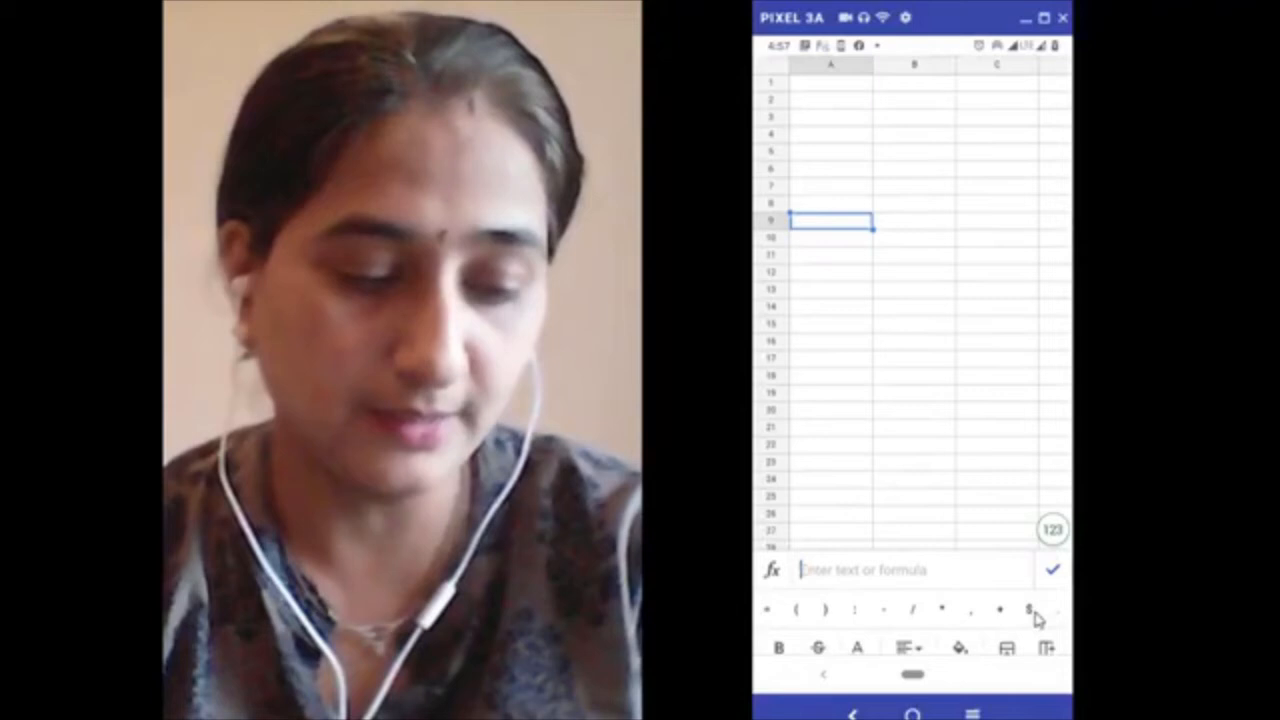
pyautogui.write('hghggg')
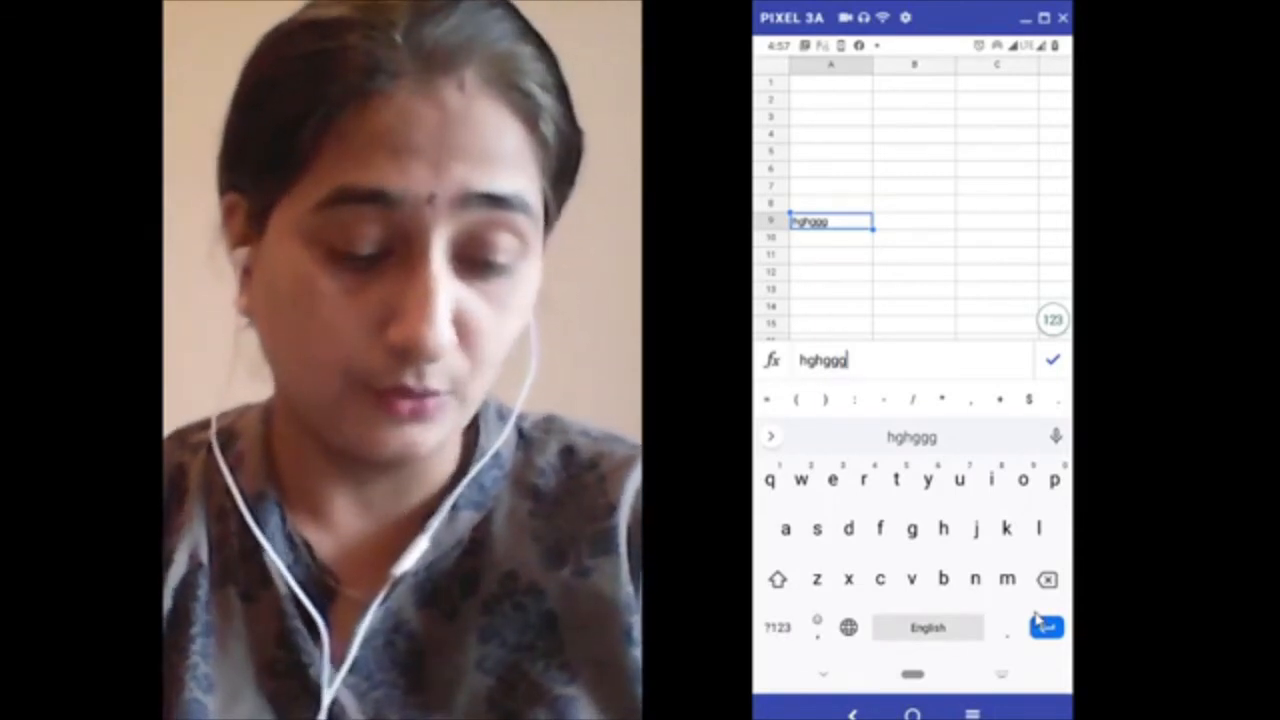
pyautogui.click(823, 361)
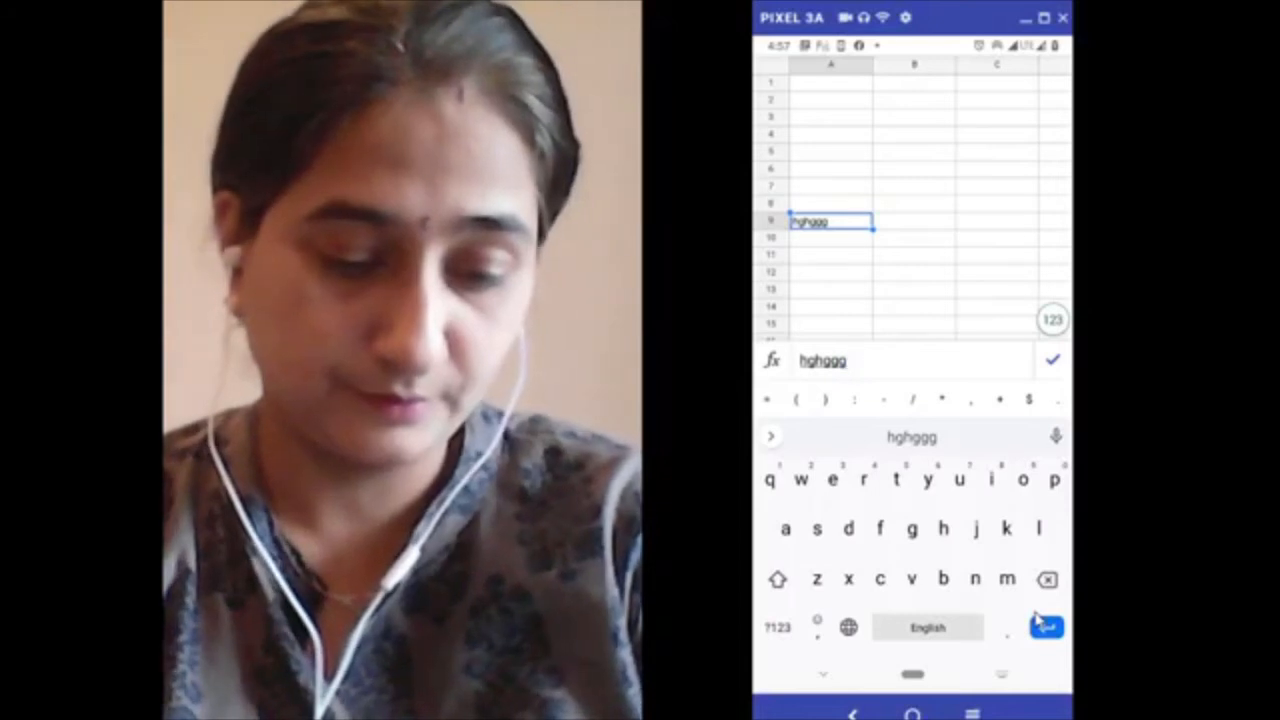
pyautogui.click(1038, 621)
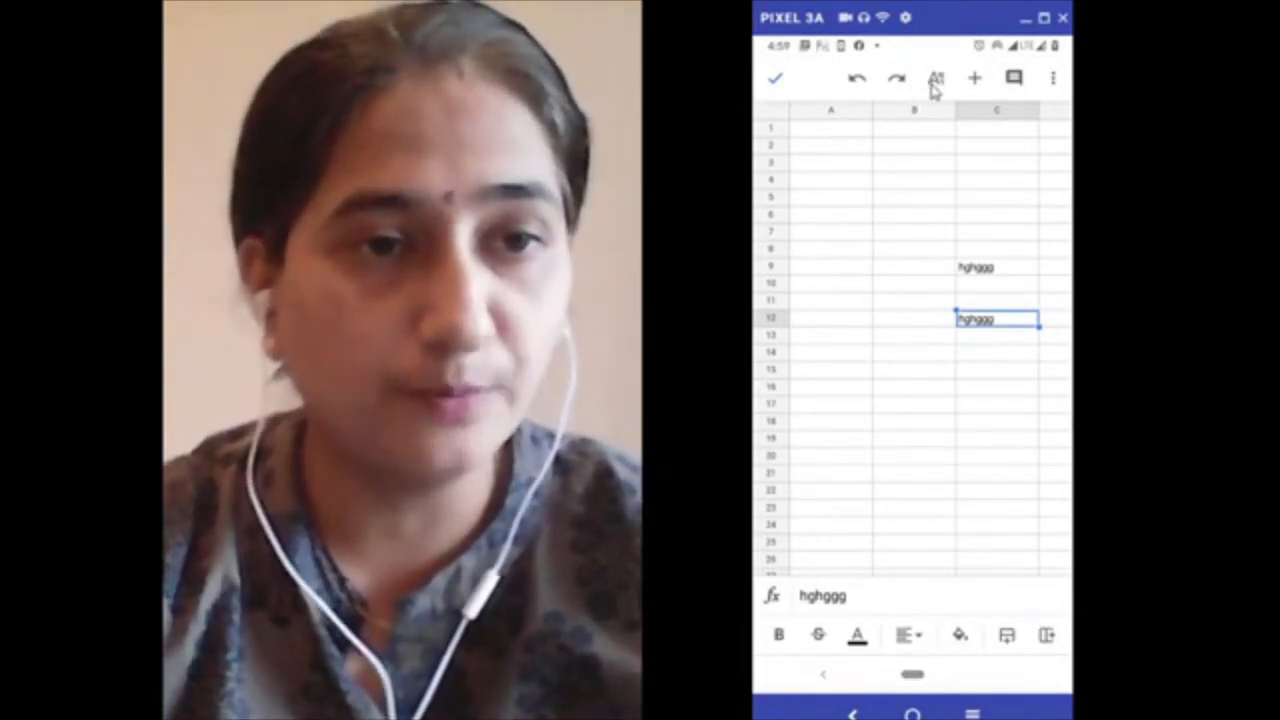
# Try centre and left alignment on the text in C12, and finish with it aligned right
pyautogui.click(936, 82)
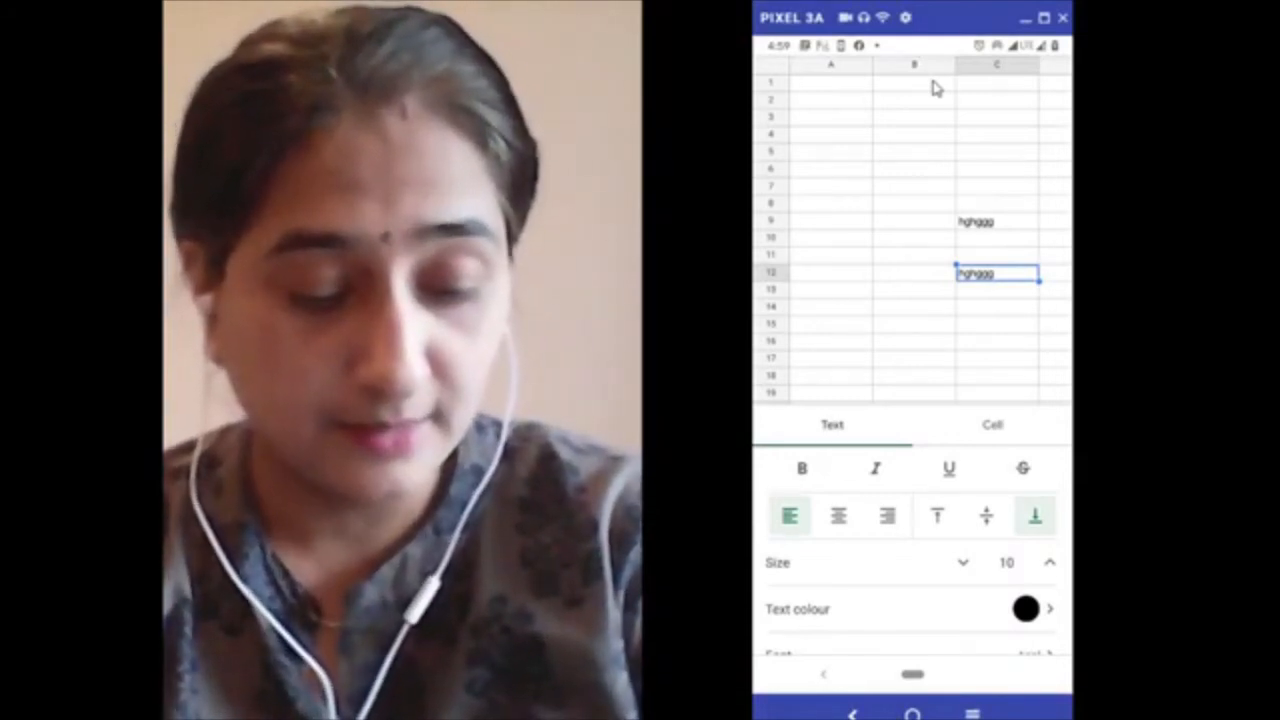
pyautogui.hotkey('ctrl', 'shift', 'e')
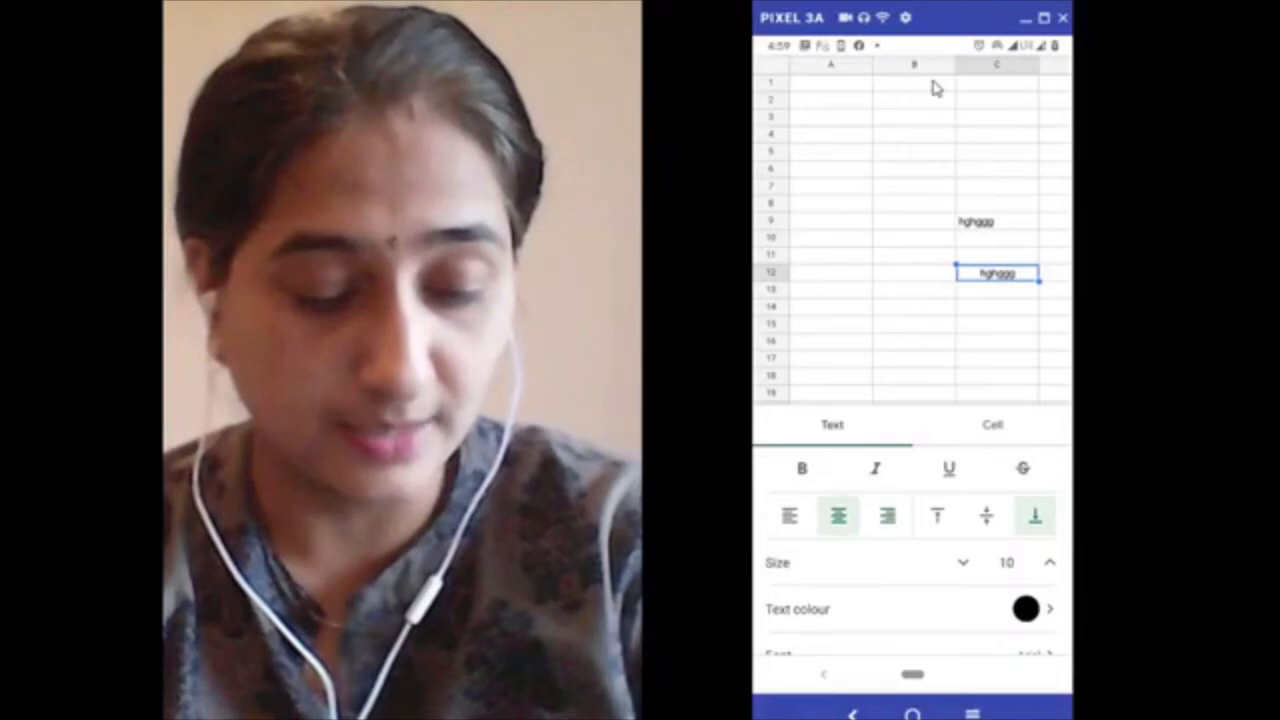
pyautogui.hotkey('ctrl', 'shift', 'l')
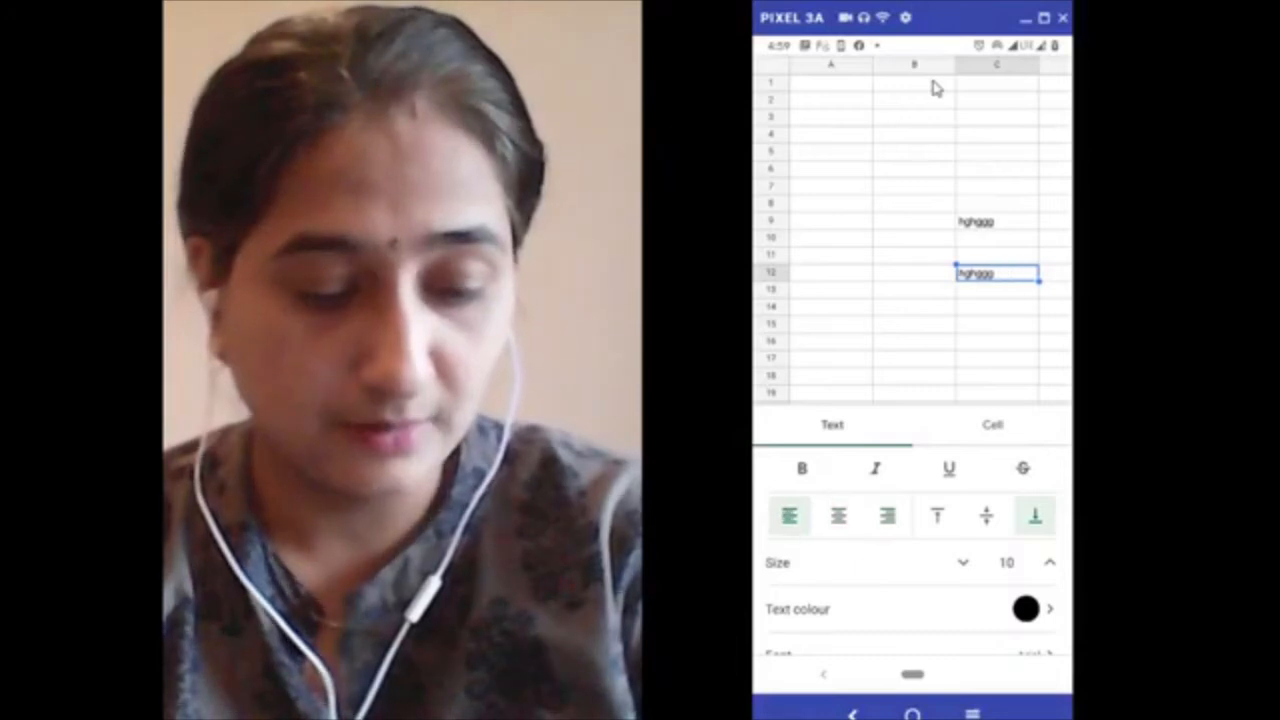
pyautogui.hotkey('ctrl', 'shift', 'r')
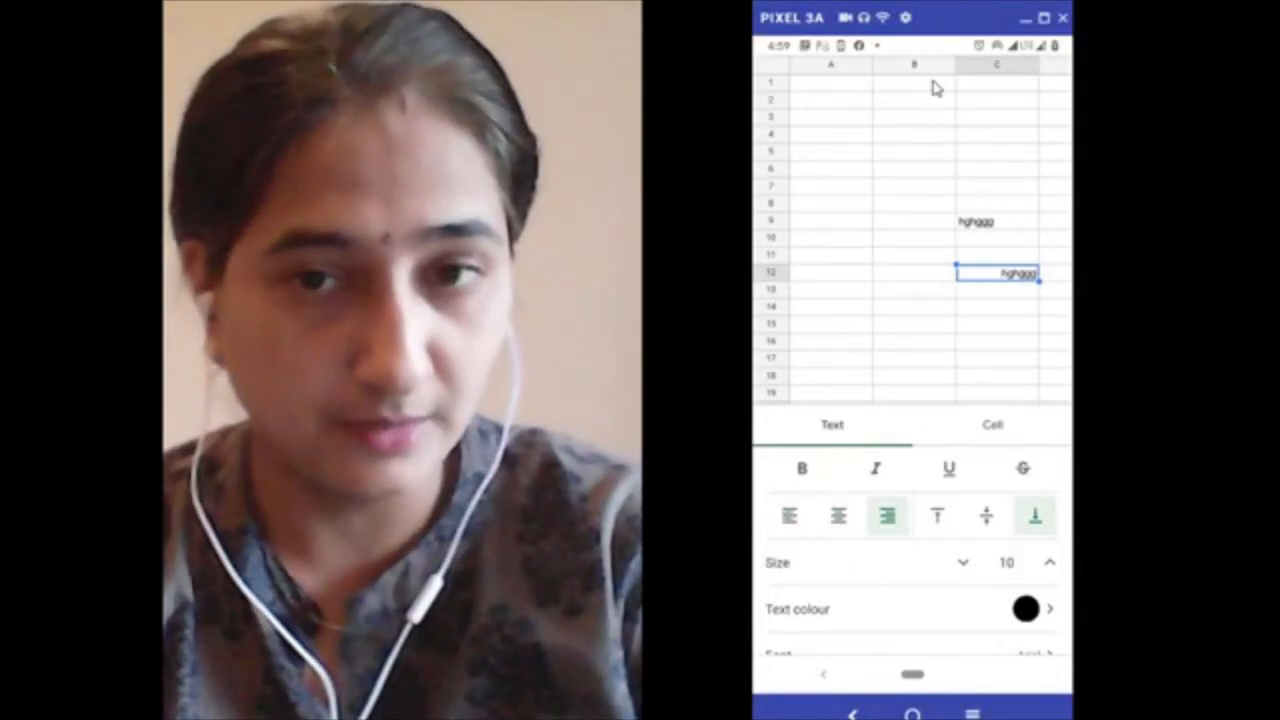
pyautogui.hotkey('ctrl', 'shift', 'l')
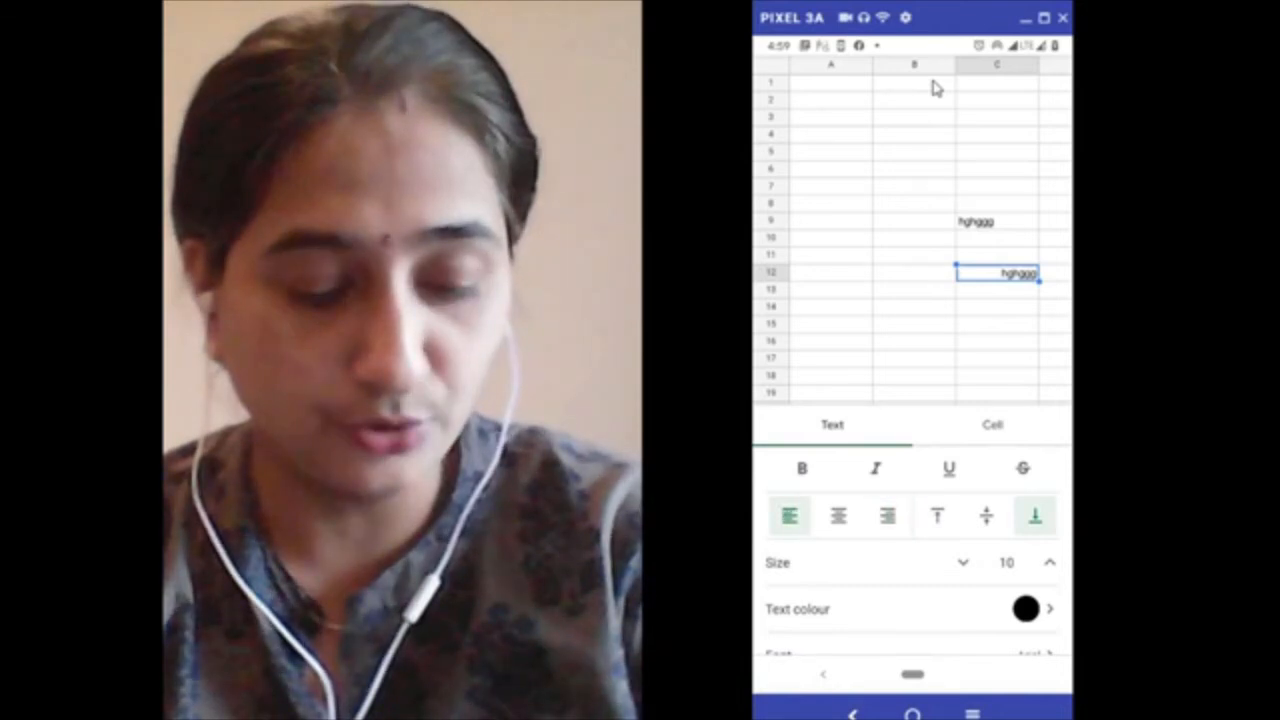
pyautogui.hotkey('ctrl', 'shift', 'r')
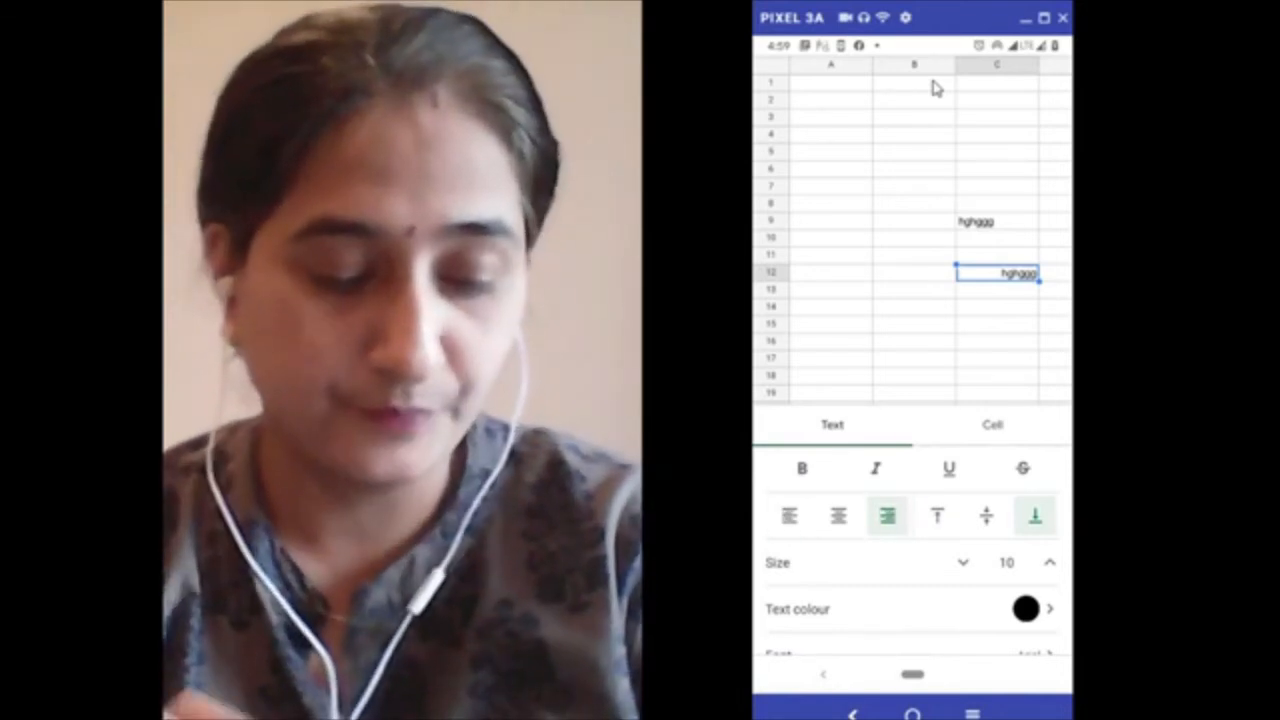
# Make the text in C12 bold and increase its font size to 31
pyautogui.hotkey('ctrl', 'b')
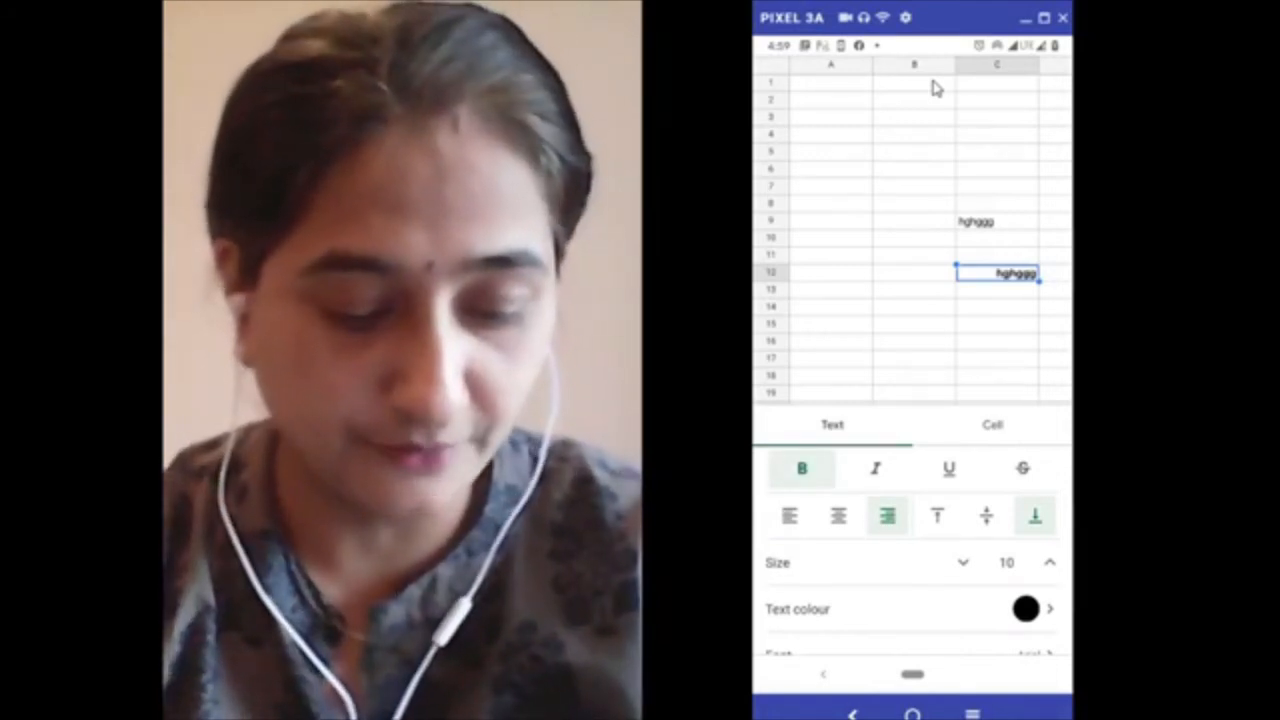
pyautogui.hotkey('ctrl', 'shift', '.')
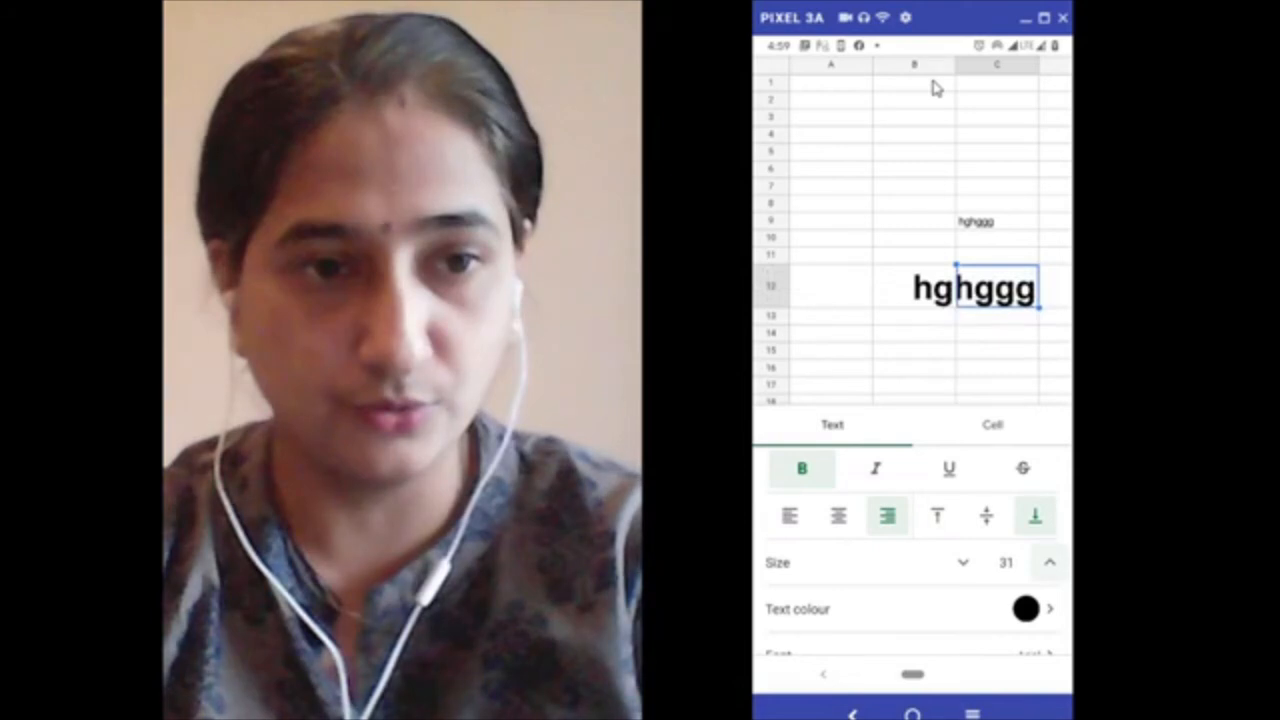
pyautogui.click(936, 89)
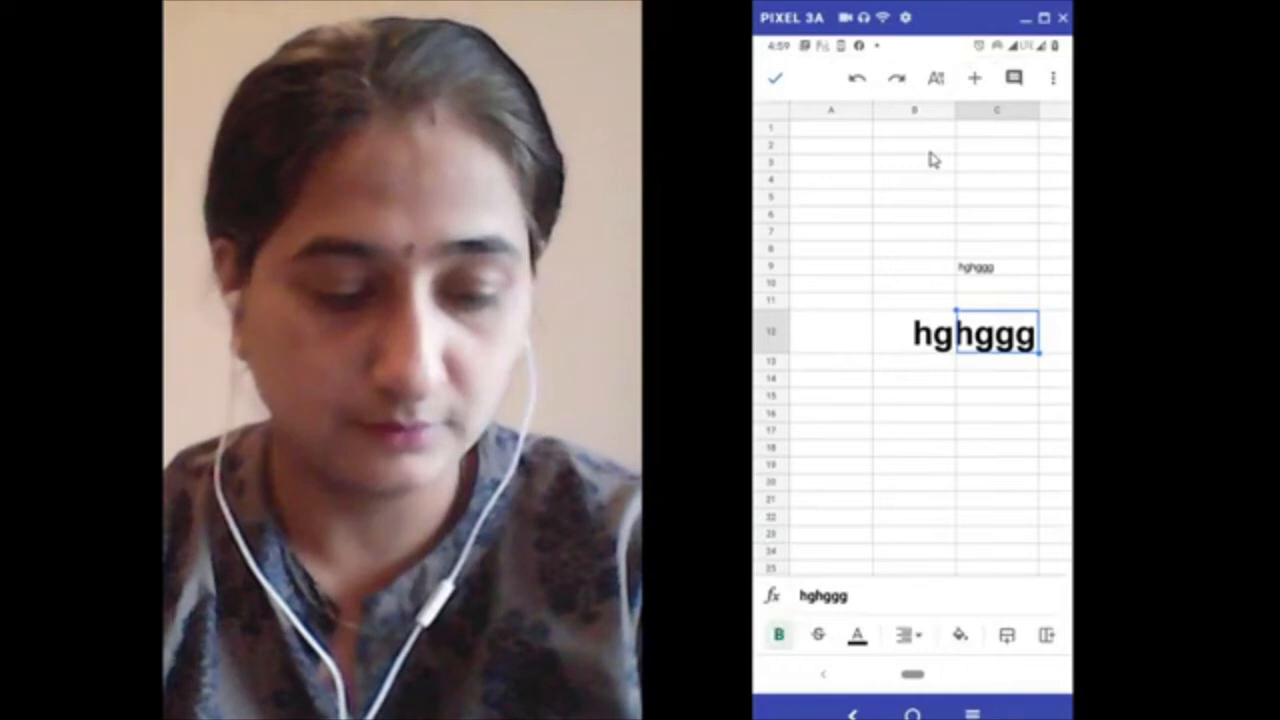
# Extend the selection to B12:C12 and apply italic and underline to its text
pyautogui.hotkey('shift', 'Left')
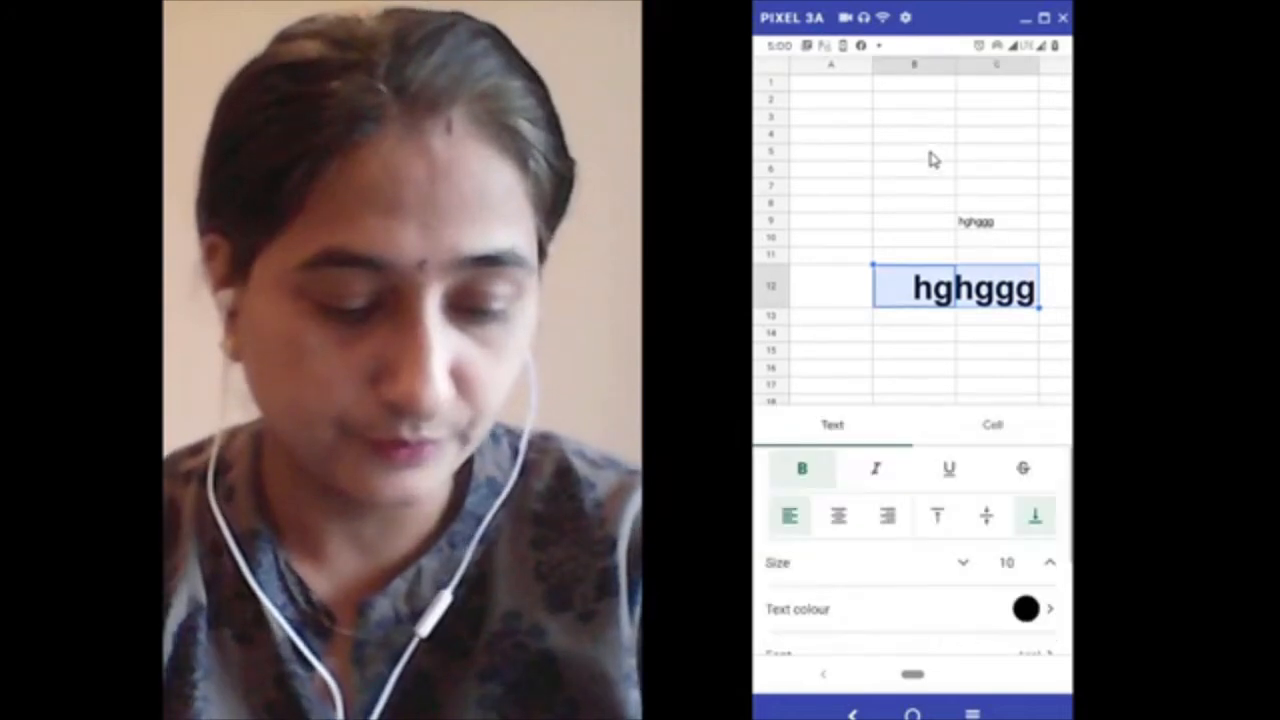
pyautogui.hotkey('ctrl', 'i')
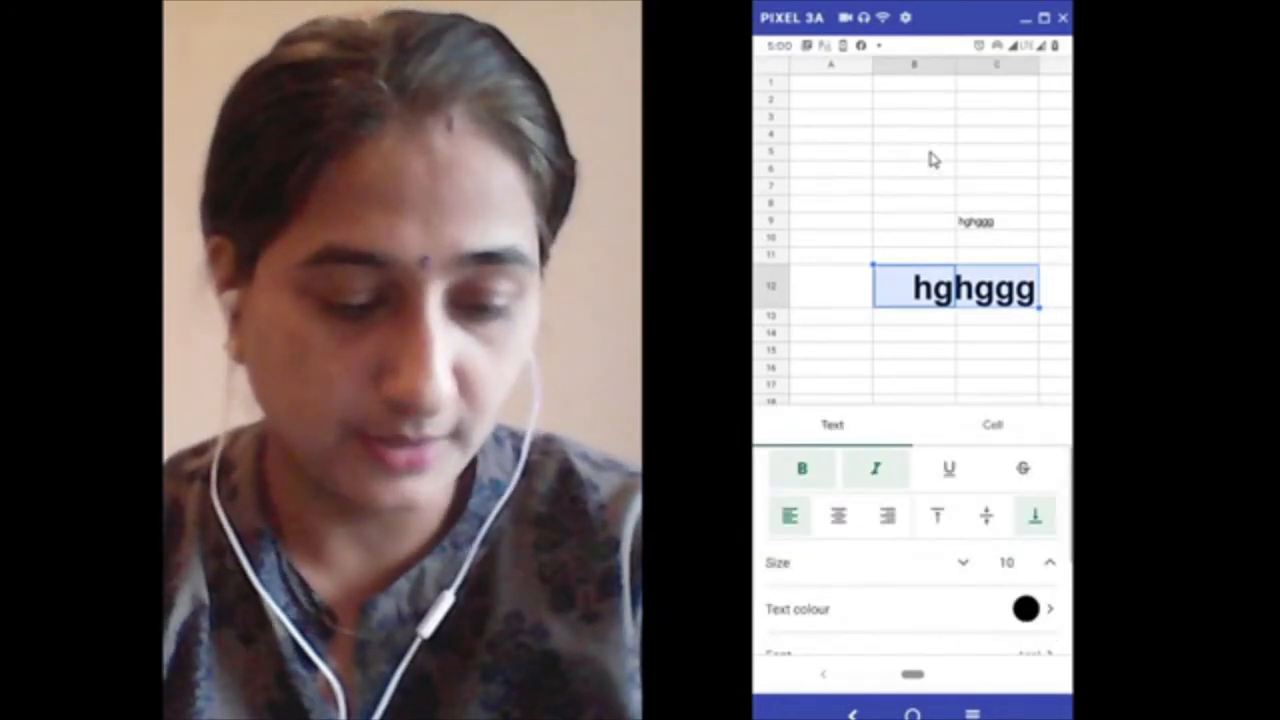
pyautogui.hotkey('ctrl', 'u')
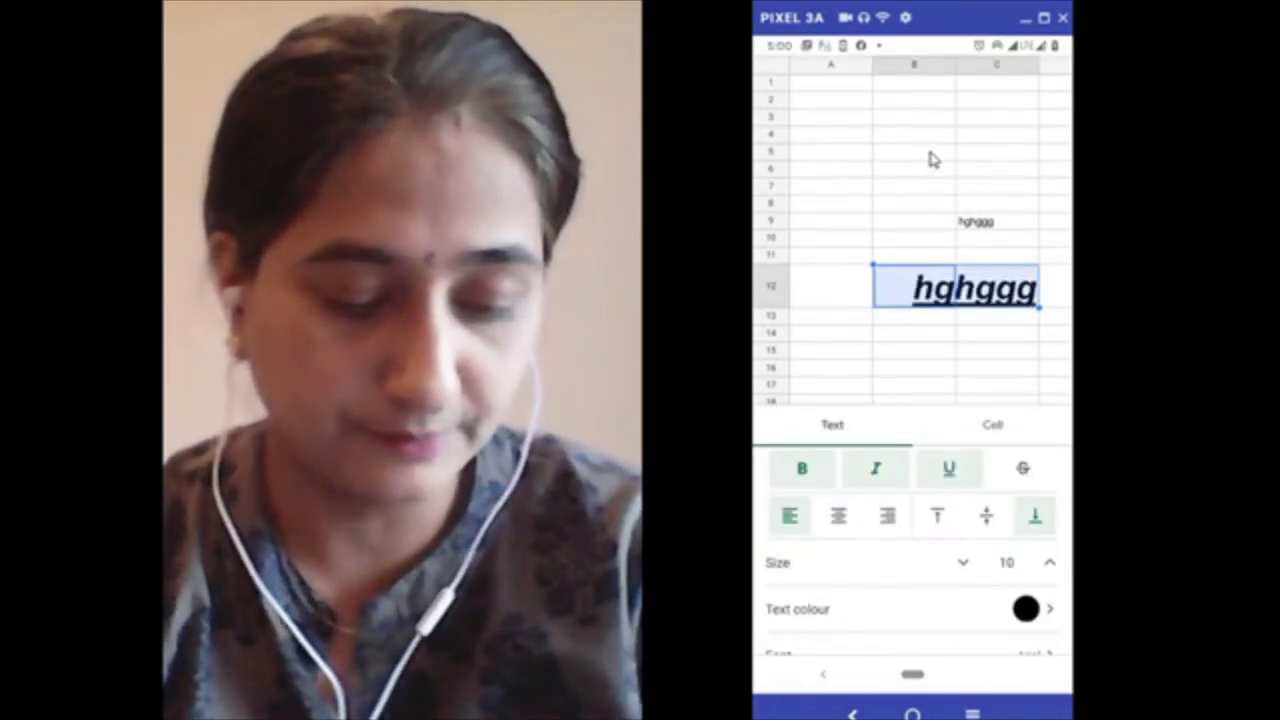
# Try magenta as the text colour of B12:C12, and settle on purple
pyautogui.scroll(-1, 912, 550)
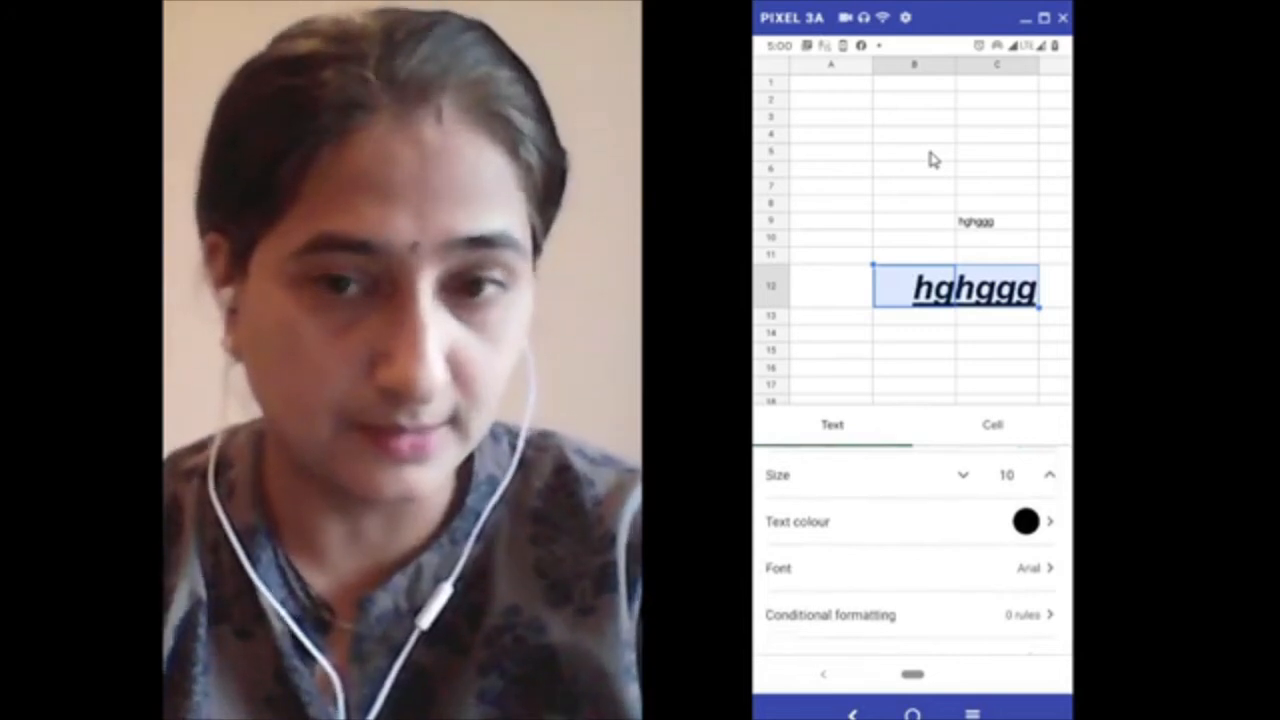
pyautogui.click(985, 521)
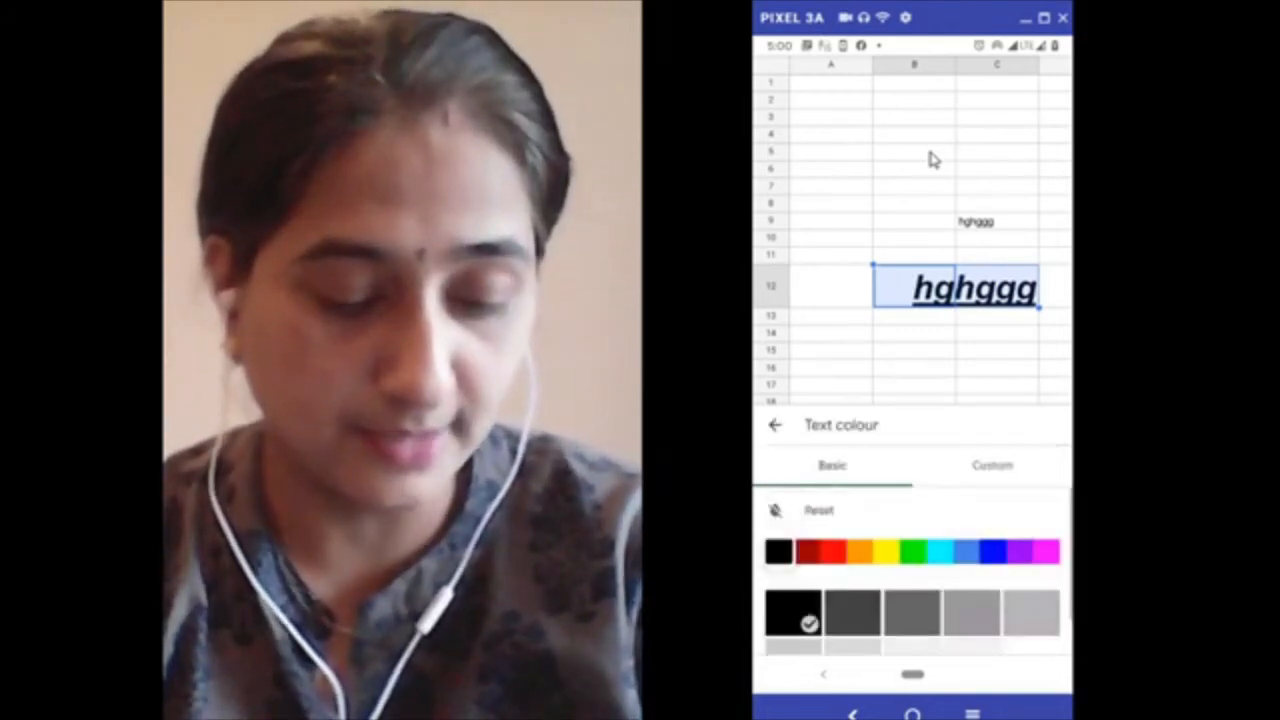
pyautogui.click(1046, 551)
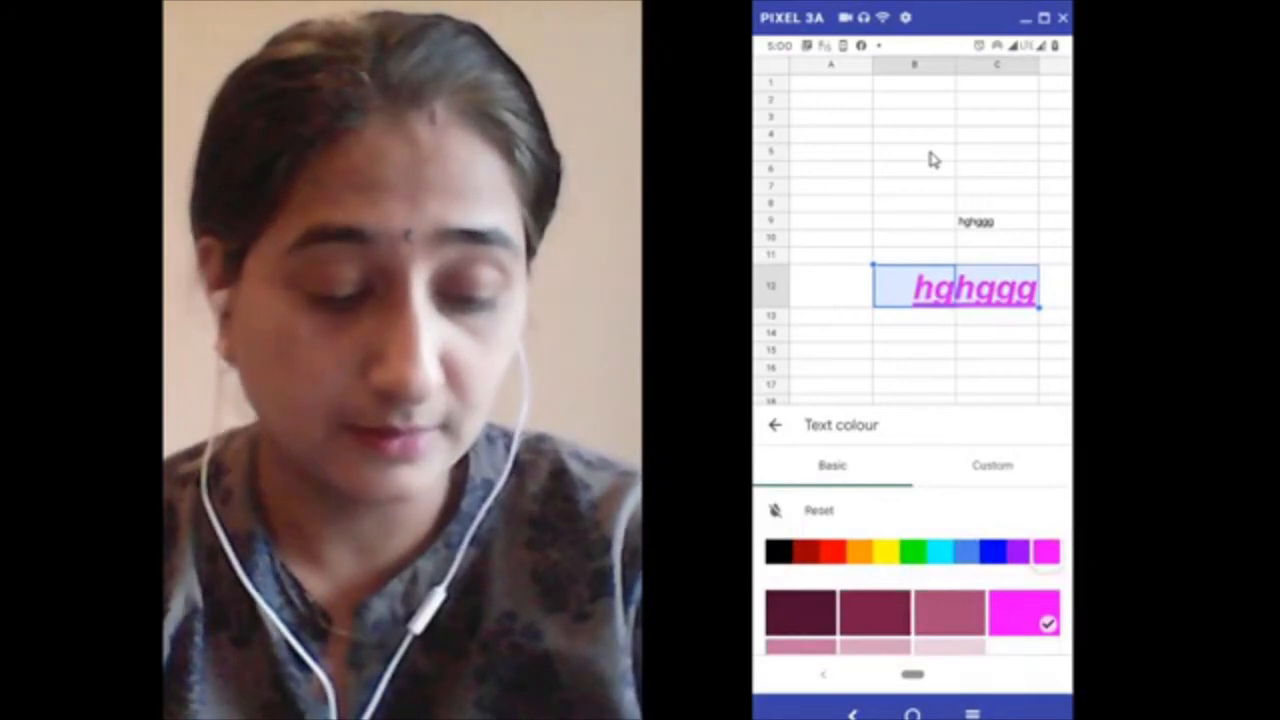
pyautogui.click(1018, 551)
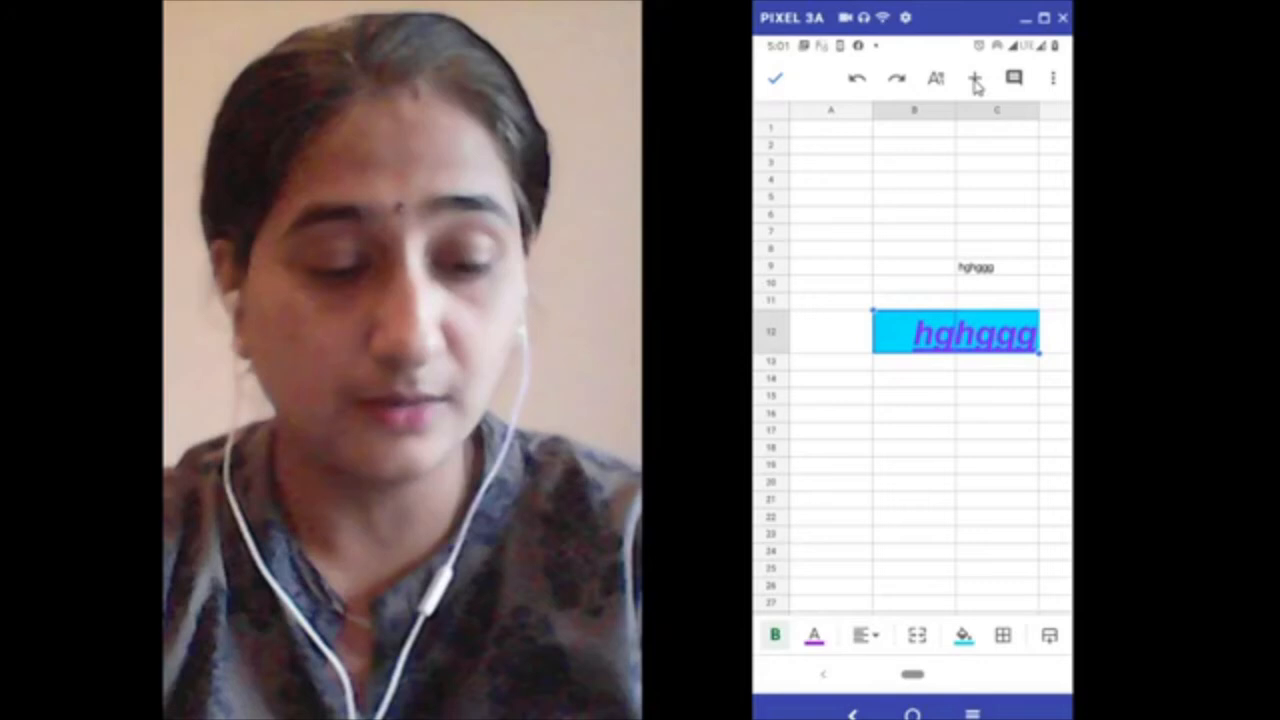
# Open the source options for inserting an image in the cell
pyautogui.click(975, 80)
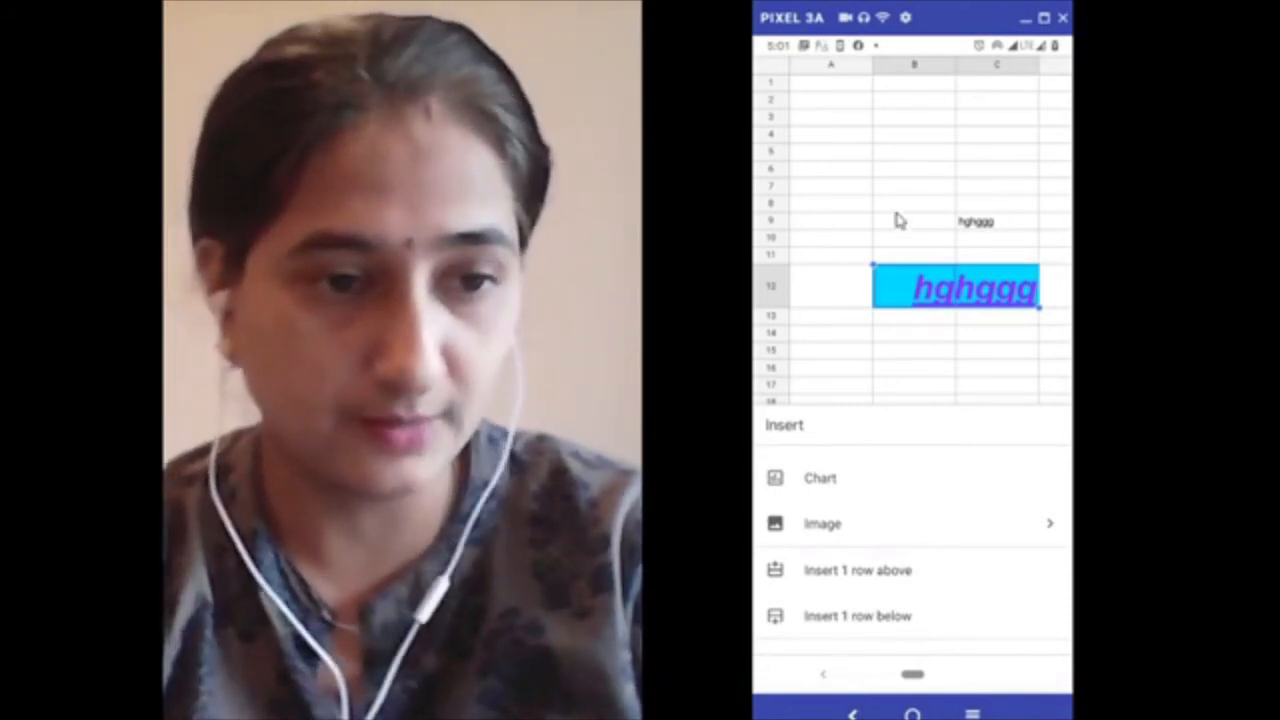
pyautogui.click(824, 526)
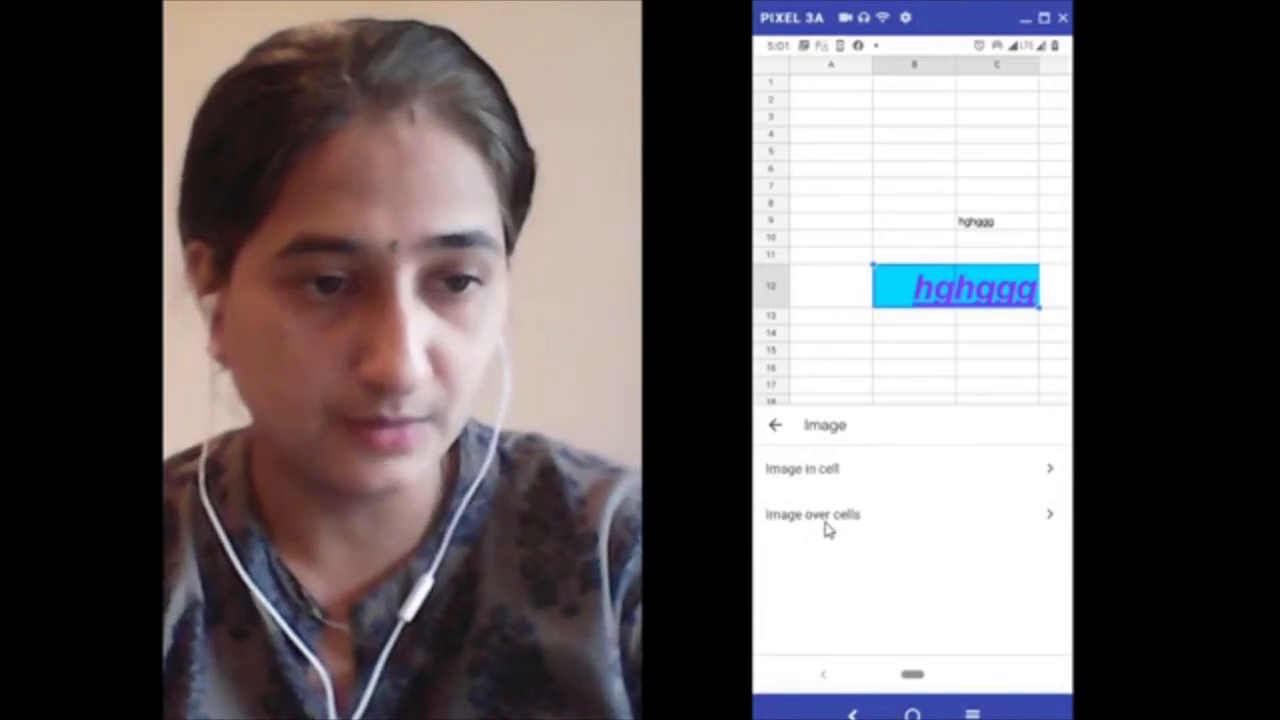
pyautogui.click(800, 480)
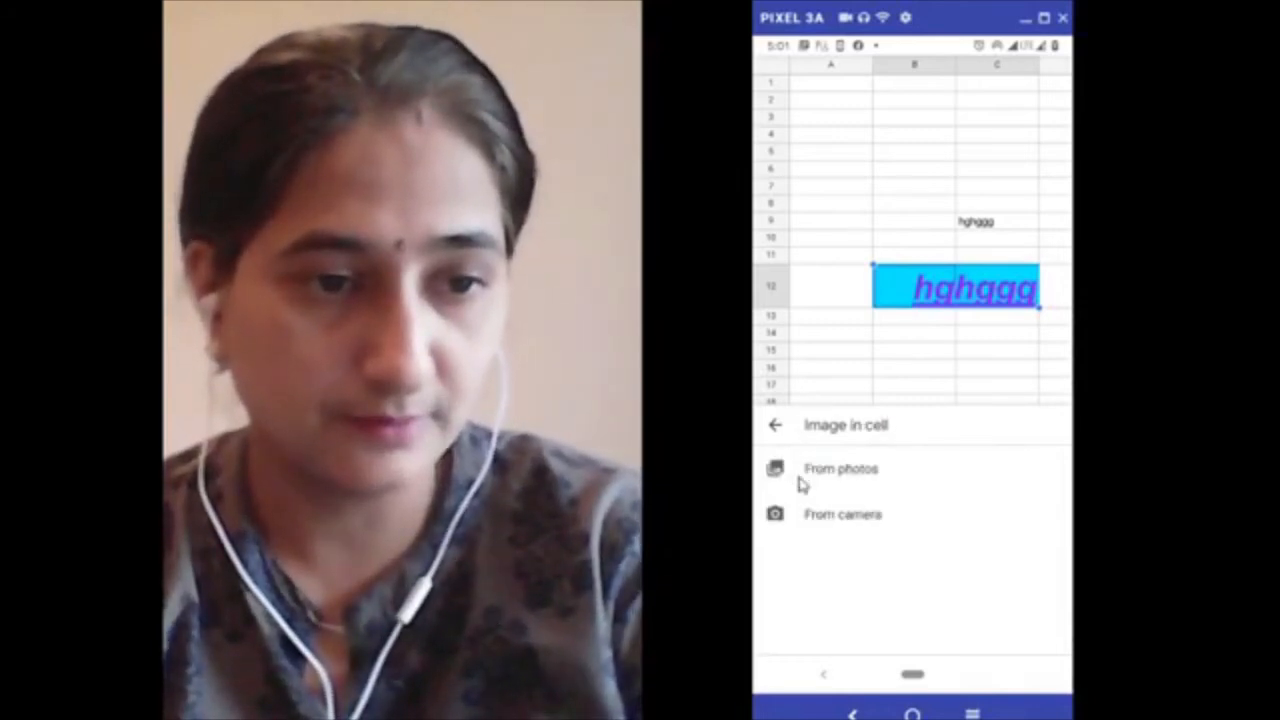